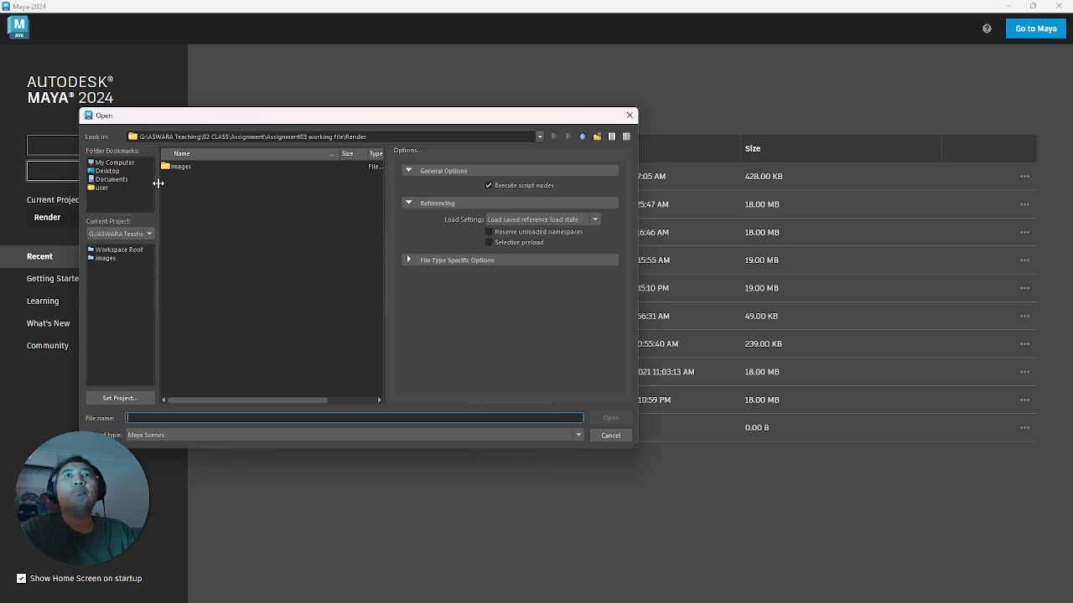
Open the ElevenRig_V1.2.ma scene from the ElevenRig_v1.2 folder in Downloads
left_click(102, 188)
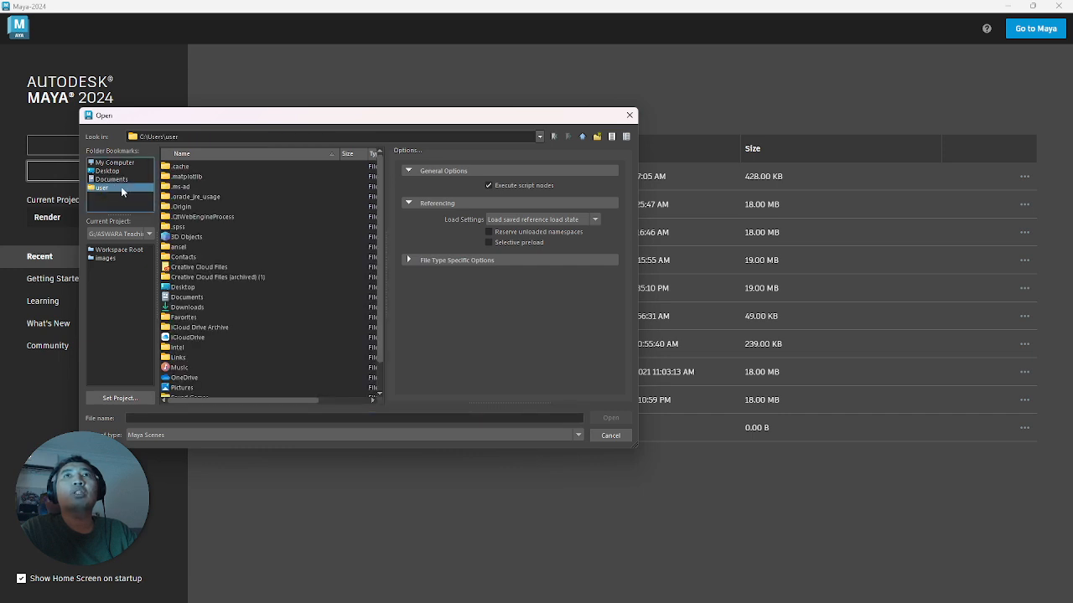
left_click(188, 308)
double_click(195, 309)
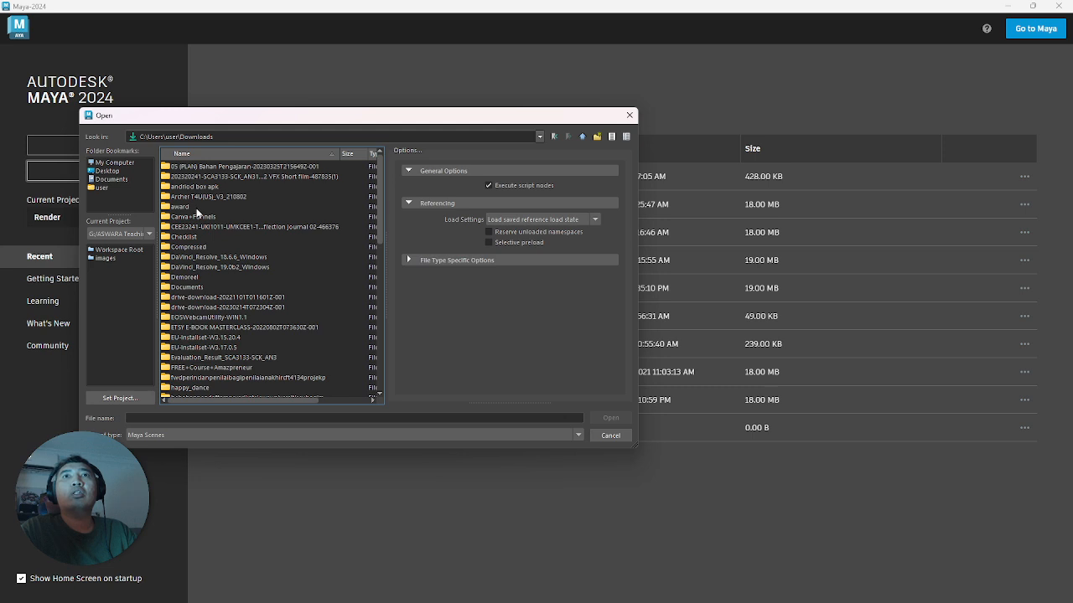
scroll(198, 214, "down", 1)
scroll(202, 309, "down", 10)
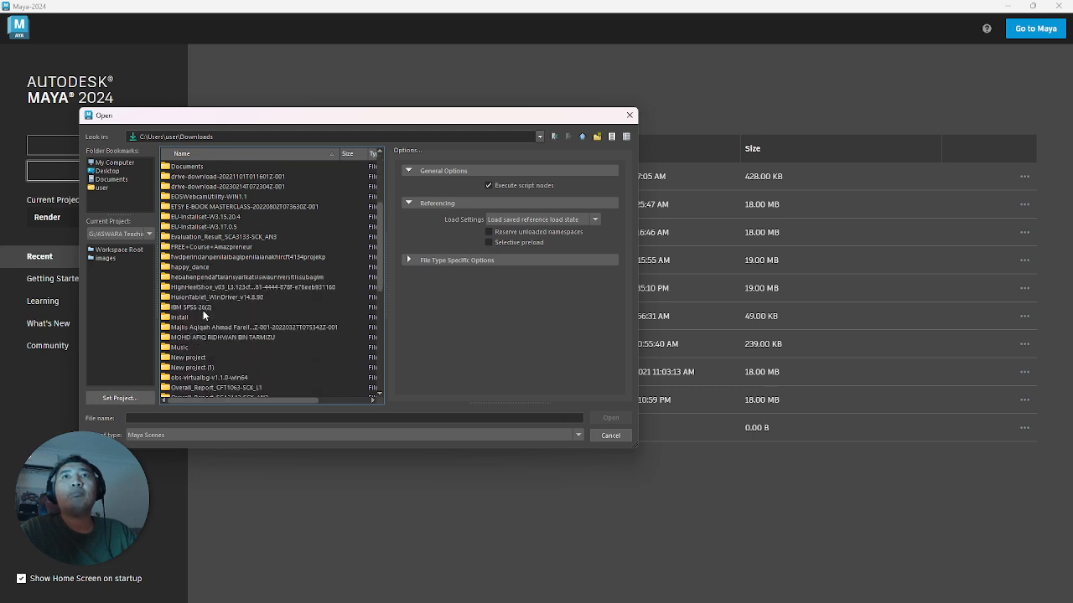
scroll(204, 312, "down", 1)
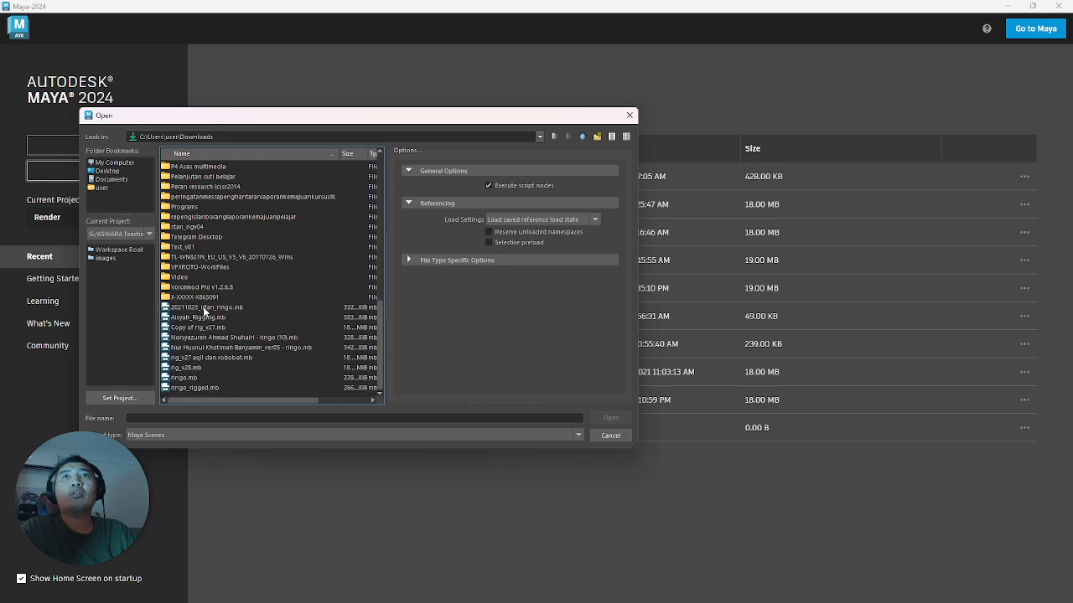
scroll(193, 295, "up", 7)
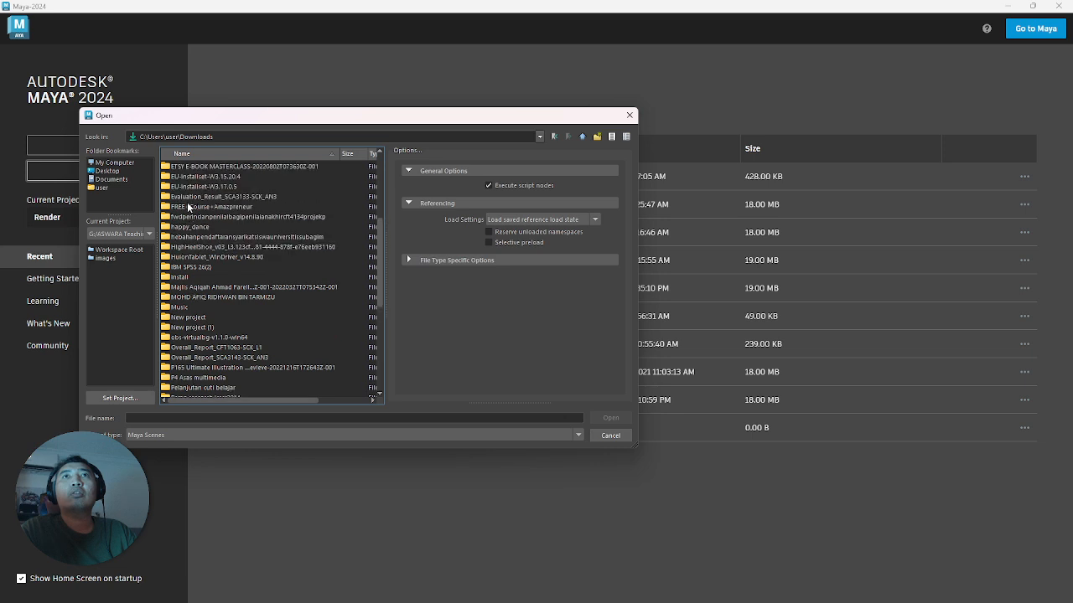
scroll(186, 201, "up", 5)
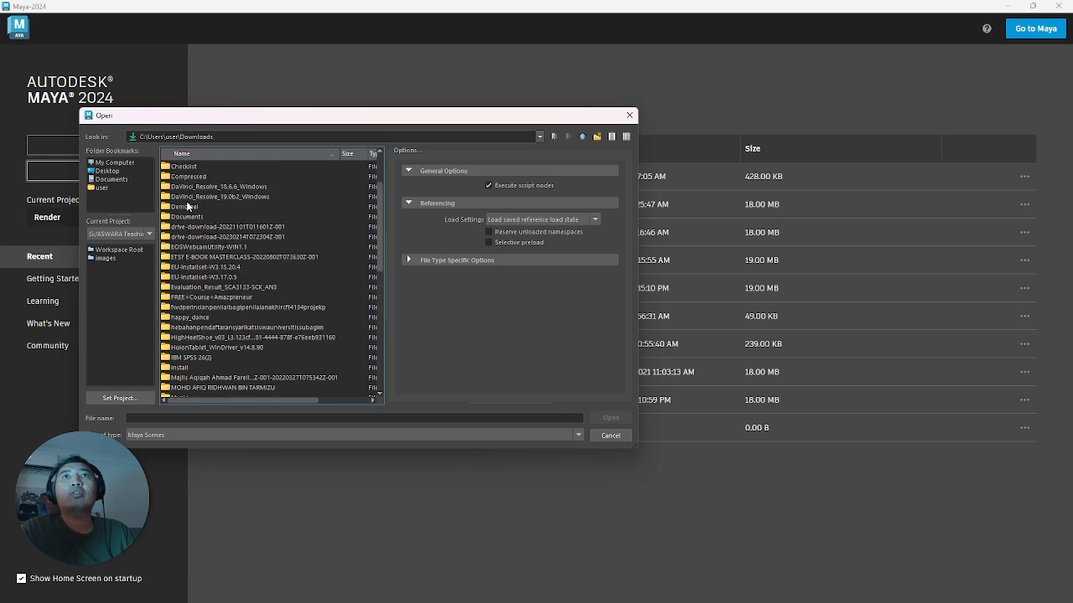
scroll(186, 201, "up", 1)
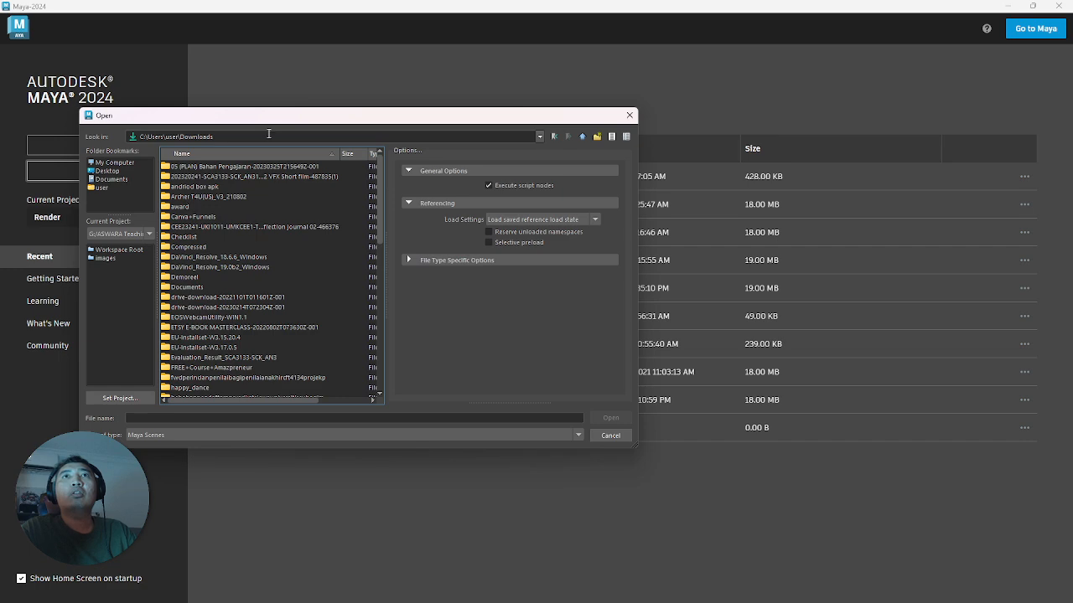
left_click_drag(271, 123, 0, 133)
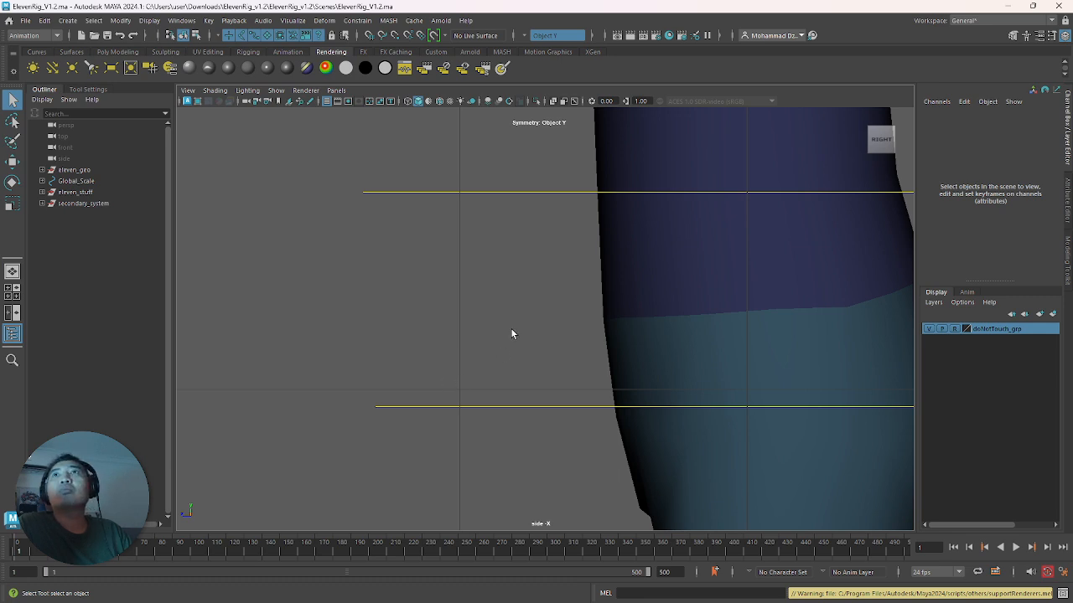
Switch the viewport to the persp camera and frame the character's upper body from a three-quarter angle
left_click(335, 90)
mouse_move(381, 101)
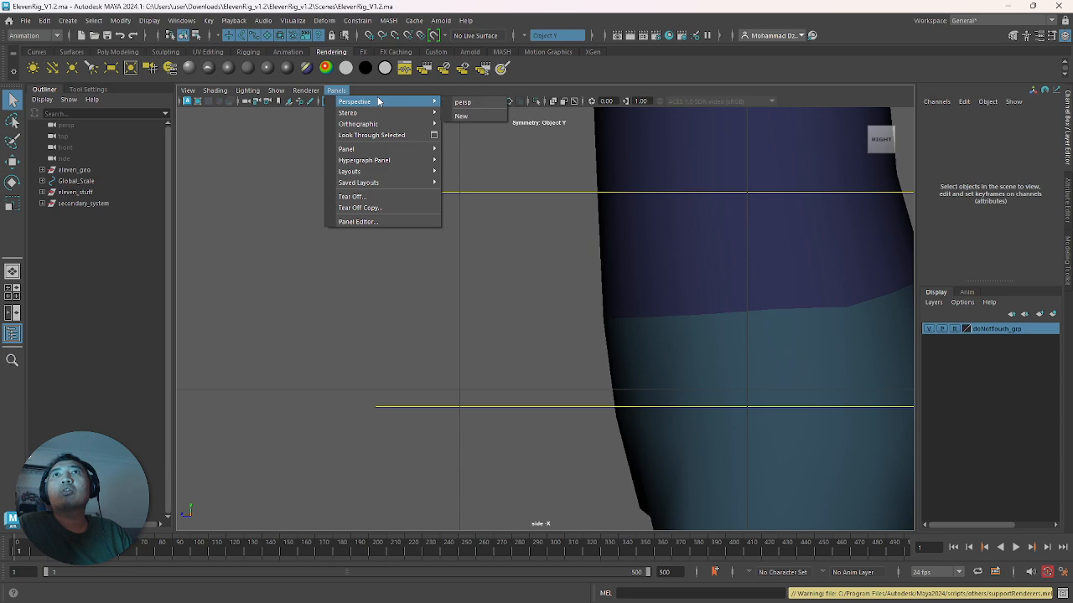
left_click(467, 104)
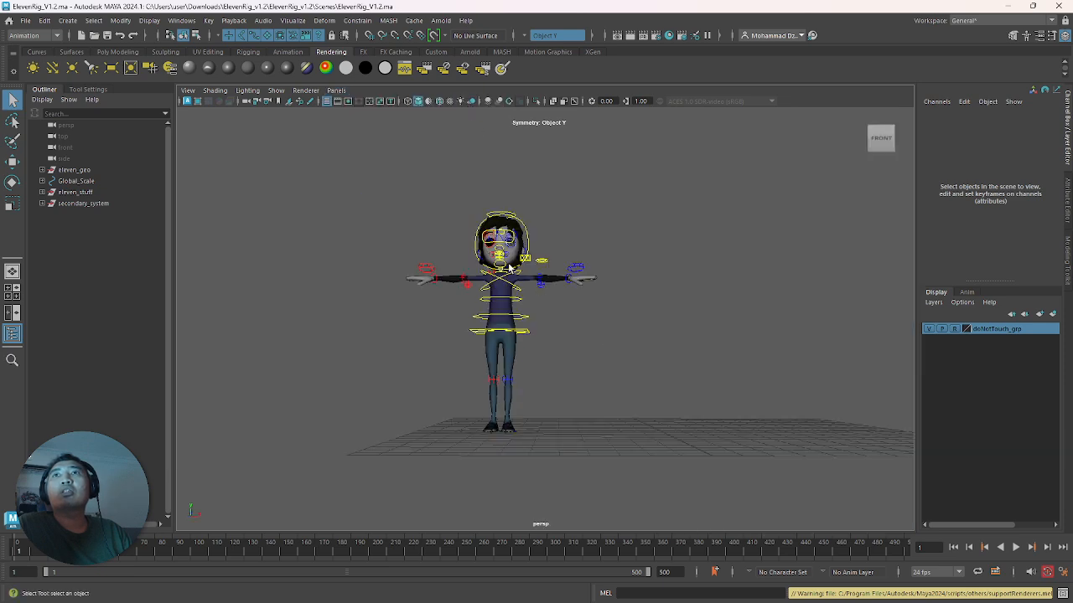
left_click_drag(519, 250, 542, 280, "alt")
scroll(506, 252, "up", 5)
right_click_drag(468, 212, 596, 314, "alt")
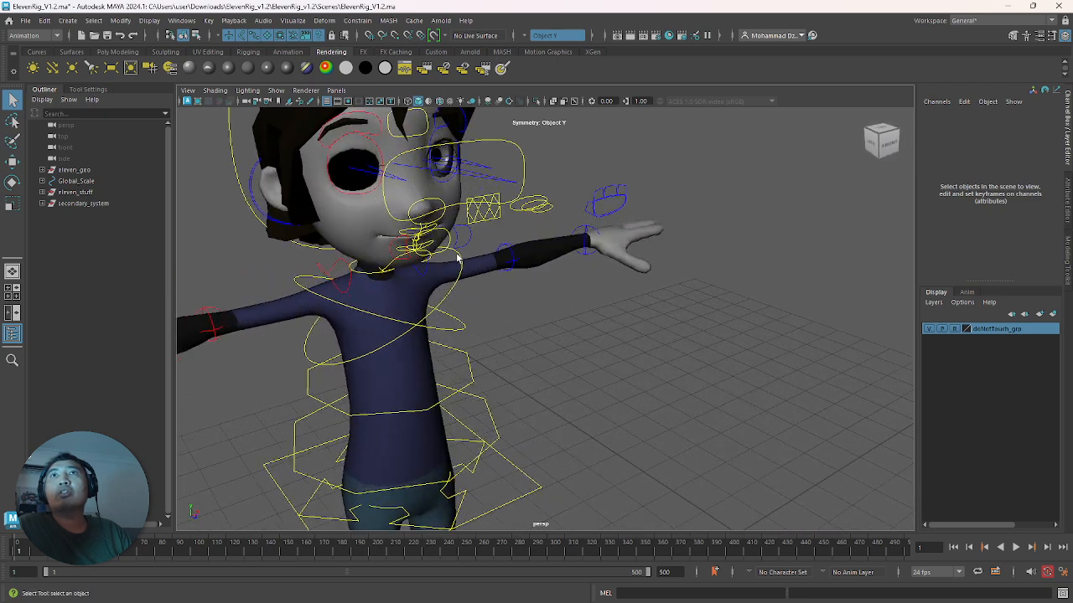
Examine the right eye by selecting its controls and comparing wireframe, shaded and textured display, ending in shaded display
key("5")
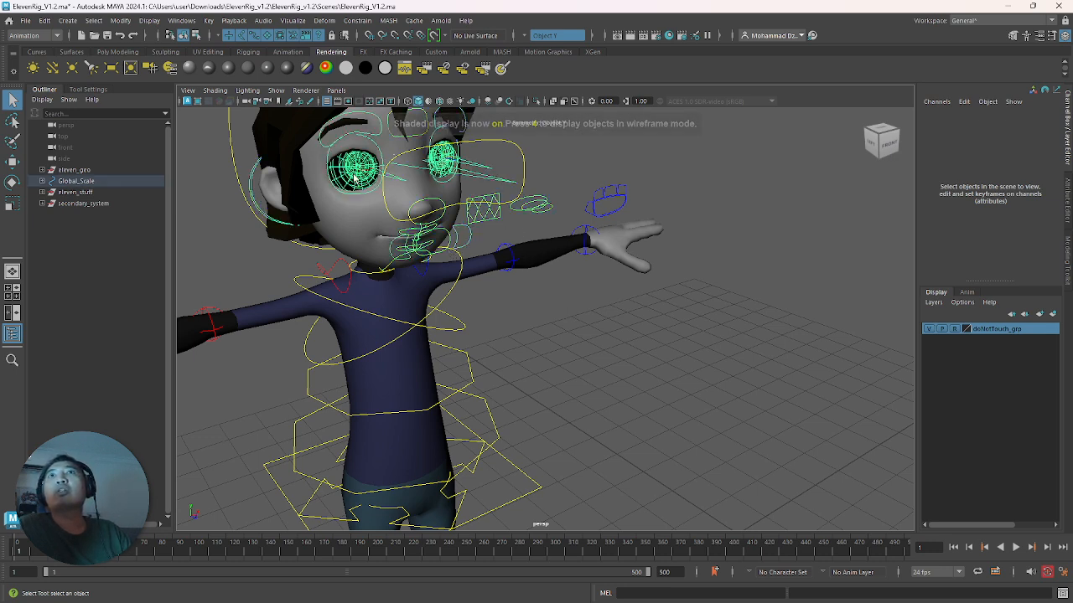
left_click(352, 171)
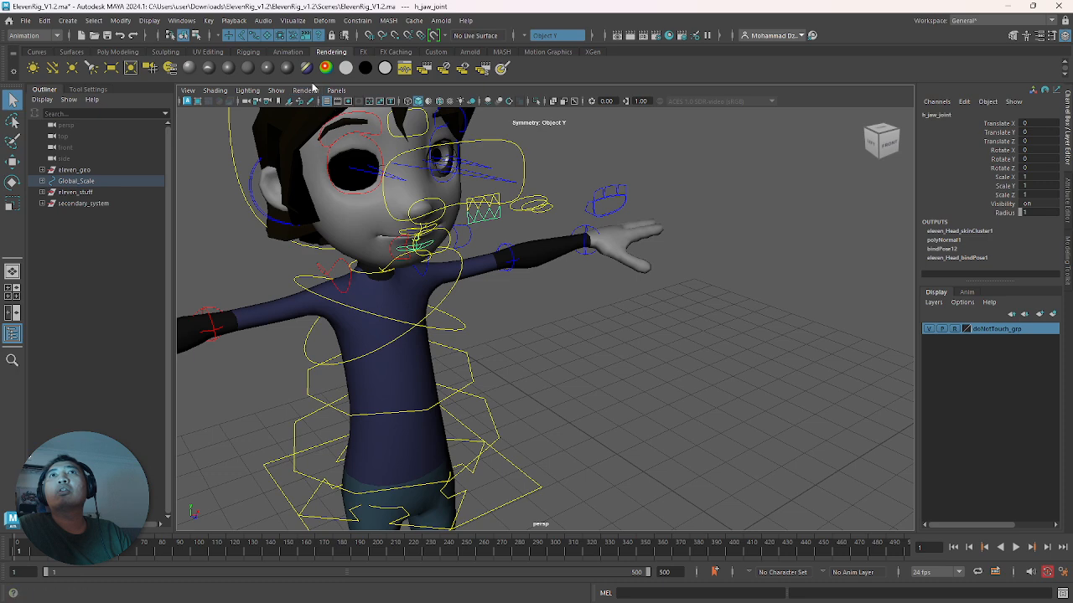
left_click(334, 184)
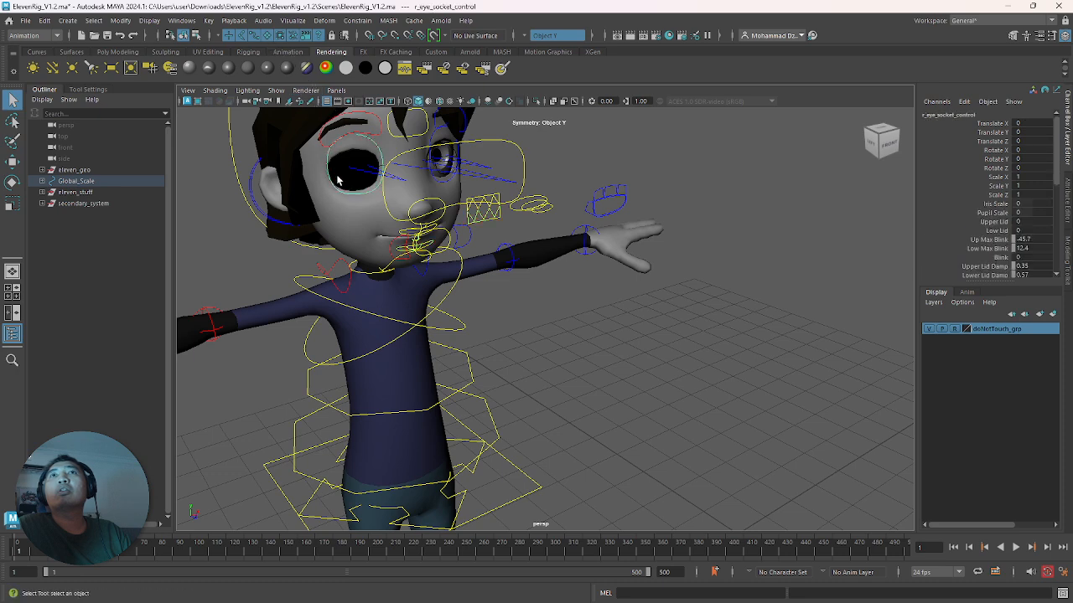
left_click(338, 179)
key("4")
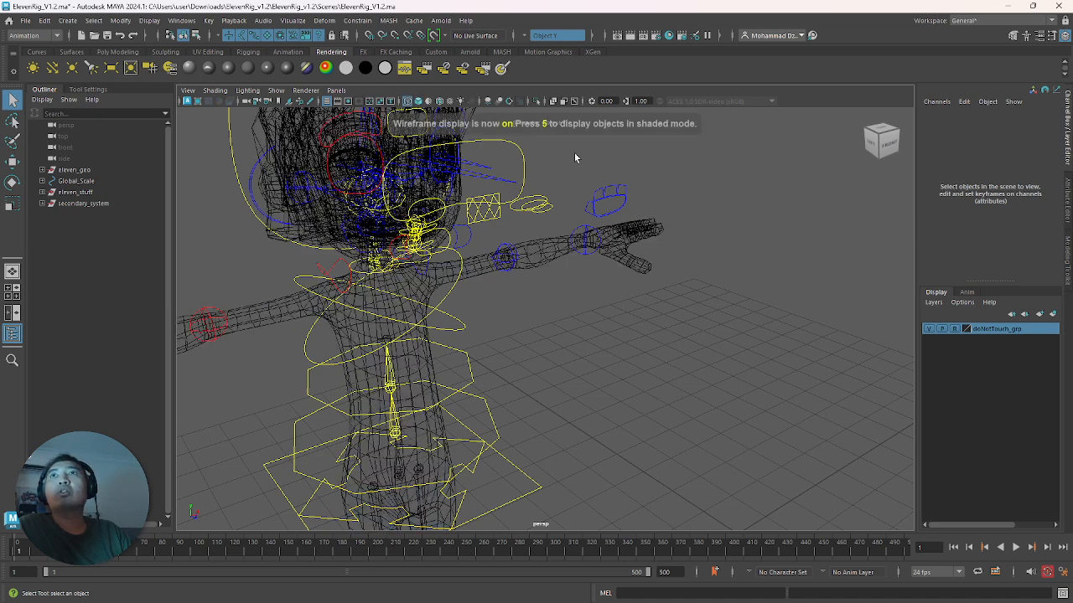
key("5")
key("6")
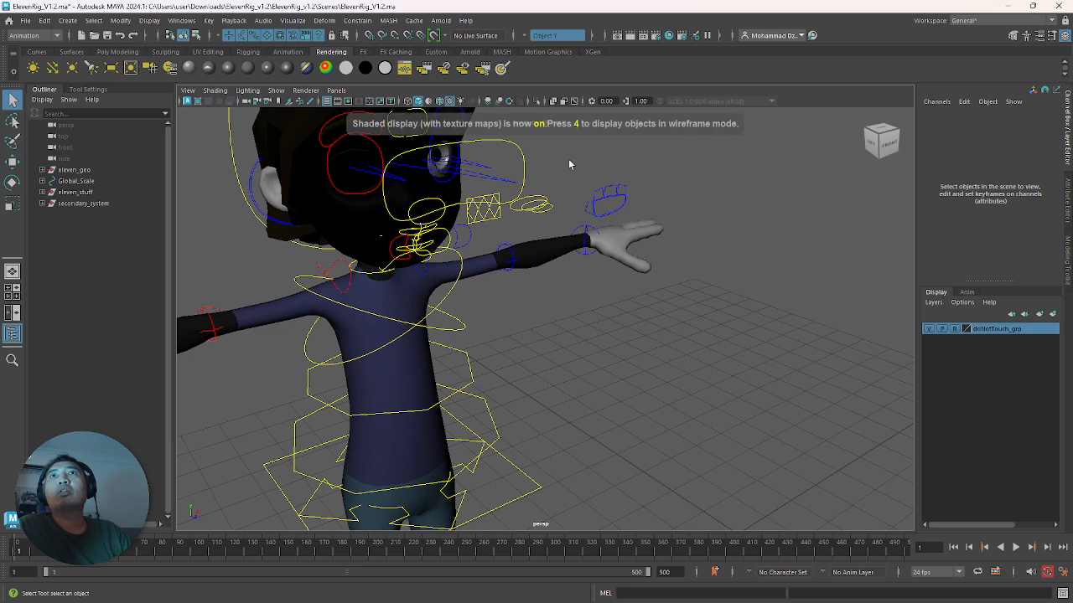
key("5")
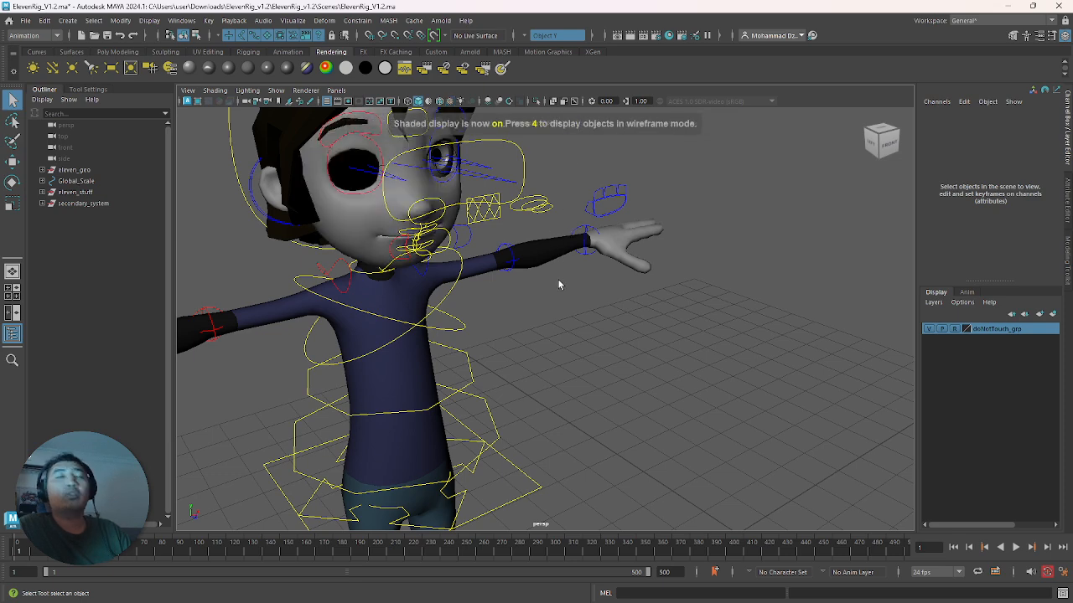
Select the right hand control and review its finger and hand attributes with the whole character in view
right_click_drag(635, 364, 643, 331, "alt")
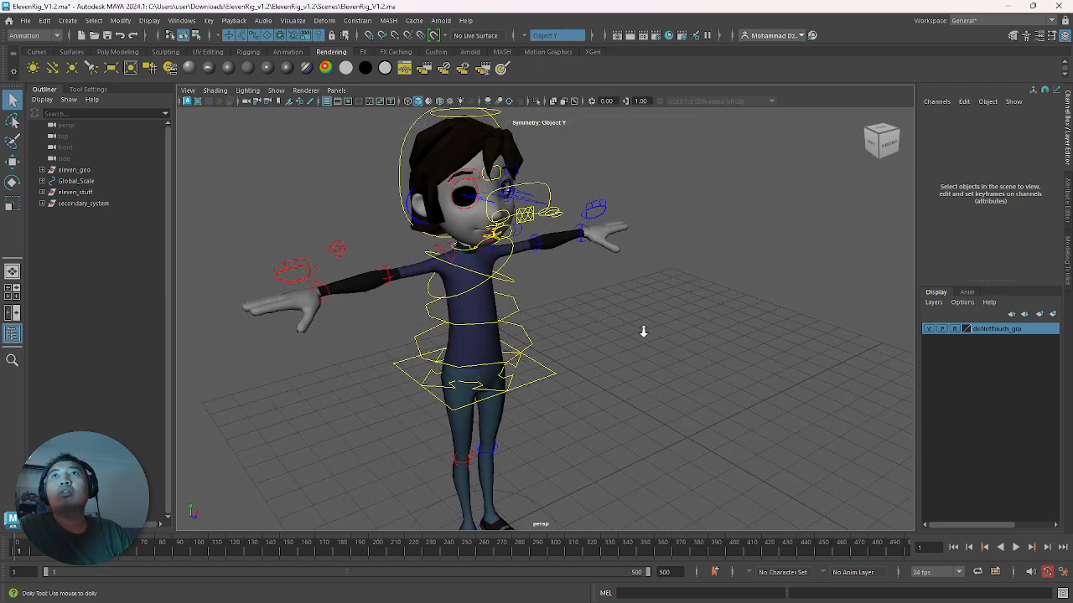
left_click_drag(642, 331, 558, 285, "alt")
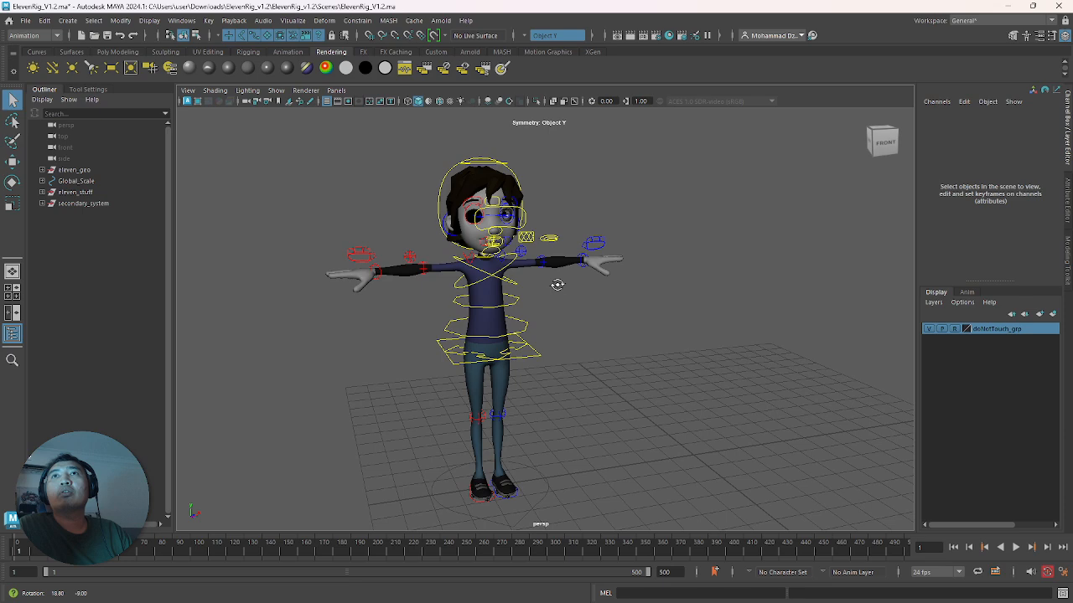
left_click(359, 256)
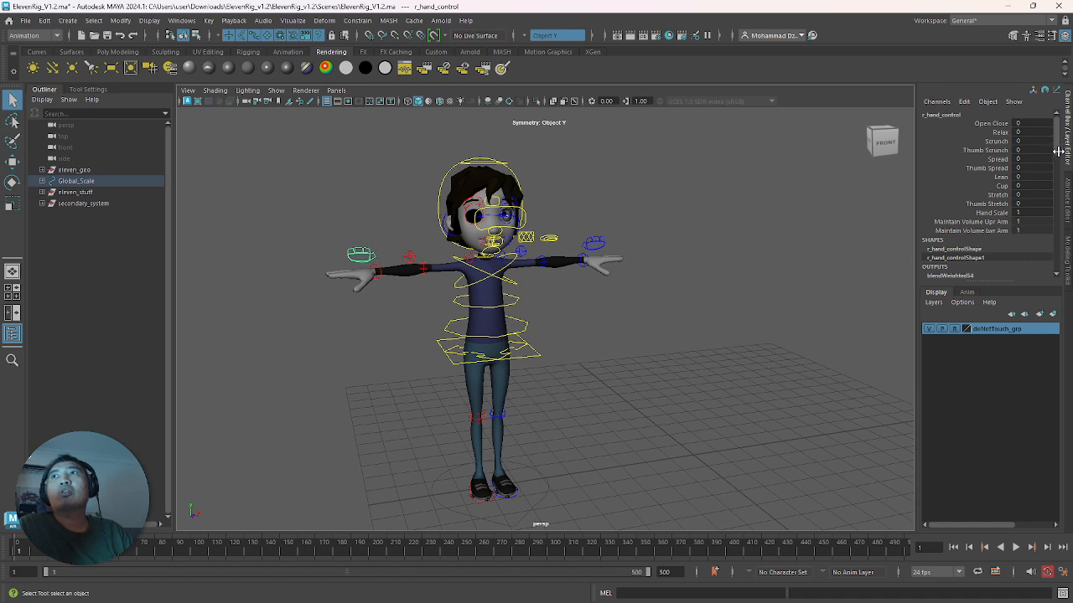
mouse_move(1057, 145)
left_mouse_down()
mouse_move(1061, 154)
mouse_move(1060, 144)
left_mouse_up()
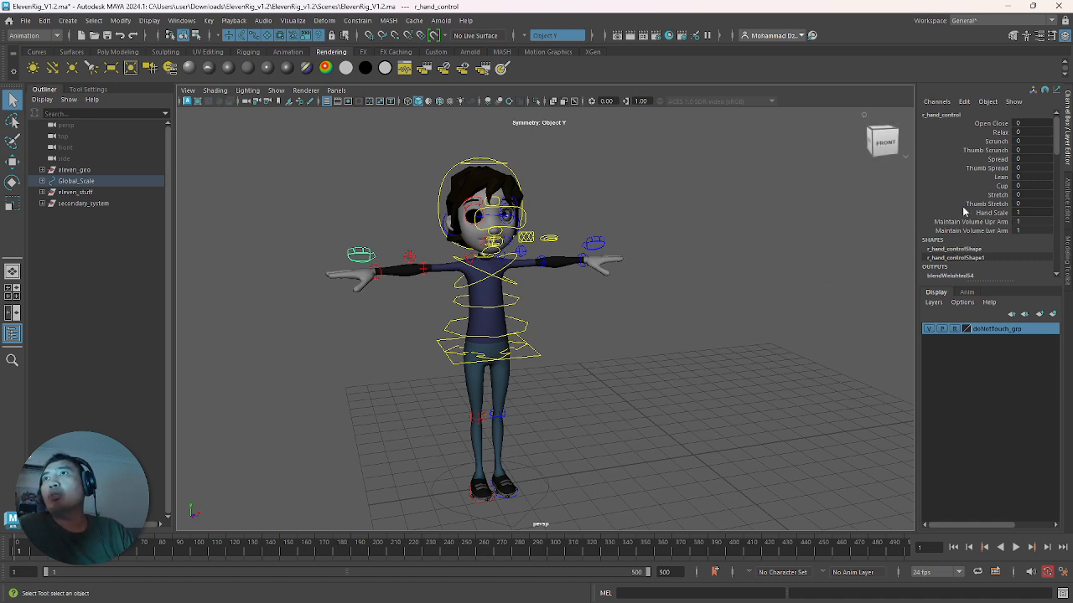
Try lowering the right arm with the wrist IK control and shifting the elbow IK control, and undo both moves
left_click(378, 274)
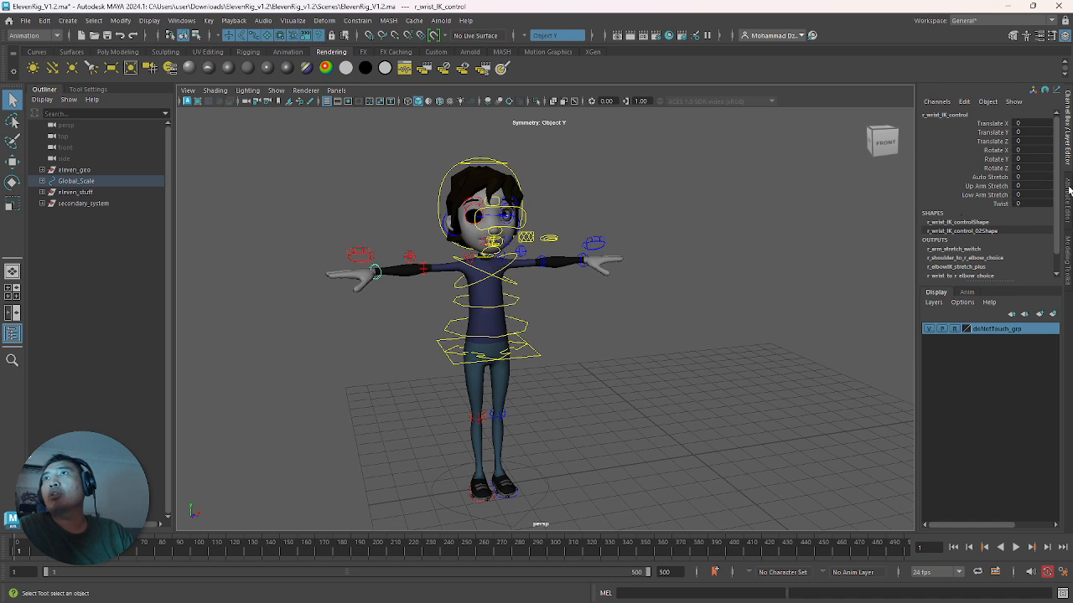
key("w")
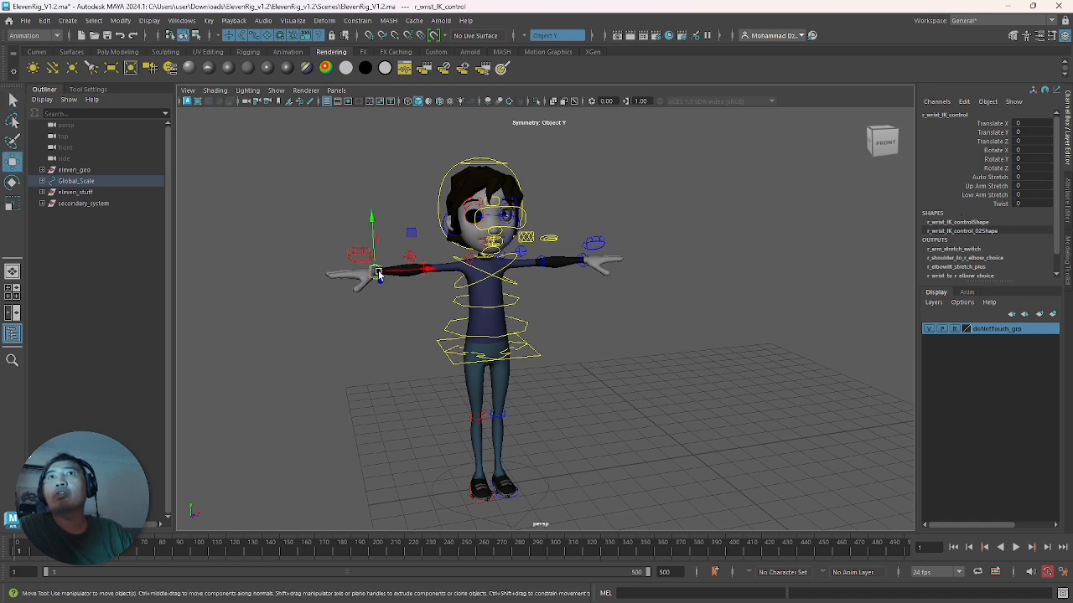
left_click_drag(378, 274, 409, 275)
left_click(429, 287)
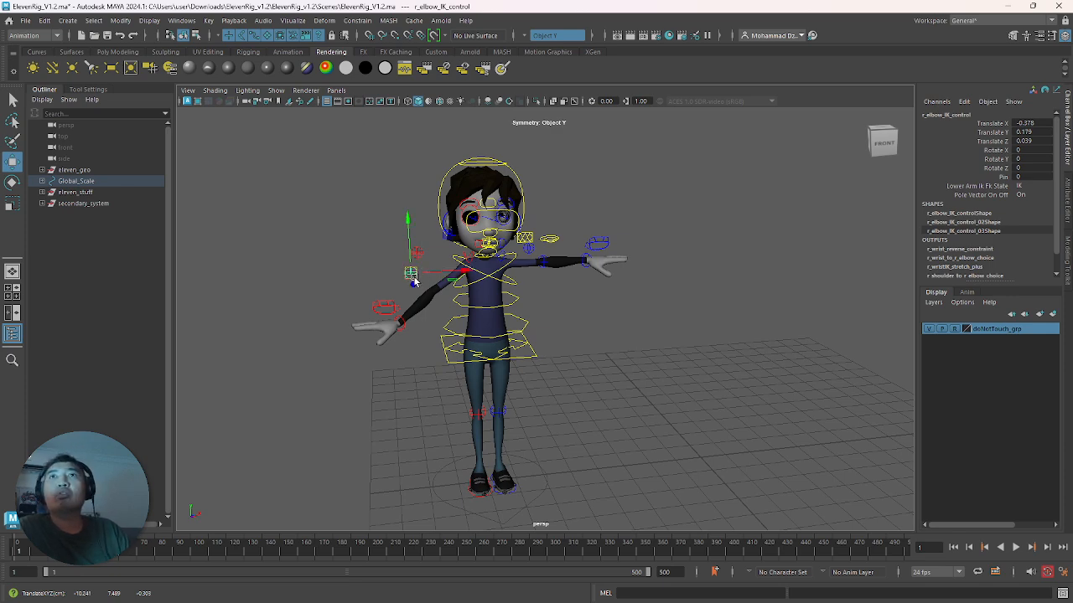
key("ctrl+z")
key("ctrl+z")
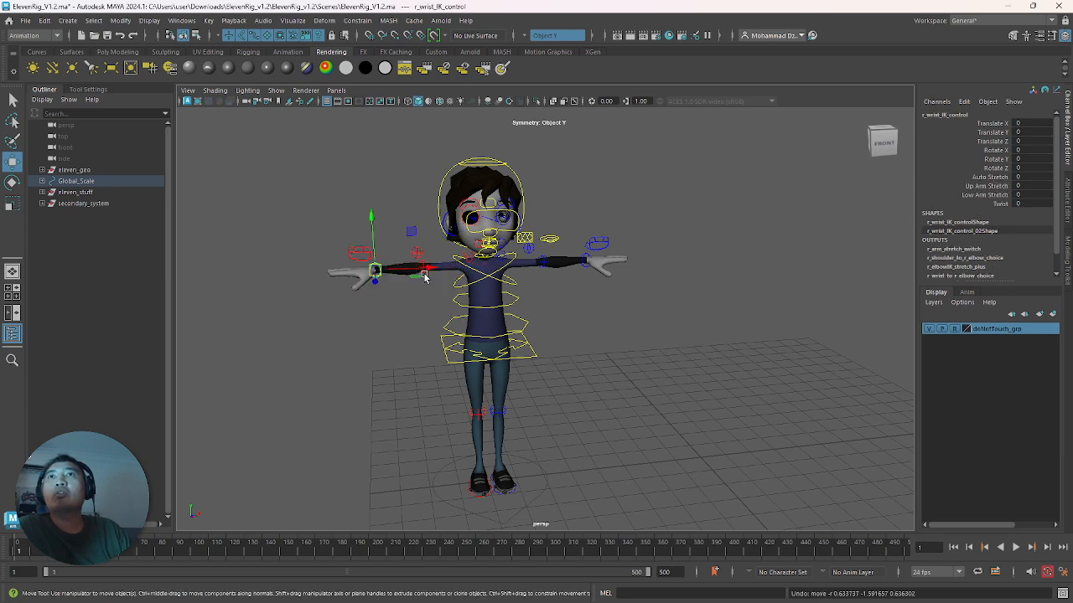
Inspect the right elbow's pole vector and IK controls, including the Lower Arm Ik Fk State and Pole Vector On Off attributes
left_click_drag(419, 281, 441, 296, "alt")
right_click_drag(441, 296, 531, 349, "alt")
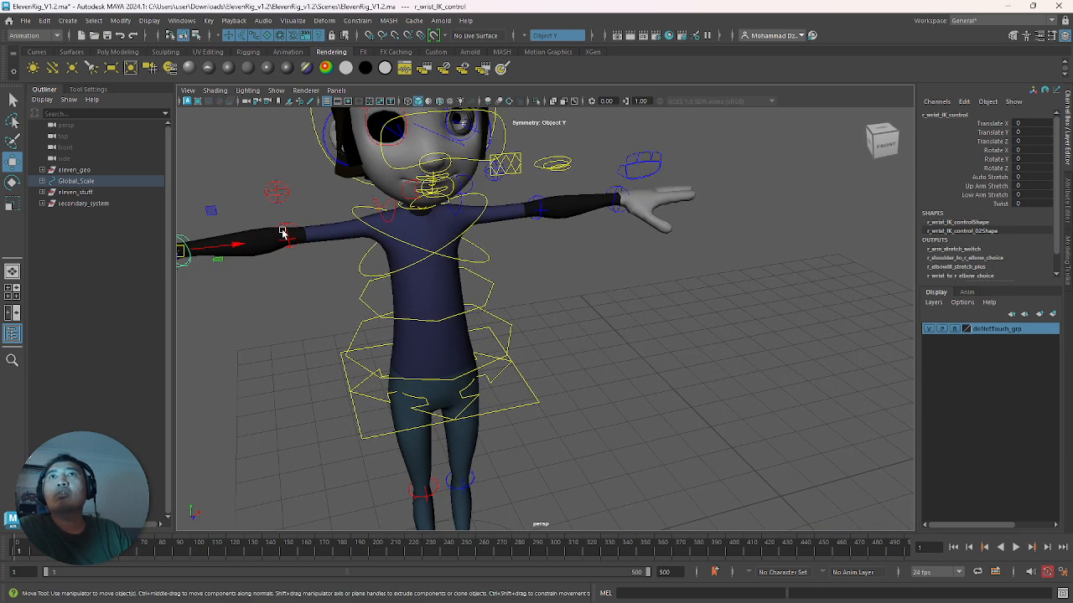
left_click(283, 231)
left_click(265, 195)
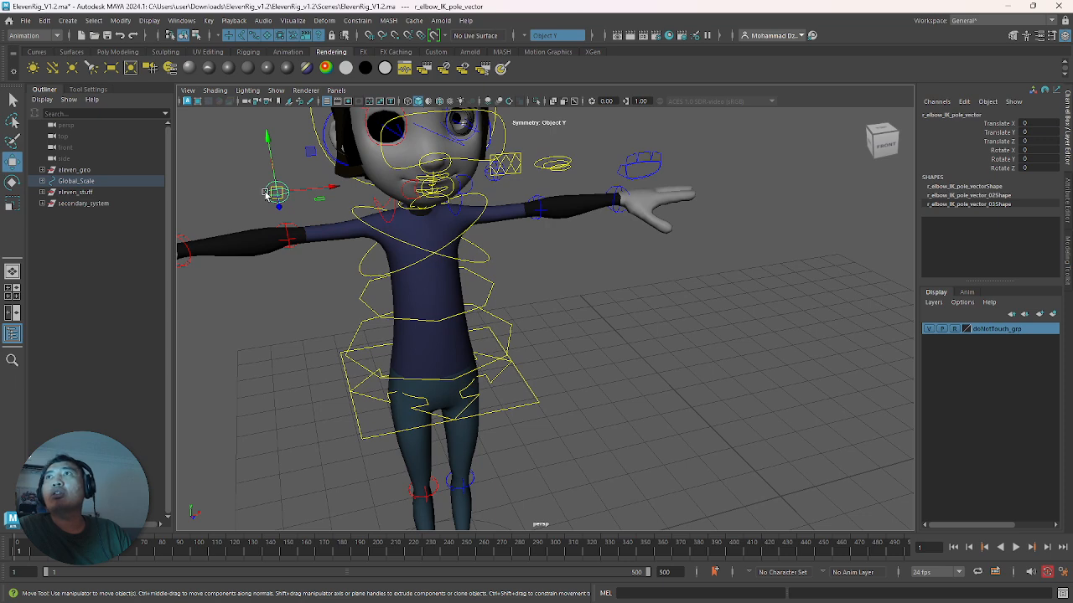
left_click(292, 227)
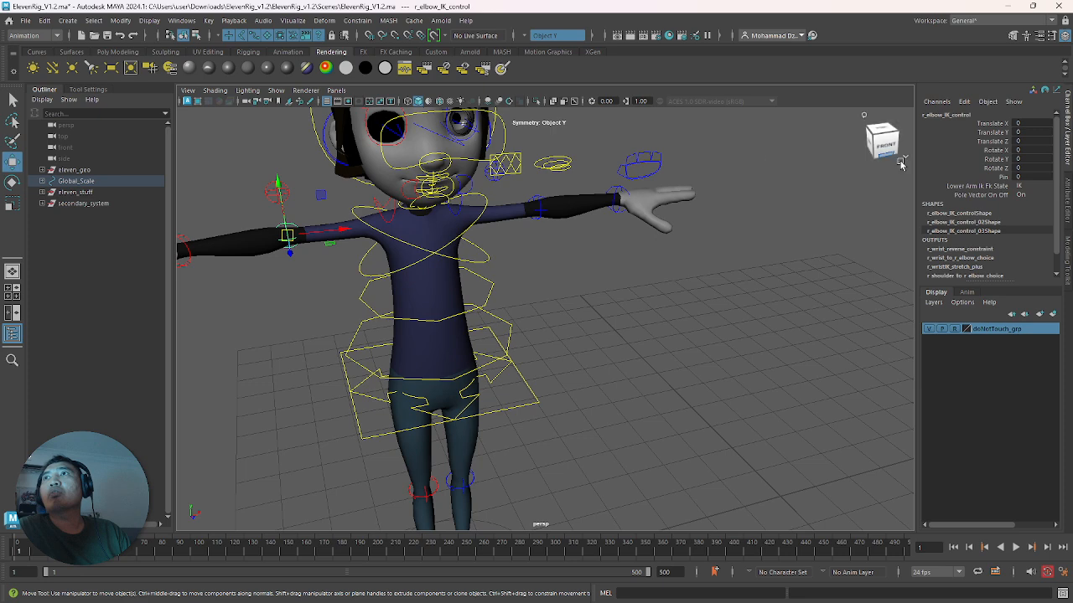
left_click(1023, 186)
left_click(1024, 194)
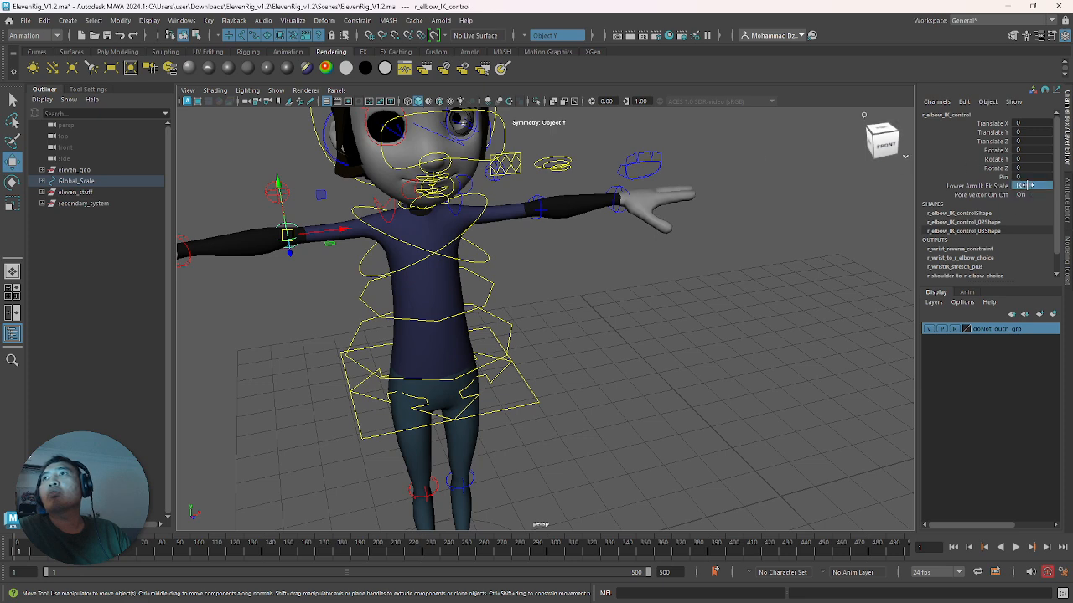
Move the right wrist IK control beside the hip to about -1.68, -2.47, -0.7 and rotate it about -20, 3.3, -76.5 degrees
scroll(290, 310, "down", 3)
left_click(258, 257)
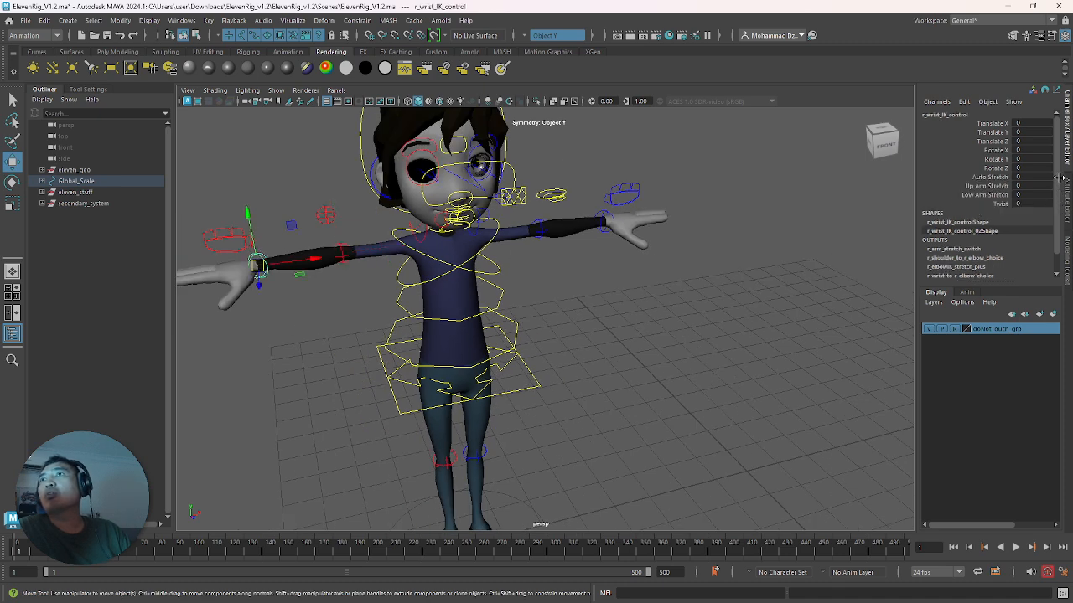
scroll(474, 330, "down", 4)
left_click_drag(377, 306, 467, 311, "alt")
scroll(467, 314, "up", 4)
left_click_drag(471, 381, 428, 402, "alt")
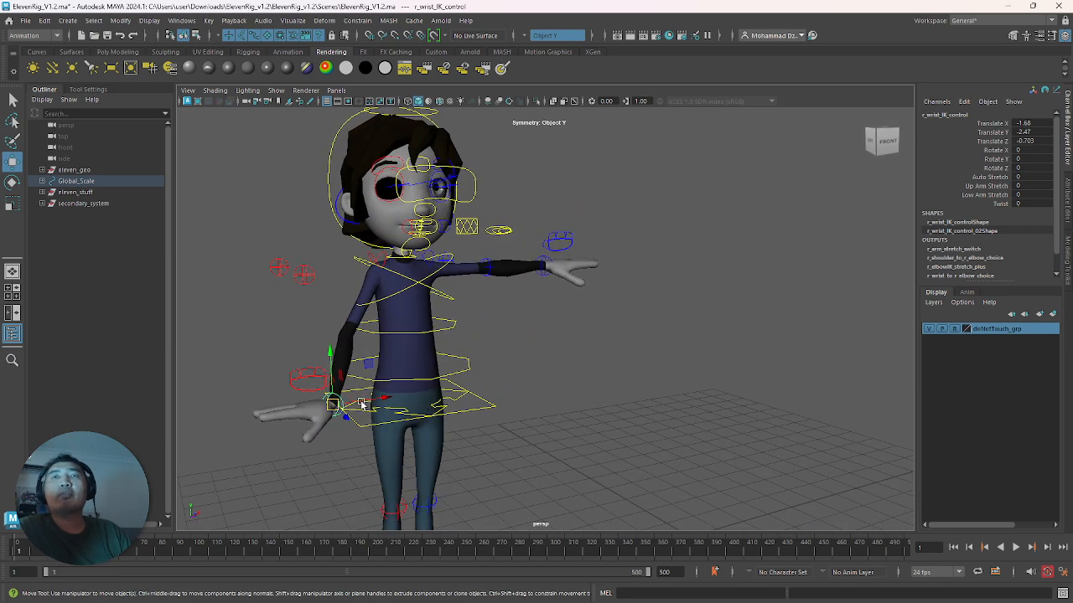
key("e")
left_click_drag(339, 386, 337, 412)
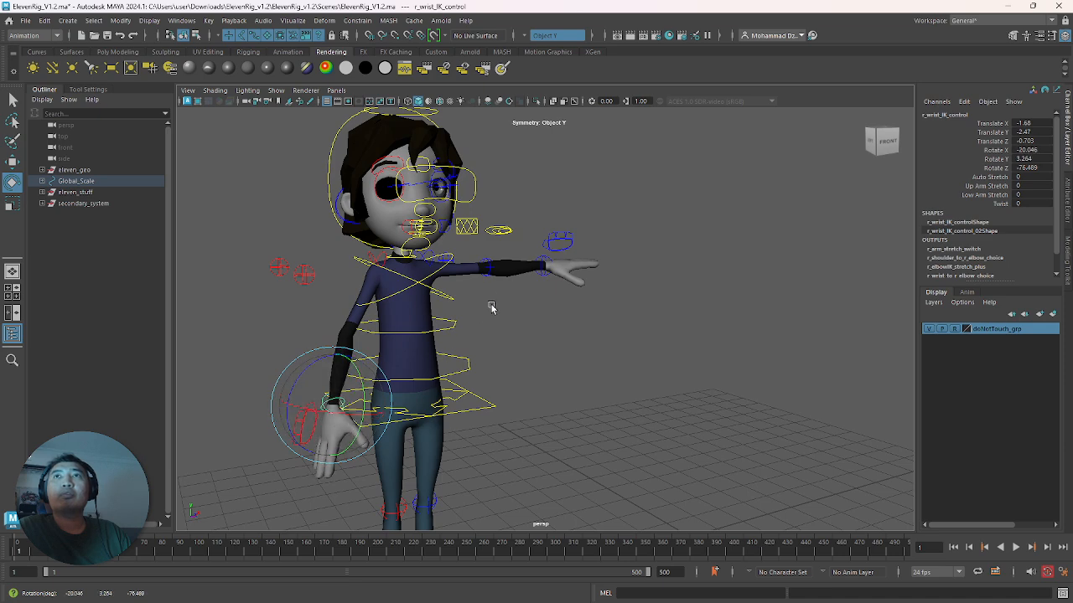
Lower the left arm beside the hip by moving its wrist IK control to about -2.07, -2.65, -0.27
left_click(533, 272)
key("w")
left_click_drag(538, 271, 470, 366)
left_click_drag(505, 389, 303, 371, "alt")
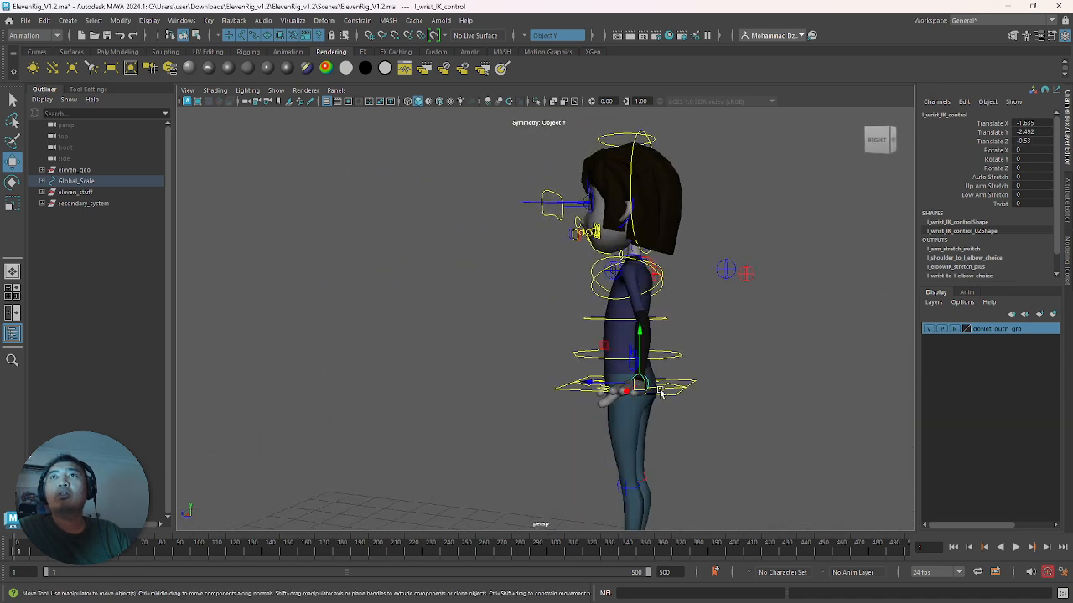
left_click_drag(636, 388, 687, 386)
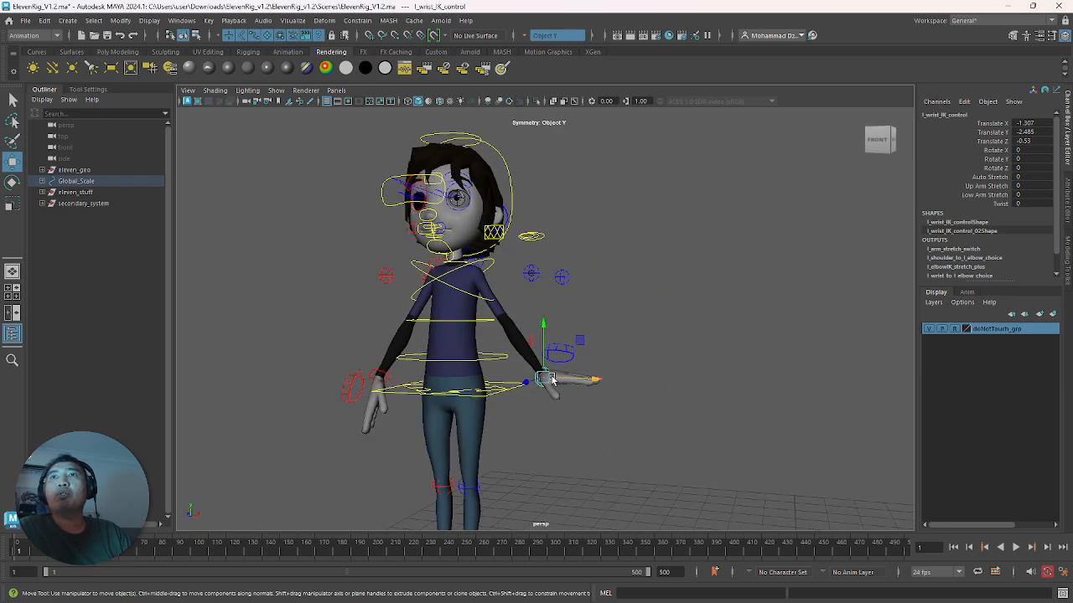
left_click_drag(549, 377, 490, 392)
scroll(609, 432, "up", 3)
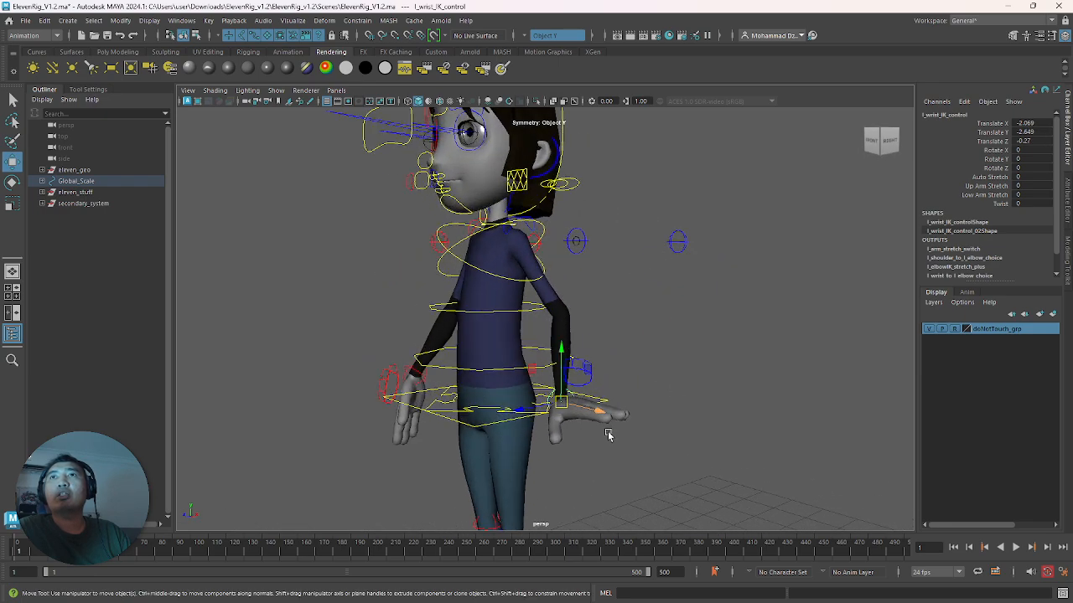
Rotate the left wrist IK control to about -18.6 in Y and -82.9 in Z so the hand hangs down
middle_click_drag(599, 414, 570, 404, "alt")
mouse_move(570, 406)
left_mouse_down("alt")
mouse_move(561, 383)
mouse_move(554, 419)
left_mouse_up("alt")
key("e")
left_click_drag(505, 359, 550, 340)
left_click_drag(544, 384, 437, 382, "alt")
Move the left wrist IK control forward to about 0.278 in Translate Z and shift it outward from the hip
key("w")
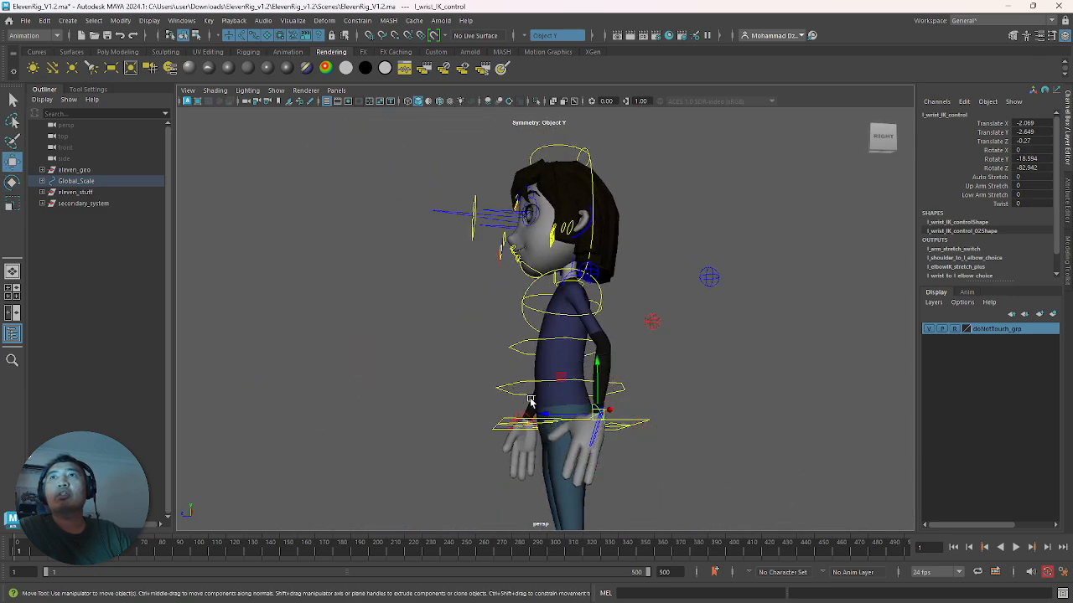
left_click_drag(584, 419, 690, 411)
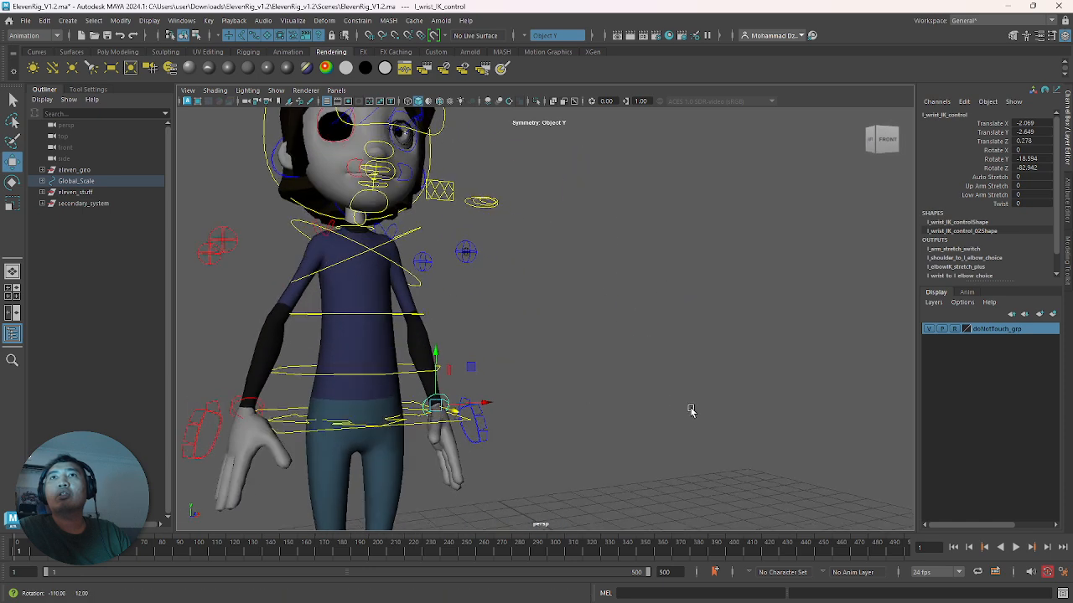
left_click(248, 409)
left_click_drag(249, 408, 351, 398)
left_click(451, 341)
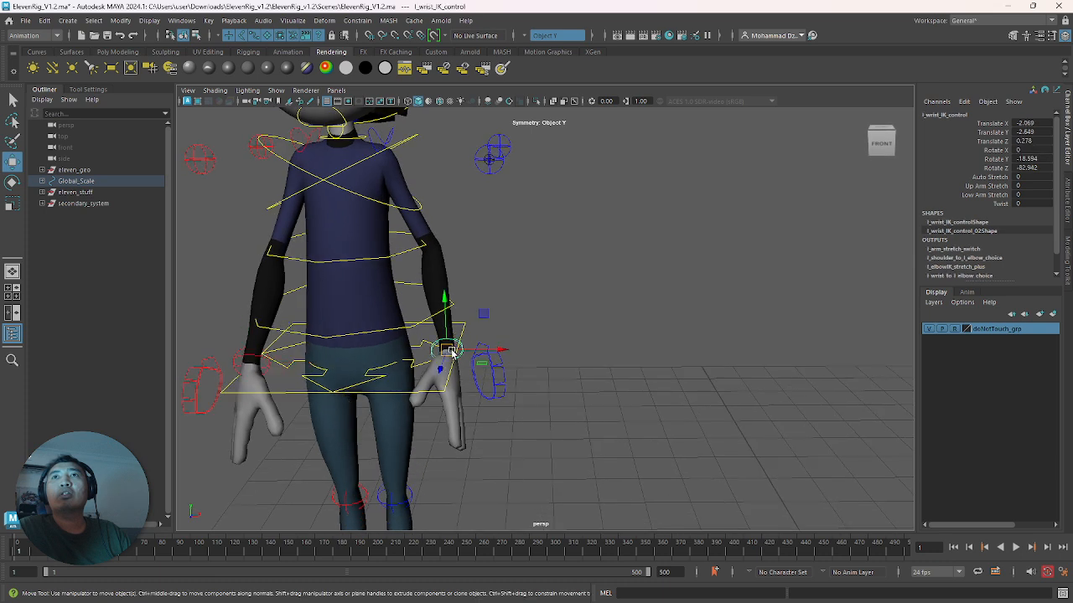
left_click_drag(447, 351, 471, 347)
Curl the left hand's fingers by setting the left hand control's Open Close attribute to 7.3
left_click(526, 358)
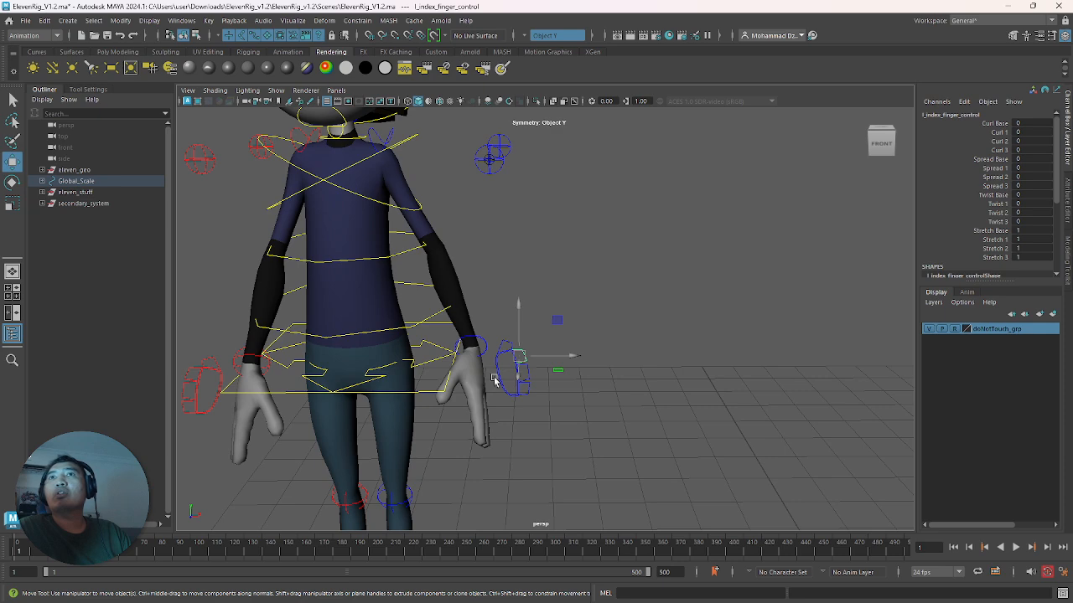
left_click(503, 369)
left_click(505, 354)
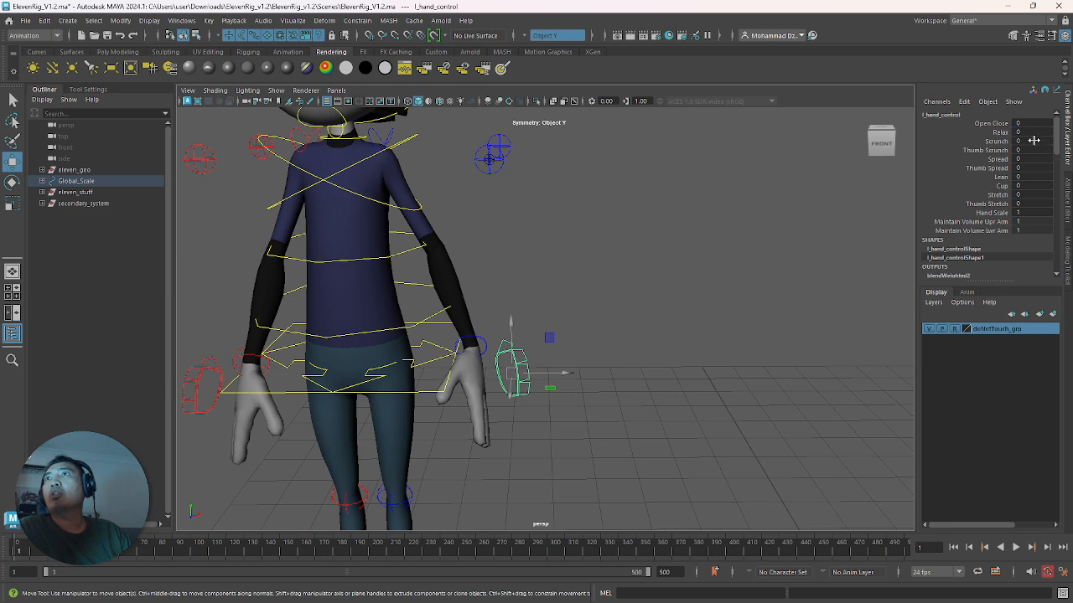
left_click(1012, 125)
middle_click_drag(716, 262, 749, 276)
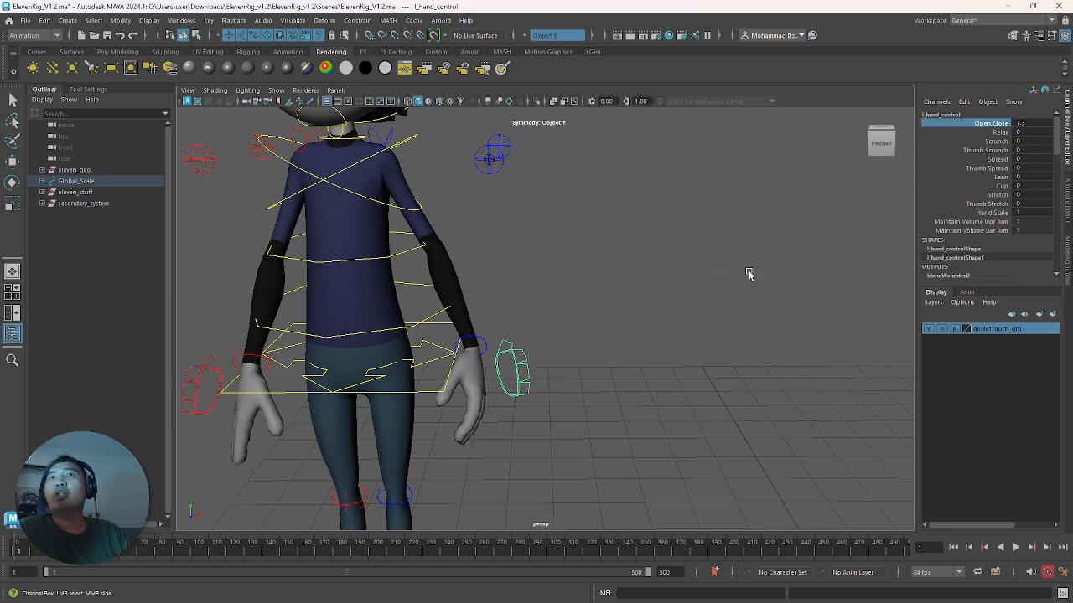
Curl the right hand's fingers by setting the right hand control's Open Close attribute to 4.9
left_click(210, 371)
left_click(991, 124)
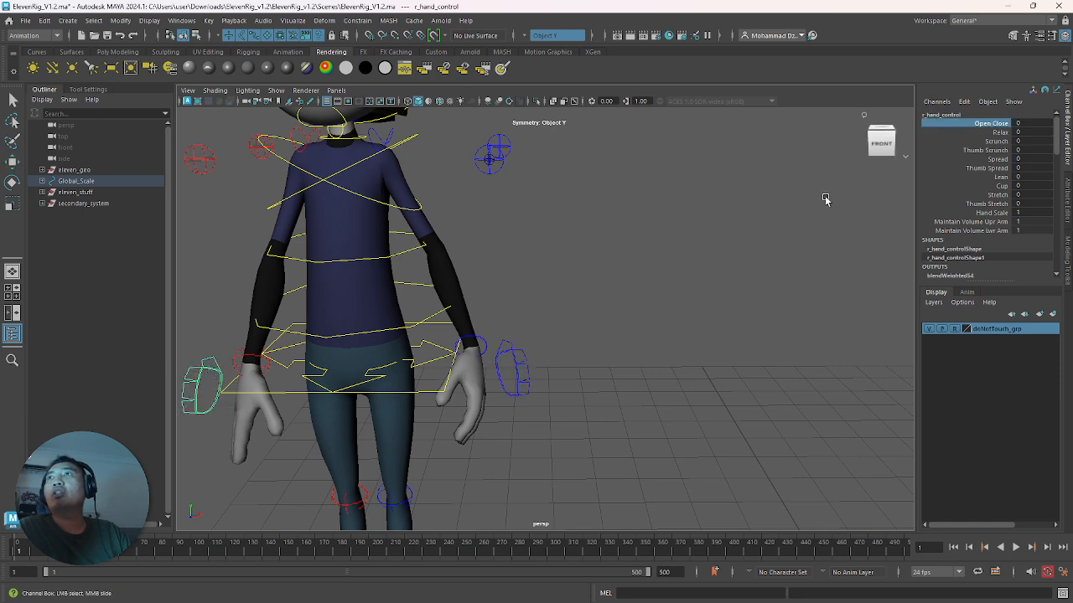
middle_click_drag(651, 245, 673, 247)
scroll(555, 369, "down", 3)
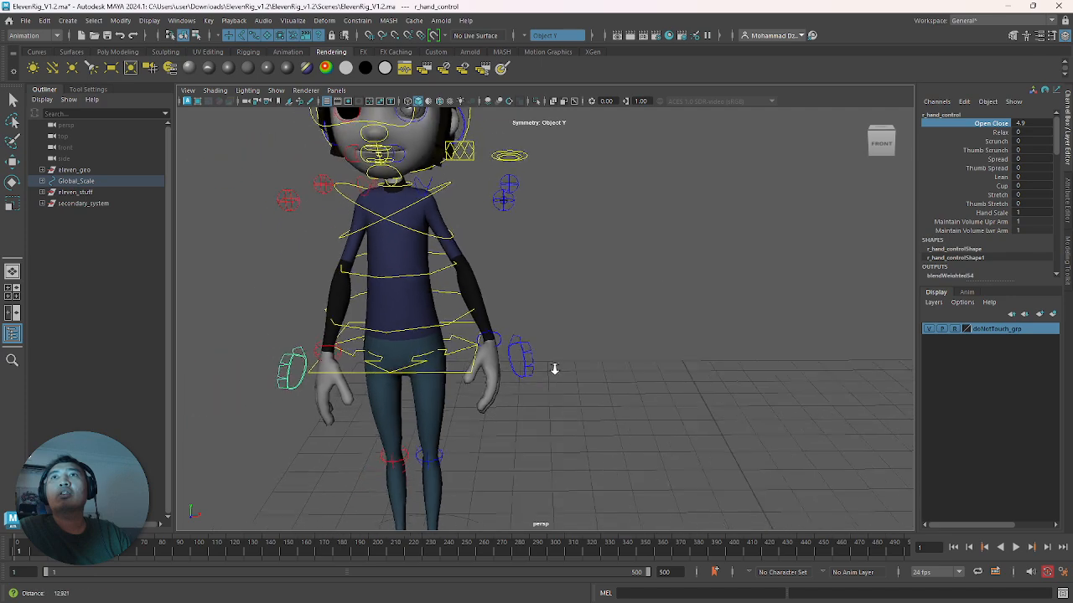
left_click_drag(553, 369, 424, 339, "alt")
scroll(425, 340, "up", 3)
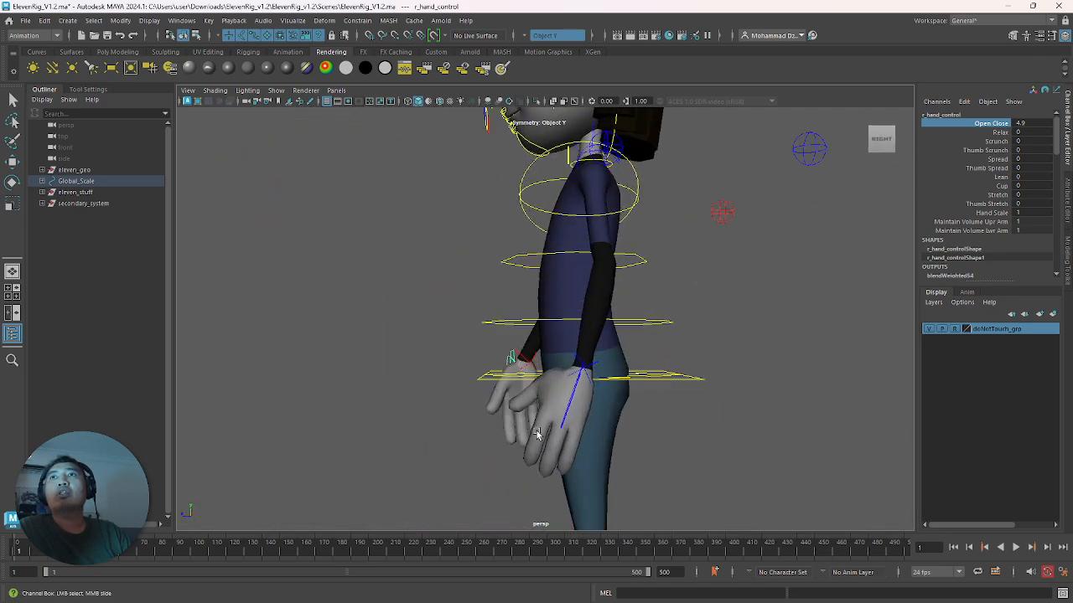
Bend the torso forward by rotating the second torso FK control to about 7.6 degrees in X
key("w")
left_click(442, 295)
left_click_drag(442, 295, 595, 314, "alt")
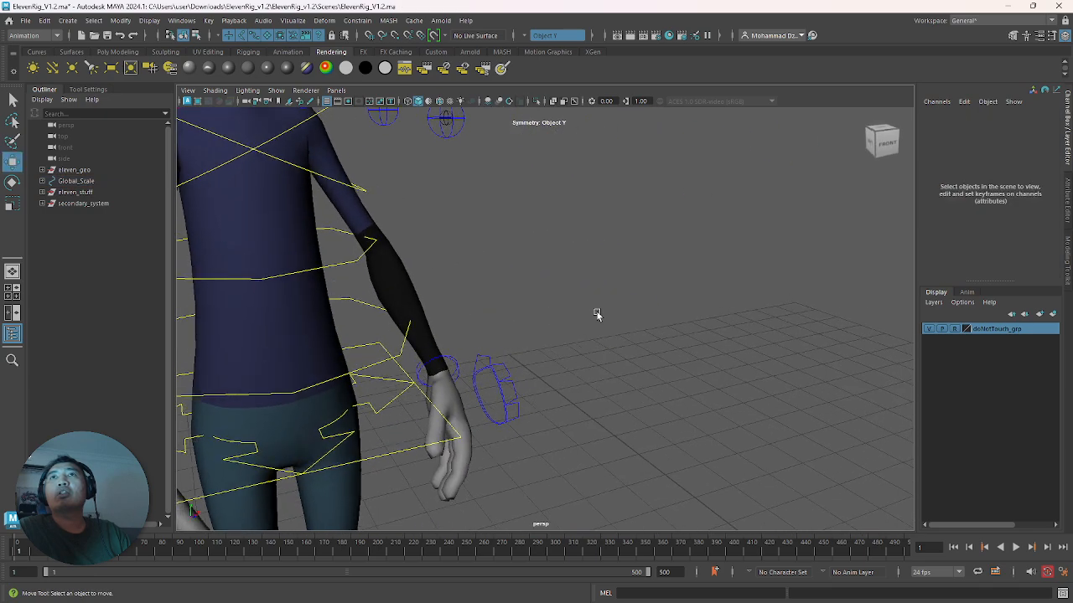
left_click(356, 266)
scroll(352, 304, "down", 3)
left_click_drag(352, 303, 354, 292, "alt")
key("e")
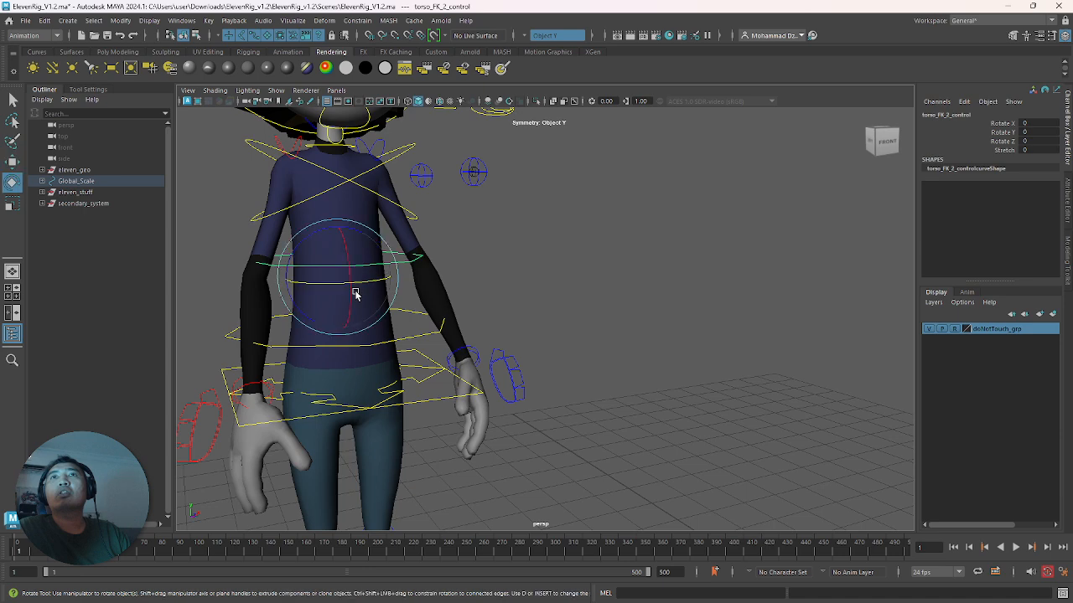
left_click_drag(346, 248, 348, 256)
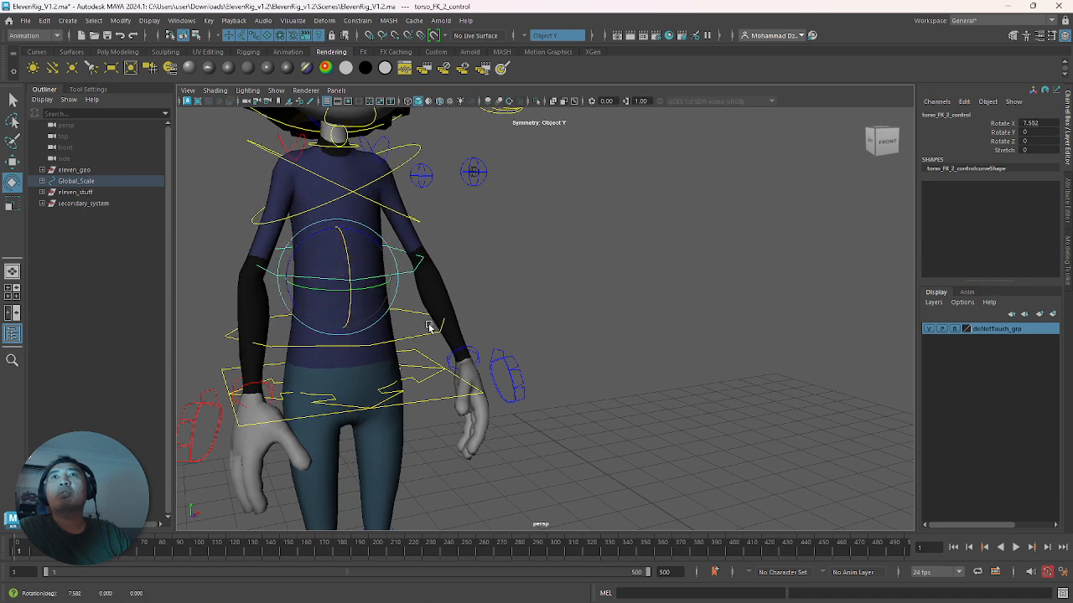
Lower the body control to about -0.007, -0.168, -0.005 so the knees bend slightly
left_click(459, 396)
key("w")
left_click_drag(352, 377, 524, 411)
scroll(346, 382, "down", 2)
middle_click_drag(524, 411, 437, 287, "alt")
left_click_drag(436, 285, 411, 251, "alt")
left_click_drag(409, 168, 525, 368)
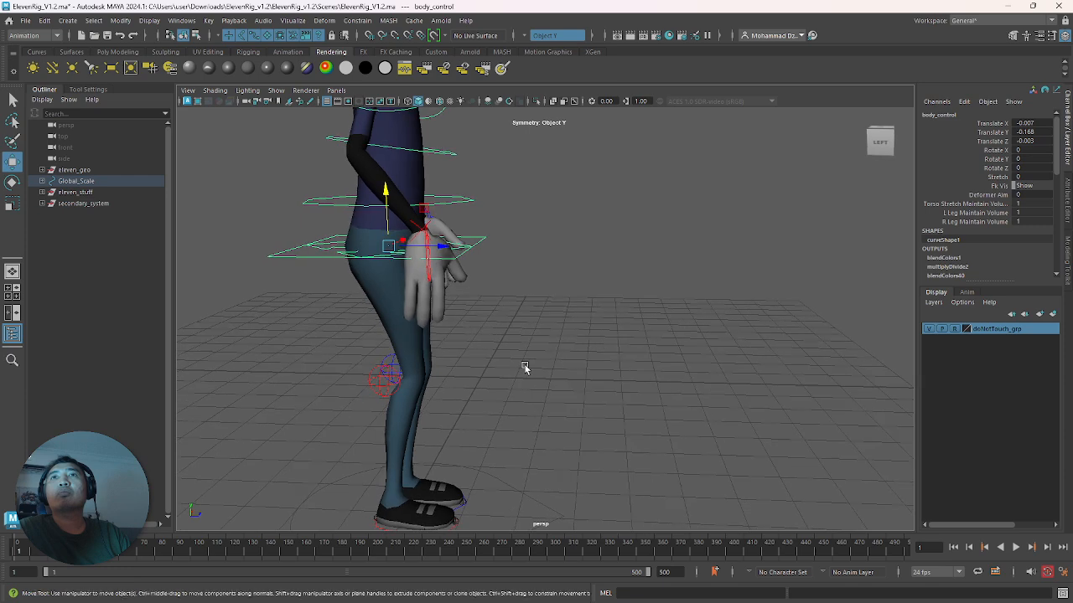
Move both knee IK controls in front of the legs, with the left one at about -0.028 in Y and -2.283 in Z
left_click(386, 384)
left_click_drag(443, 384, 409, 413)
left_click_drag(496, 332, 443, 335)
left_click(514, 303)
left_click_drag(512, 384, 514, 386)
left_click_drag(514, 386, 471, 334, "alt")
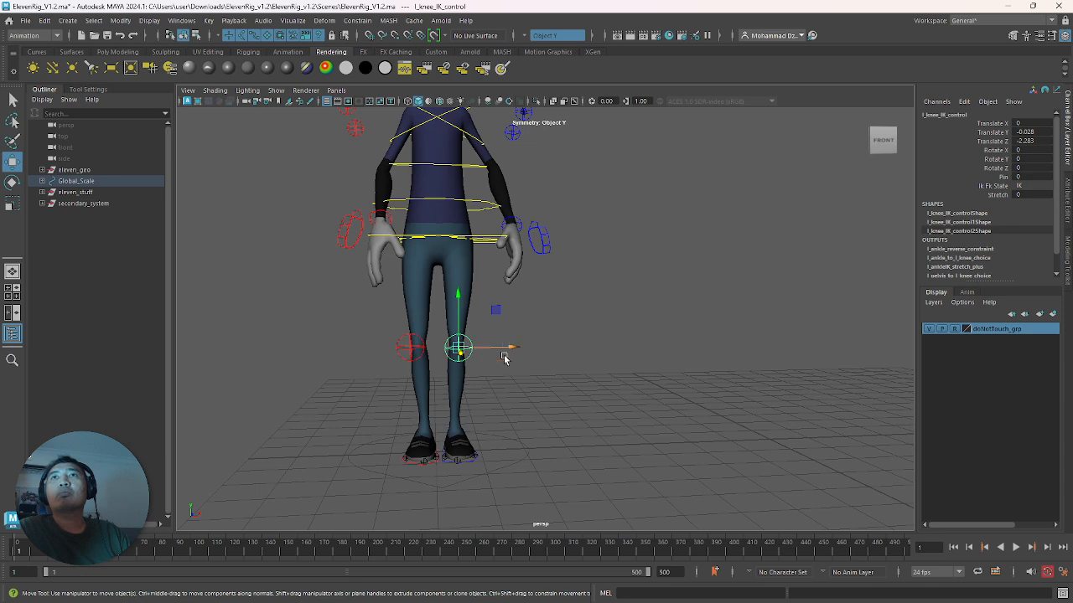
Spread the feet by moving both ankle IK controls outward, with the right one at about -0.246 in Translate X
middle_click_drag(516, 425, 455, 339, "alt")
left_click_drag(454, 339, 458, 378, "alt")
right_click_drag(458, 378, 487, 412, "alt")
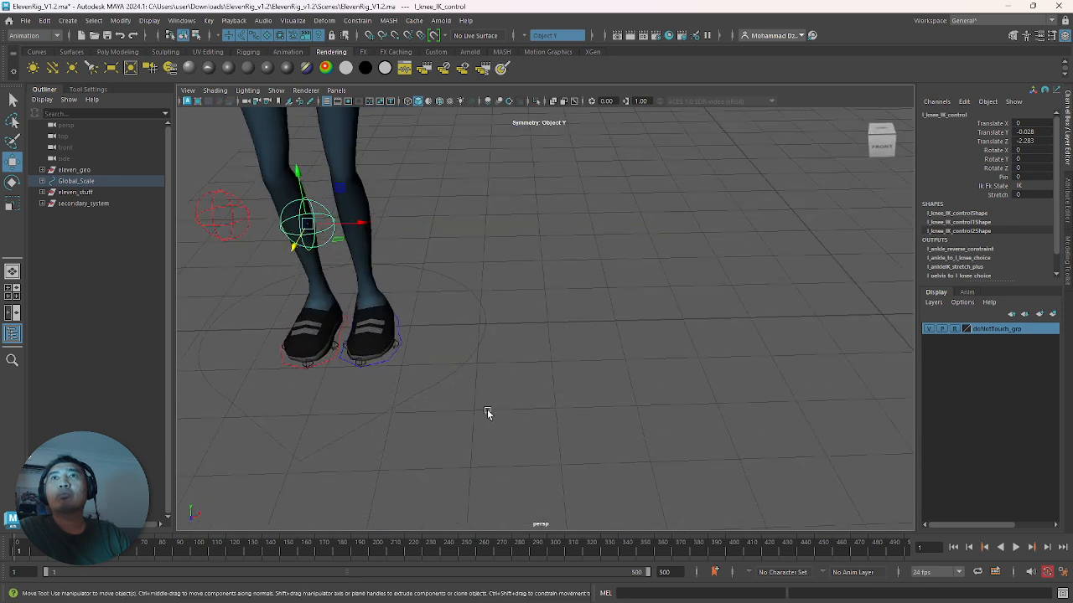
left_click(403, 333)
left_click_drag(422, 297, 358, 296)
left_click(340, 325)
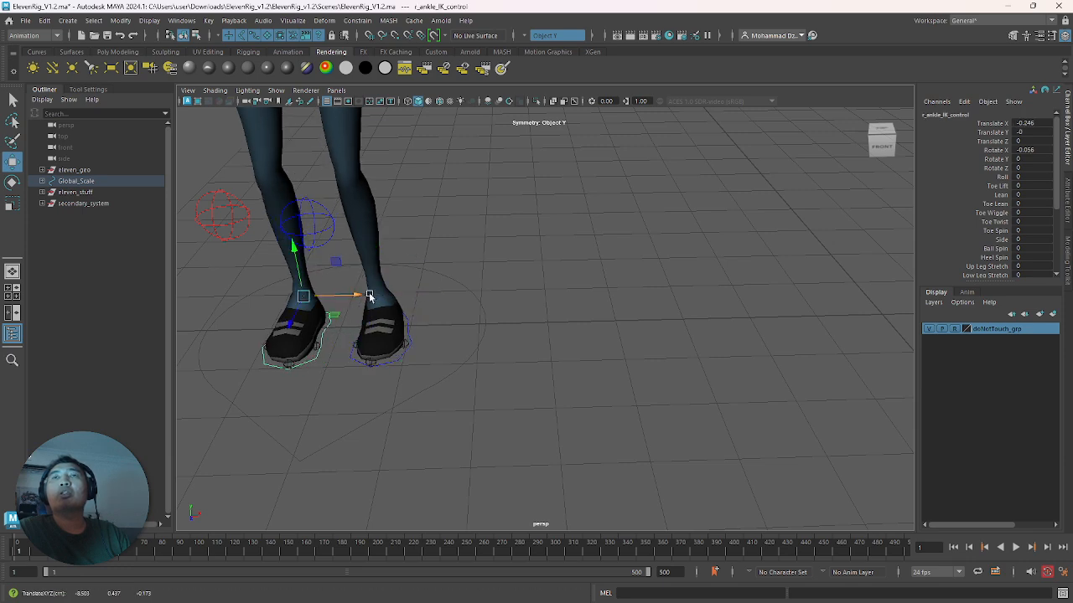
Examine the character's full-body standing pose from several angles
right_click_drag(370, 296, 352, 270, "alt")
left_click_drag(352, 270, 402, 223, "alt")
middle_click_drag(460, 277, 601, 404, "alt")
right_click_drag(601, 405, 465, 311, "alt")
left_click_drag(465, 311, 510, 305, "alt")
middle_click_drag(529, 265, 509, 370, "alt")
left_click_drag(509, 370, 520, 368, "alt")
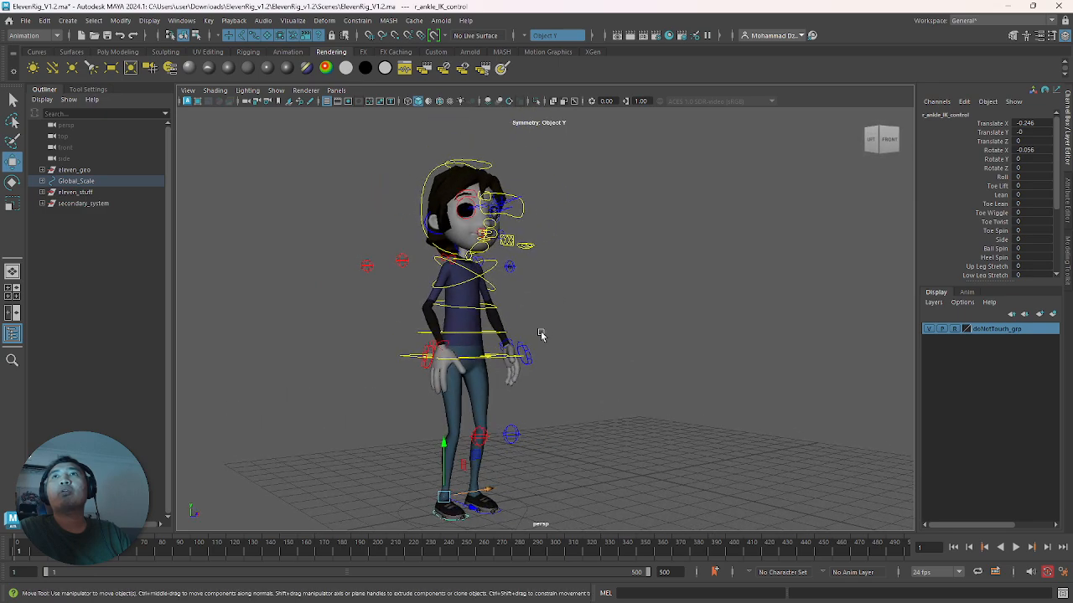
middle_click_drag(540, 335, 537, 329, "alt")
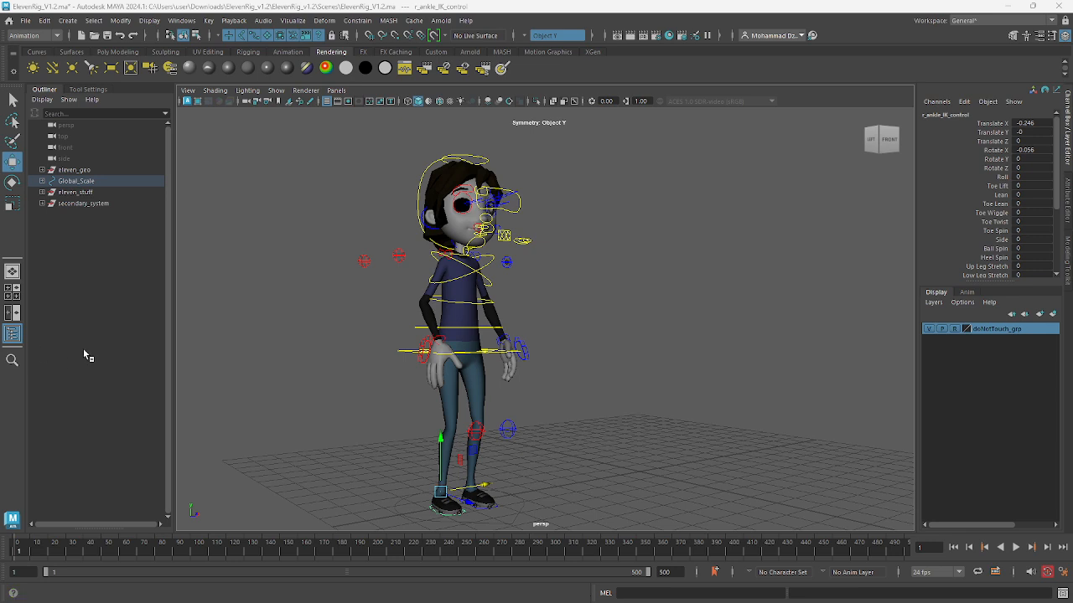
middle_click_drag(391, 405, 386, 377, "alt")
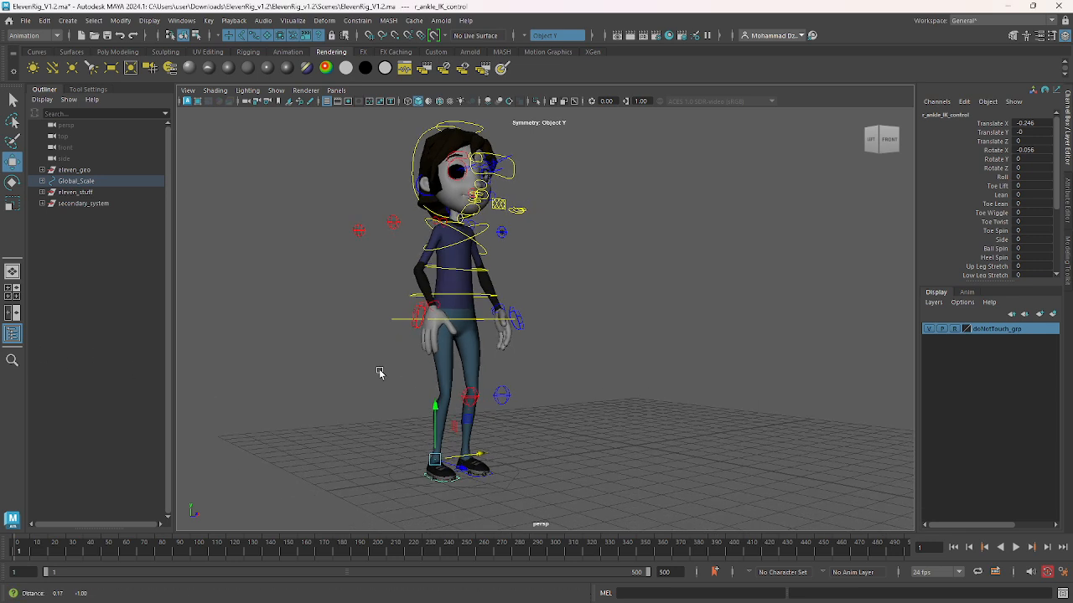
scroll(617, 439, "down", 1)
middle_click_drag(620, 438, 628, 417, "alt")
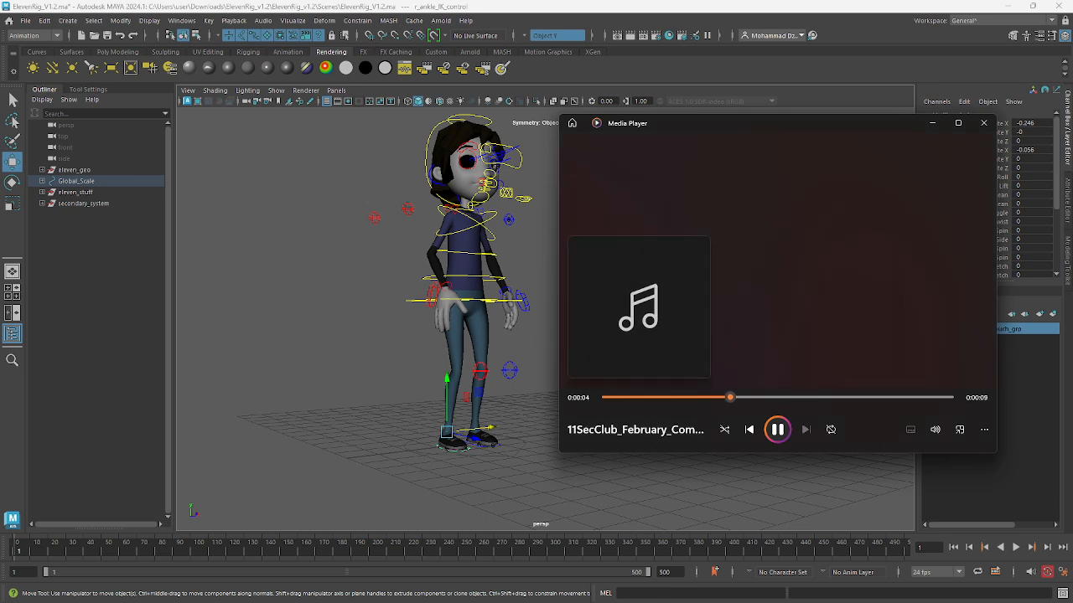
Preview the 11SecClub February and March competition audio clips in Media Player and close the player
left_click(741, 245)
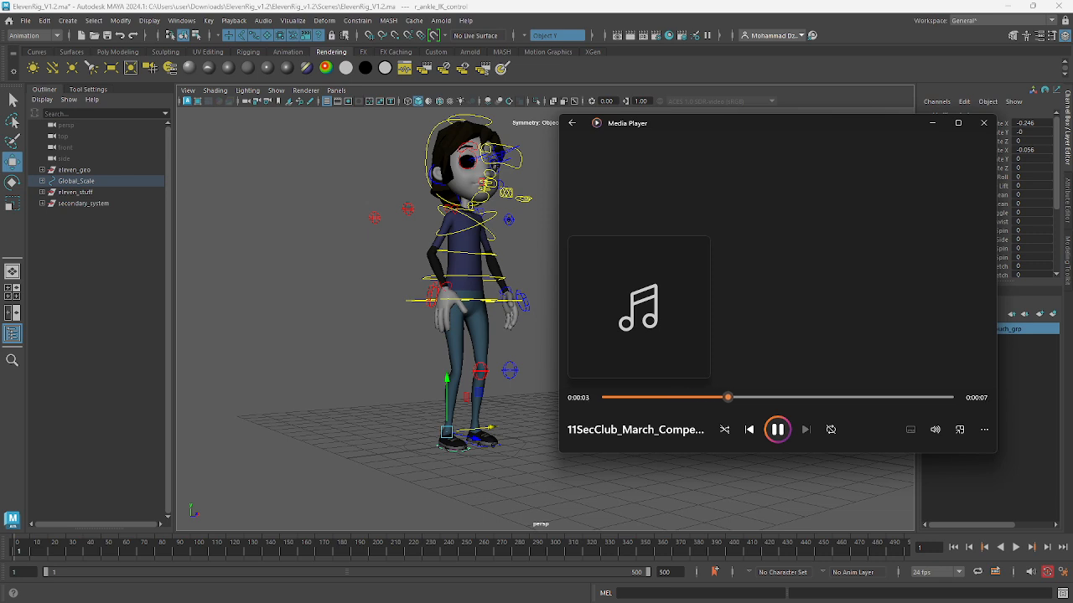
left_click(983, 124)
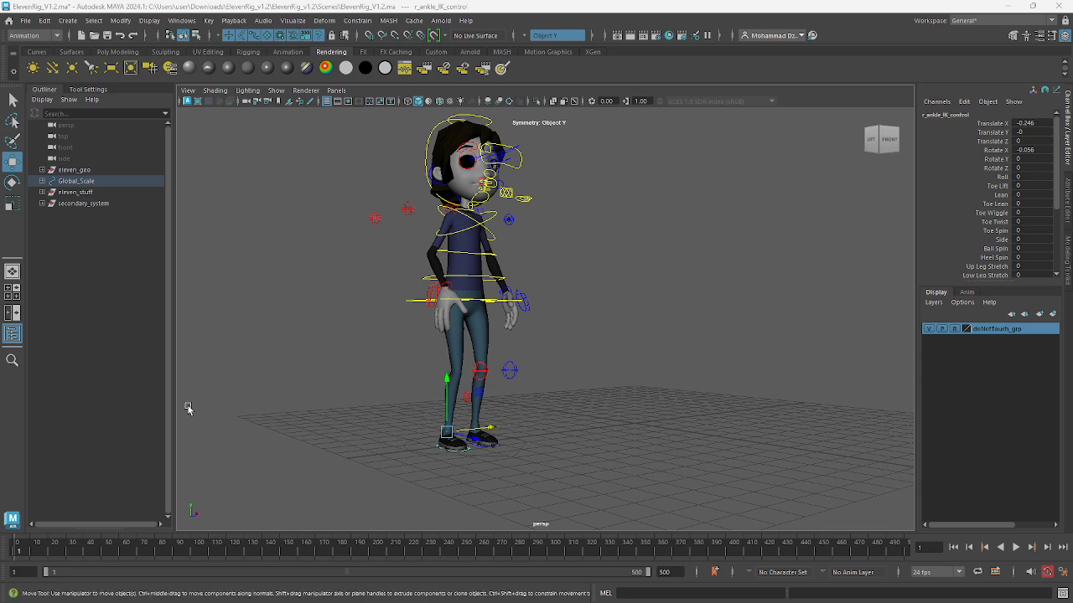
Import the audio file 11SecClub_March_Competition.wav from the Downloads folder into the timeline
right_click(245, 549)
mouse_move(334, 533)
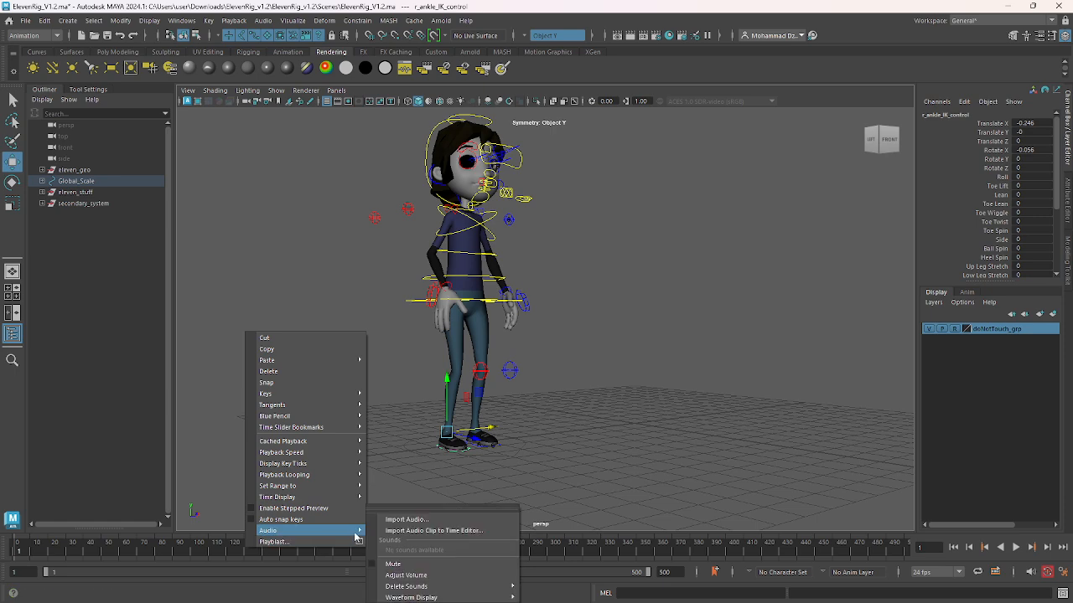
left_click(419, 520)
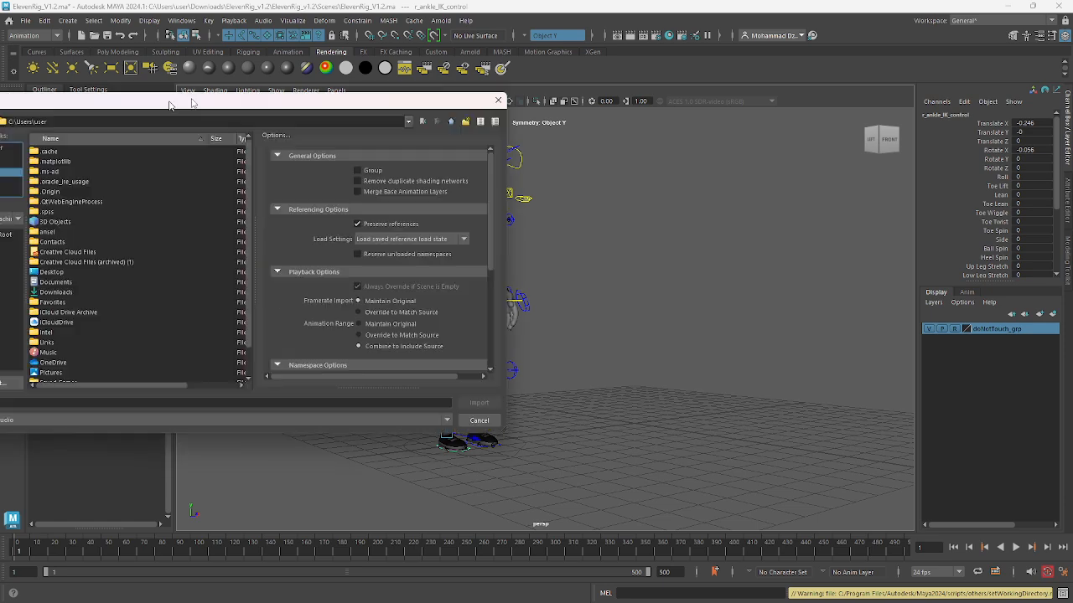
left_click_drag(170, 103, 339, 94)
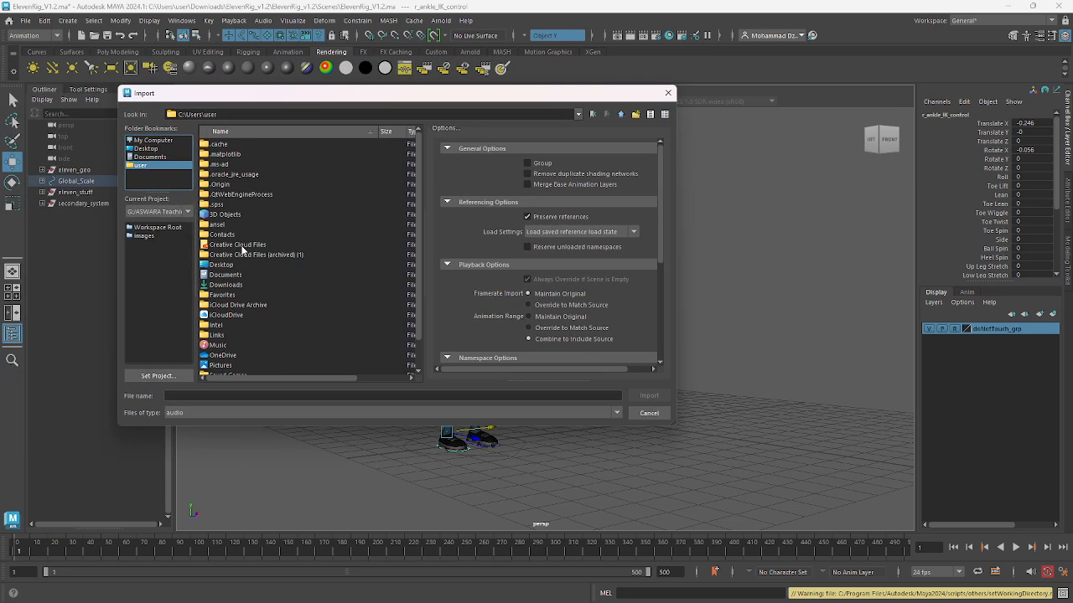
double_click(226, 284)
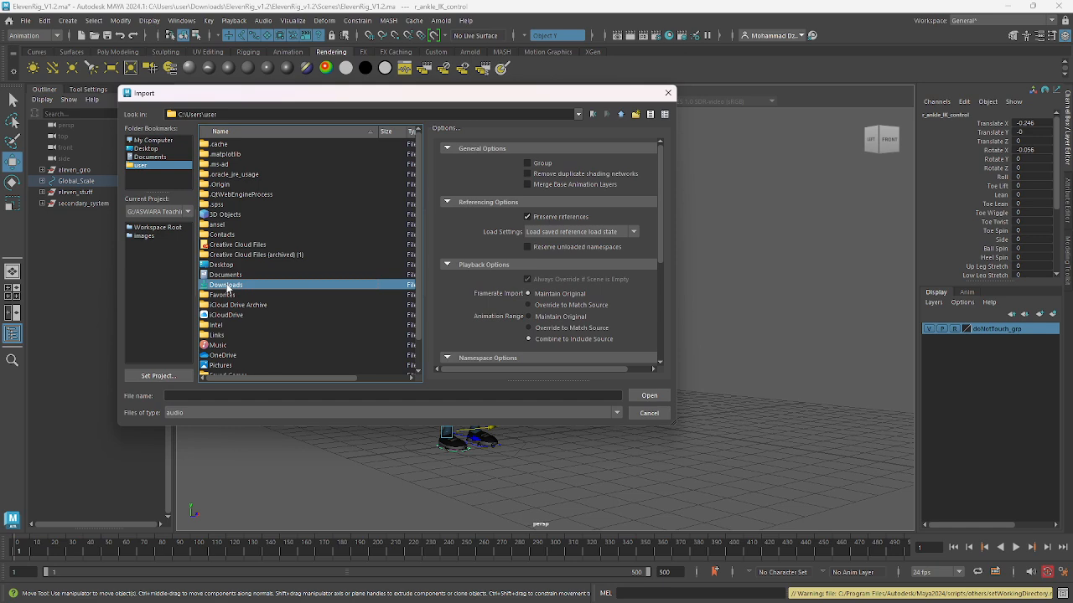
scroll(256, 264, "down", 10)
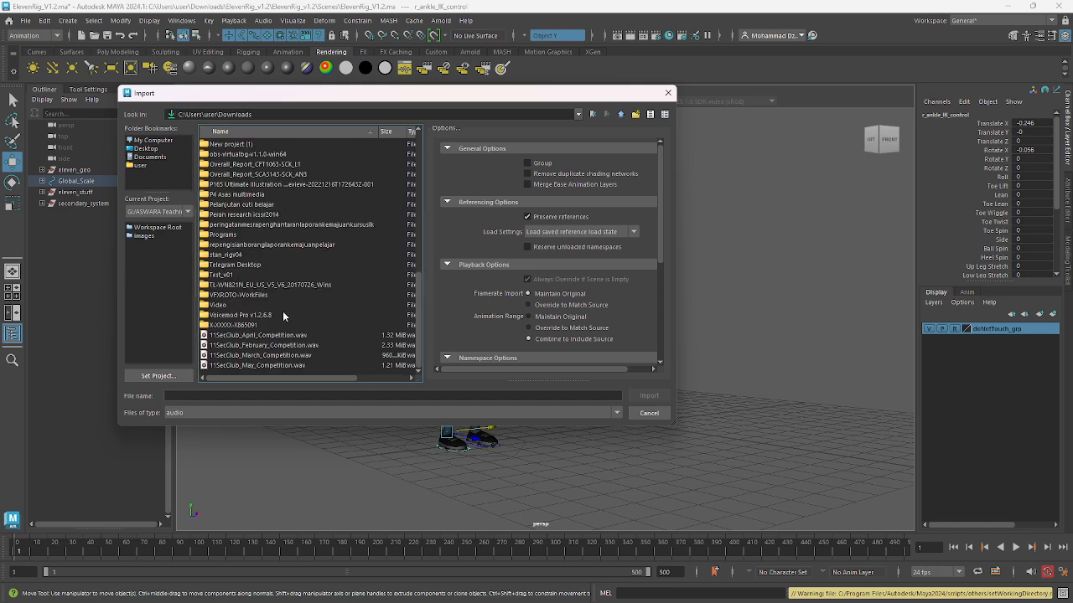
left_click(264, 354)
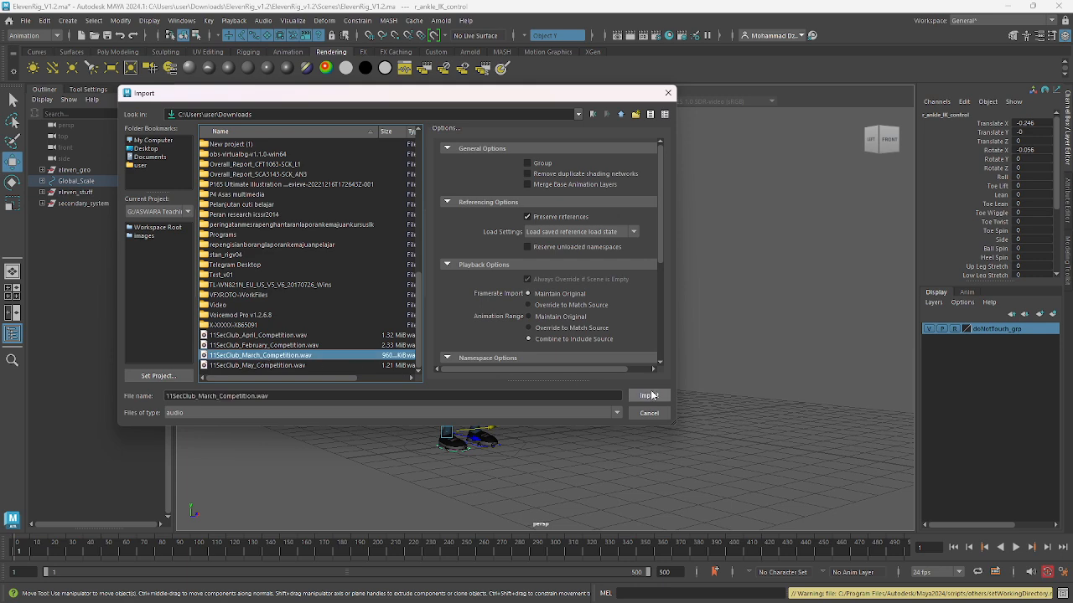
left_click(641, 395)
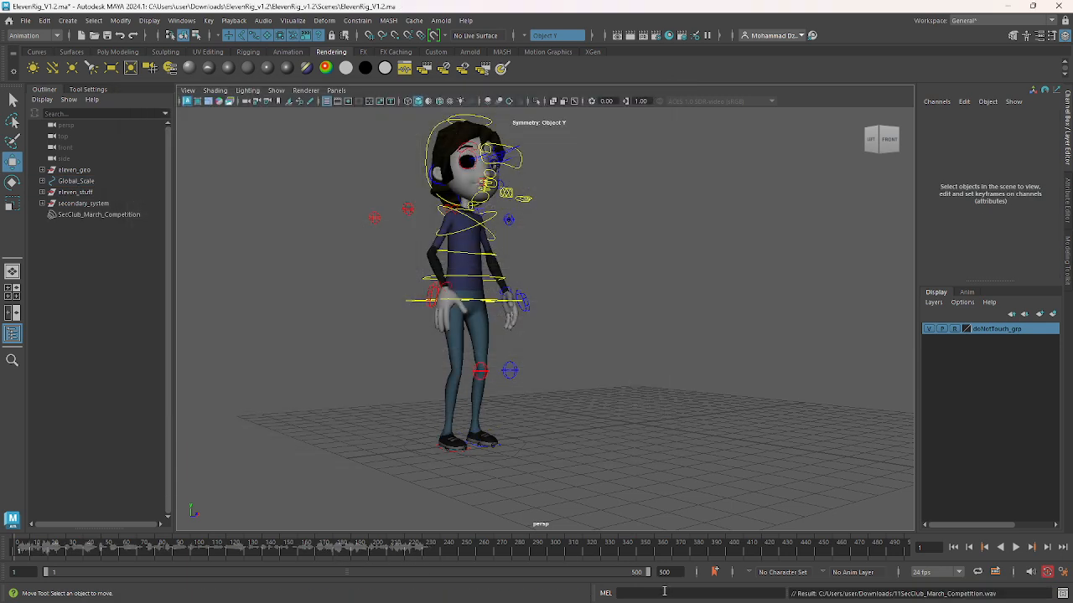
Shorten the playback range to end at frame 87
left_click_drag(649, 573, 346, 583)
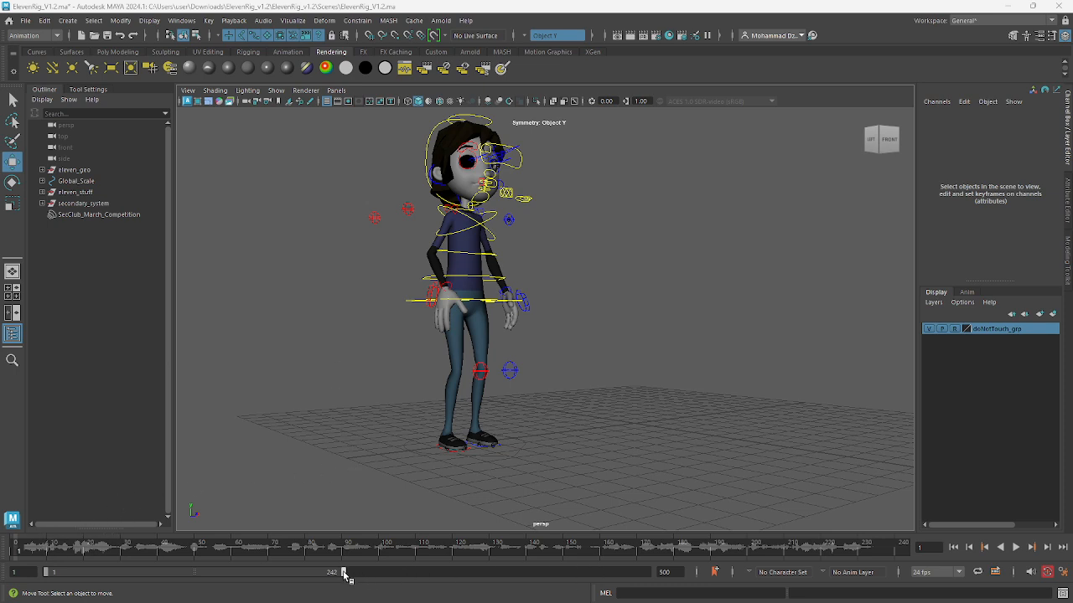
left_click_drag(344, 575, 169, 582)
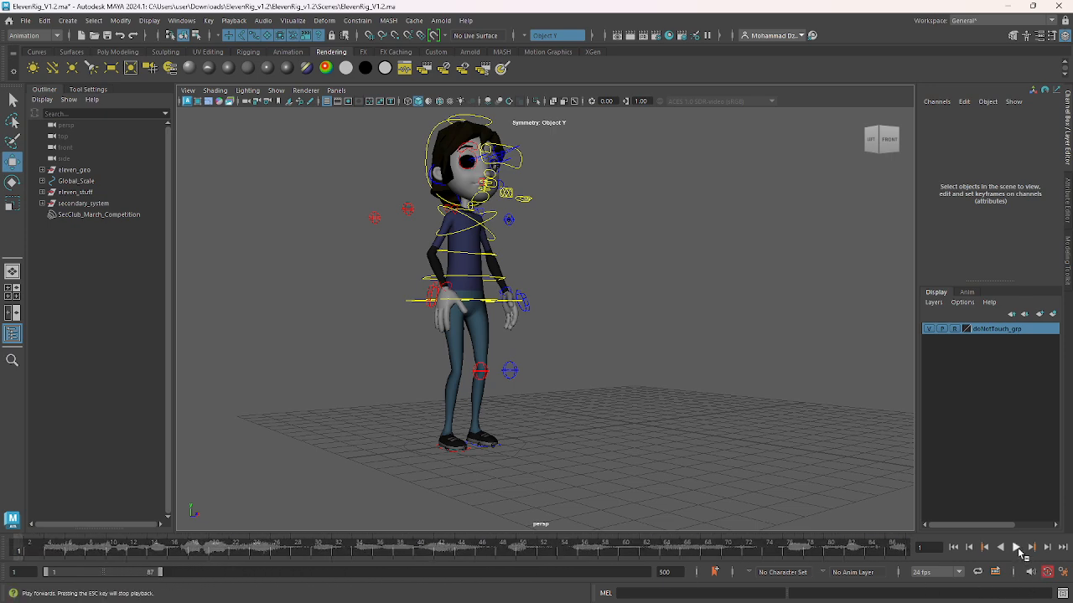
Play the imported audio on the timeline to find where the first phrase ends, stopping at frame 30
left_click(1015, 548)
left_click(1015, 547)
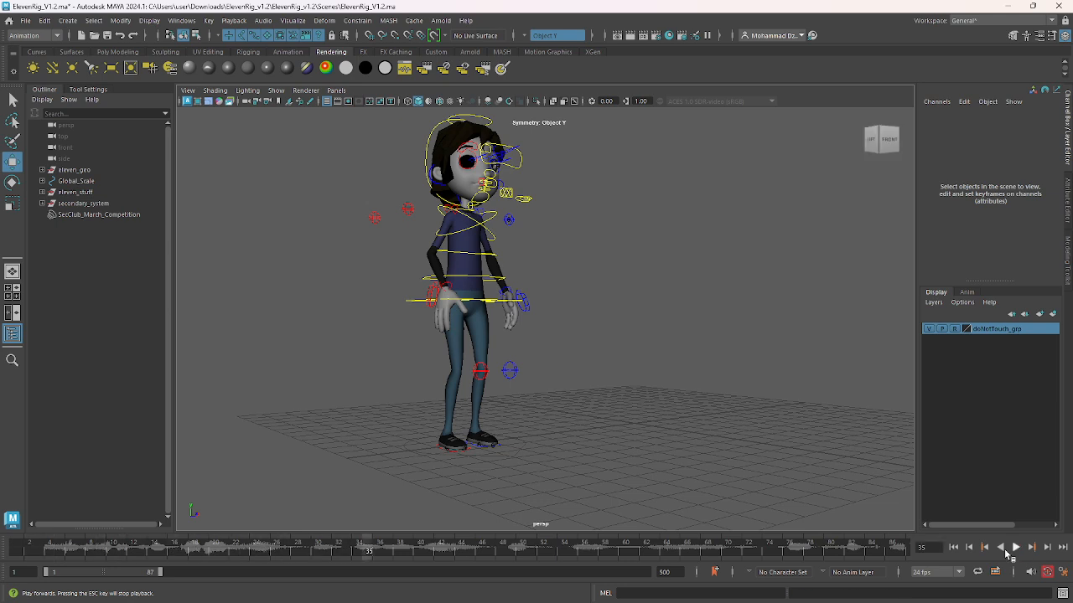
key("alt+v")
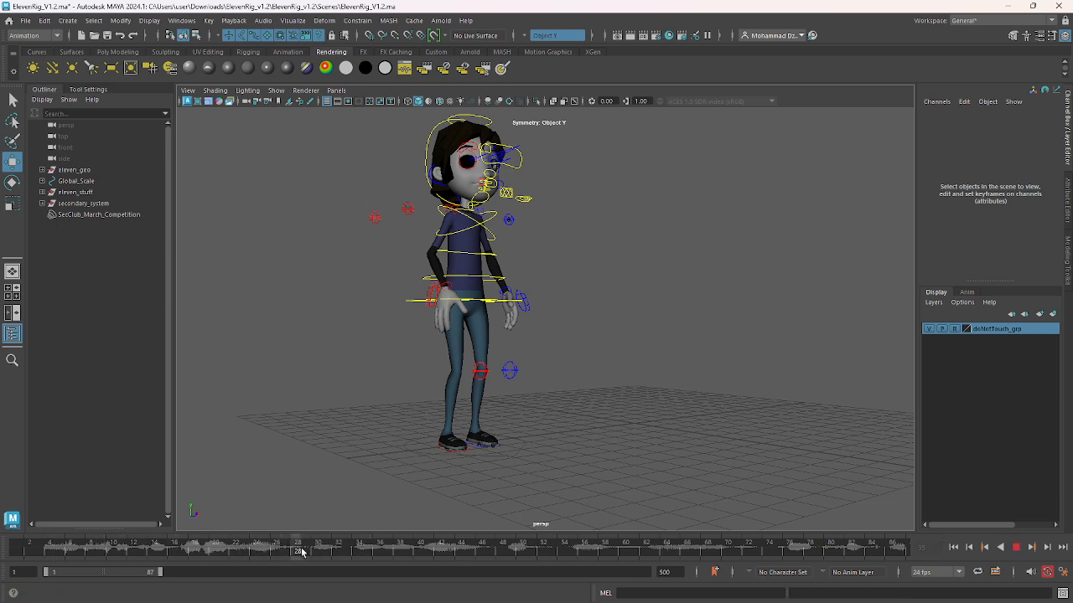
key("alt+v")
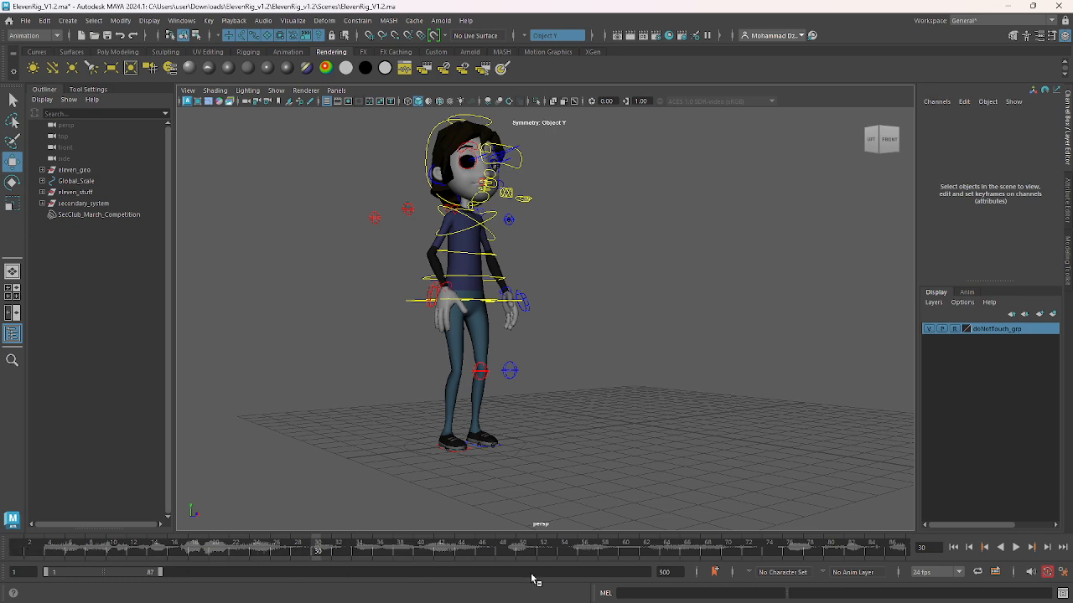
Set the animation's end frame to 30
double_click(667, 571)
type("30")
key("Return")
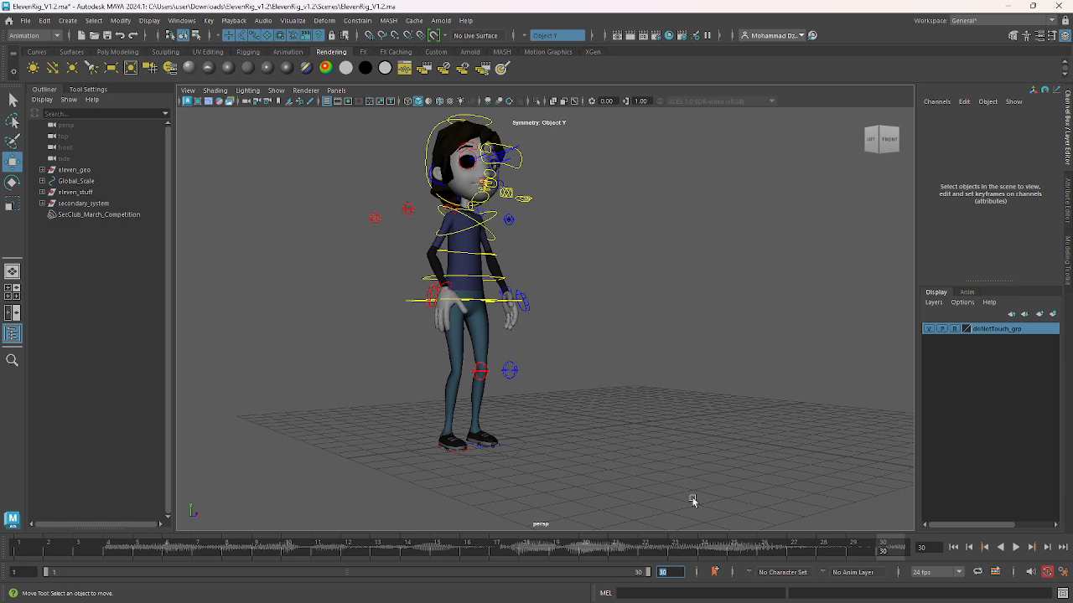
Play the 30-frame range to check the trimmed audio, and return the timeline to frame 1
left_click(1016, 547)
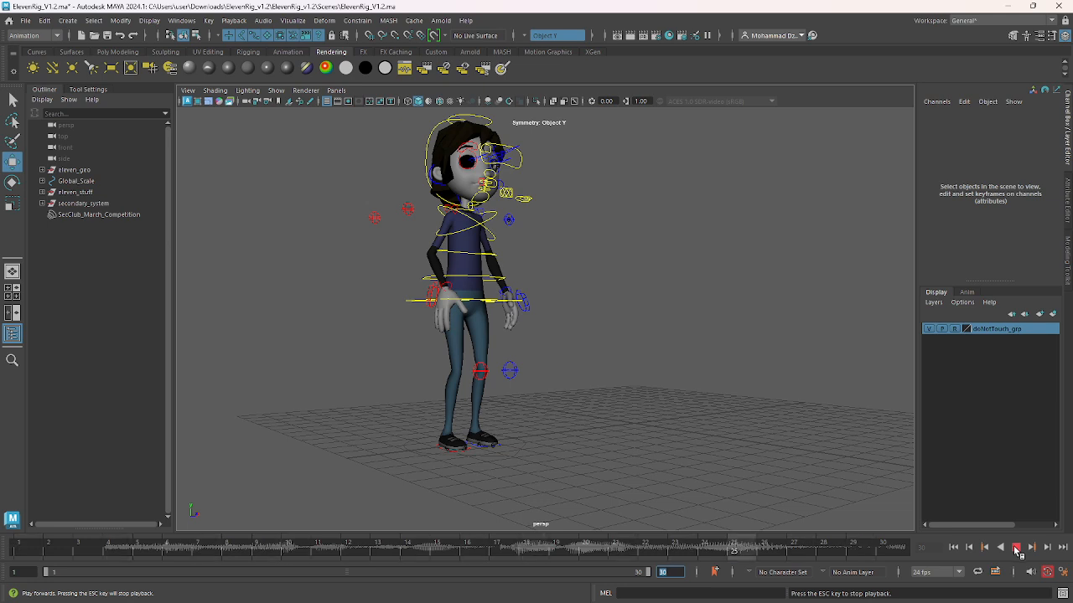
left_click(1016, 547)
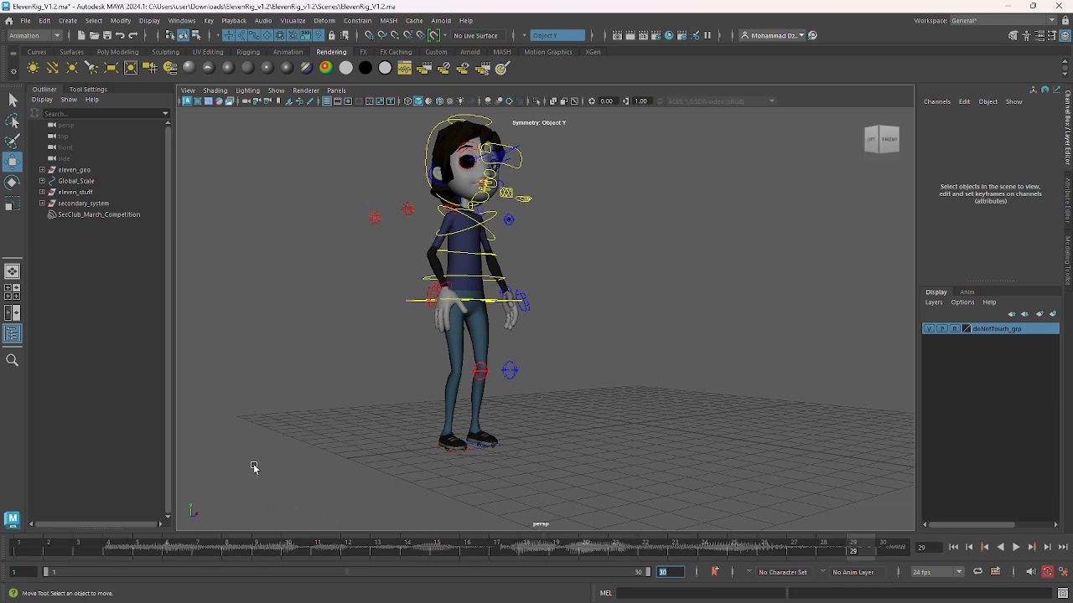
left_click(30, 549)
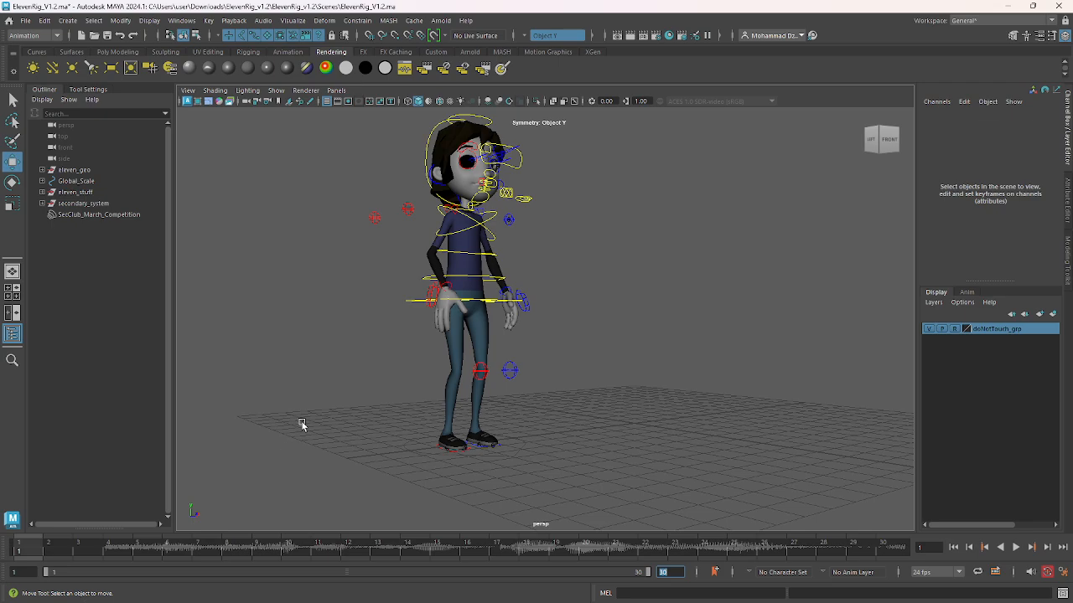
left_click_drag(589, 424, 568, 338, "alt")
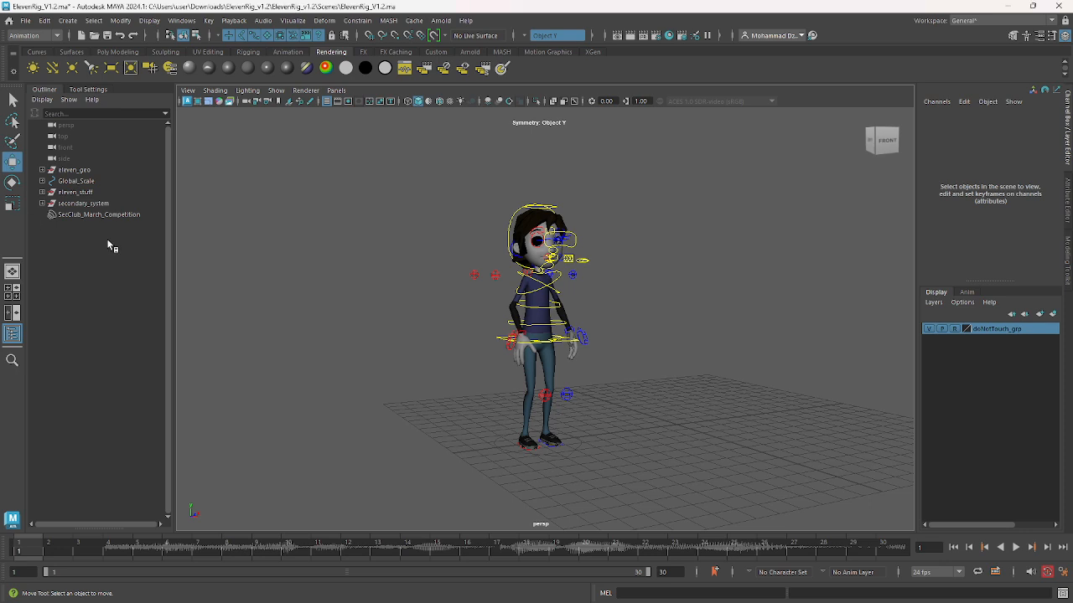
left_click(187, 91)
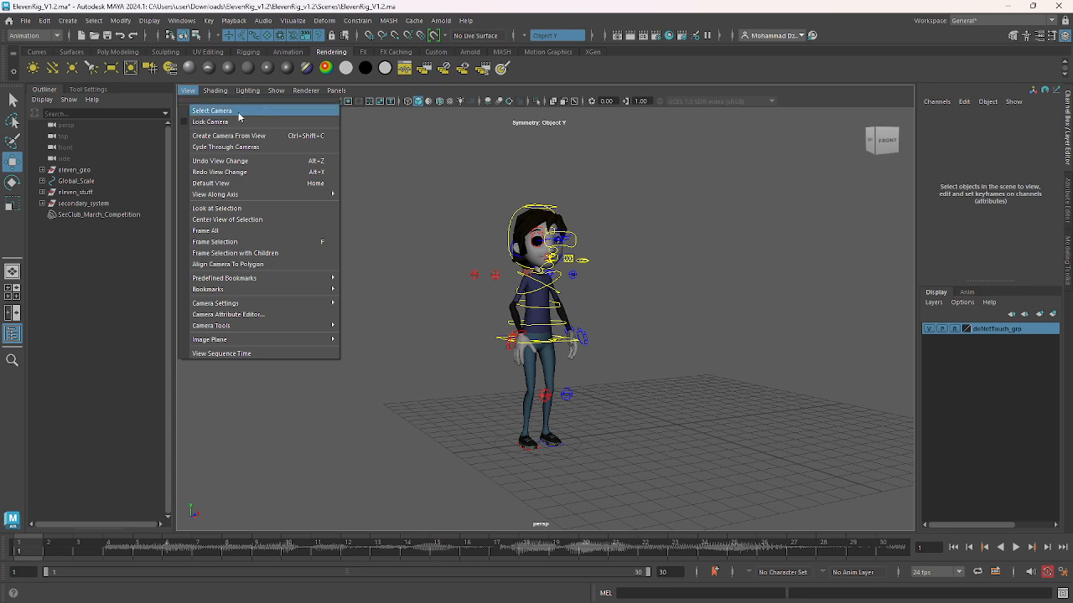
left_click(69, 24)
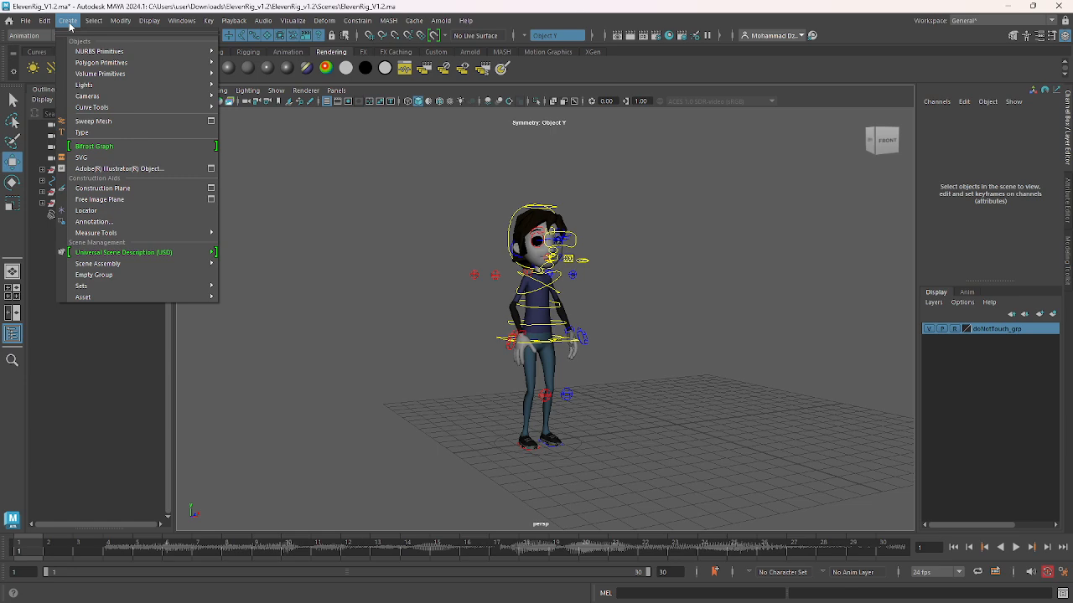
left_click(363, 285)
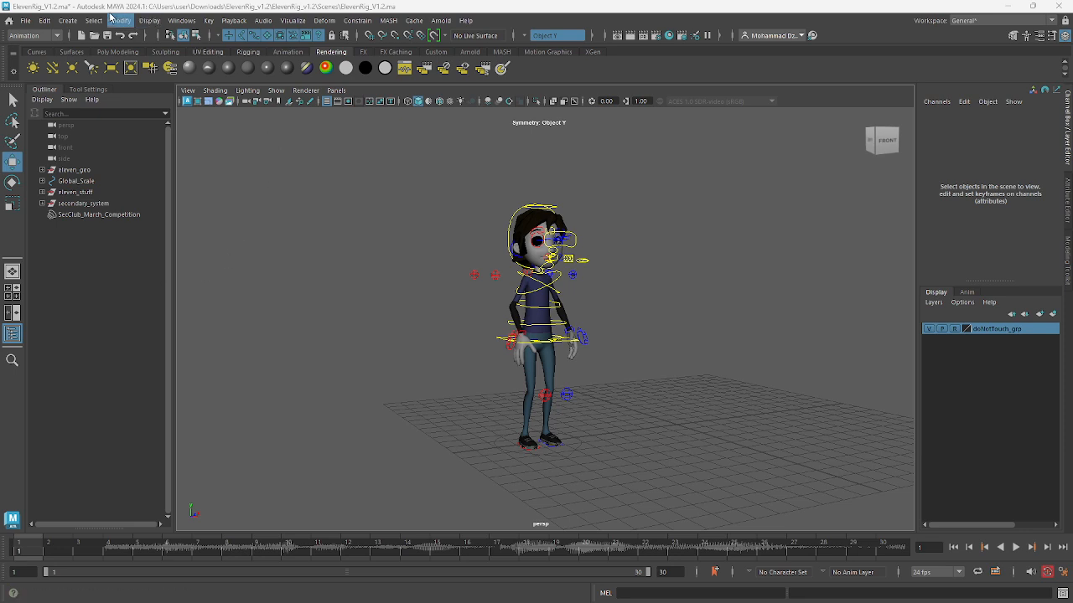
Create a new standard camera and look through it in the viewport
left_click(68, 22)
mouse_move(126, 96)
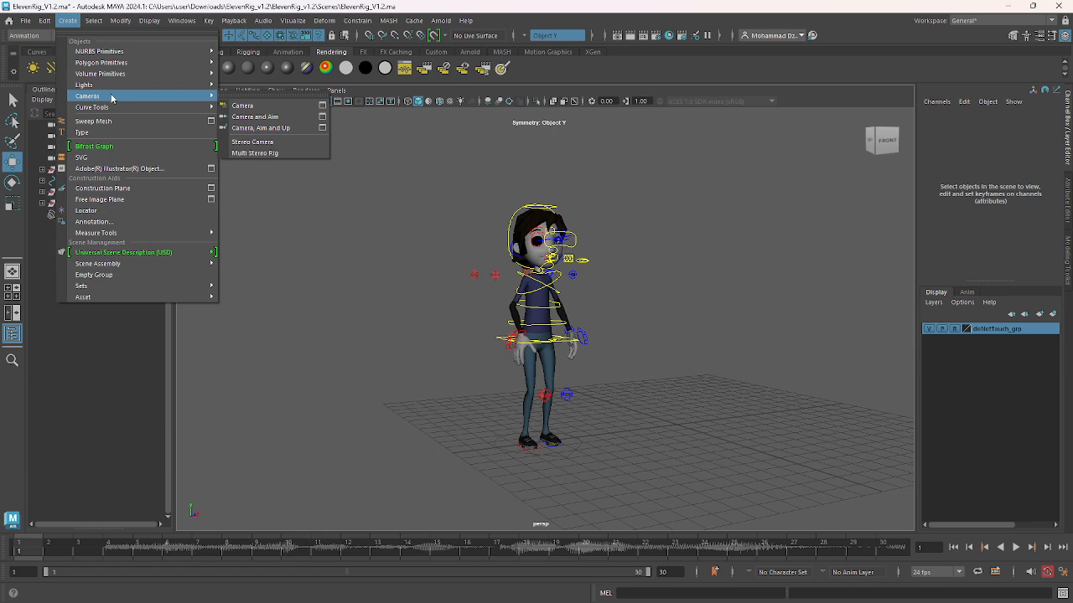
left_click(257, 108)
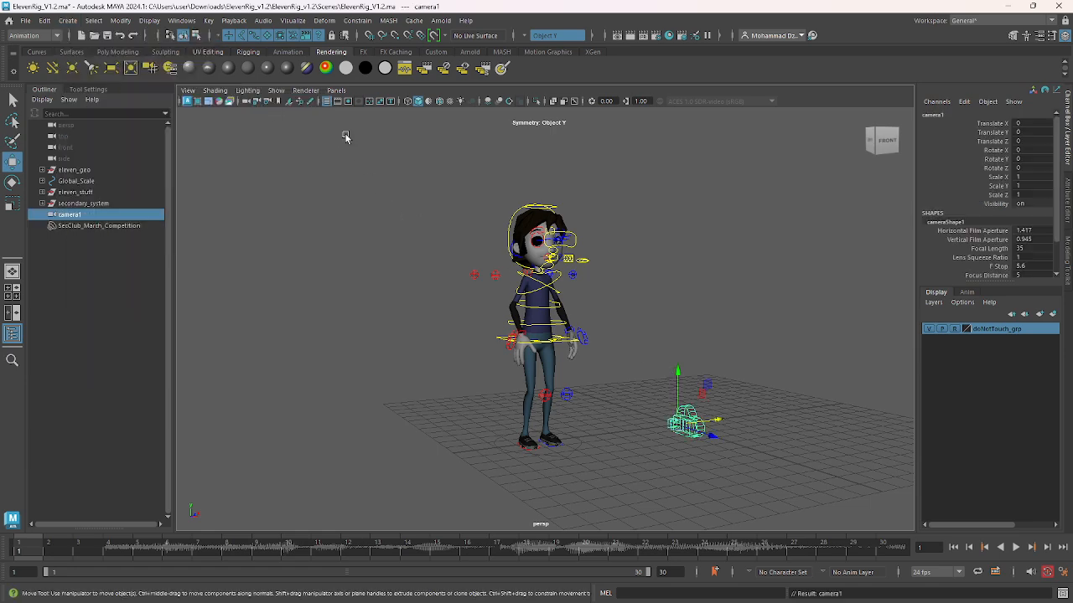
left_click(339, 92)
mouse_move(383, 103)
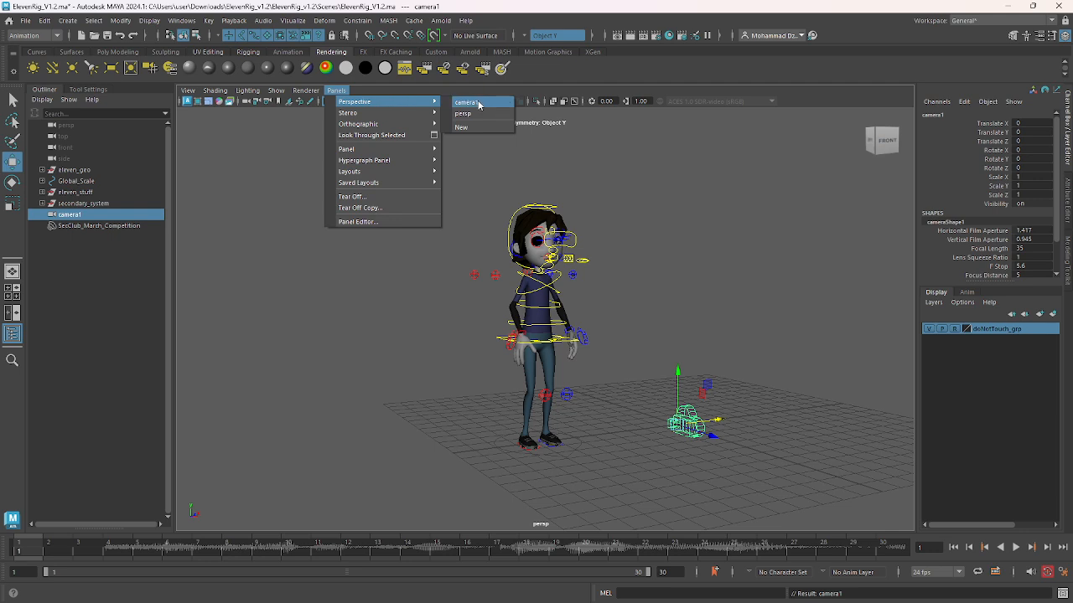
left_click(467, 102)
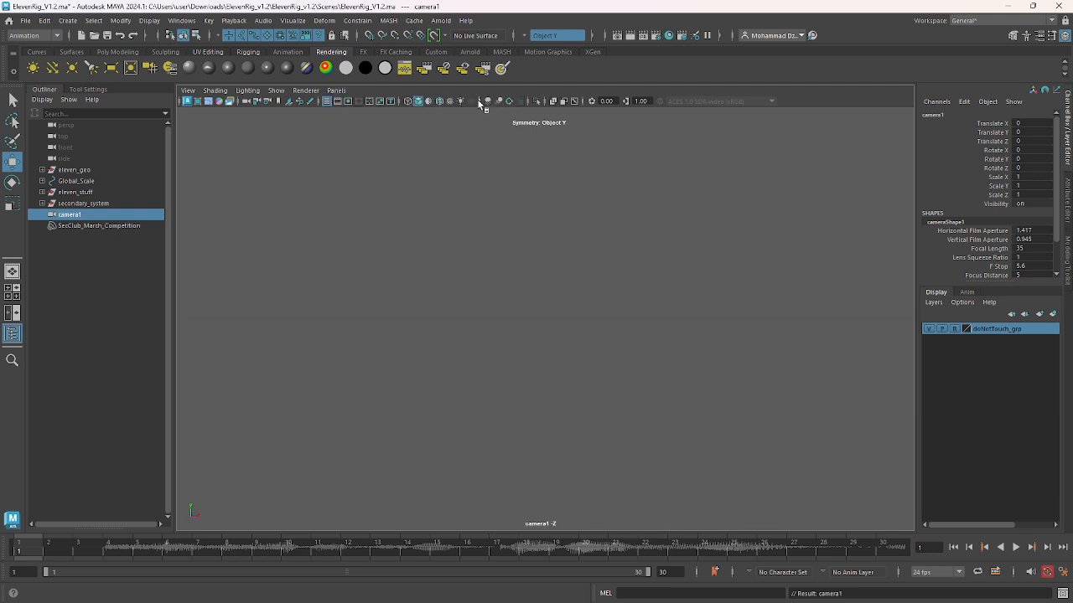
Move the new camera to frame the full standing character from a slight three-quarter front angle
right_click_drag(668, 353, 483, 235, "alt")
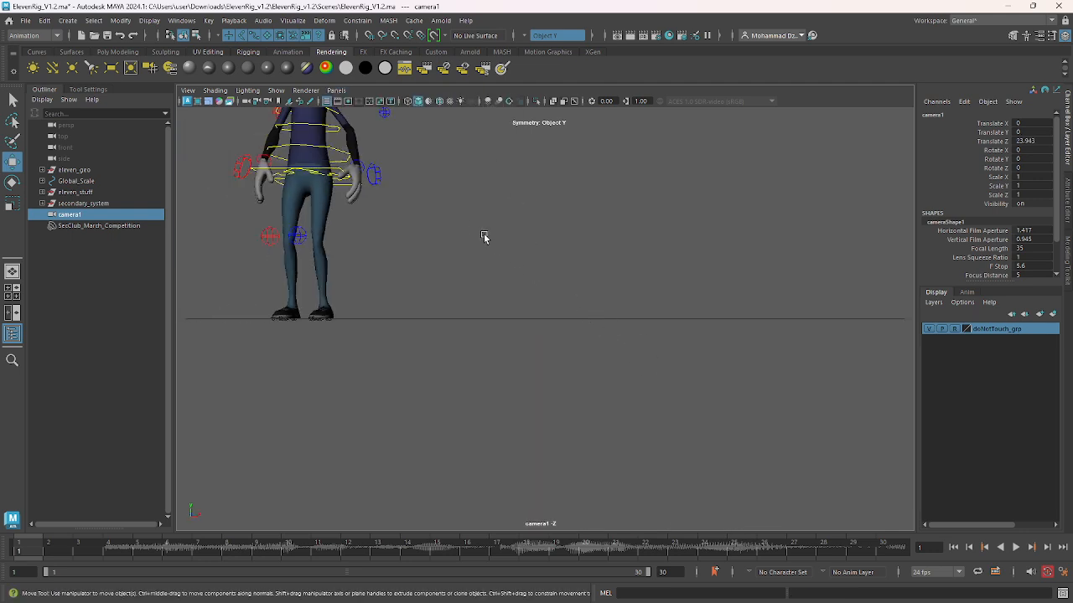
middle_click_drag(440, 212, 469, 329, "alt")
left_click_drag(469, 329, 496, 301, "alt")
middle_click_drag(513, 302, 520, 333, "alt")
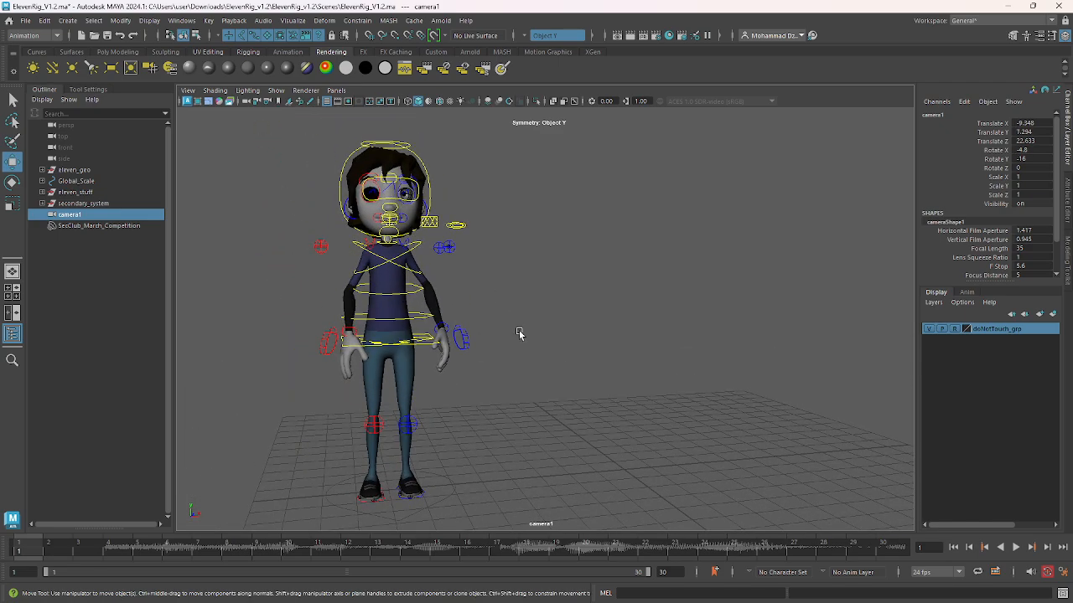
left_click_drag(519, 333, 533, 336, "alt")
middle_click_drag(463, 240, 481, 253, "alt")
Show the Safe Action area and the Resolution Gate for the new camera
left_click(188, 90)
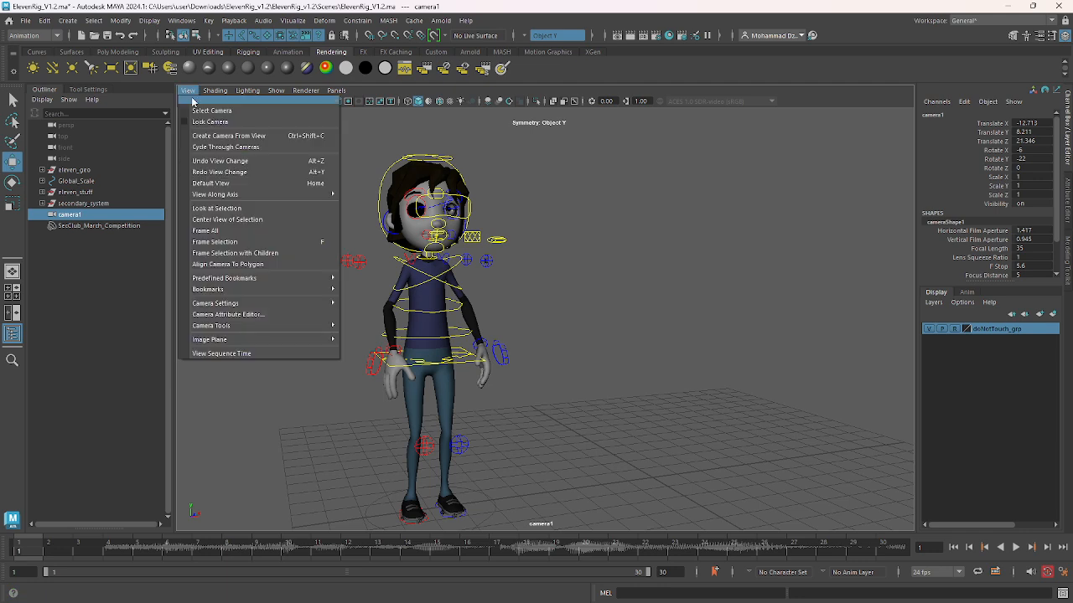
mouse_move(286, 302)
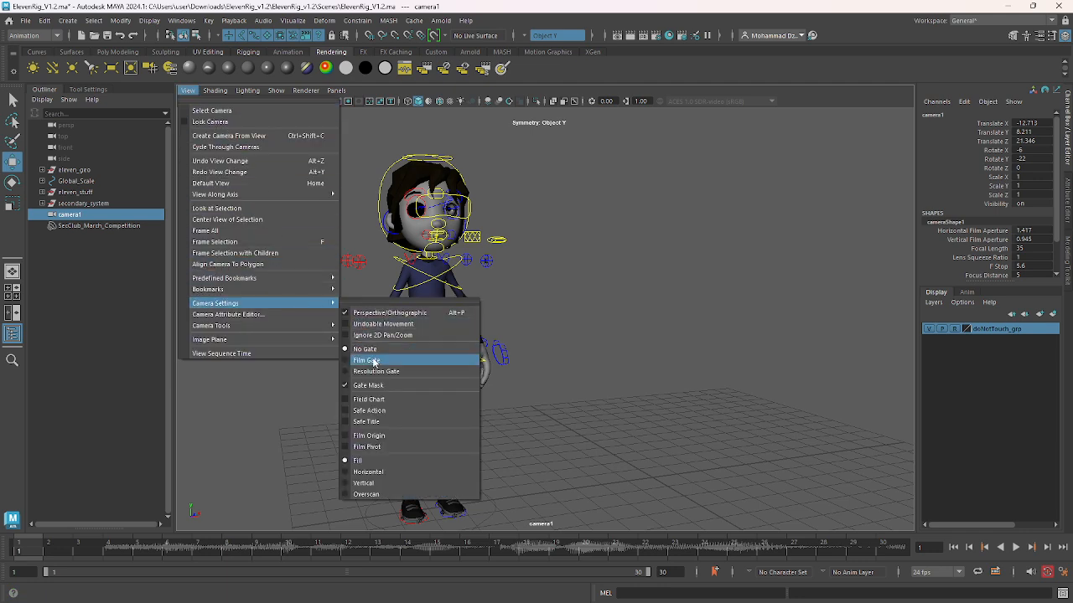
left_click(380, 412)
left_click(191, 90)
mouse_move(312, 307)
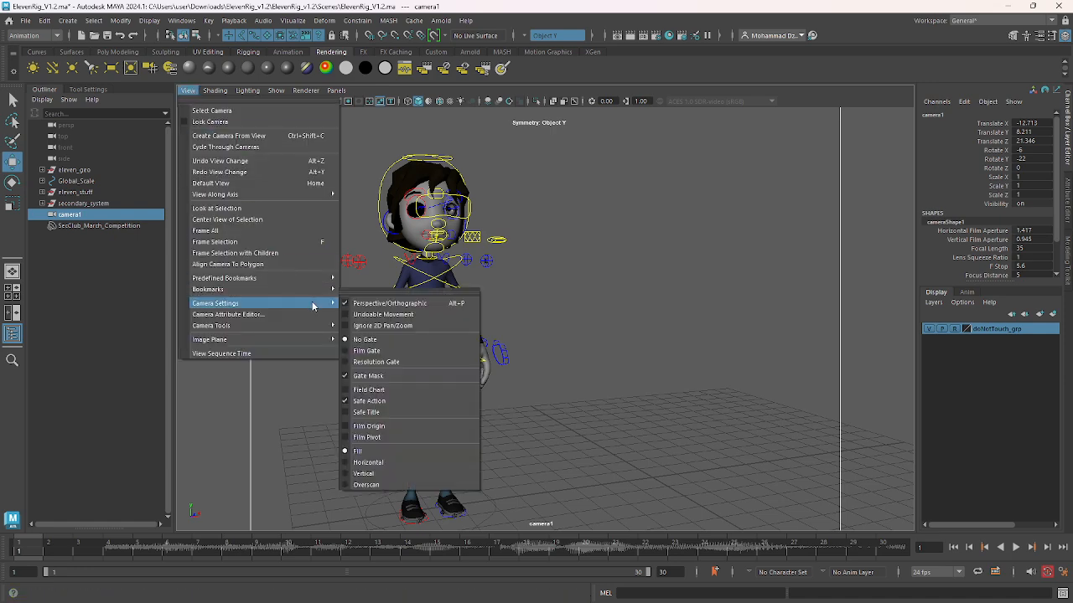
left_click(390, 362)
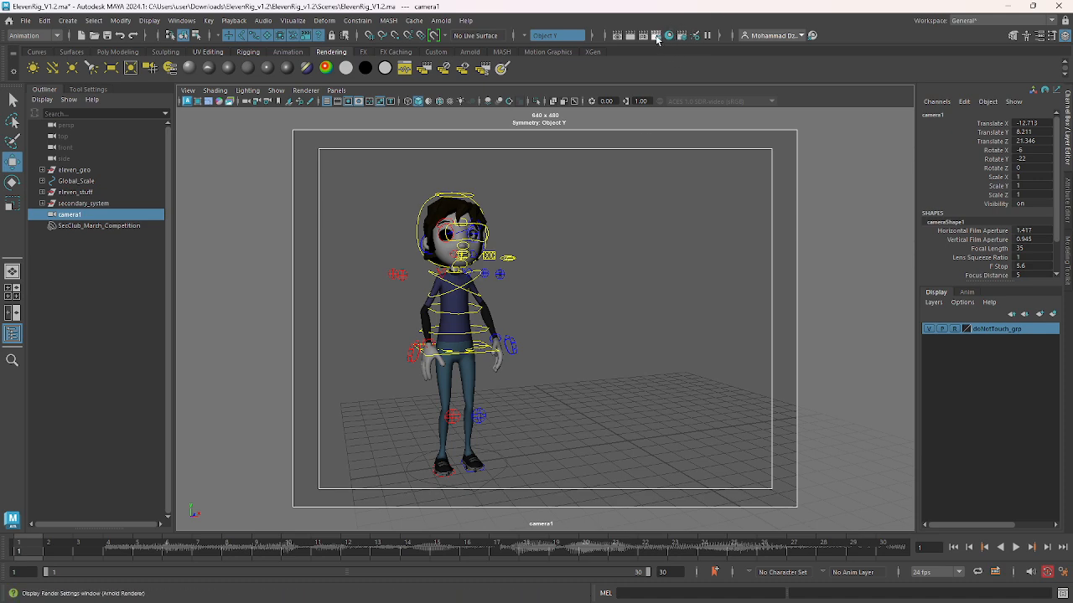
In the render settings, make camera1 the renderable camera and set the image size preset to HD_1080
left_click(657, 36)
left_click_drag(811, 195, 820, 288)
left_click(743, 262)
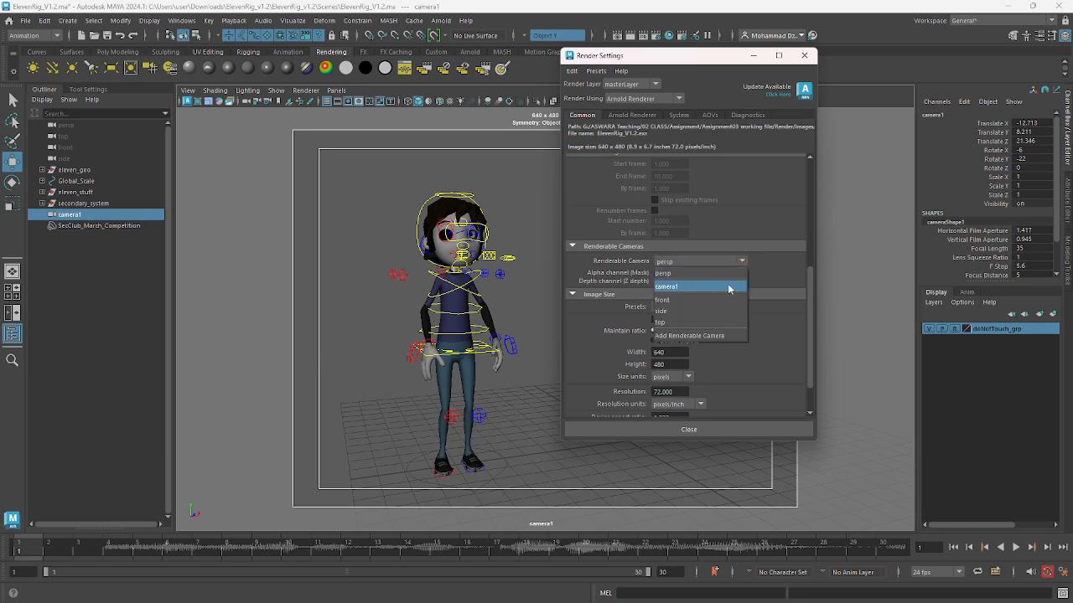
left_click(729, 288)
left_click(741, 307)
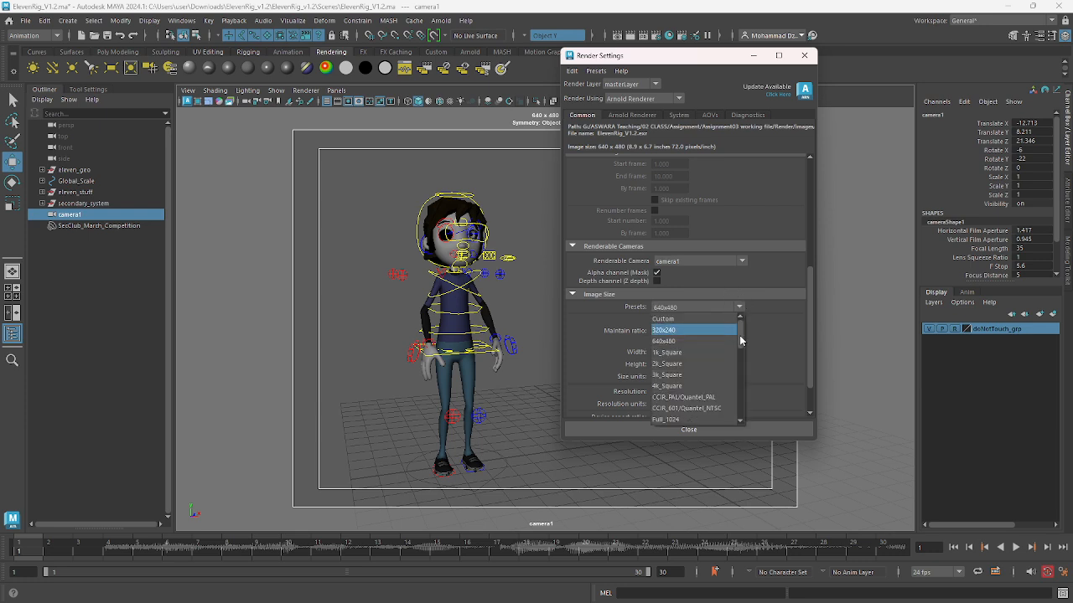
left_click_drag(741, 333, 741, 351)
left_click(685, 397)
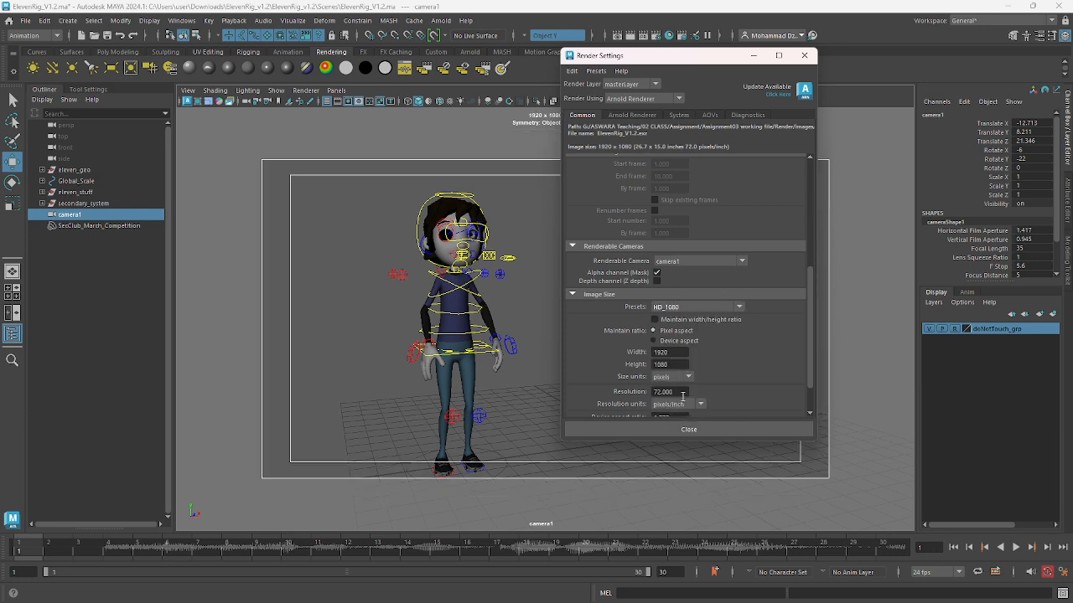
left_click(726, 432)
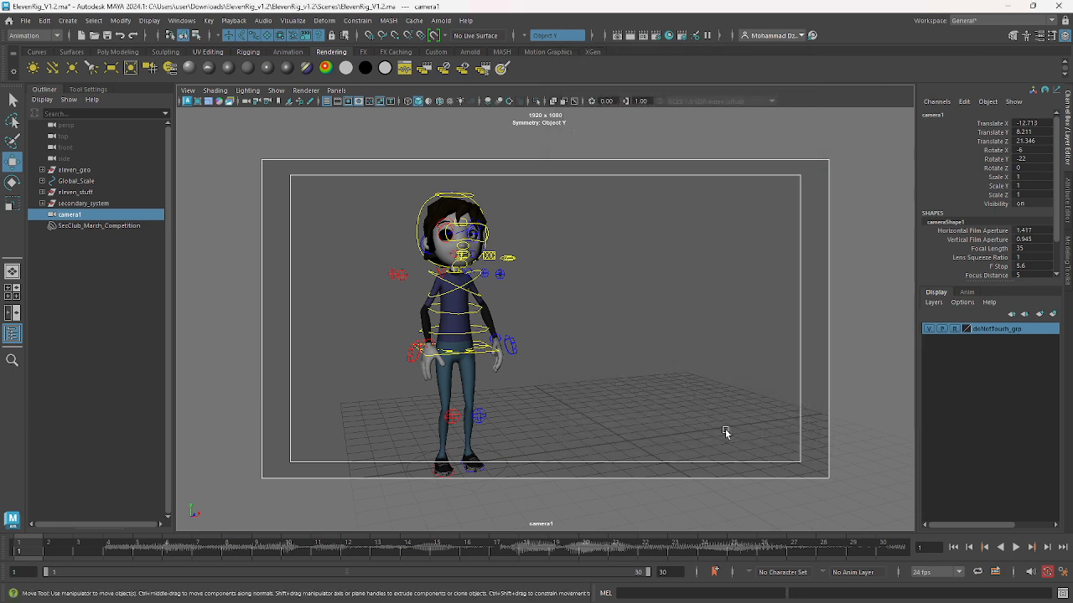
Reframe camera1 closer for a three-quarter shot of the character's head and upper body inside the safe area
left_click_drag(573, 276, 506, 211, "alt")
right_click_drag(506, 211, 561, 266, "alt")
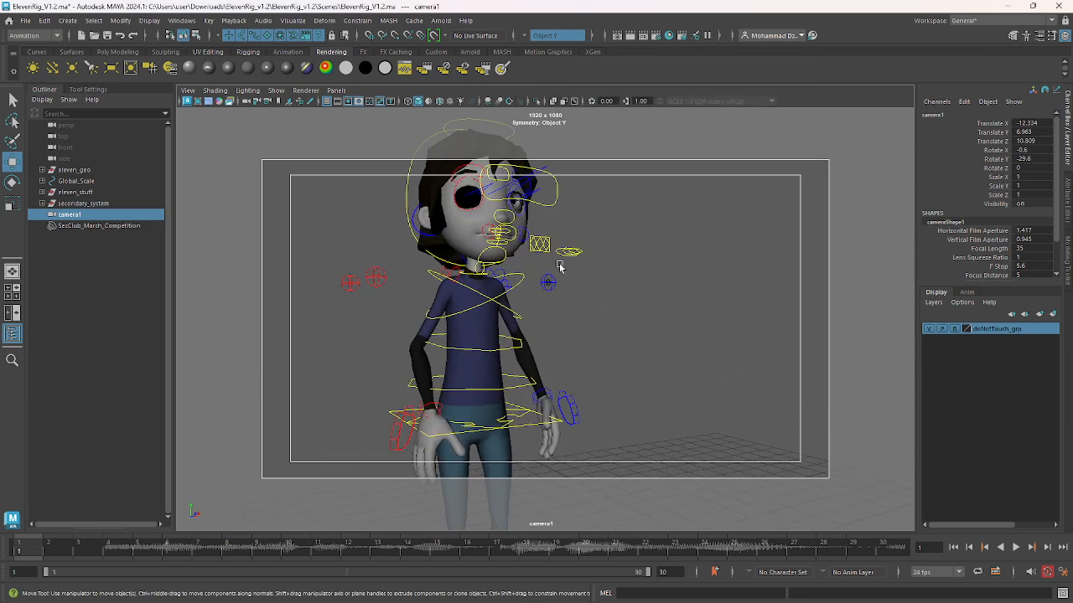
middle_click_drag(559, 254, 570, 293, "alt")
left_click(570, 265)
left_click(576, 271)
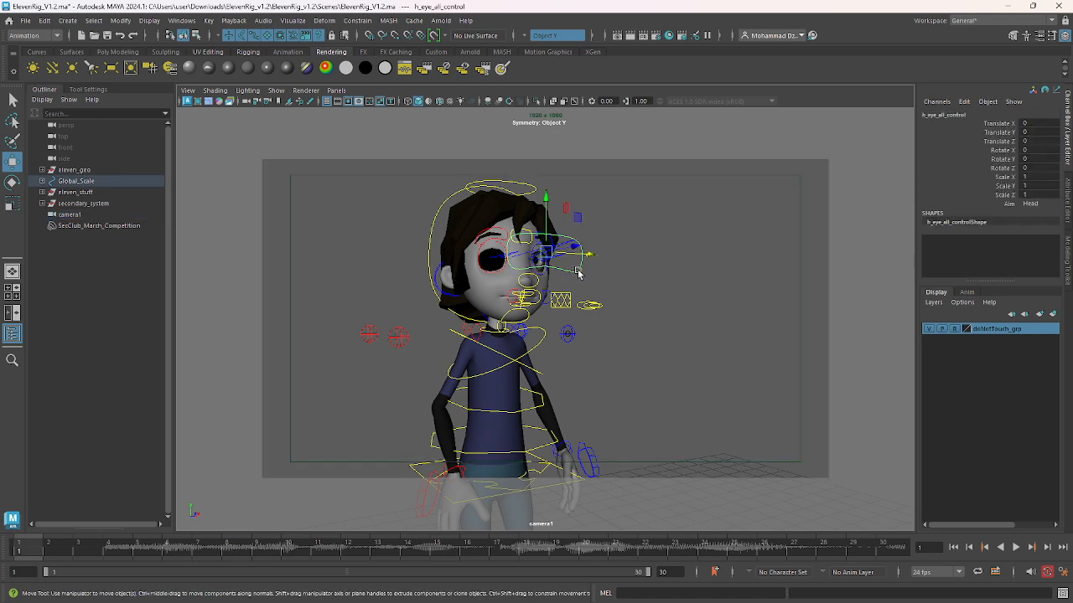
key("f")
right_click_drag(584, 309, 434, 239, "alt")
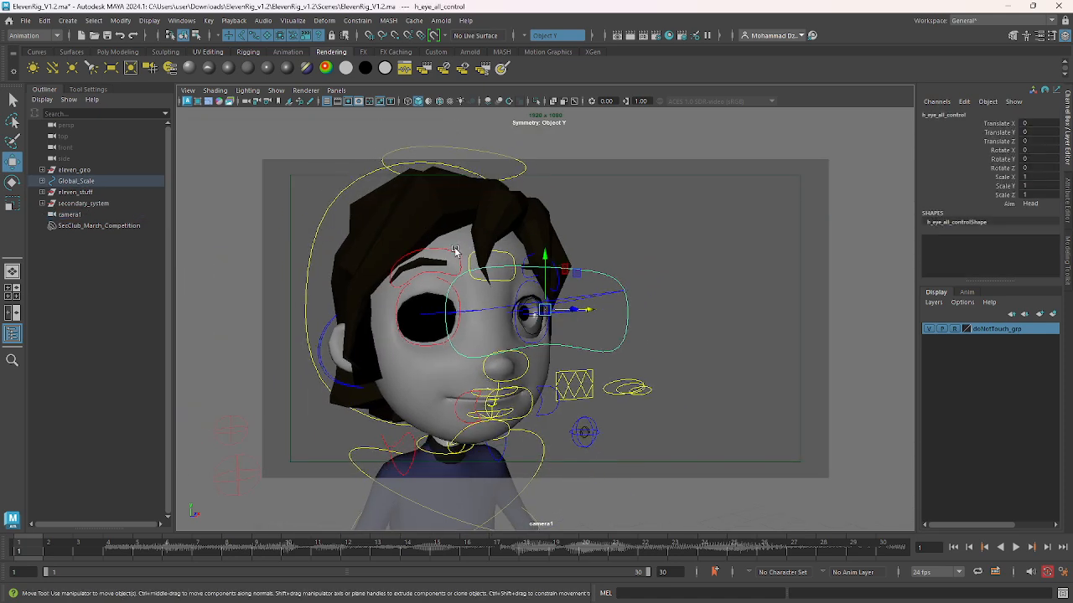
middle_click_drag(518, 272, 524, 257, "alt")
right_click_drag(525, 256, 480, 249, "alt")
left_click_drag(506, 265, 501, 259, "alt")
right_click_drag(501, 258, 475, 257, "alt")
left_click_drag(475, 257, 479, 266, "alt")
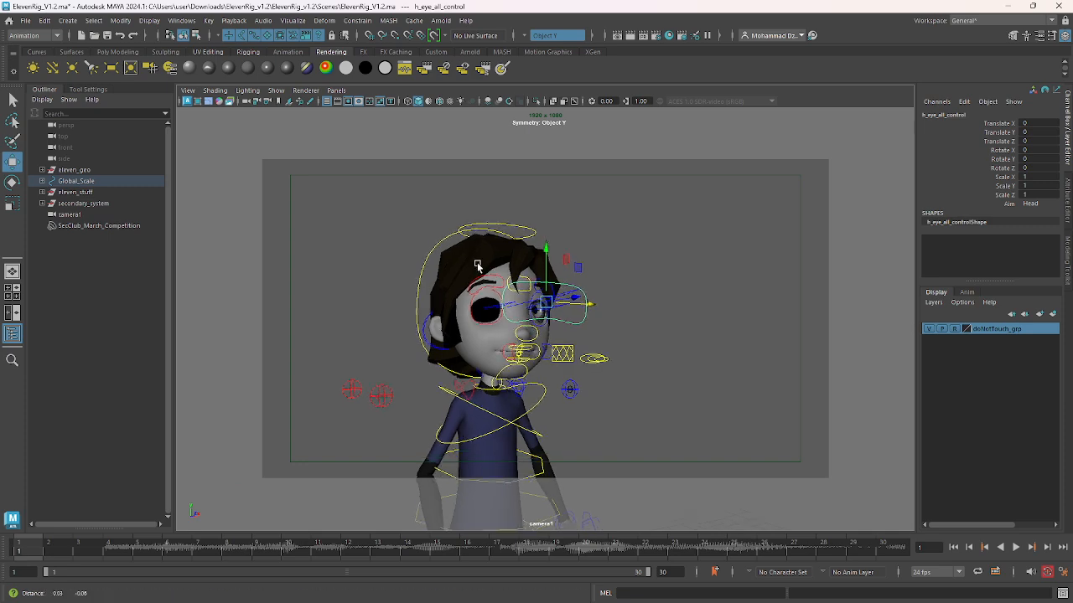
middle_click_drag(479, 266, 479, 243, "alt")
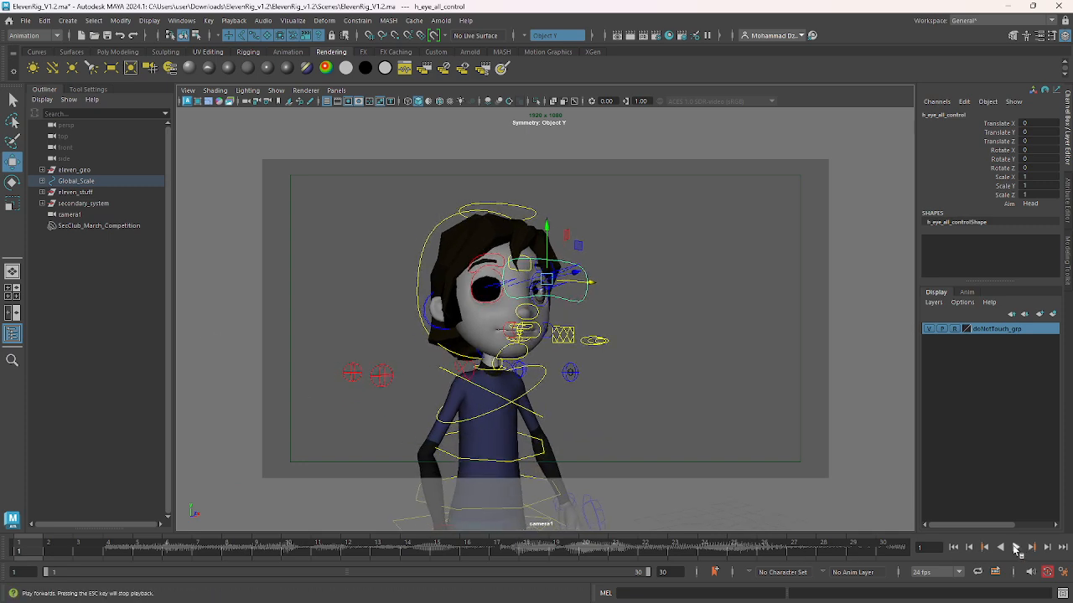
Play the audio through the camera view and fine-tune the framing to show the character down to the waist
left_click(1015, 548)
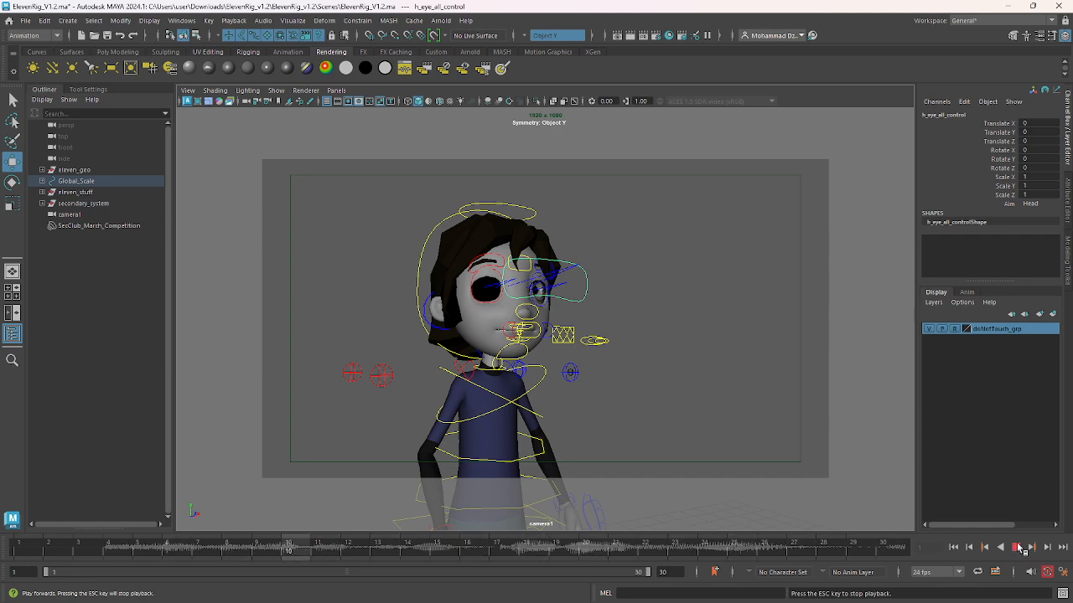
left_click(1017, 547)
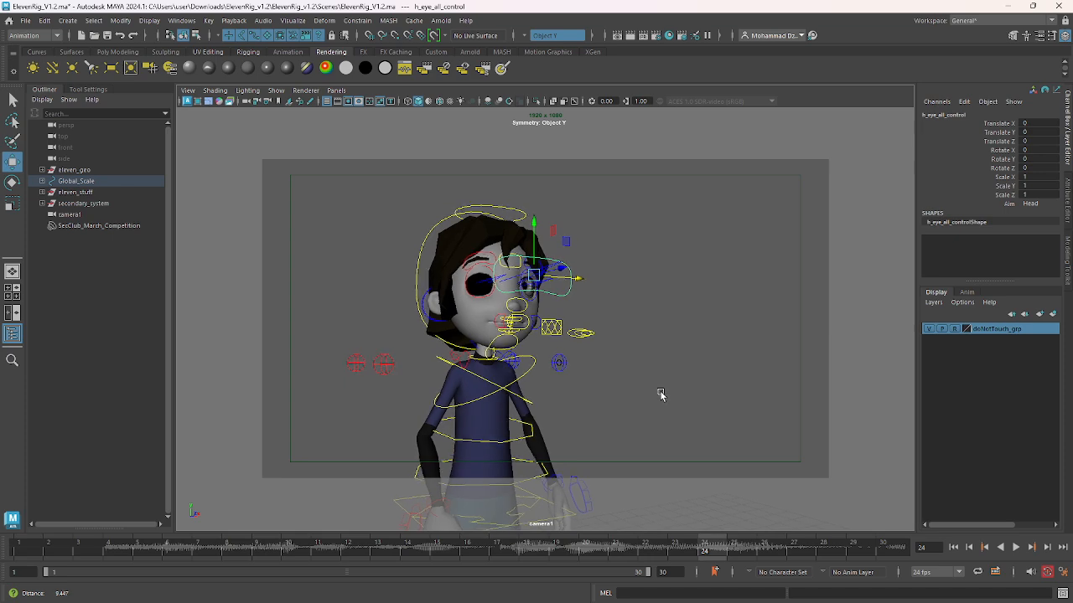
middle_click_drag(659, 393, 658, 385, "alt")
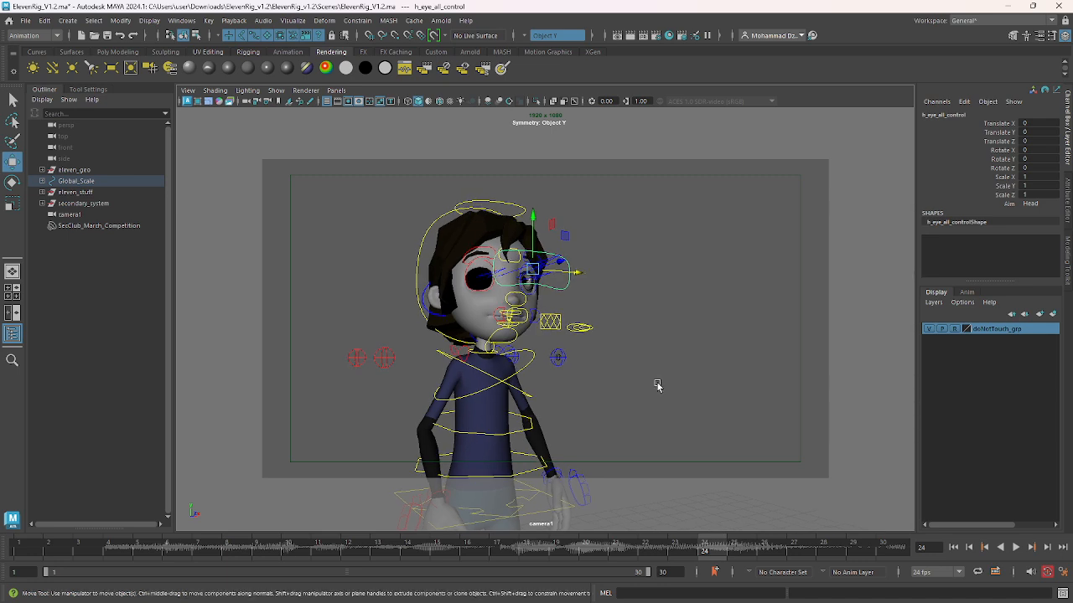
right_click_drag(656, 391, 651, 388, "alt")
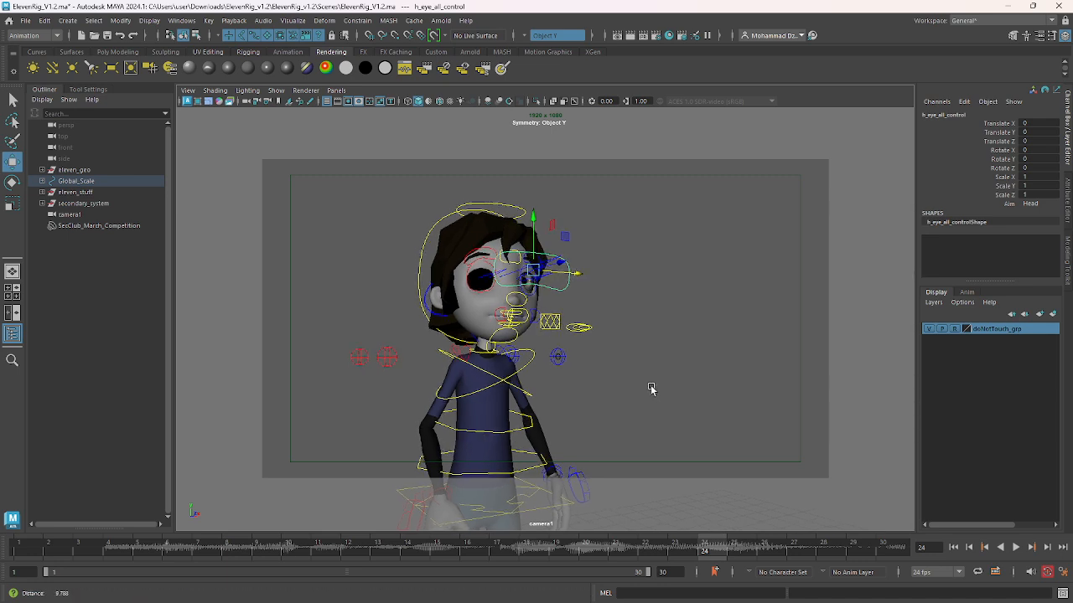
Select the current camera and lock all its channels, from Translate X to Locator Scale, to fix the shot
left_click(191, 91)
left_click(201, 109)
left_click_drag(1001, 124, 984, 283)
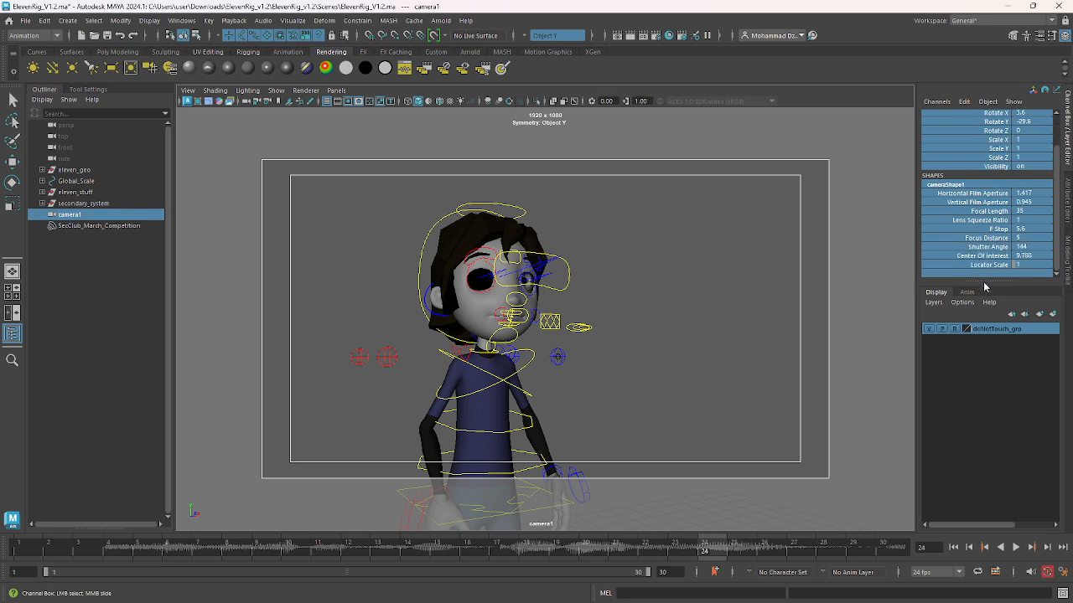
right_click(987, 253)
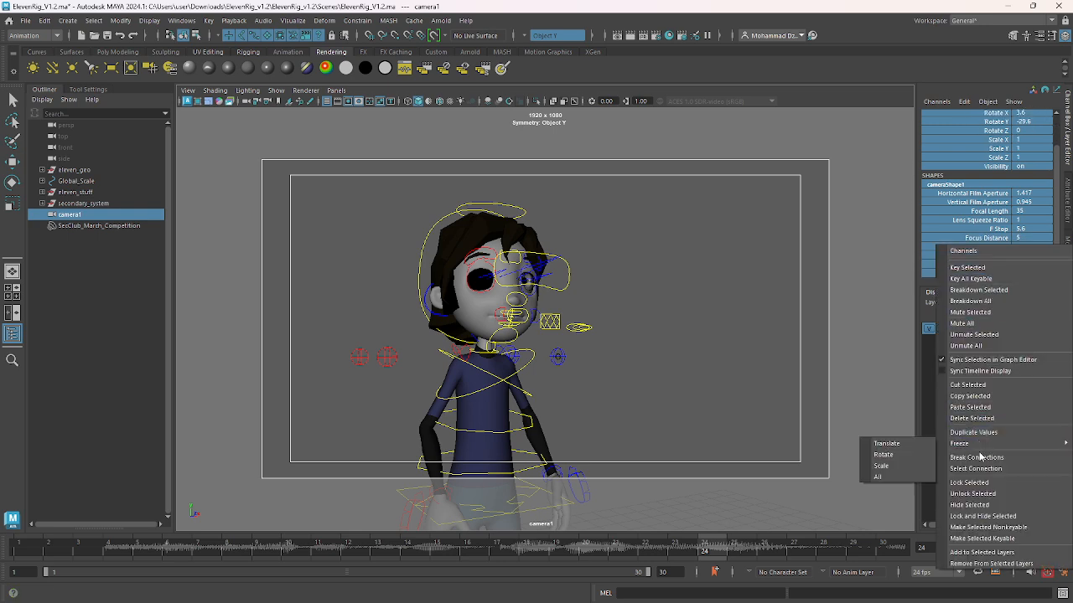
left_click(978, 482)
left_click(704, 243)
key("w")
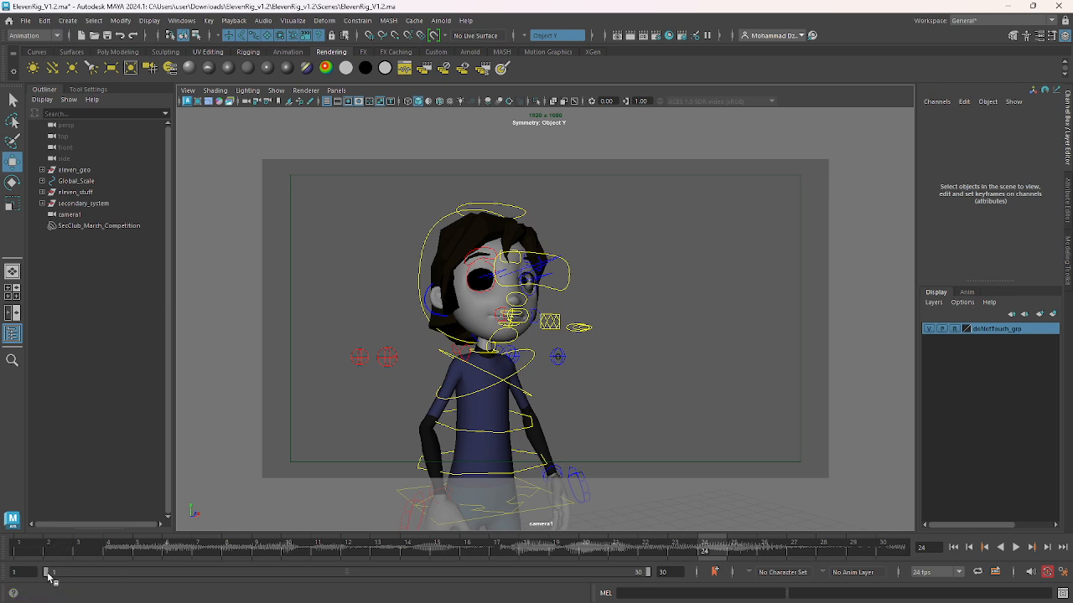
Play back the audio over the 30-frame range with the locked camera view
left_click_drag(55, 575, 50, 577)
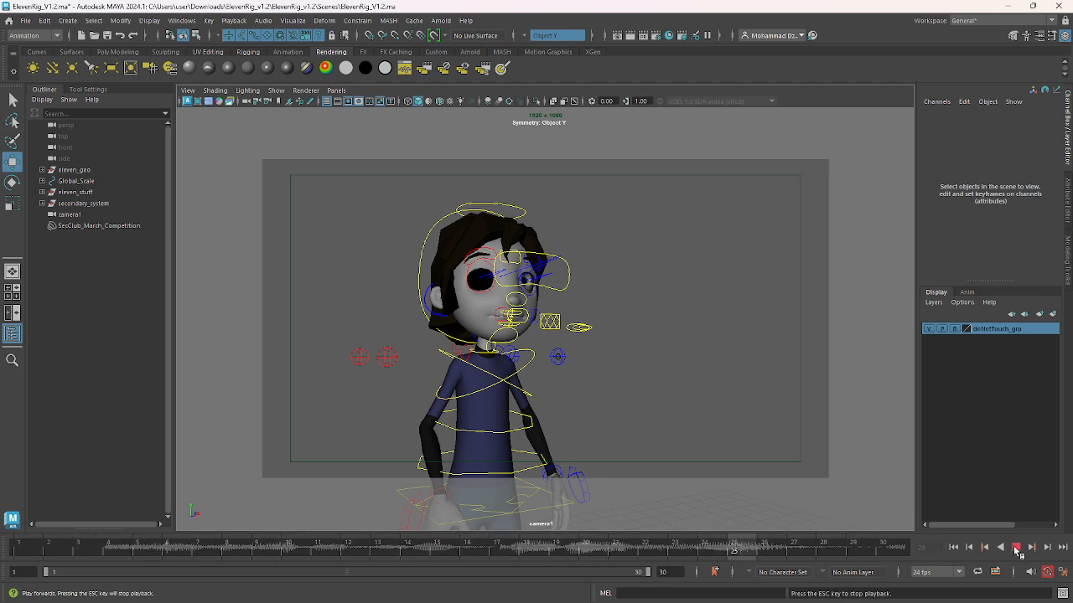
left_click(1015, 548)
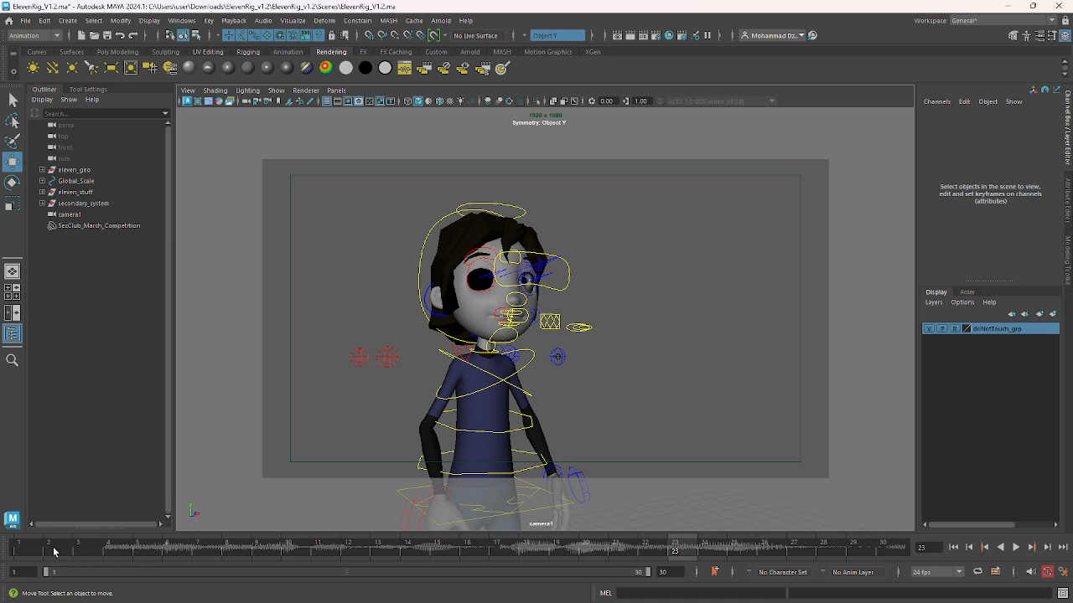
Check the start of the audio around frames 1 to 4 by scrubbing and briefly playing the timeline
left_click_drag(54, 550, 19, 550)
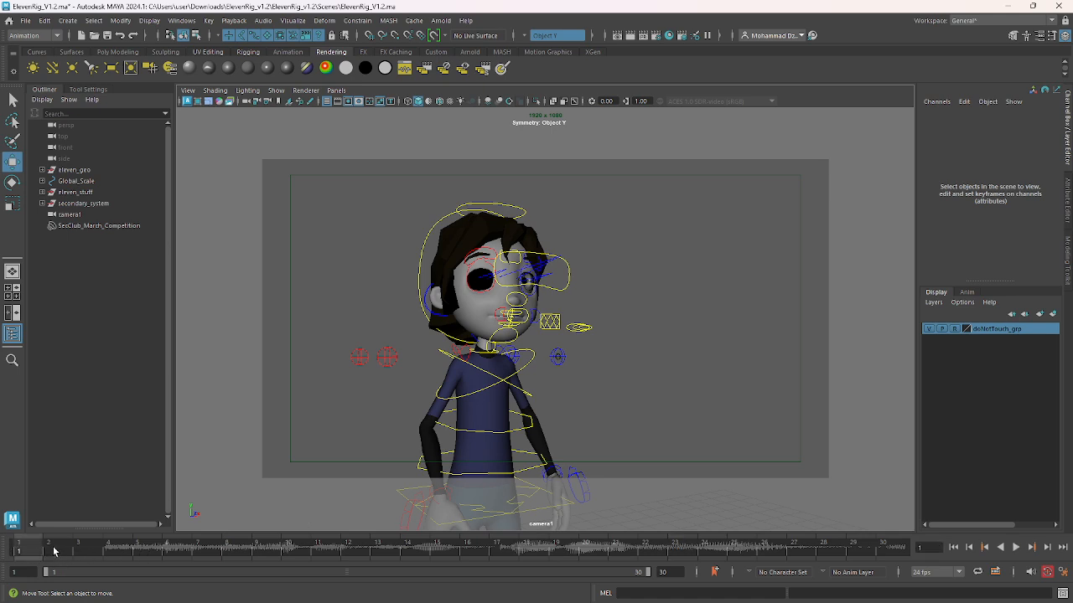
left_click(108, 549)
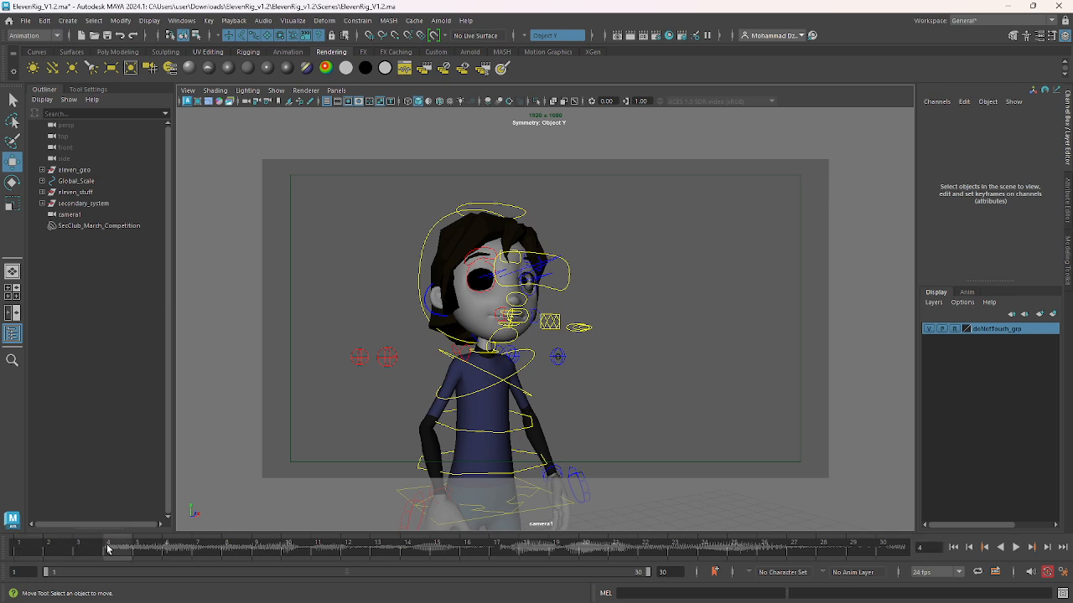
left_click(58, 549)
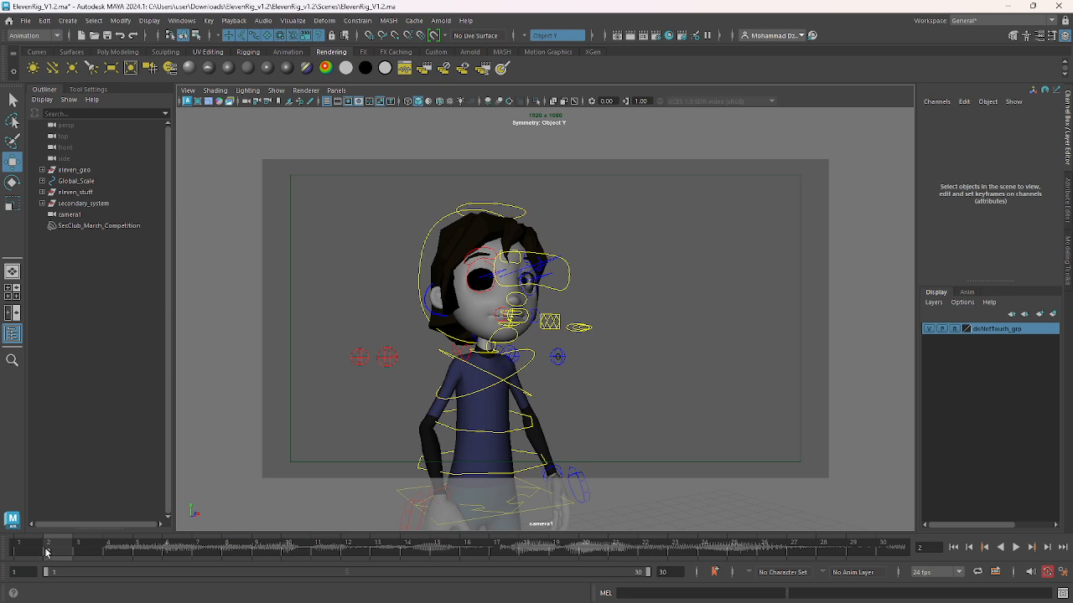
key("alt+v")
key("alt+v")
Tear off the camera1 view into a floating window placed beside the main viewport
left_click(188, 89)
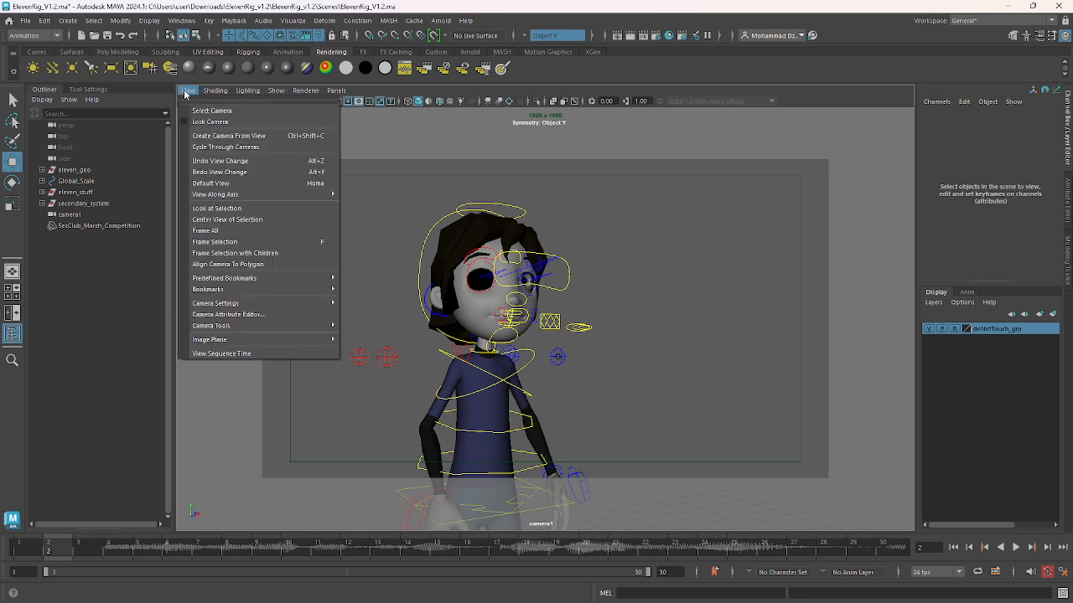
left_click(336, 90)
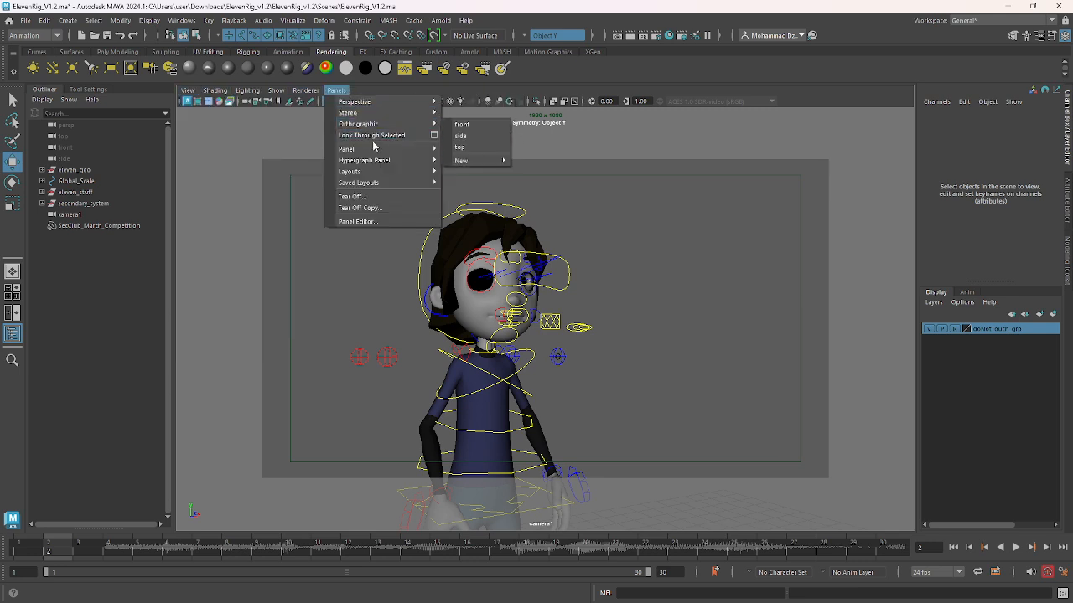
left_click(380, 197)
left_click_drag(689, 217, 244, 129)
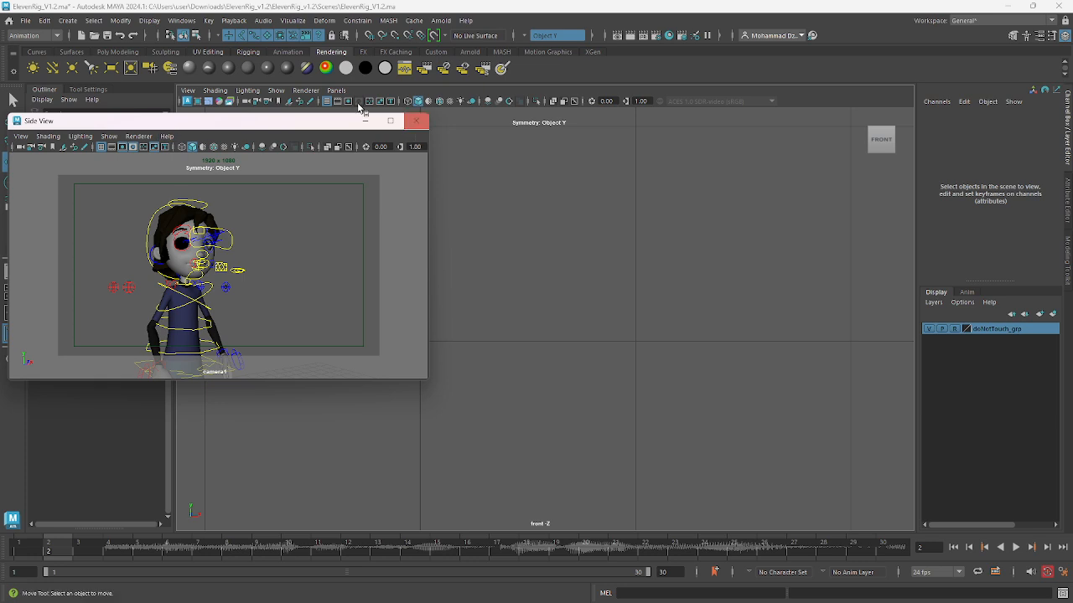
Switch the main viewport to the persp camera and select the torso_FK_1_control at the waist
left_click(336, 90)
mouse_move(374, 104)
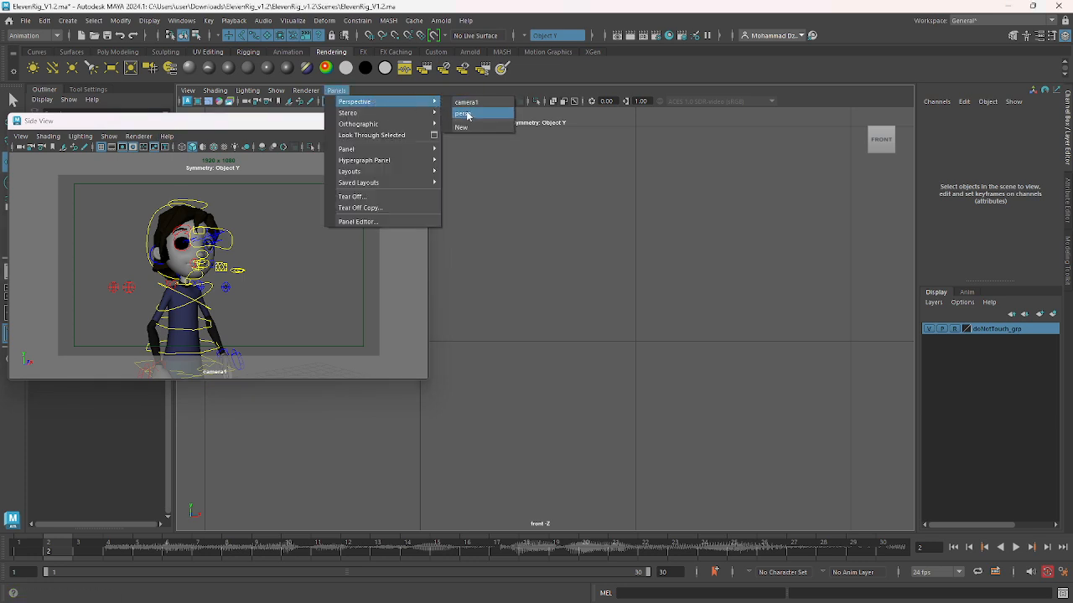
left_click(463, 113)
scroll(576, 332, "up", 5)
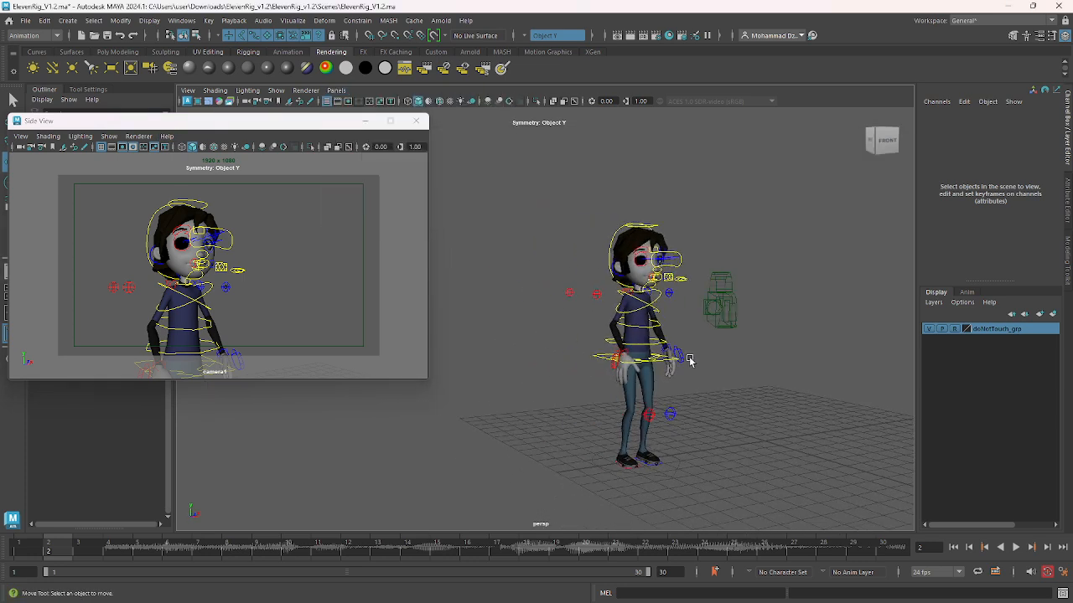
scroll(706, 354, "up", 1)
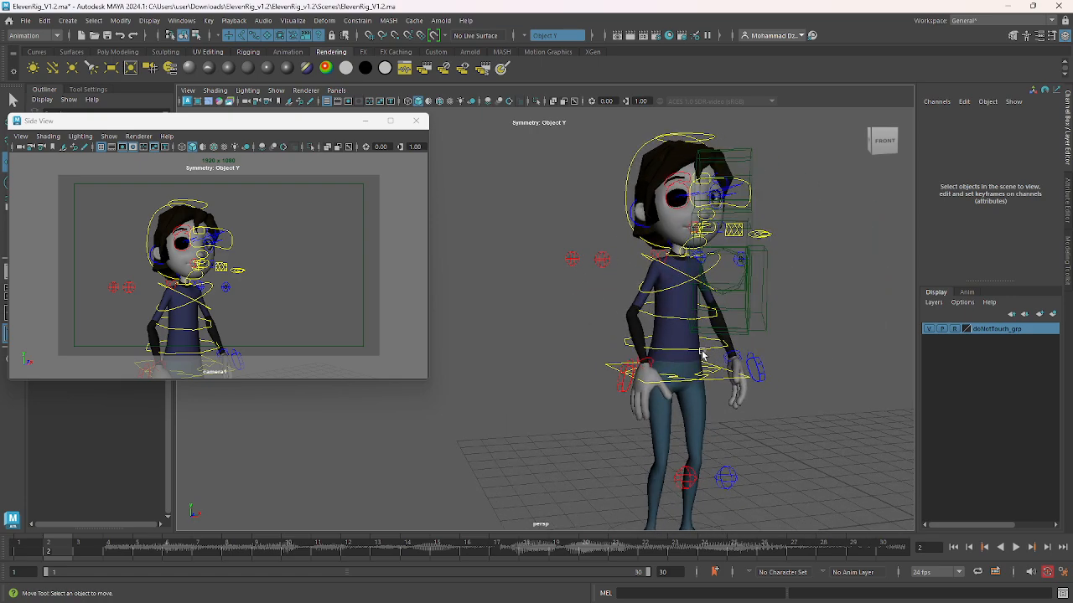
left_click(704, 354)
right_click_drag(702, 354, 620, 348, "alt")
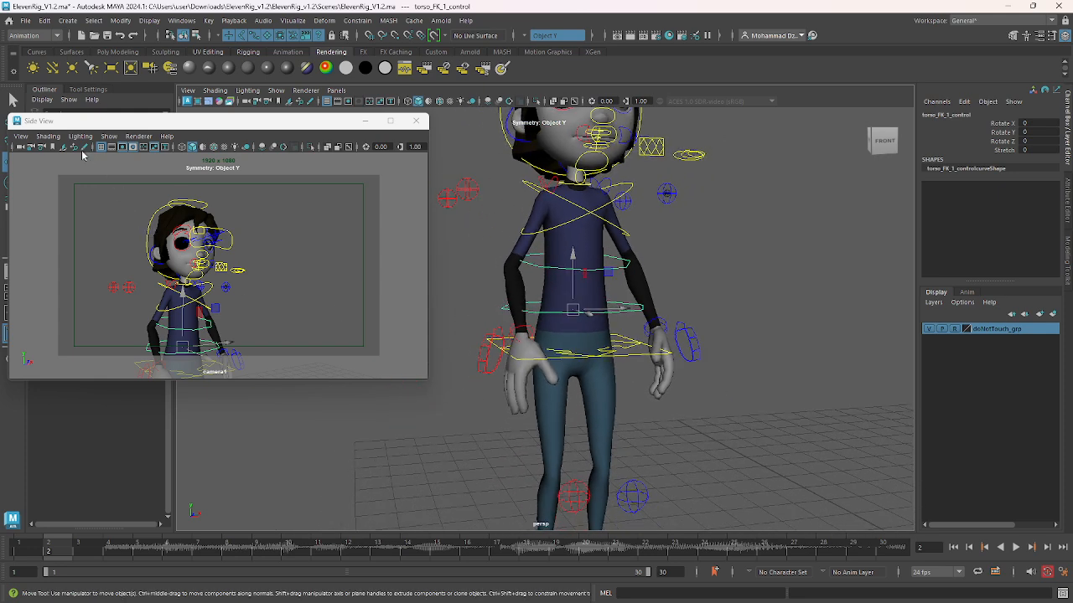
Hide NURBS CVs, NURBS curves and joints in the torn-off camera1 view
left_click(21, 135)
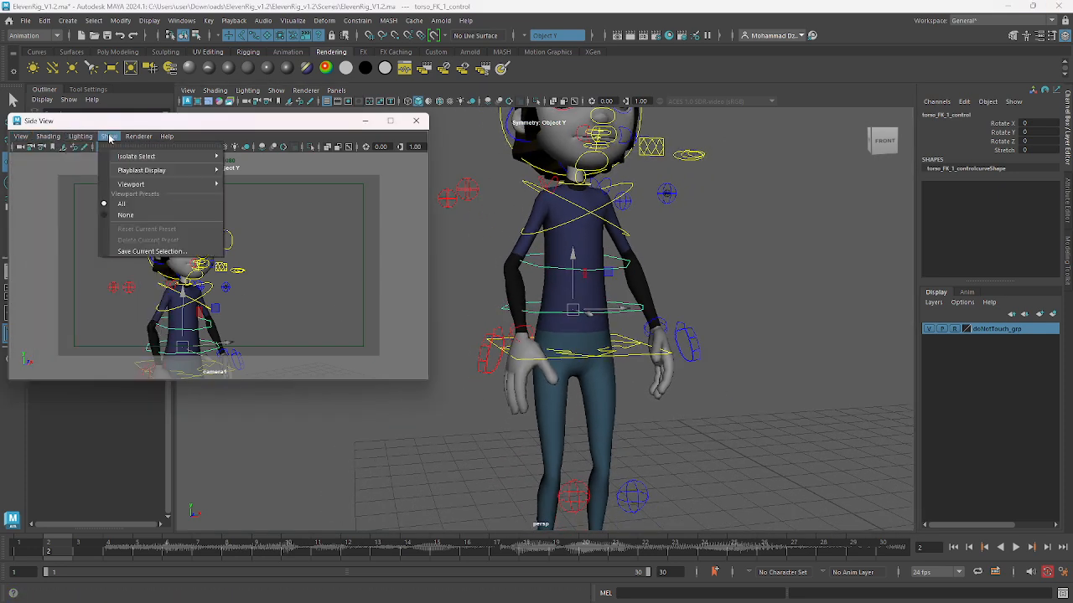
mouse_move(141, 189)
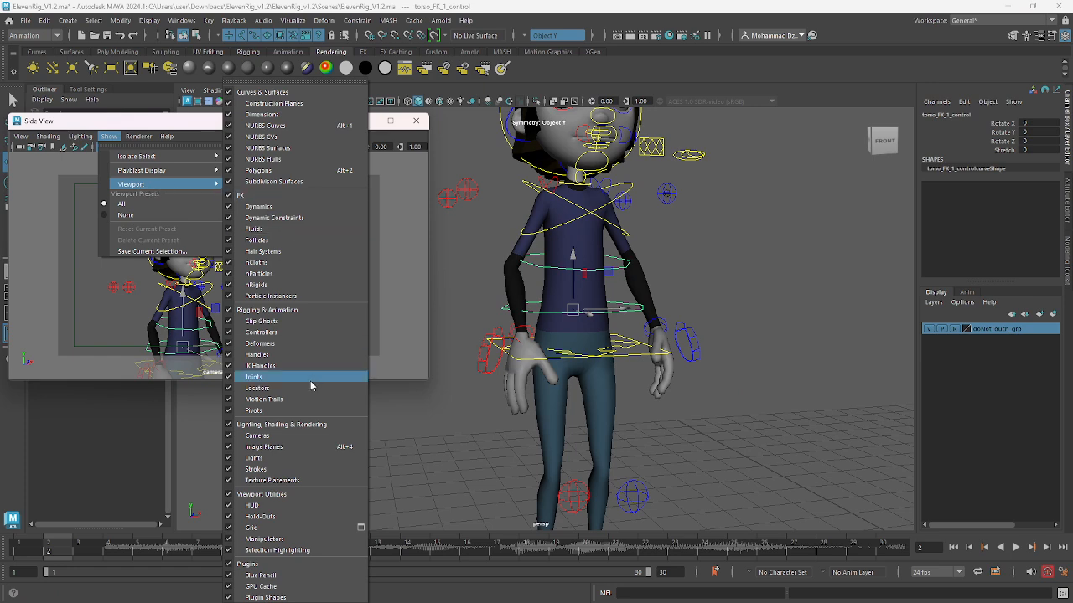
left_click(282, 142)
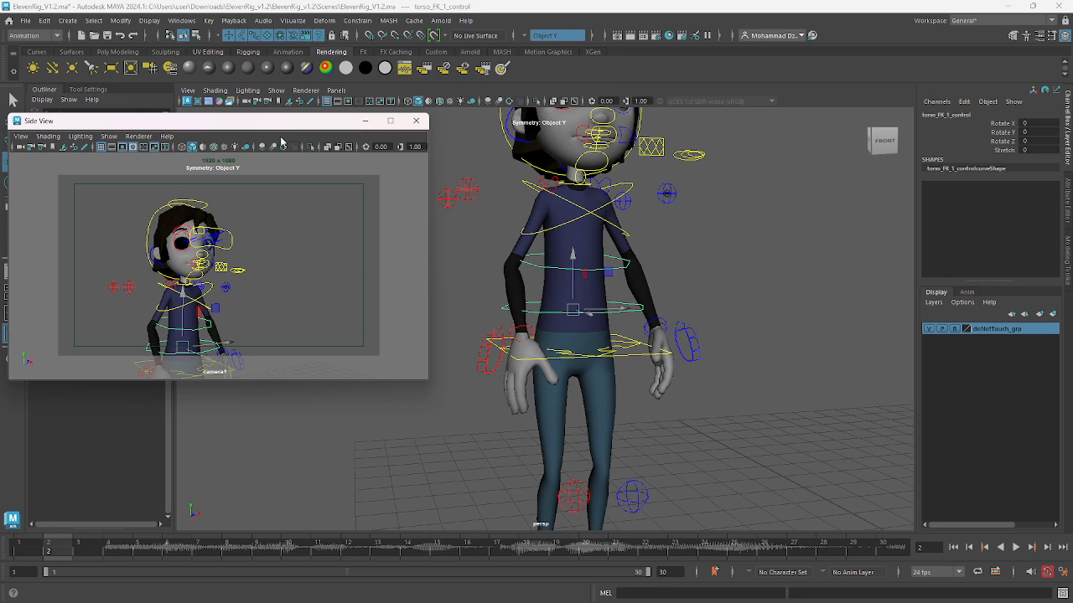
left_click(109, 136)
mouse_move(159, 188)
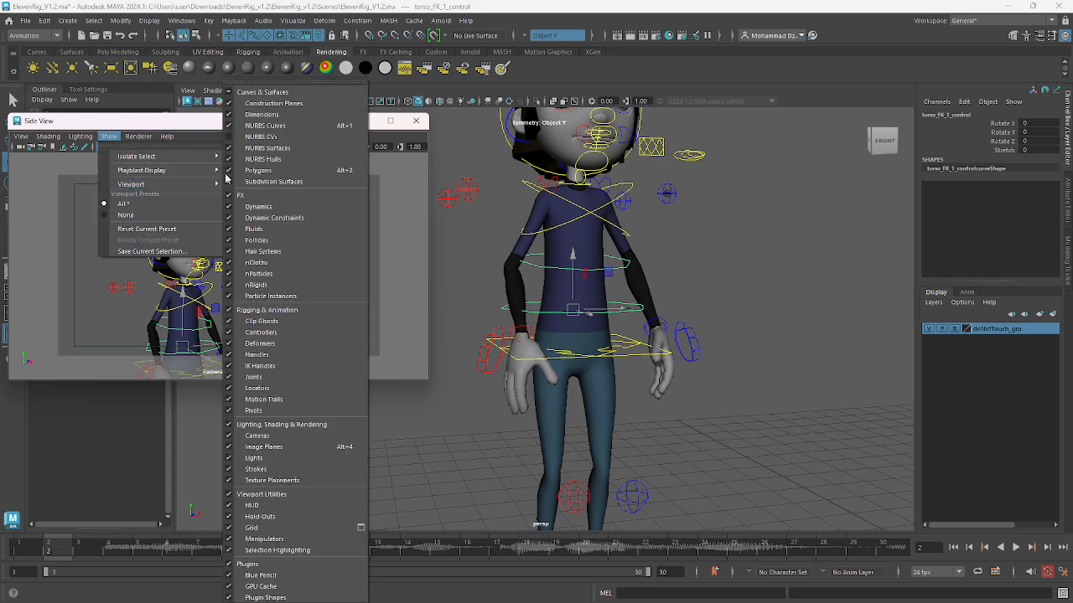
left_click(265, 125)
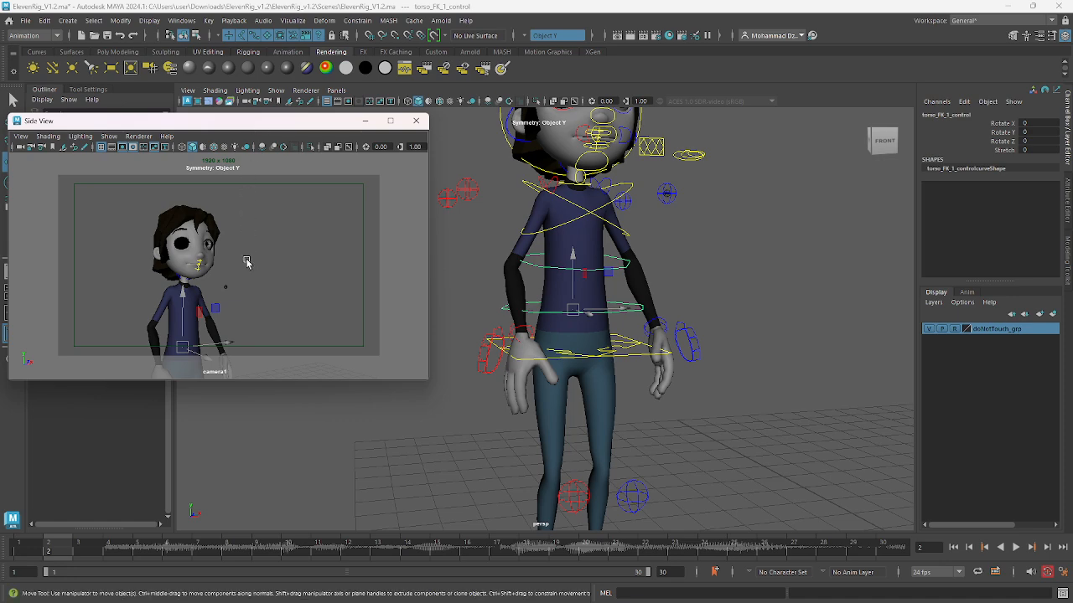
left_click(110, 136)
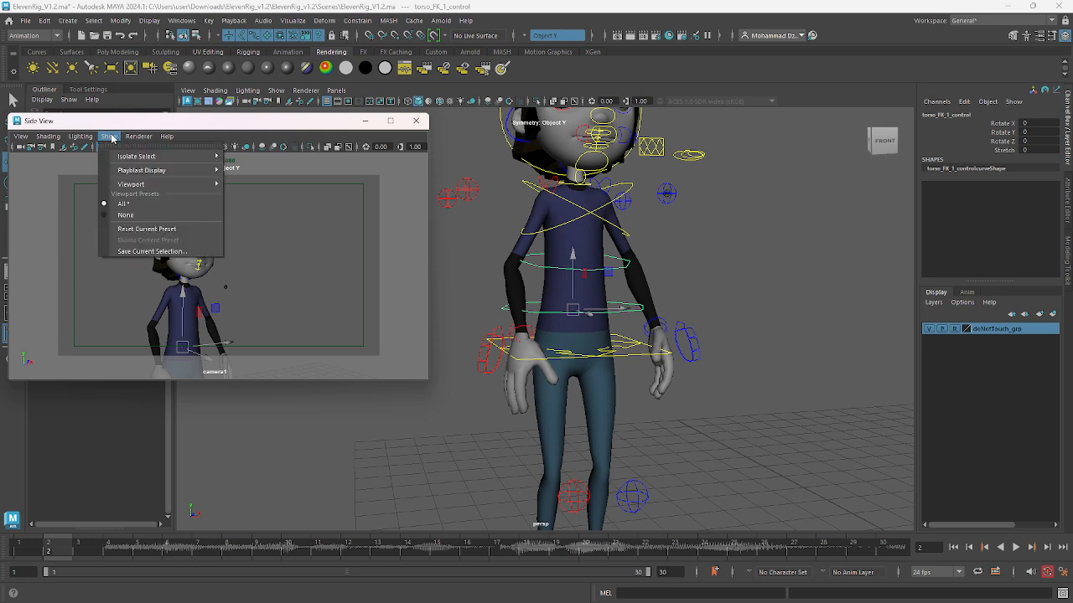
mouse_move(159, 184)
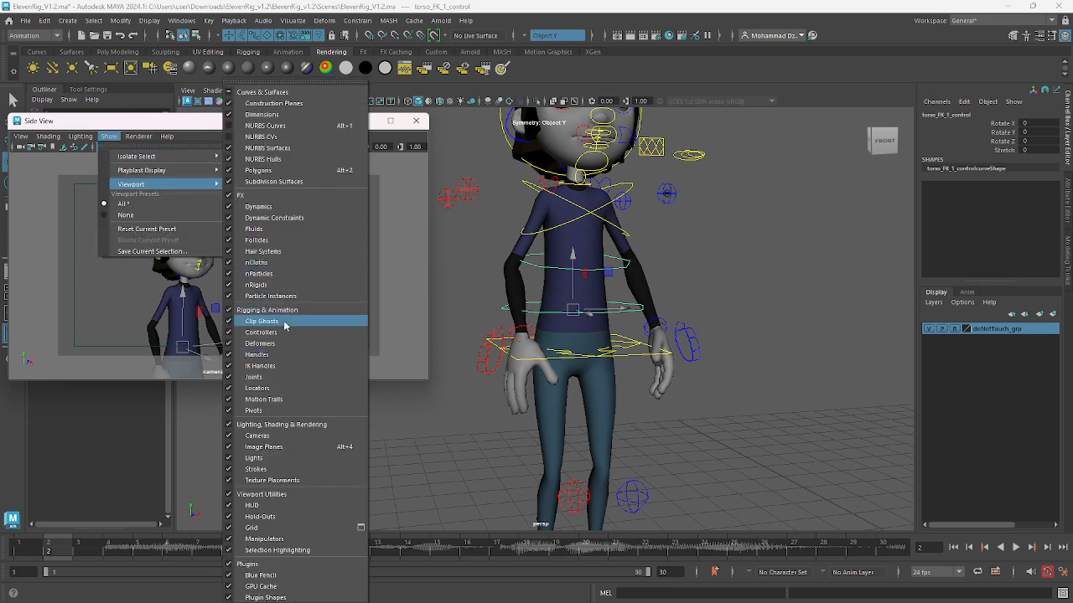
left_click(271, 377)
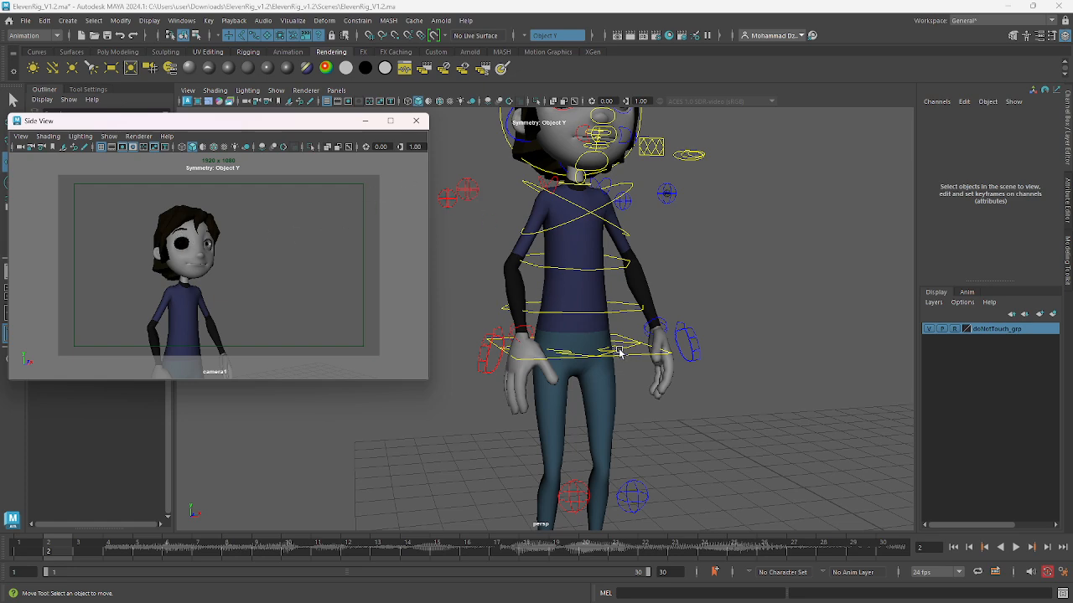
Play the audio from frame 1 through frame 30 and scrub the opening frames up to frame 6
scroll(650, 402, "down", 2)
middle_click_drag(640, 355, 637, 419, "alt")
left_click_drag(628, 412, 644, 416, "alt")
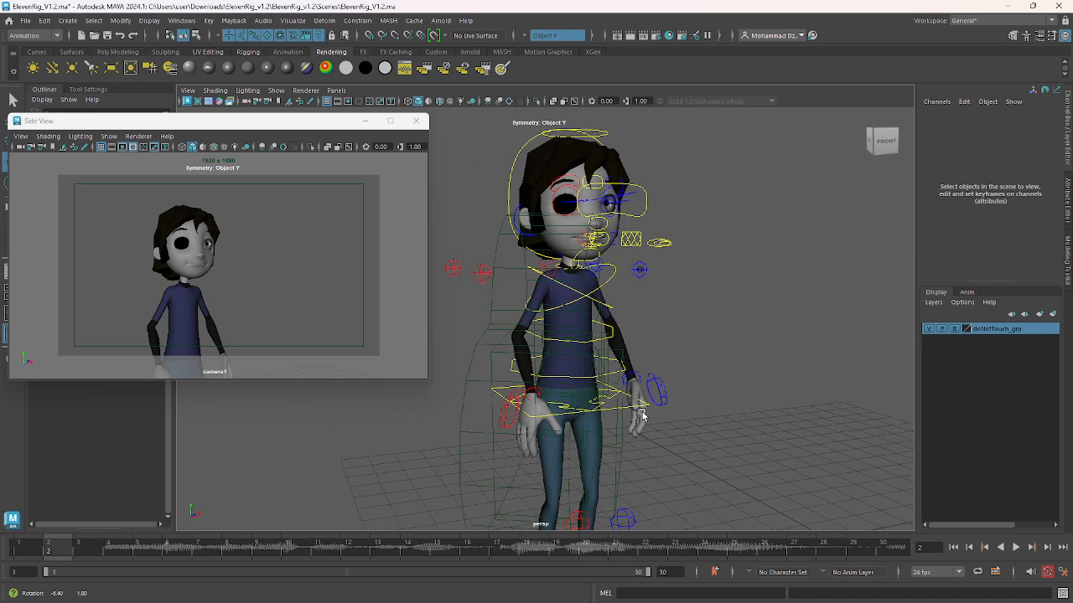
left_click(20, 546)
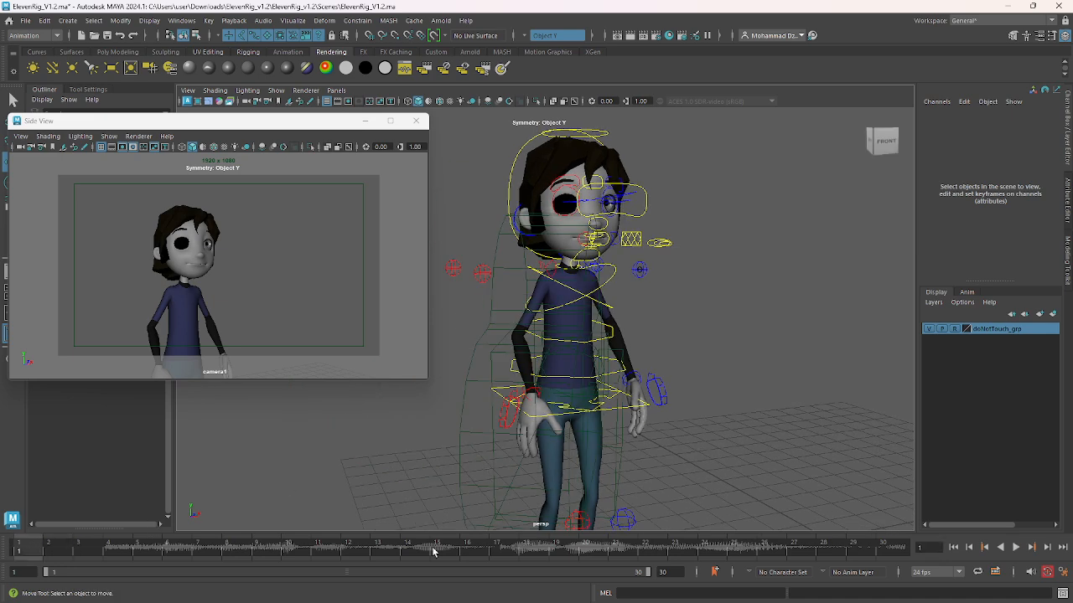
left_click(1015, 547)
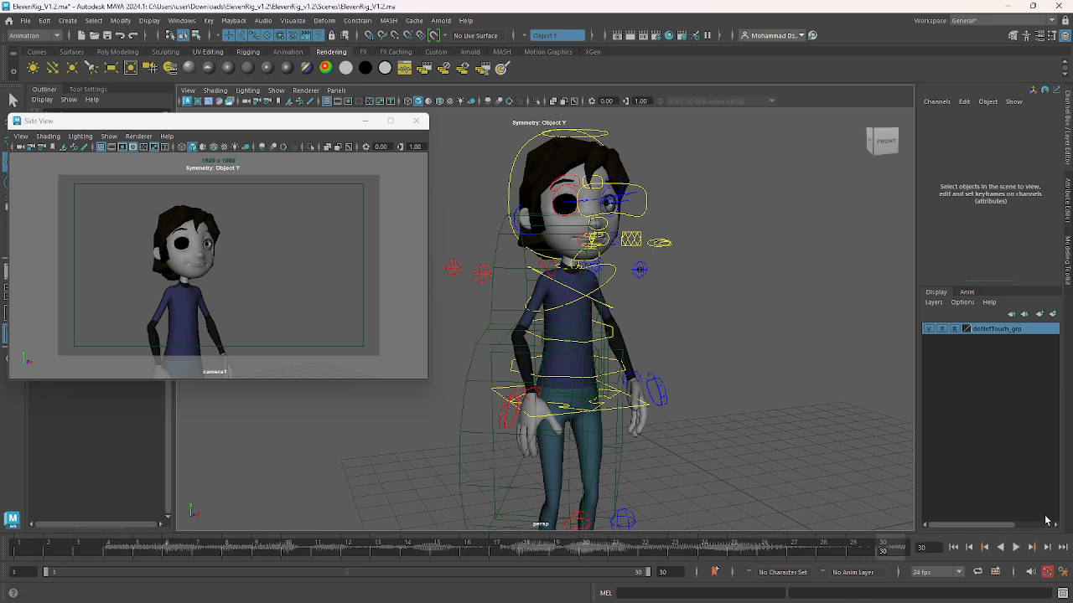
left_click_drag(95, 547, 40, 548)
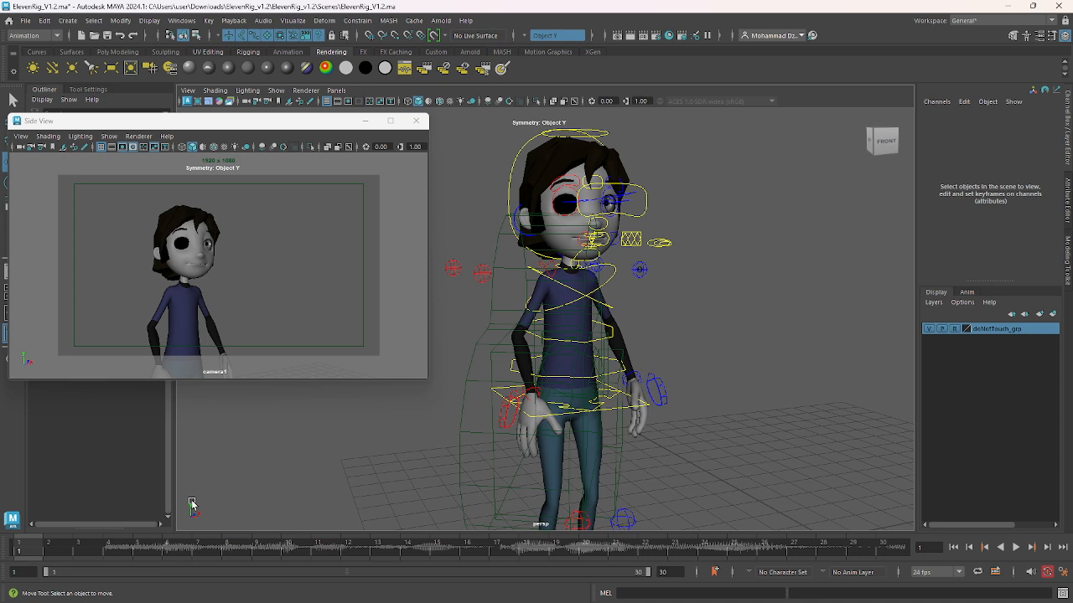
left_click_drag(92, 548, 181, 557)
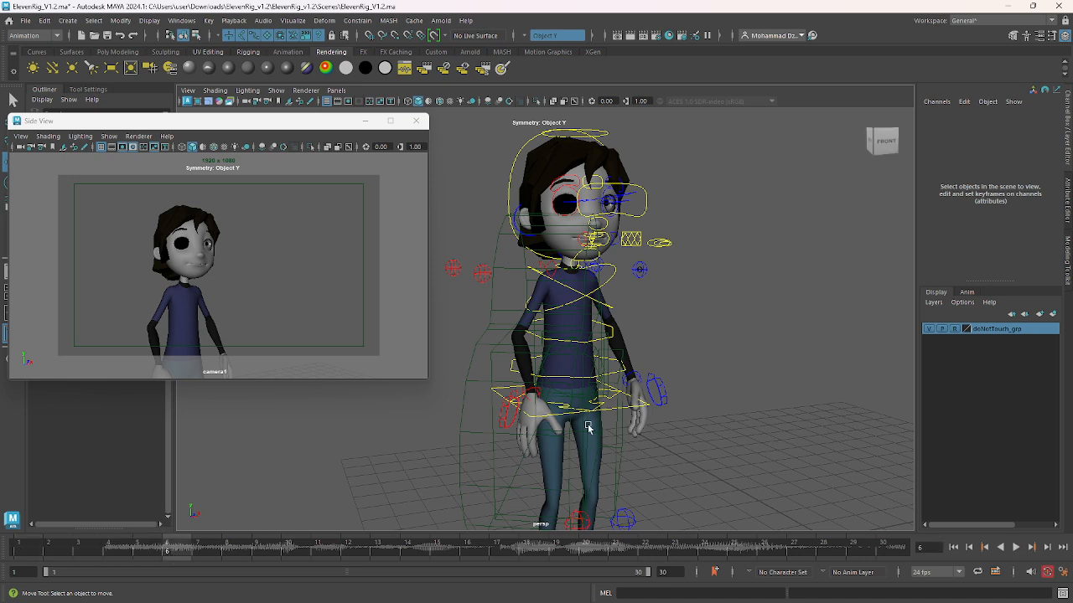
Move body_control to shift the character's body pose within the camera1 shot
left_click_drag(672, 389, 511, 401, "alt")
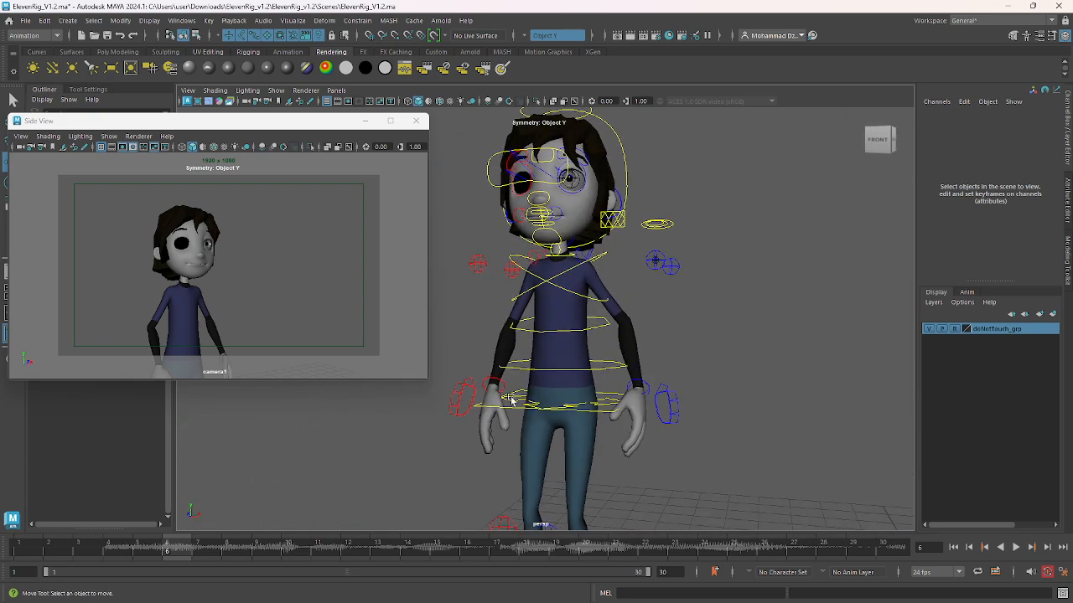
left_click_drag(555, 346, 615, 405, "alt")
left_click(630, 403)
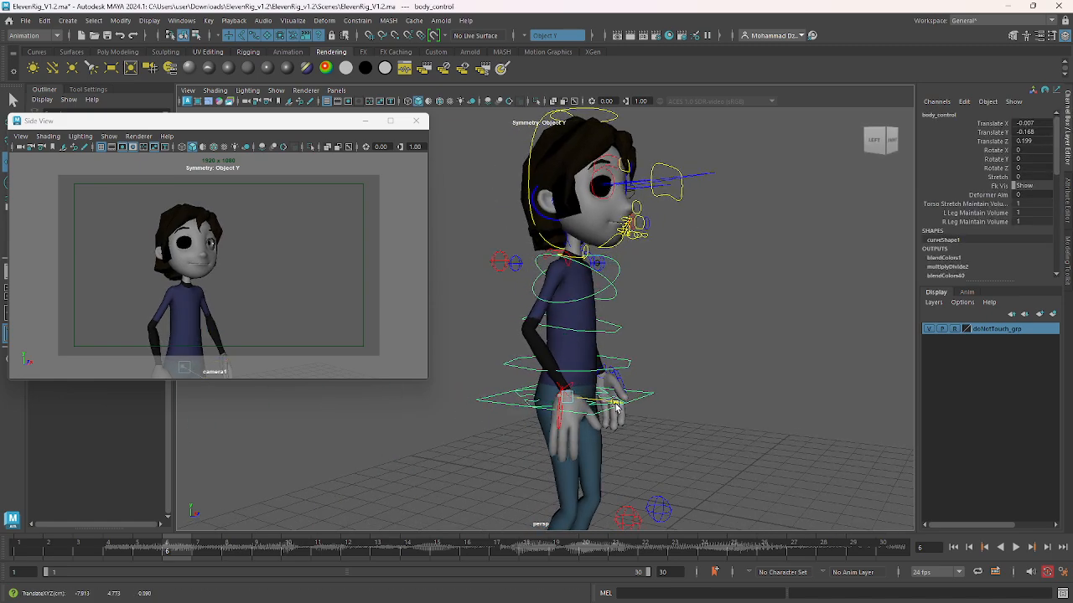
left_click_drag(572, 352, 657, 349)
key("e")
left_click(617, 343)
key("f")
scroll(574, 375, "down", 4)
key("ctrl+z")
left_click(571, 308)
Move and rotate r_wrist_IK_control to bring the right hand up in front of the character's waist
left_click(499, 385)
key("w")
mouse_move(584, 366)
left_mouse_down()
mouse_move(618, 360)
mouse_move(599, 376)
mouse_move(590, 352)
mouse_move(563, 341)
mouse_move(570, 357)
left_mouse_up()
key("e")
left_click_drag(594, 403, 484, 301, "alt")
key("w")
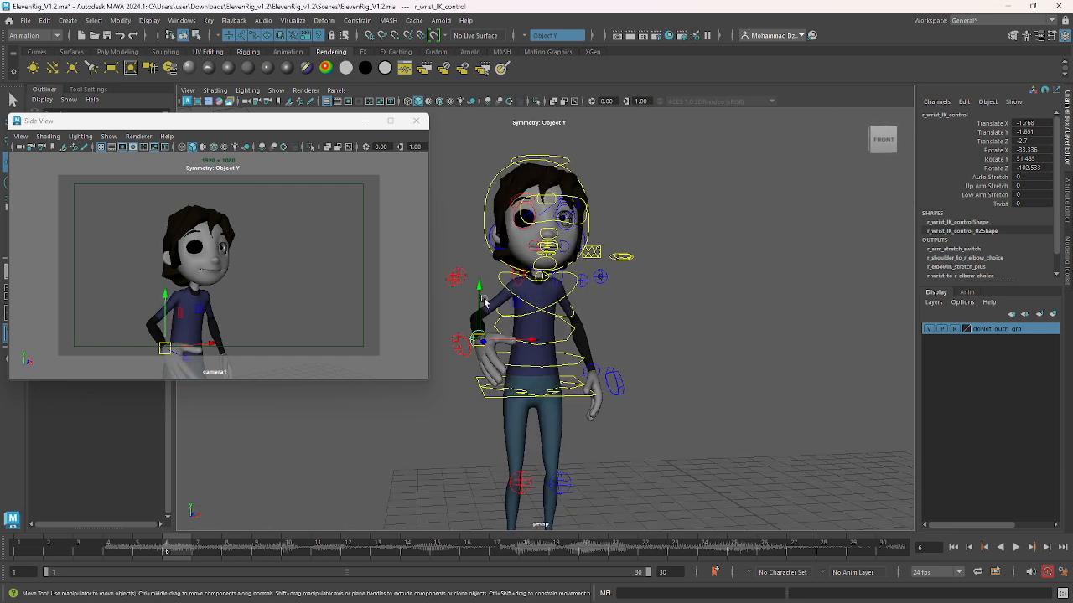
Adjust the right elbow by moving r_elbow_IK_control vertically and shifting r_elbow_IK_pole_vector to about 1.2 in Translate X
left_click(459, 276)
left_click_drag(458, 220, 459, 264)
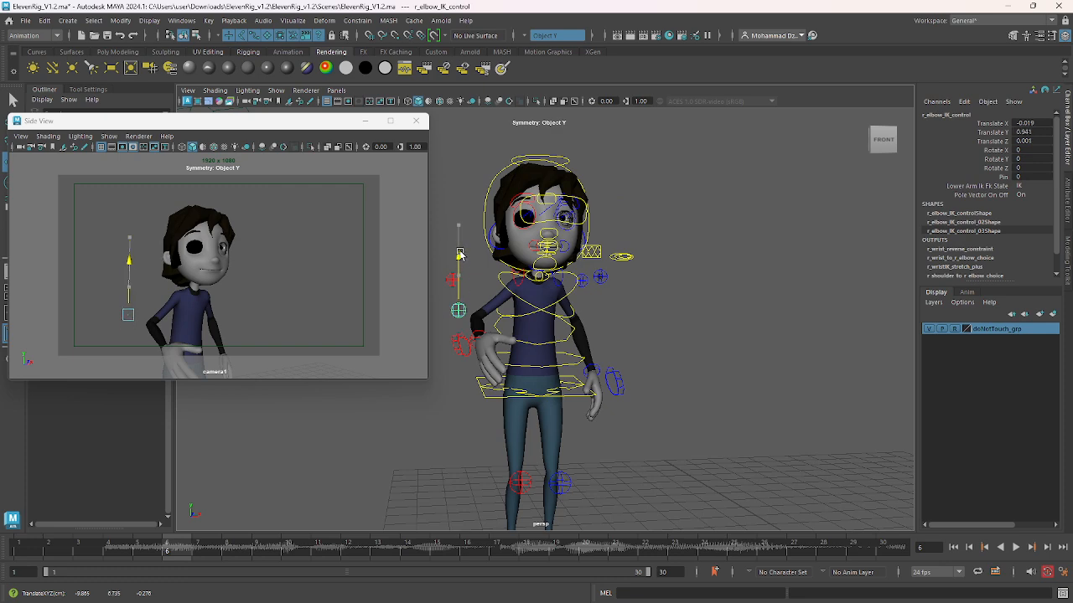
left_click(449, 277)
left_click_drag(503, 281, 543, 283)
mouse_move(533, 333)
left_mouse_down("alt")
mouse_move(492, 314)
mouse_move(525, 329)
left_mouse_up("alt")
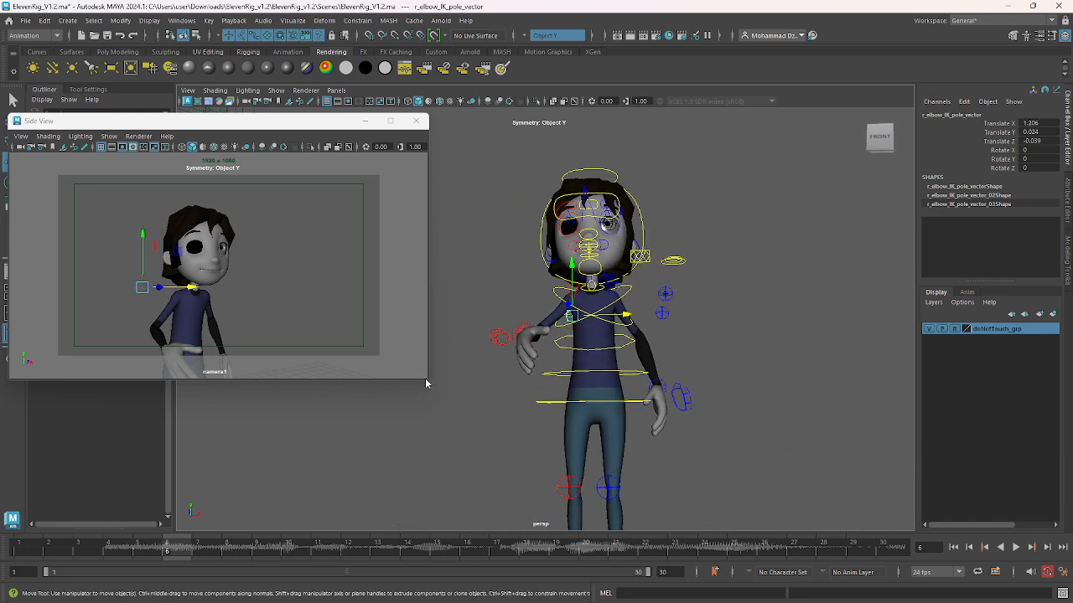
Move the floating camera1 window clear of the Outliner and reframe the character in the perspective view
left_click_drag(61, 123, 799, 281)
left_click_drag(707, 313, 484, 289, "alt")
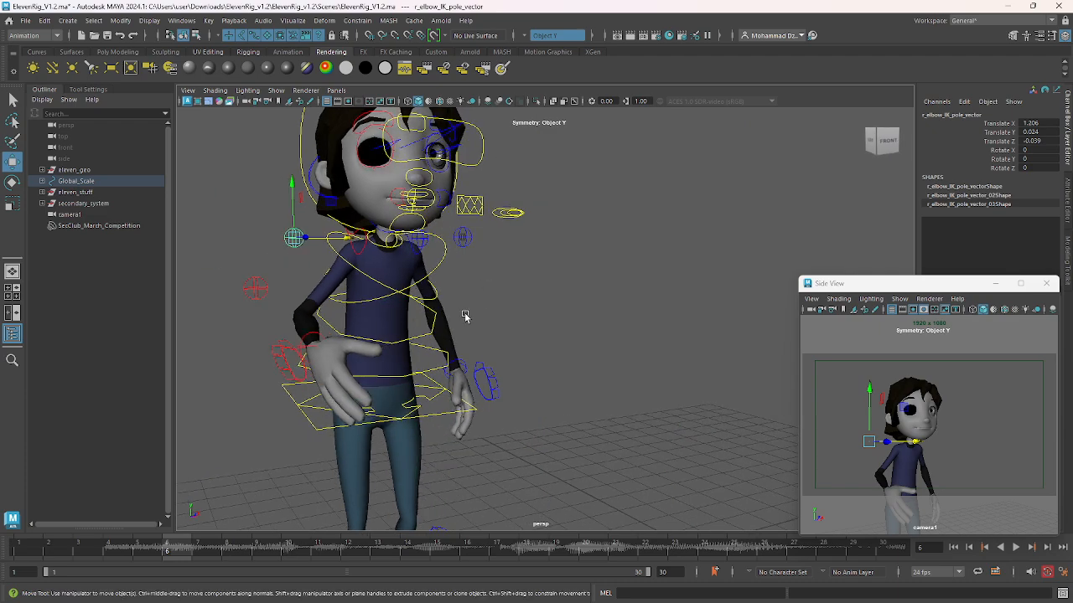
middle_click_drag(527, 315, 554, 323, "alt")
scroll(523, 311, "down", 3)
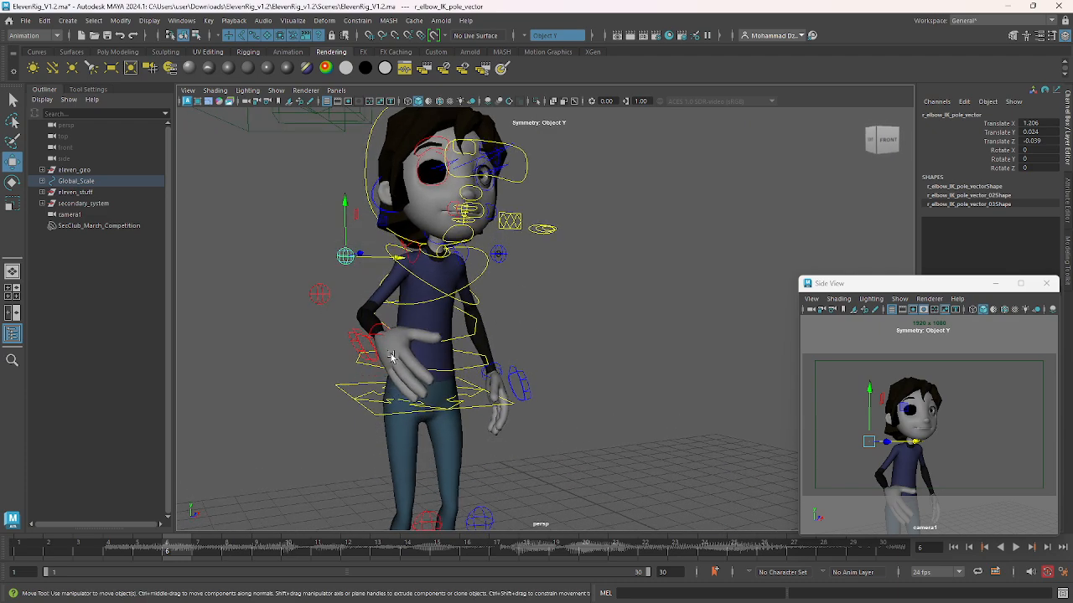
left_click_drag(394, 358, 371, 362, "alt")
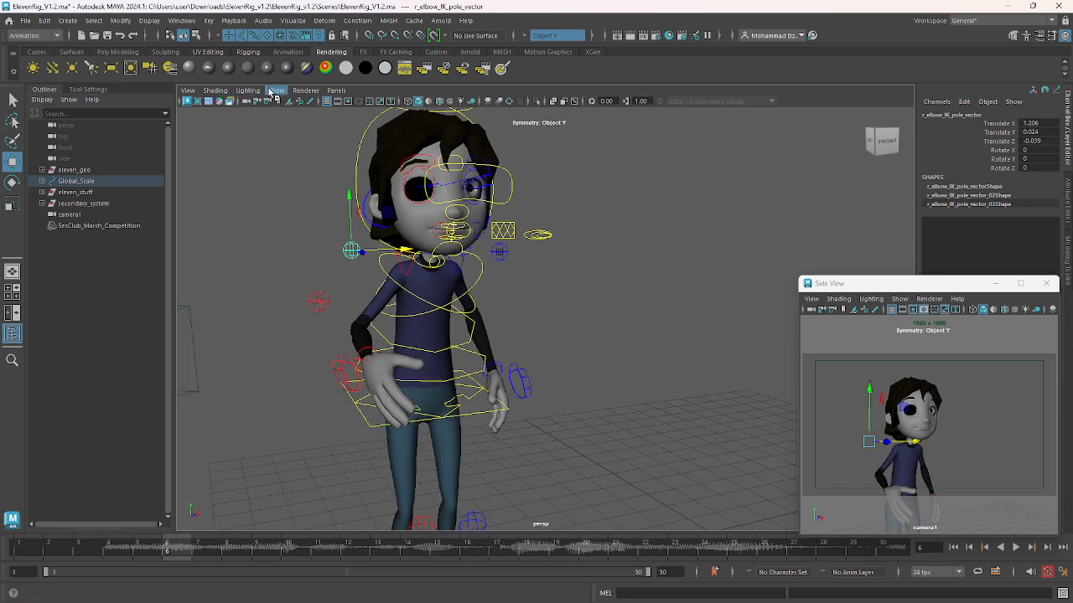
Hide cameras and joints in the perspective view's display filter
left_click(277, 89)
mouse_move(299, 138)
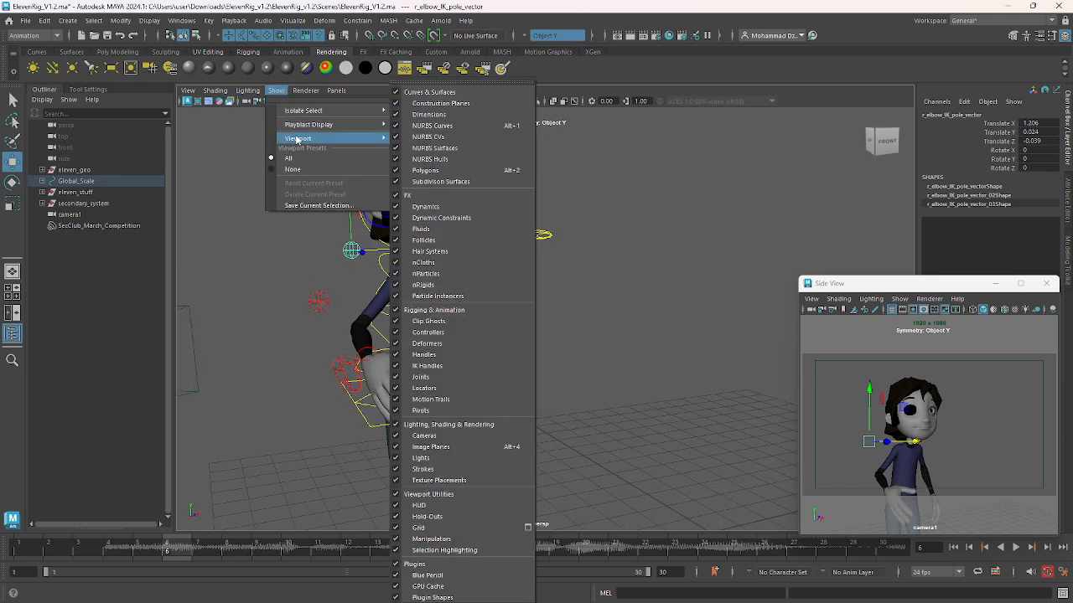
left_click(424, 436)
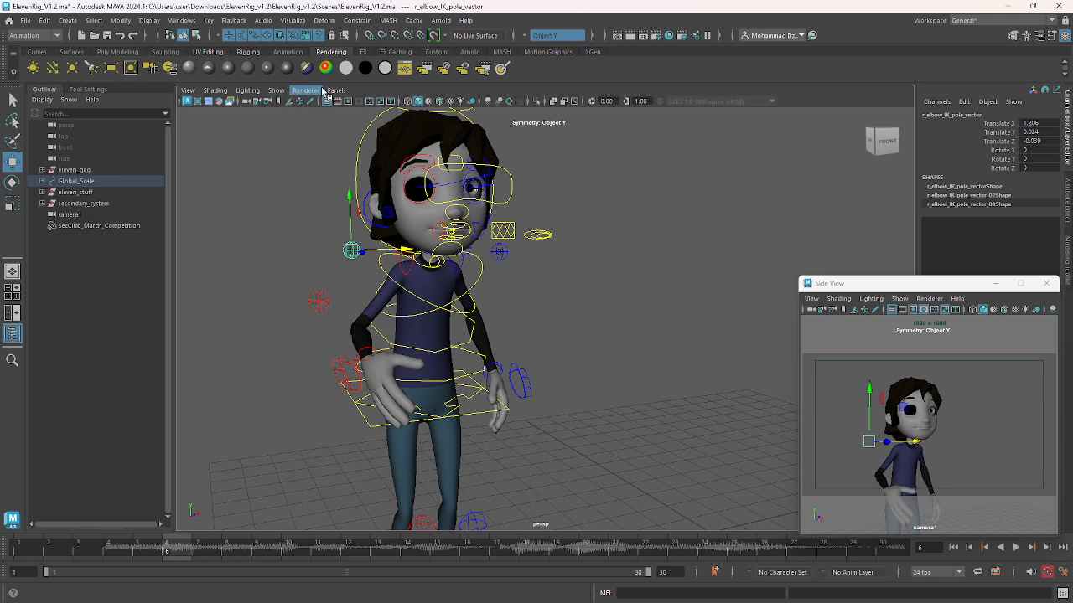
left_click(279, 94)
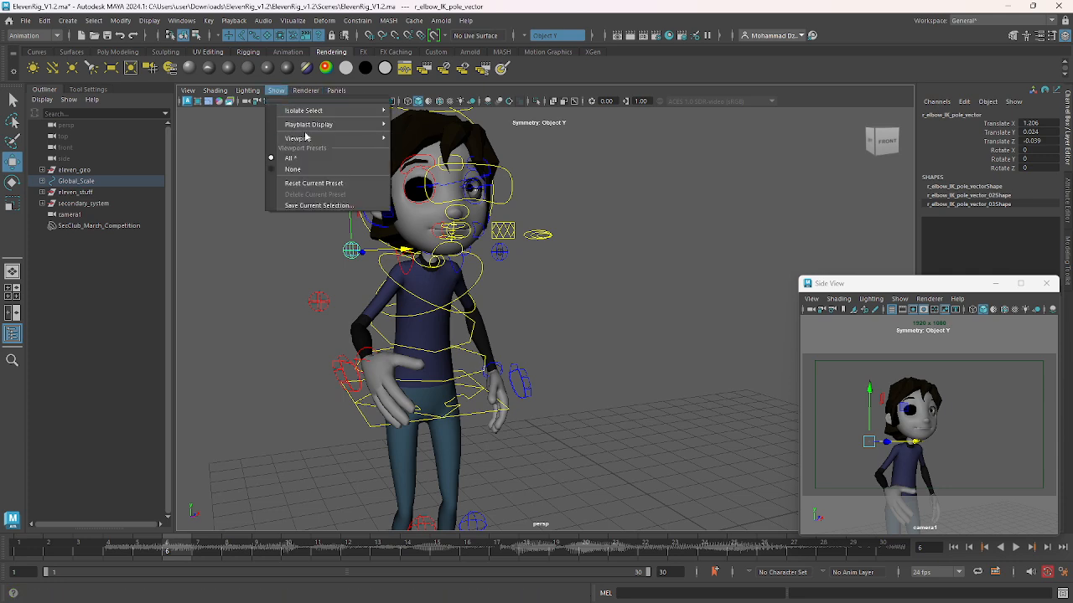
mouse_move(307, 138)
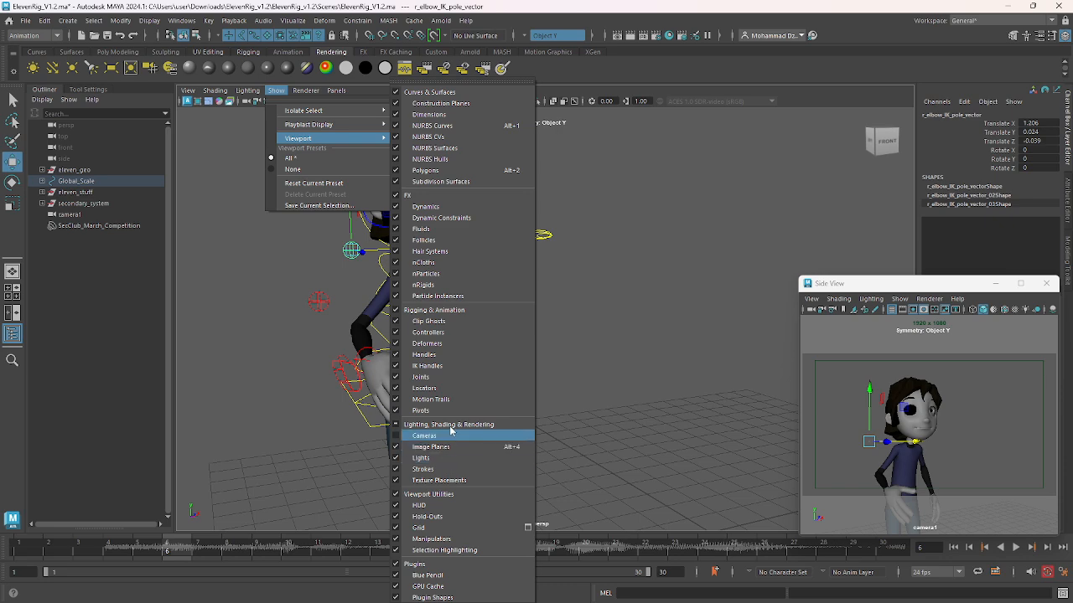
left_click(457, 378)
Lower r_elbow_IK_pole_vector to about 0.54 in Translate Y
left_click_drag(497, 313, 388, 247, "alt")
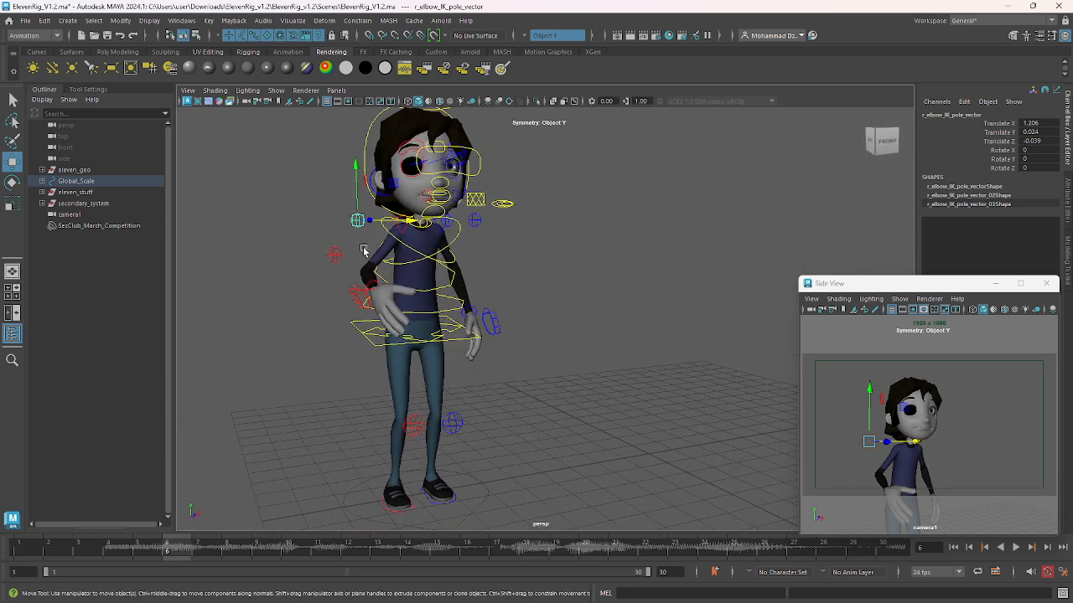
left_click_drag(356, 183, 358, 188)
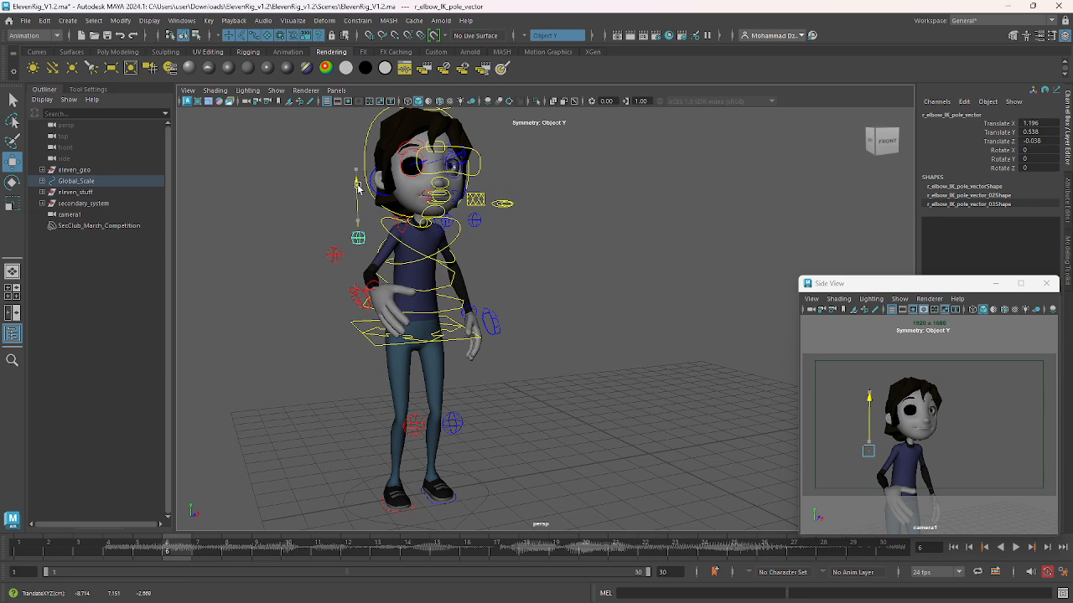
left_click_drag(391, 279, 362, 248, "alt")
Set the Rotate tool to Gimbal and rotate r_wrist_IK_control to turn the right palm toward the front
left_click(366, 291)
key("e")
left_click_drag(397, 306, 315, 254, "alt")
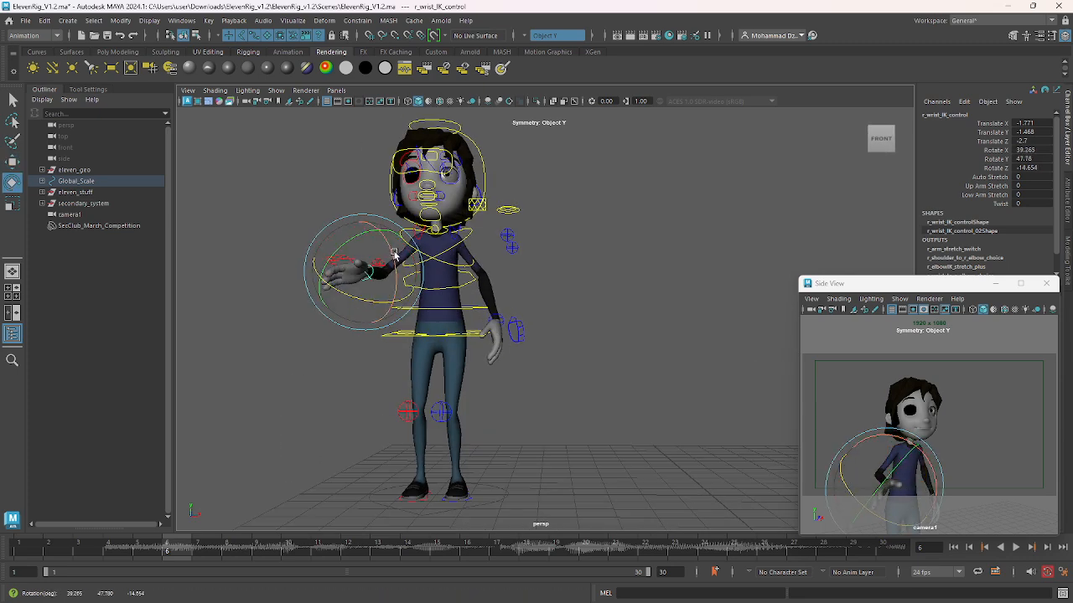
left_click(371, 268)
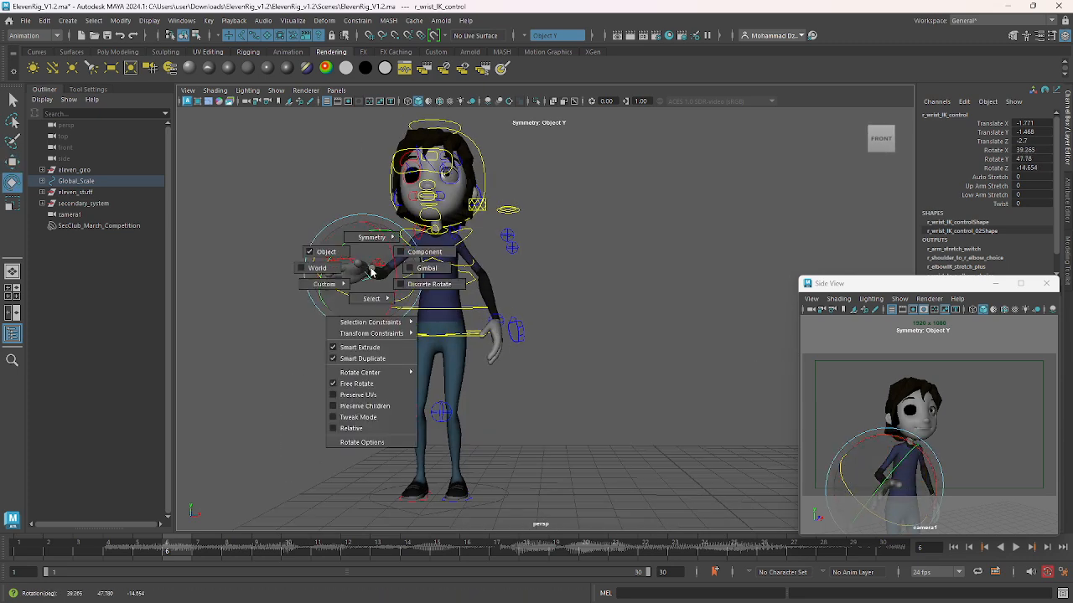
left_click(408, 267)
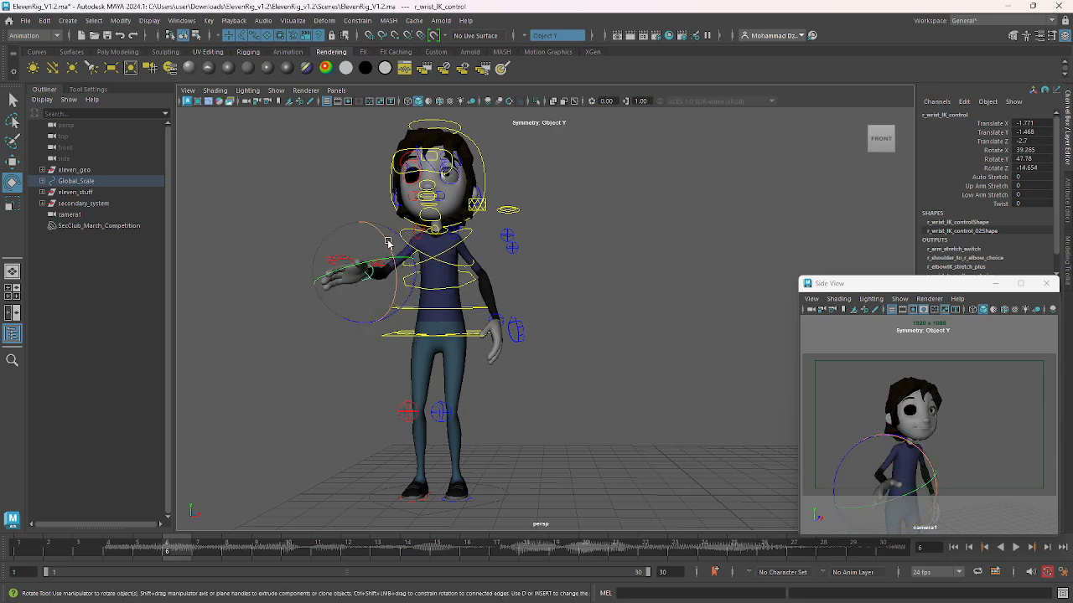
left_click_drag(387, 242, 379, 228)
mouse_move(377, 293)
left_mouse_down("alt")
mouse_move(448, 300)
mouse_move(380, 299)
left_mouse_up("alt")
mouse_move(331, 242)
left_mouse_down()
mouse_move(319, 233)
mouse_move(306, 268)
mouse_move(294, 270)
mouse_move(322, 275)
mouse_move(335, 243)
mouse_move(352, 306)
mouse_move(327, 257)
left_mouse_up()
Lower r_elbow_IK_pole_vector further, to about 1.4 in Translate Y
key("w")
left_click(332, 289)
key("e")
key("w")
left_click(280, 207)
left_click_drag(271, 153, 291, 186)
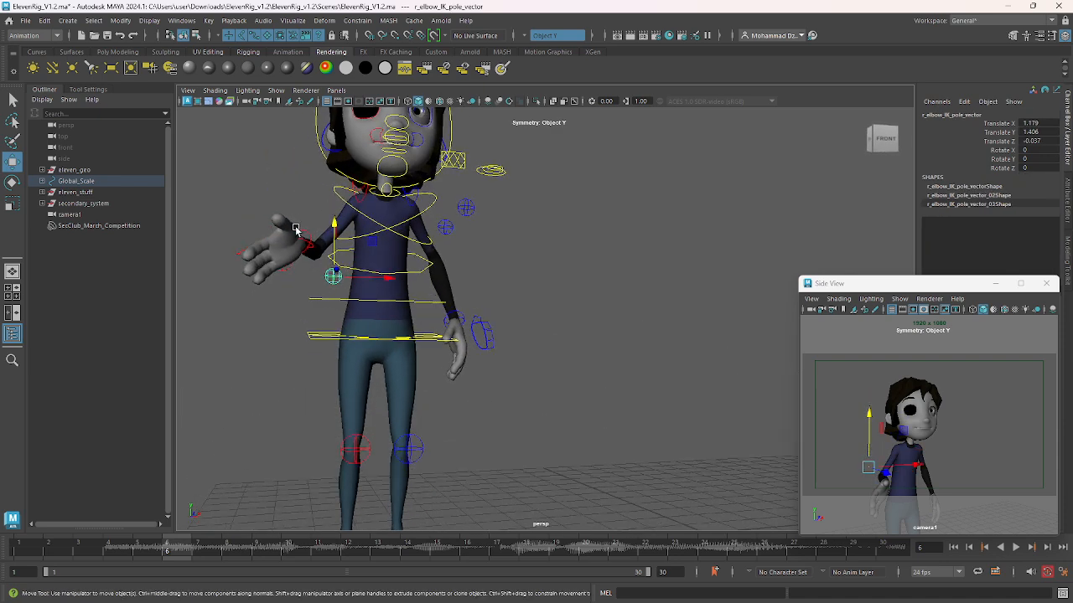
Rotate r_wrist_IK_control to about 88, 62 and -36 degrees so the right hand opens with its palm up
left_click(310, 242)
key("e")
left_click_drag(304, 231, 304, 232)
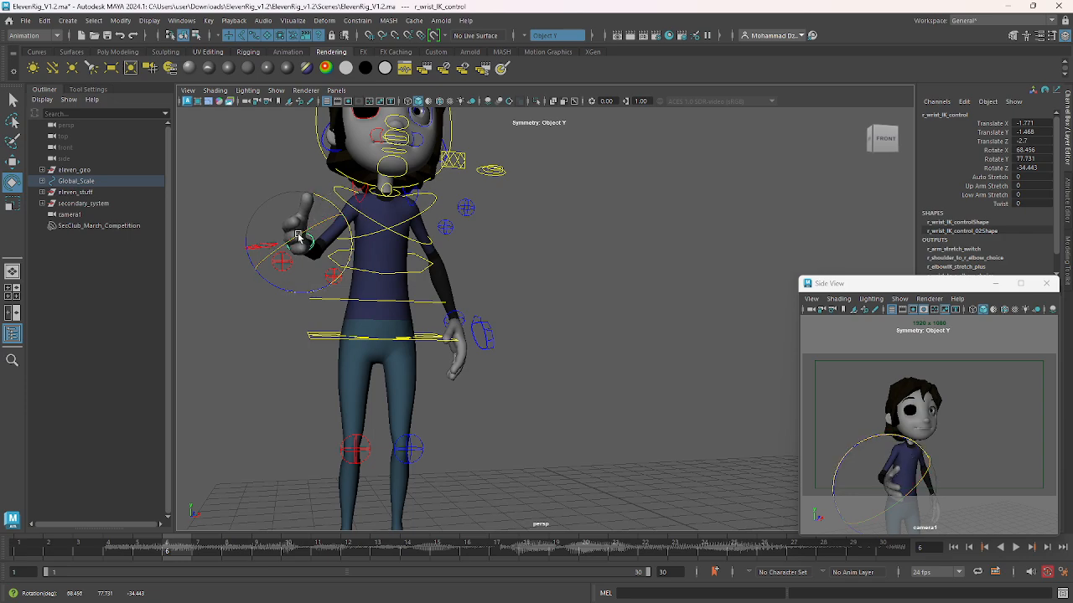
left_click_drag(297, 237, 319, 225)
left_click_drag(299, 279, 366, 281, "alt")
left_click_drag(425, 256, 284, 247)
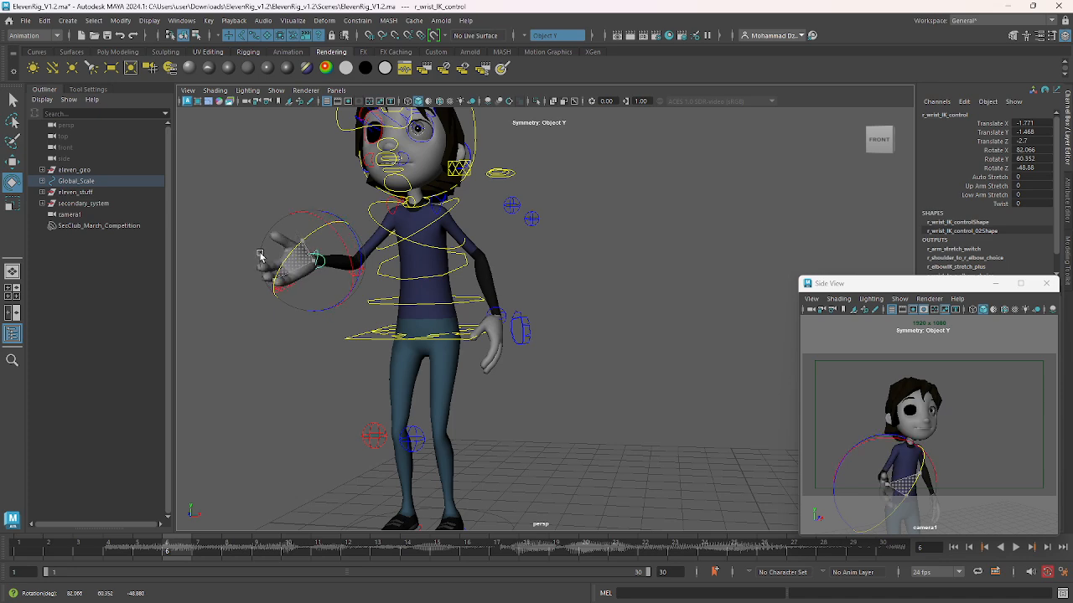
left_click_drag(371, 256, 416, 256, "alt")
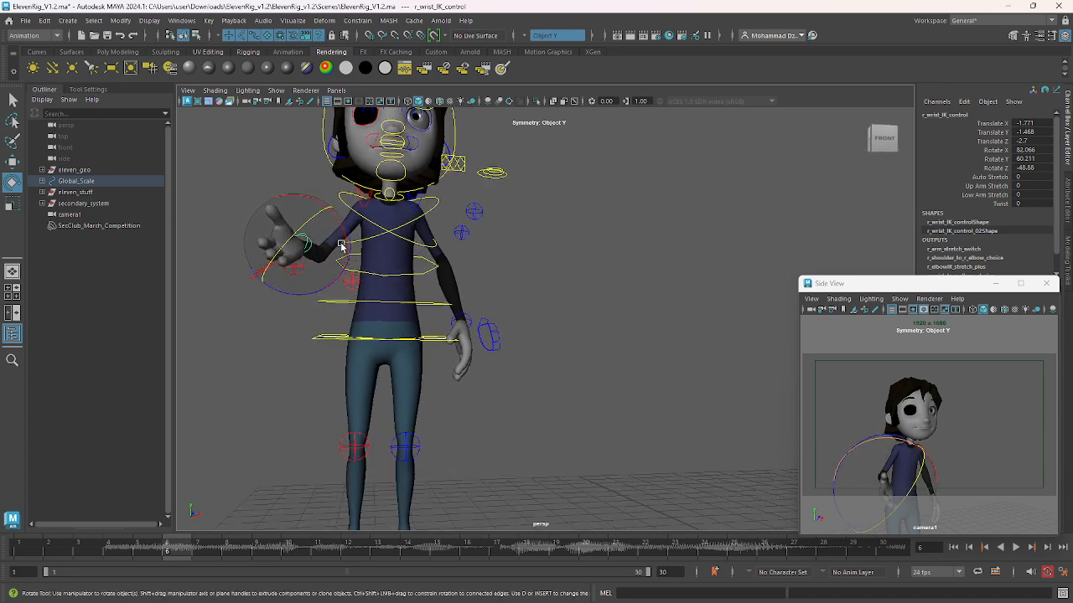
left_click_drag(341, 245, 344, 239)
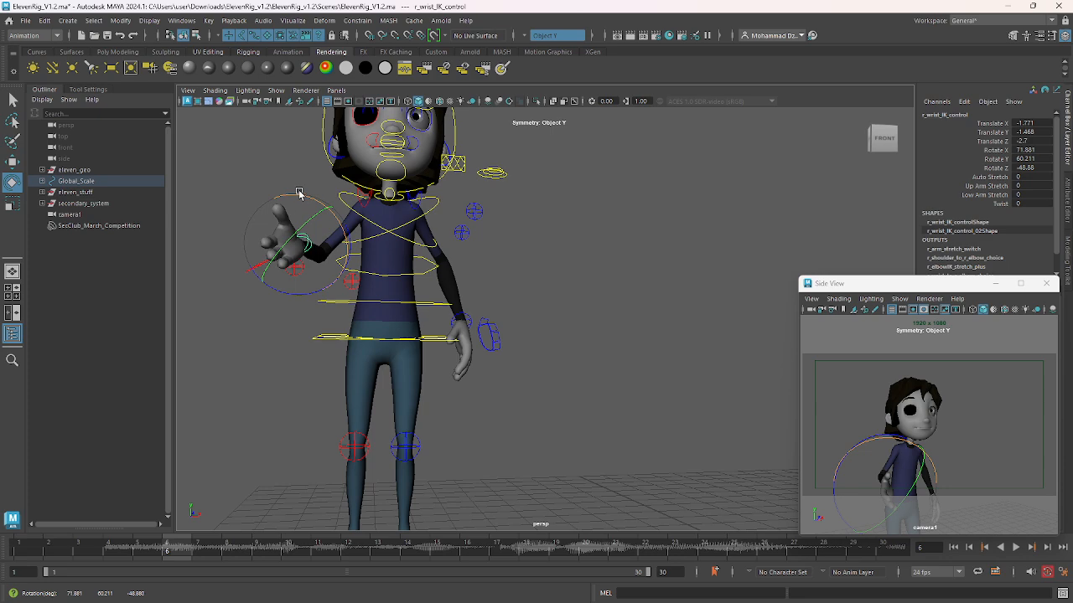
left_click_drag(299, 193, 303, 195)
left_click_drag(309, 250, 257, 261, "alt")
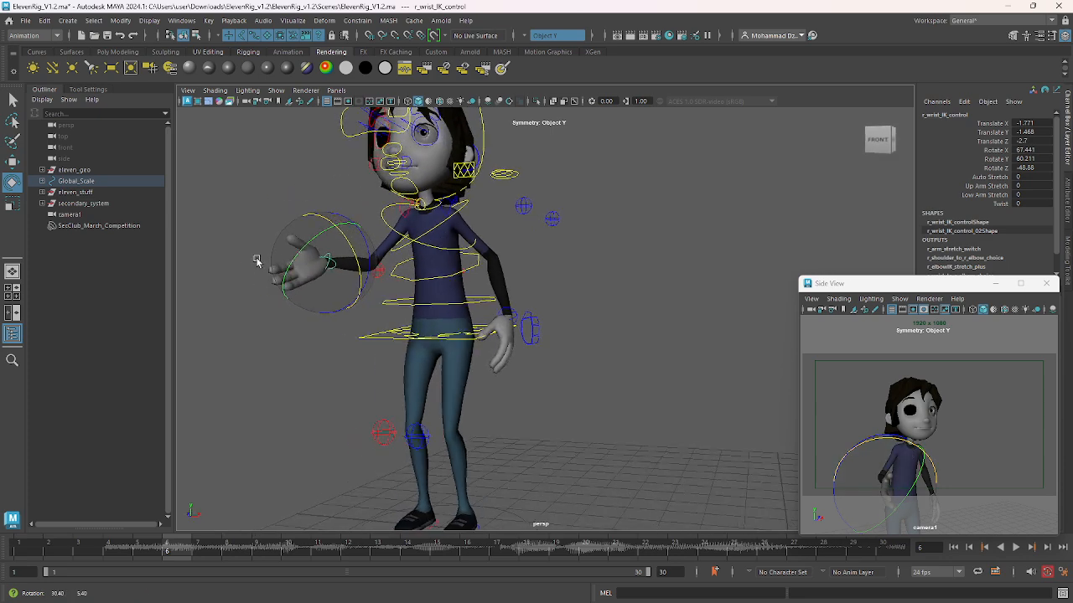
left_click_drag(366, 241, 321, 239)
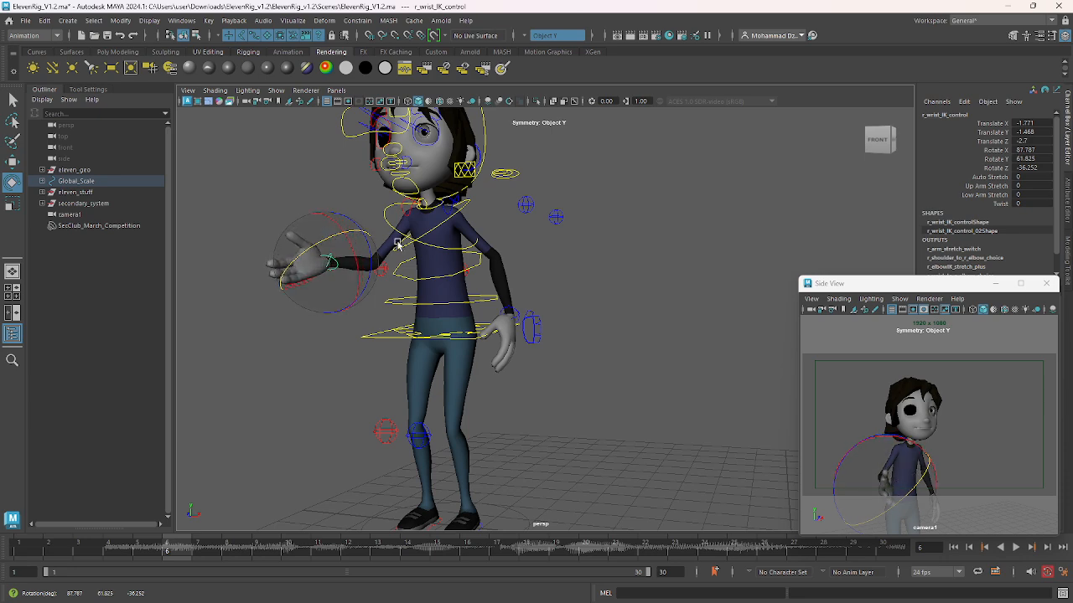
left_click_drag(396, 240, 455, 245, "alt")
middle_click_drag(468, 248, 428, 241, "alt")
right_click_drag(431, 276, 460, 275, "alt")
left_click_drag(461, 276, 503, 267, "alt")
key("w")
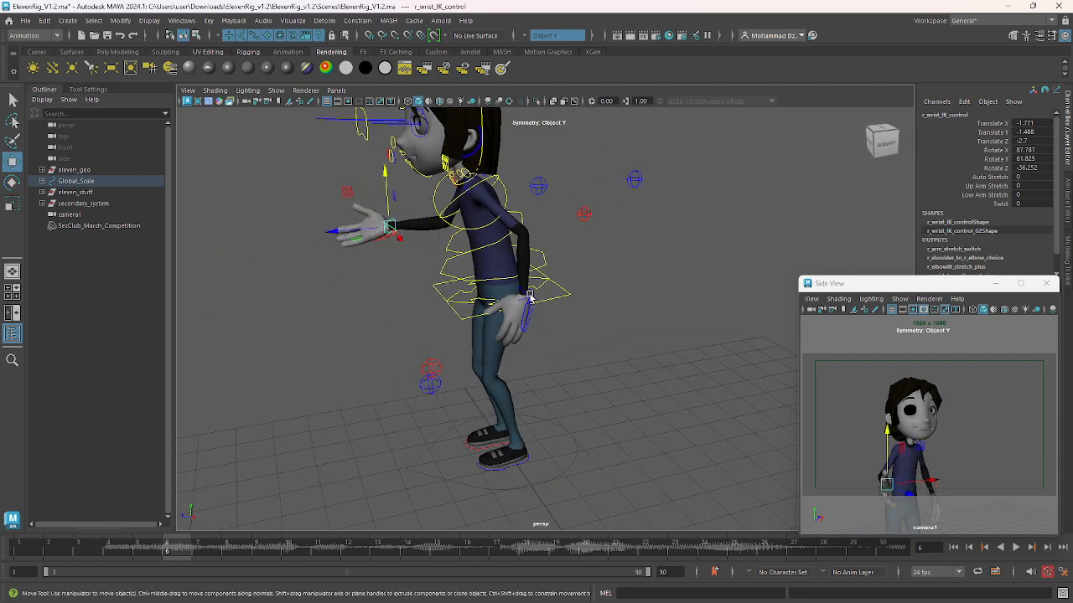
left_click(530, 298)
key("e")
left_click_drag(514, 310, 495, 273, "alt")
key("w")
key("ctrl+z")
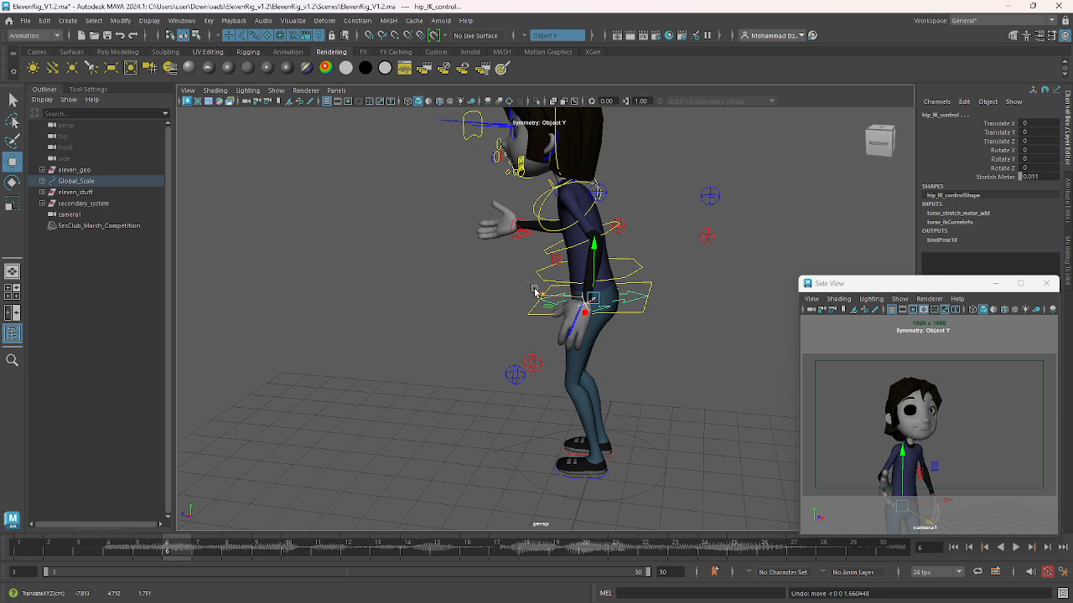
Select the left wrist IK control and move it to bend the left arm away from the body
left_click_drag(600, 298, 713, 293, "alt")
left_click_drag(553, 362, 536, 322, "alt")
left_click(445, 326)
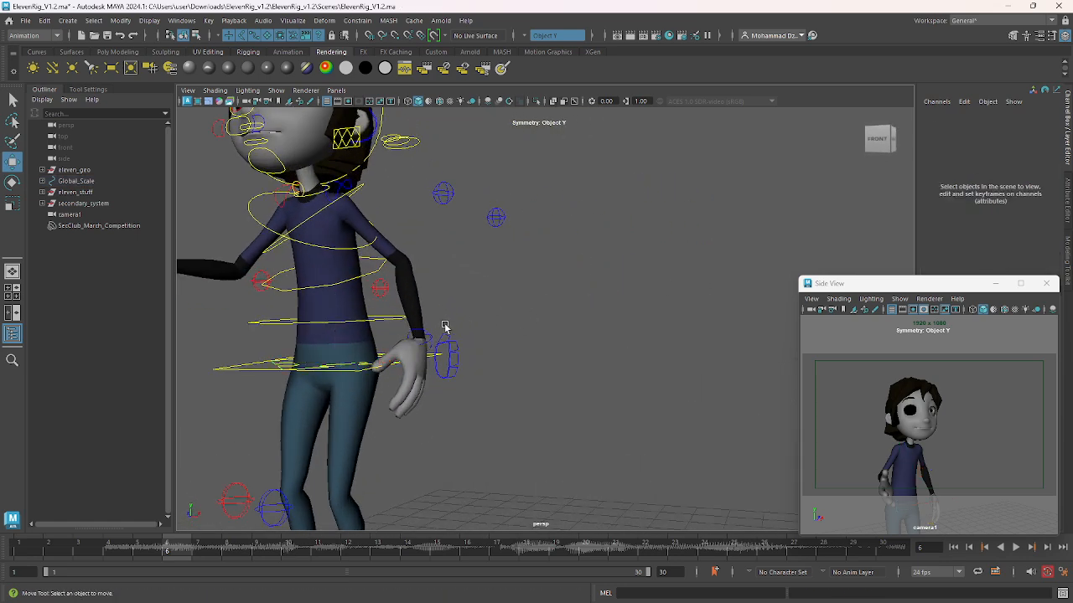
left_click(432, 332)
left_click_drag(434, 335, 525, 287, "alt")
left_click_drag(526, 287, 625, 293, "alt")
Move l_elbow_IK_pole_vector down and inward to about -1.05 in Translate X and -1.74 in Translate Y
left_click(432, 177)
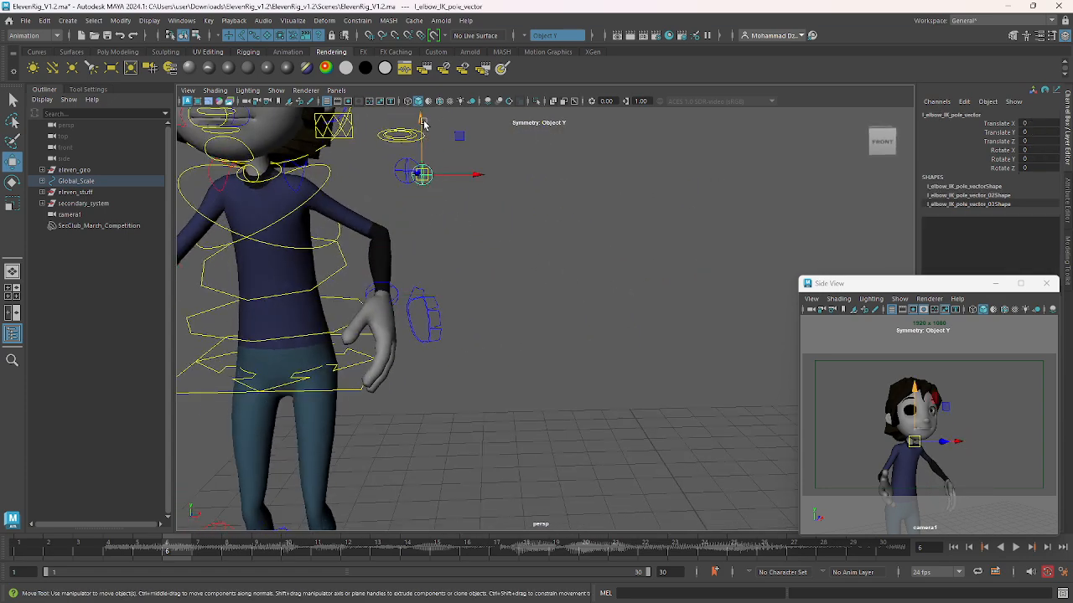
left_click_drag(424, 124, 436, 218)
mouse_move(489, 267)
left_mouse_down()
mouse_move(435, 269)
mouse_move(521, 295)
mouse_move(503, 263)
left_mouse_up()
Rotate l_wrist_IK_control on all three axes to open the left hand outward with its palm facing up and forward
left_click(489, 296)
left_click(493, 295)
key("e")
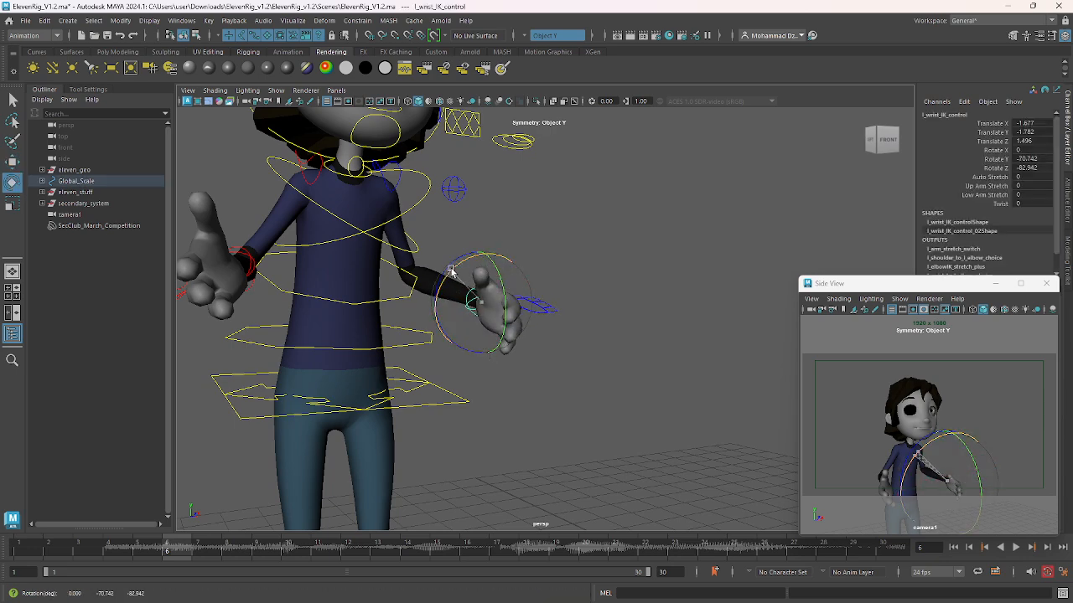
left_click_drag(456, 339, 476, 355)
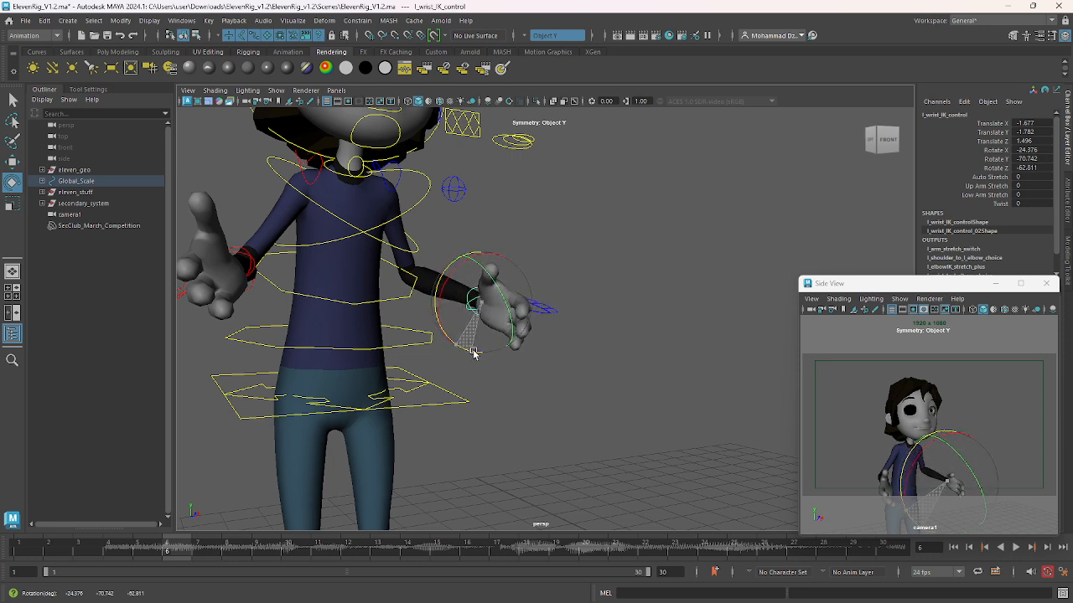
left_click_drag(481, 267, 506, 287)
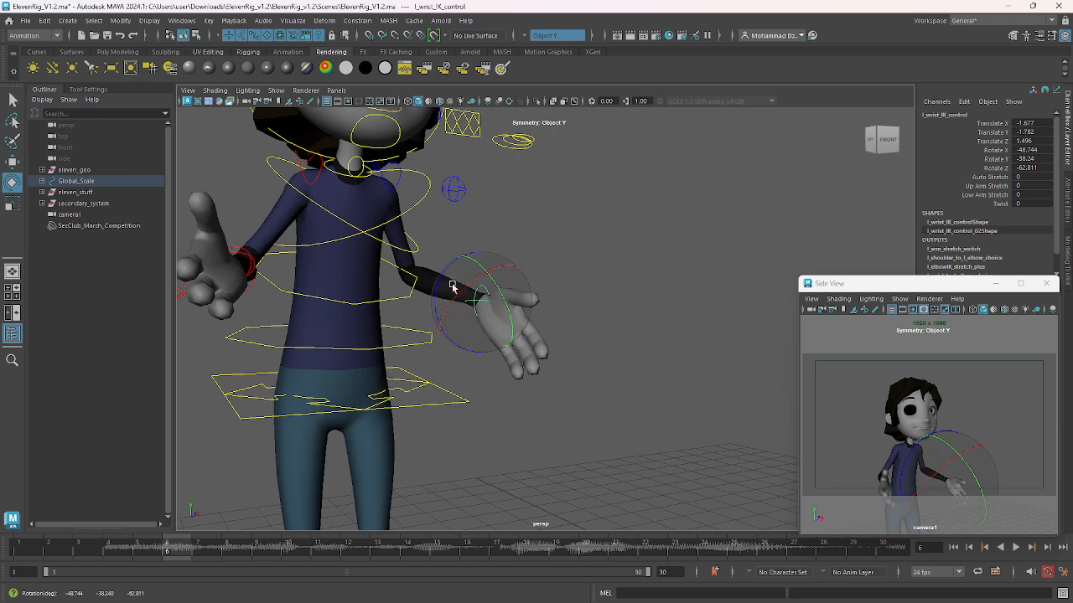
left_click_drag(441, 285, 490, 266)
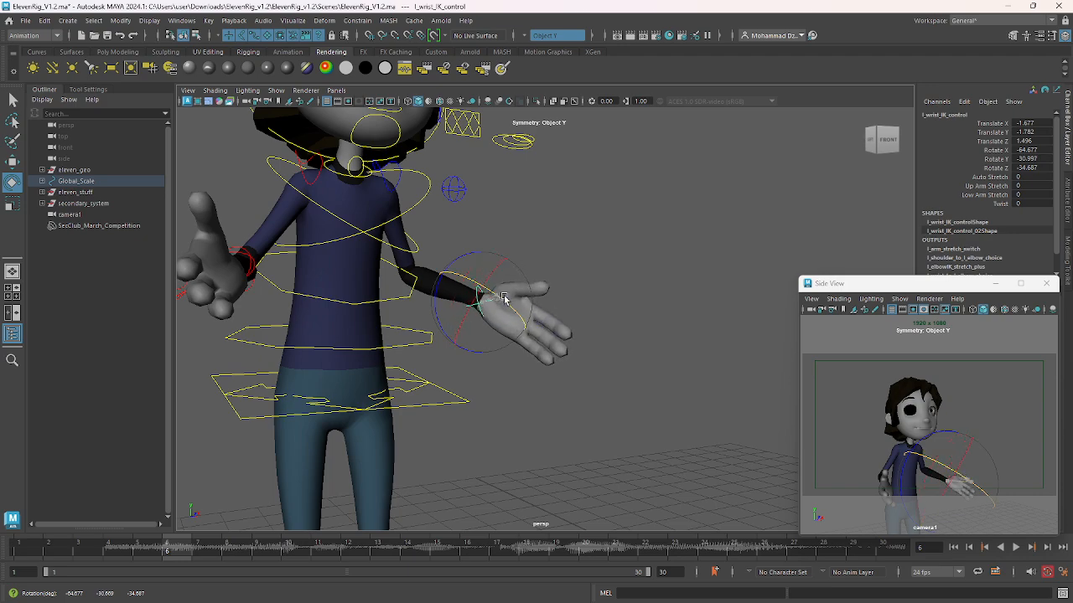
left_click_drag(505, 300, 508, 304)
left_click_drag(501, 259, 377, 266, "alt")
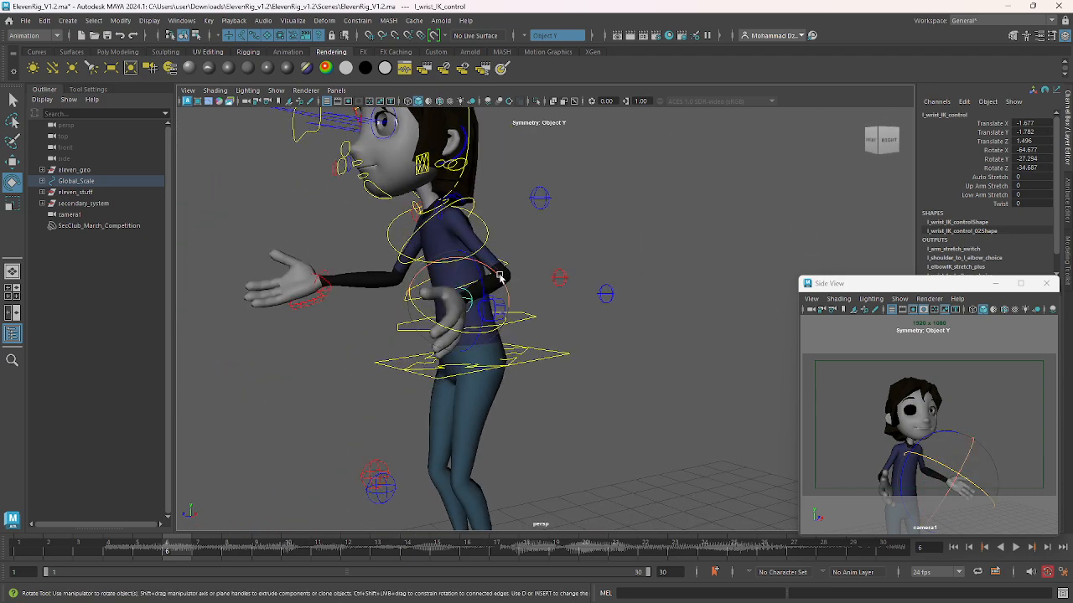
left_click_drag(500, 278, 506, 296)
Lower l_elbow_IK_pole_vector slightly, to about -1.85 in Translate Y
mouse_move(492, 244)
left_mouse_down("alt")
mouse_move(546, 240)
mouse_move(484, 258)
left_mouse_up("alt")
left_click(466, 263)
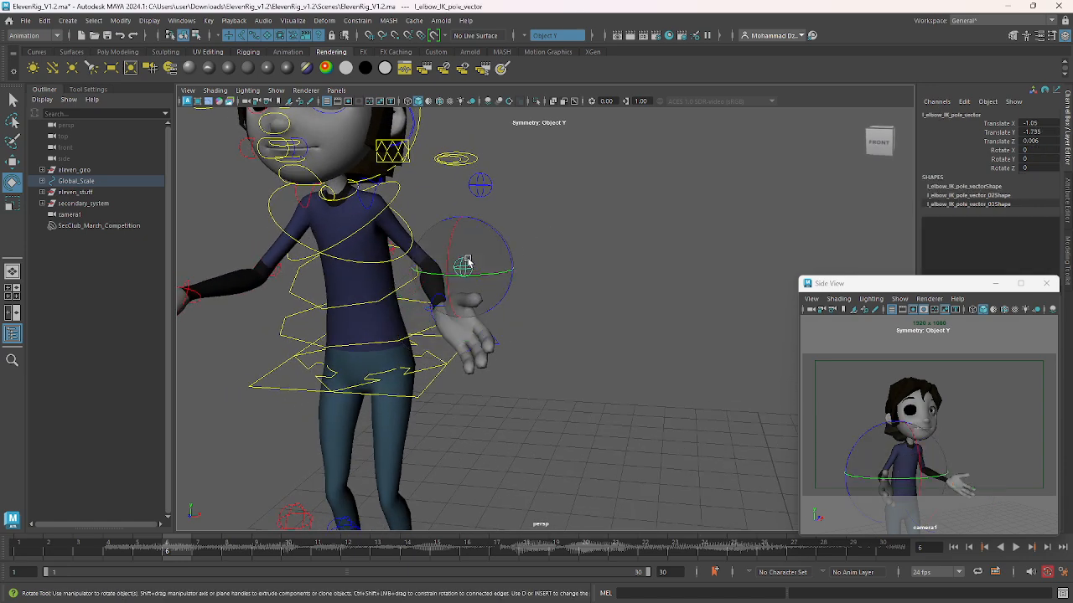
key("w")
left_click_drag(461, 215, 461, 224)
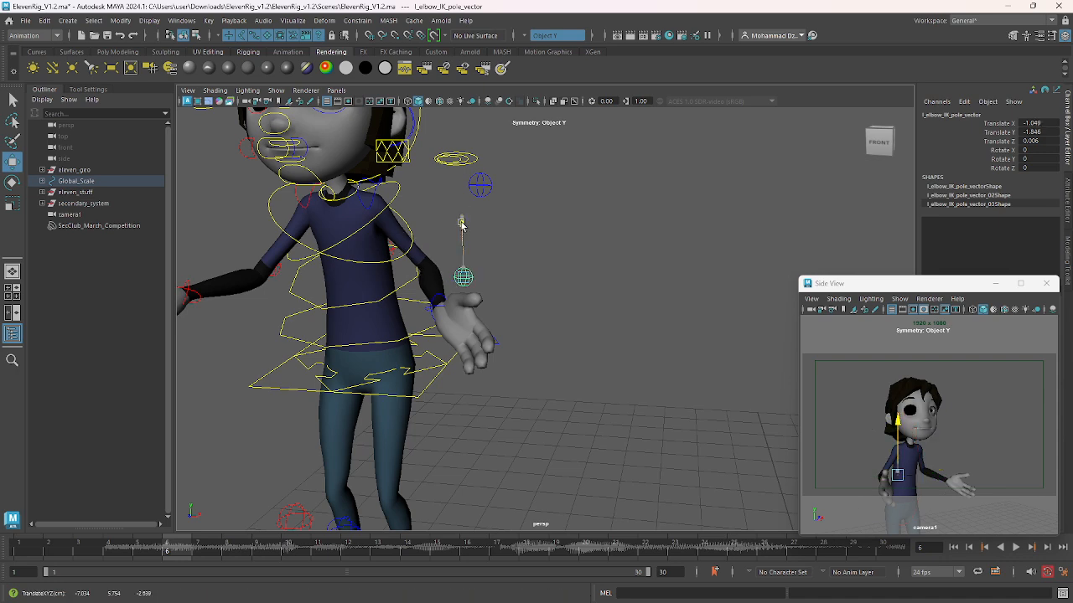
Shift the left hand farther outward and move r_wrist_IK_control to about -1.5, -1.6, -2.3 to balance the open-arm pose
left_click_drag(493, 285, 516, 295, "alt")
left_click(487, 282)
left_click_drag(521, 302, 519, 303)
left_click_drag(461, 268, 482, 285, "alt")
middle_click_drag(461, 276, 492, 253, "alt")
left_click_drag(492, 253, 452, 256, "alt")
left_click(565, 263)
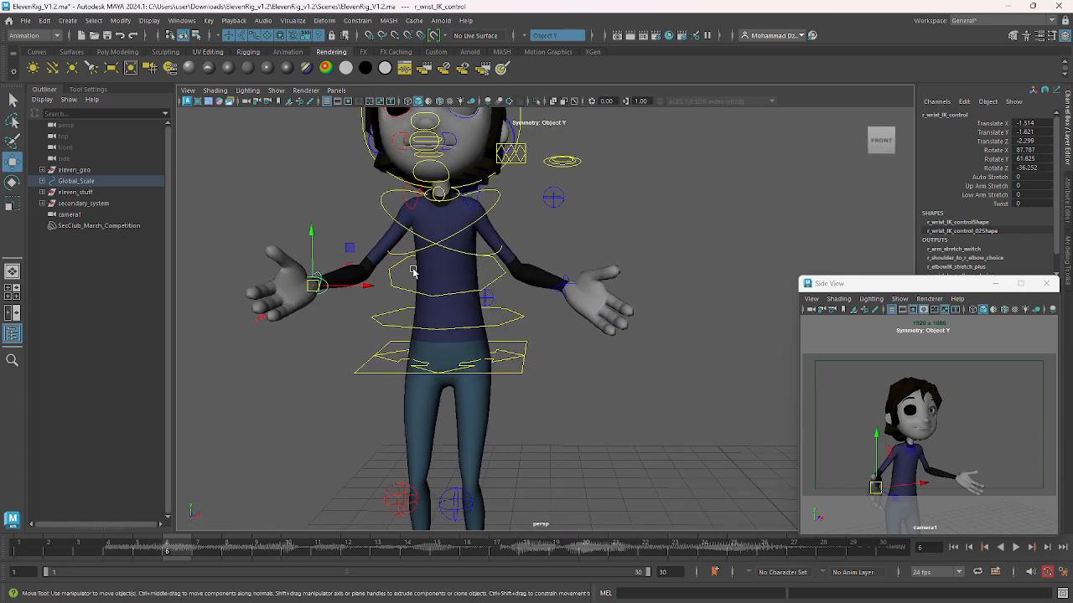
Examine the open-arm pose from the side and front in the perspective view
key("e")
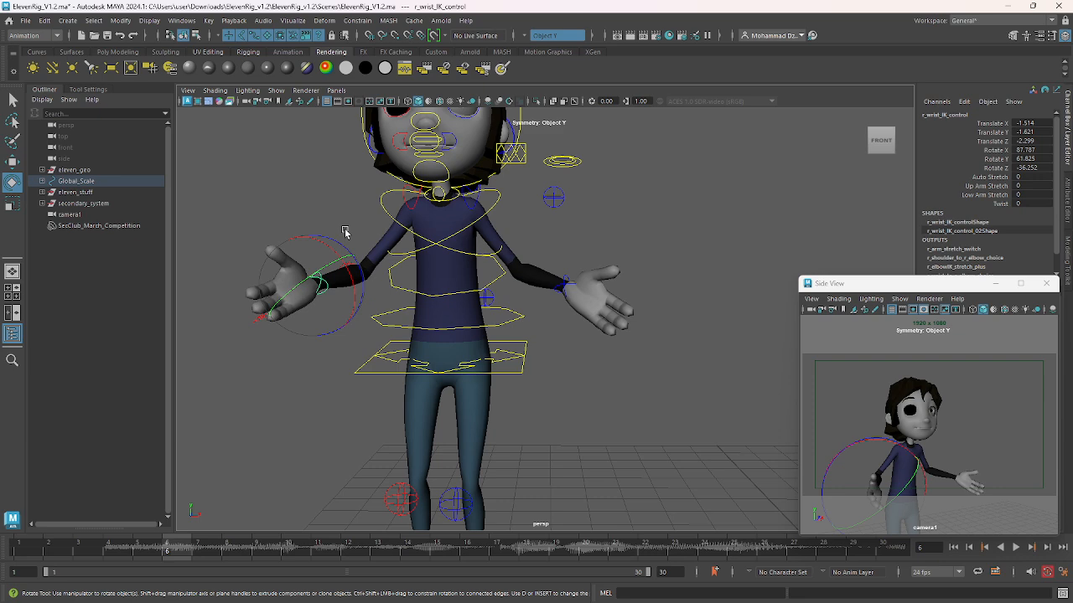
right_click_drag(641, 446, 575, 378, "alt")
left_click_drag(575, 378, 666, 388, "alt")
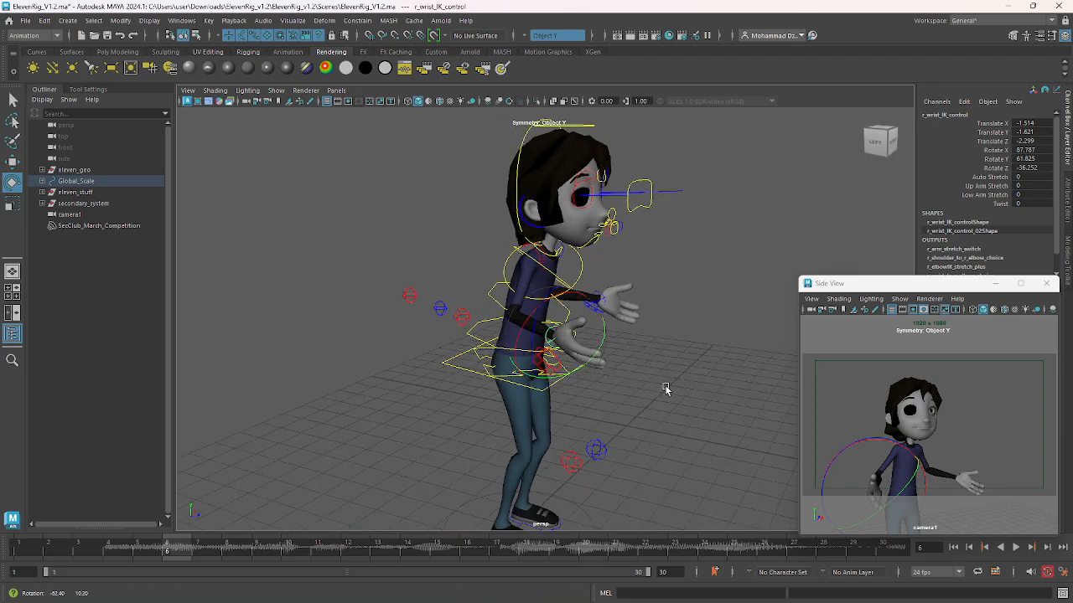
right_click_drag(665, 388, 591, 350, "alt")
middle_click_drag(604, 366, 589, 330, "alt")
left_click_drag(590, 331, 520, 287, "alt")
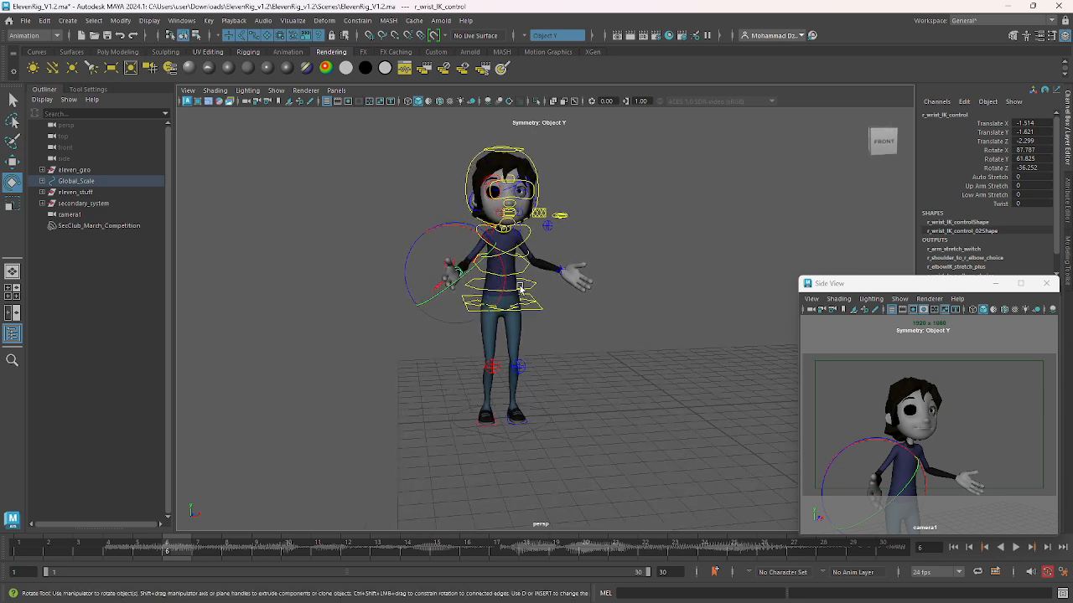
middle_click_drag(526, 232, 527, 319, "alt")
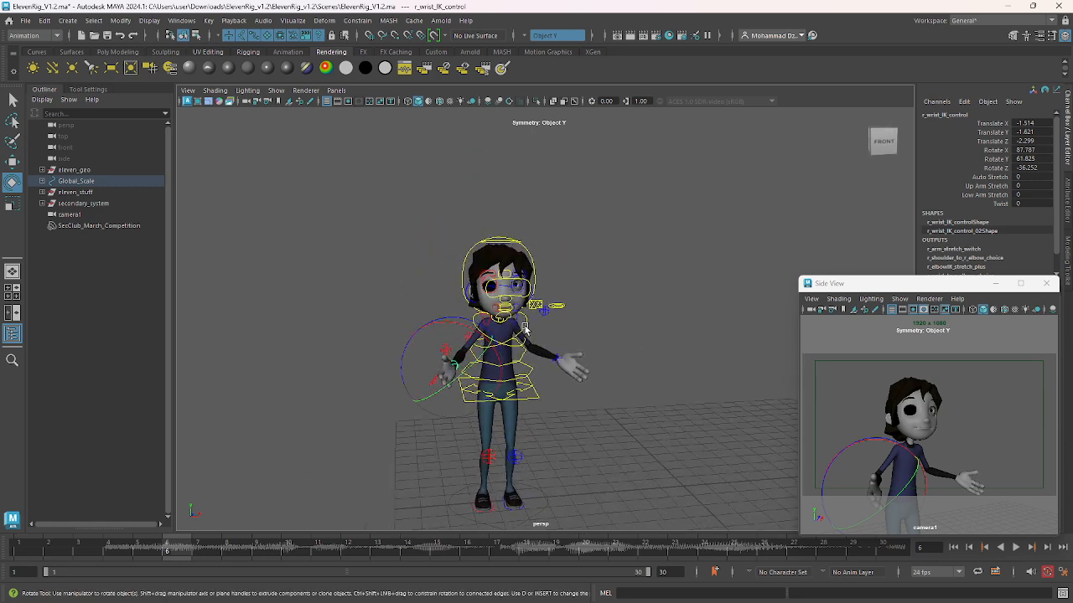
left_click_drag(526, 319, 560, 302, "alt")
Set the rotation axis orientation to Object and rotate head_IK_control slightly to tilt the head
right_click_drag(559, 302, 654, 386, "alt")
left_click_drag(473, 320, 512, 311, "alt")
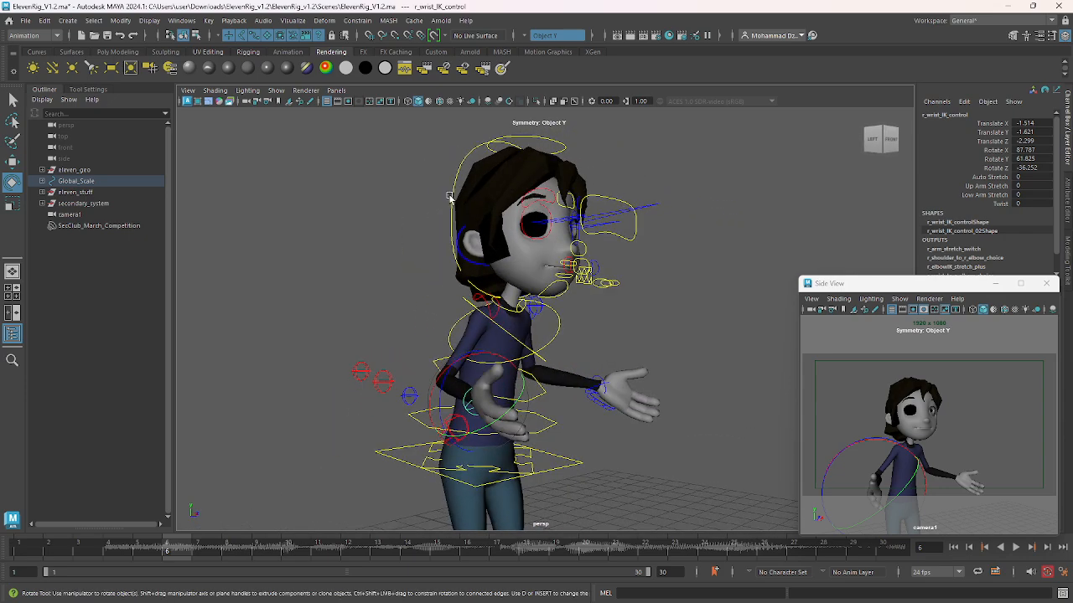
left_click(450, 199)
key("w")
key("e")
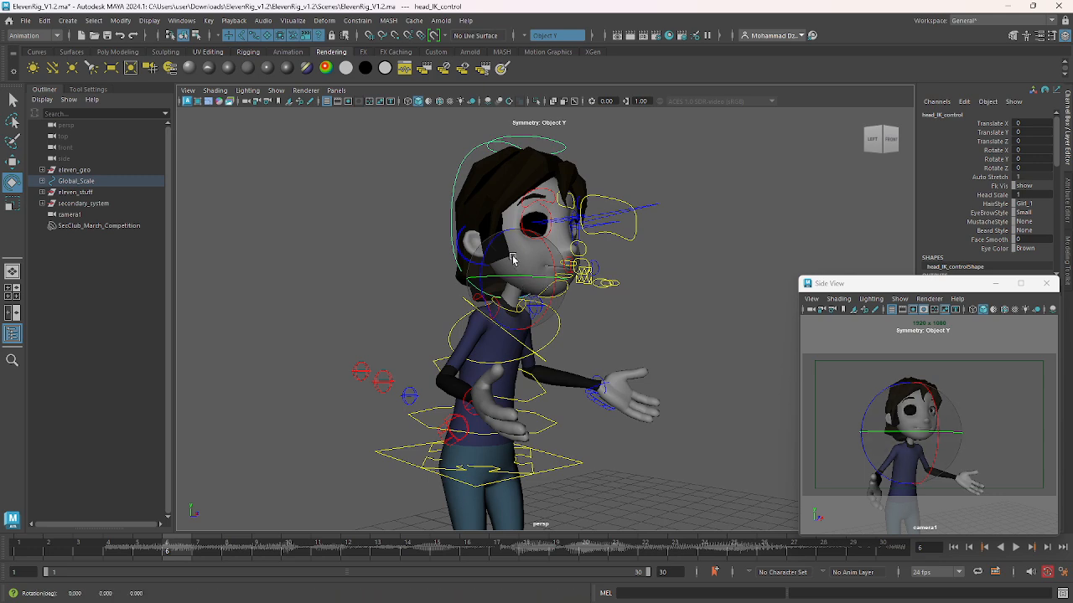
left_click_drag(513, 260, 531, 259)
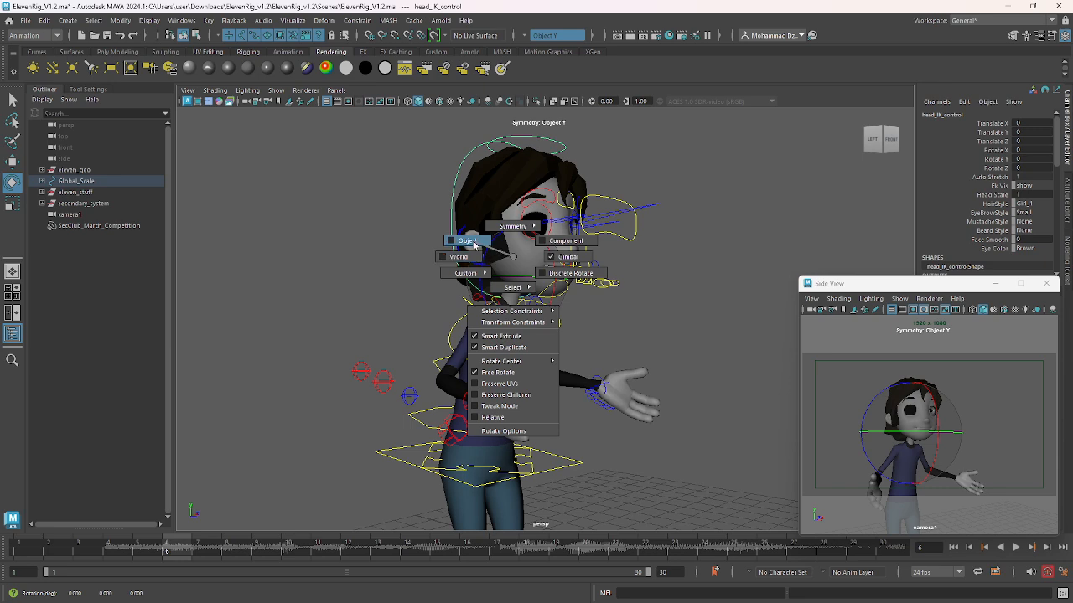
left_click(473, 243)
mouse_move(484, 250)
left_mouse_down()
mouse_move(508, 266)
mouse_move(501, 243)
mouse_move(436, 255)
mouse_move(497, 258)
mouse_move(488, 239)
left_mouse_up()
Shift h_jaw_control to about 0.045, -0.015, -0.073 in Translate X, Y and Z to part the lips
scroll(442, 261, "up", 5)
left_click_drag(424, 245, 511, 260, "alt")
left_click(560, 273)
key("w")
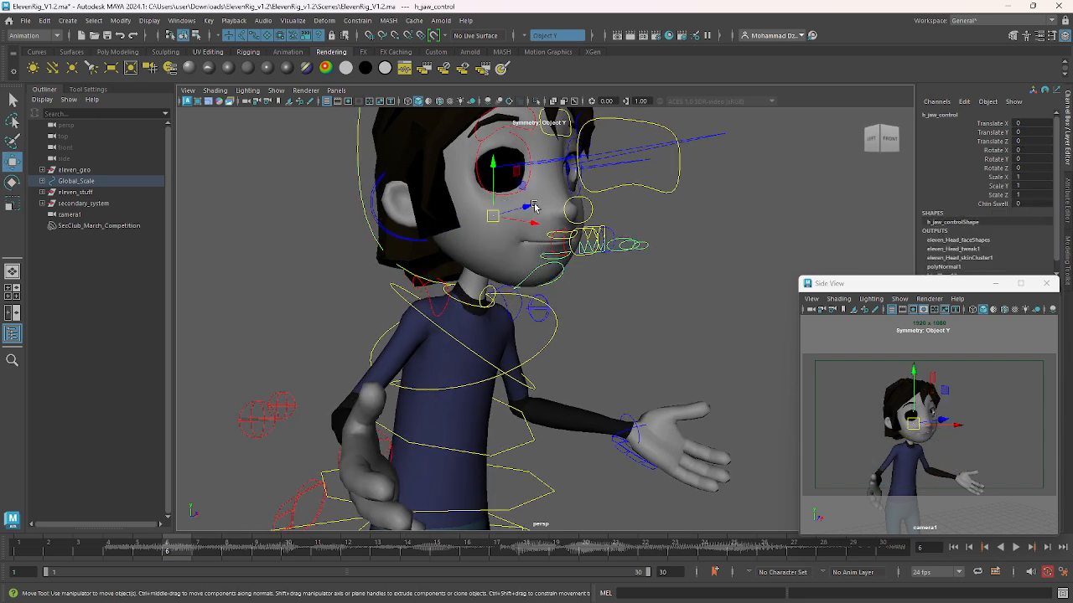
left_click_drag(490, 165, 564, 219)
left_click_drag(578, 256, 533, 272)
key("ctrl+z")
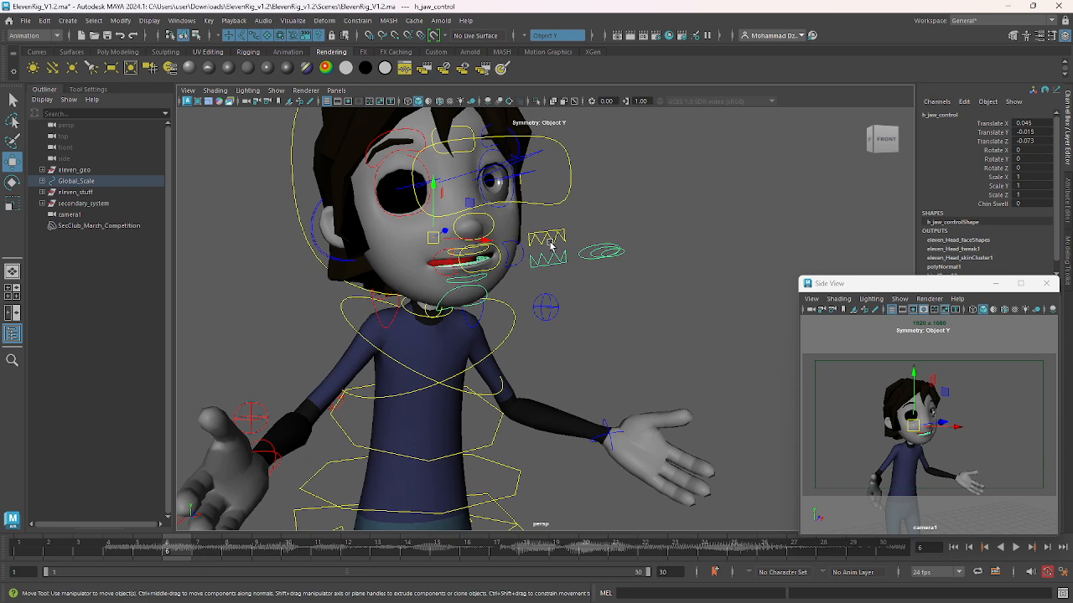
right_click_drag(593, 297, 549, 256, "alt")
left_click_drag(549, 256, 627, 212, "alt")
left_click(635, 208)
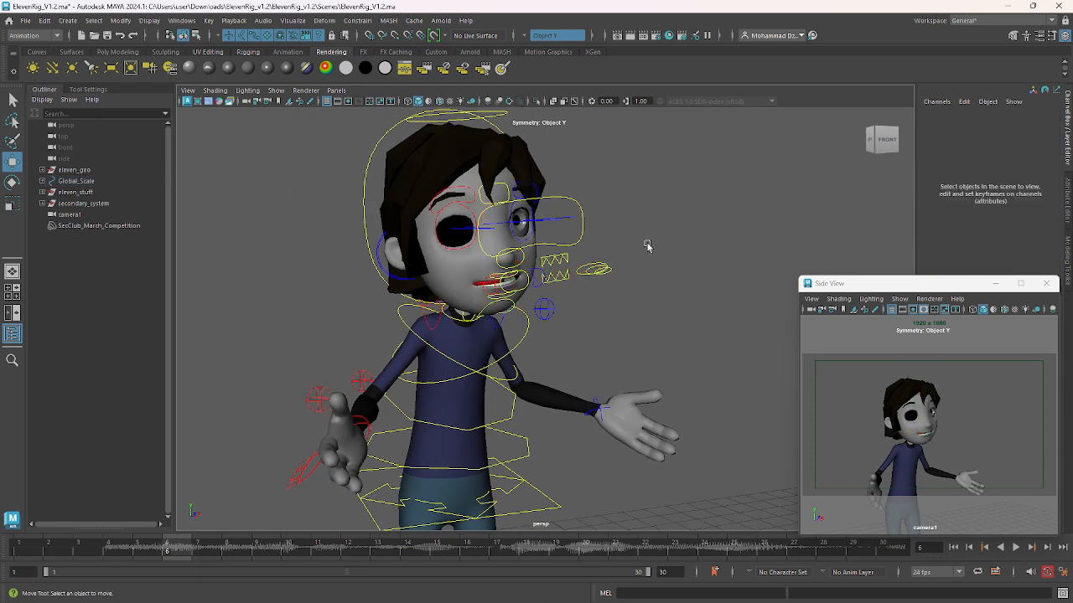
Select all of the character's rig controls and set a key on them at frame 6
right_click_drag(647, 243, 567, 225, "alt")
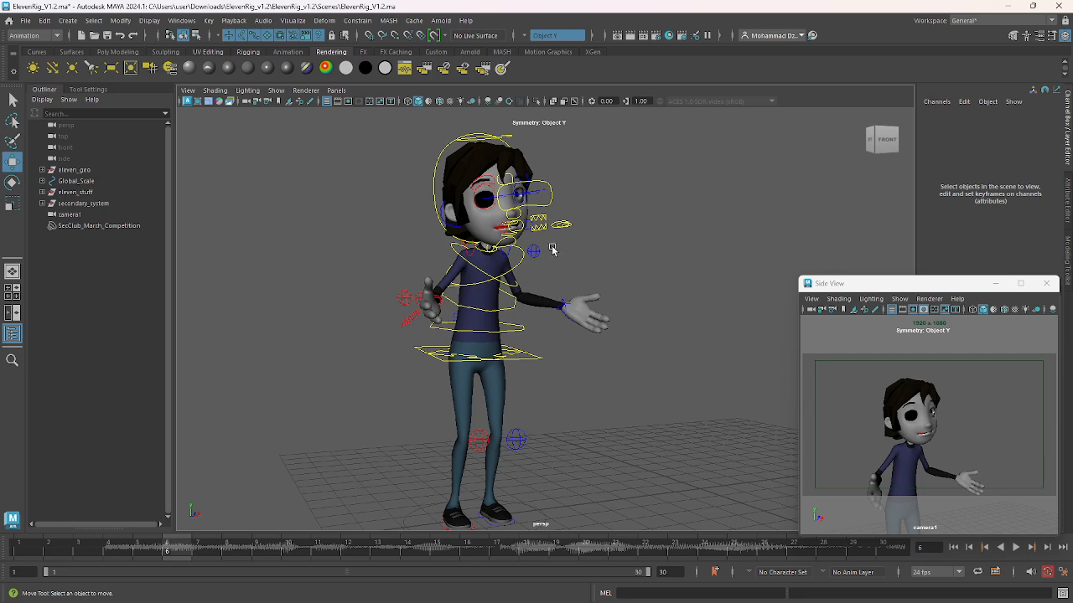
right_click_drag(613, 369, 536, 316, "alt")
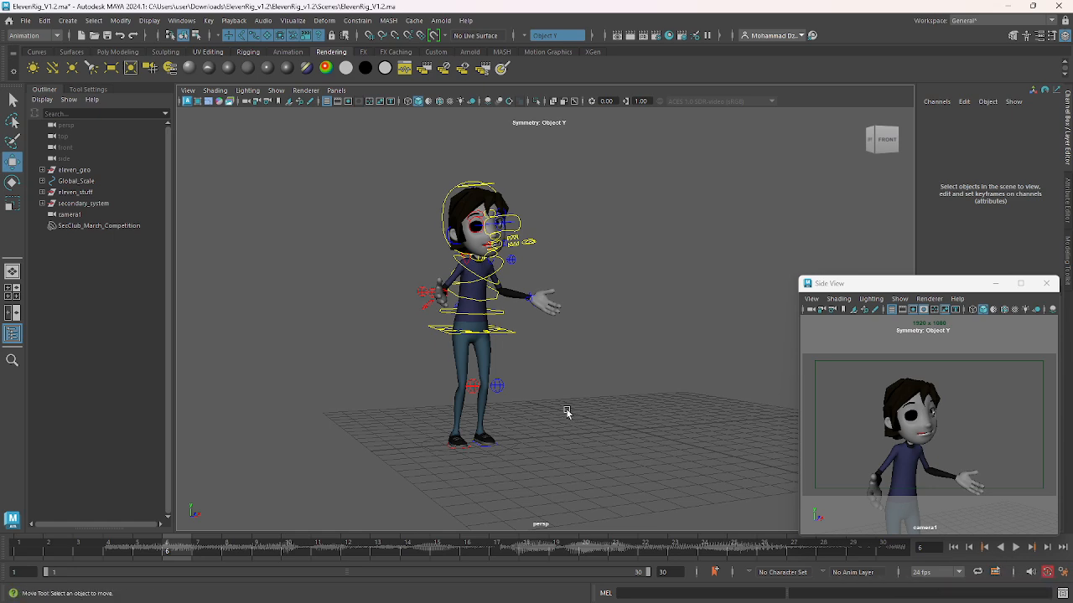
left_click_drag(575, 405, 399, 392, "alt")
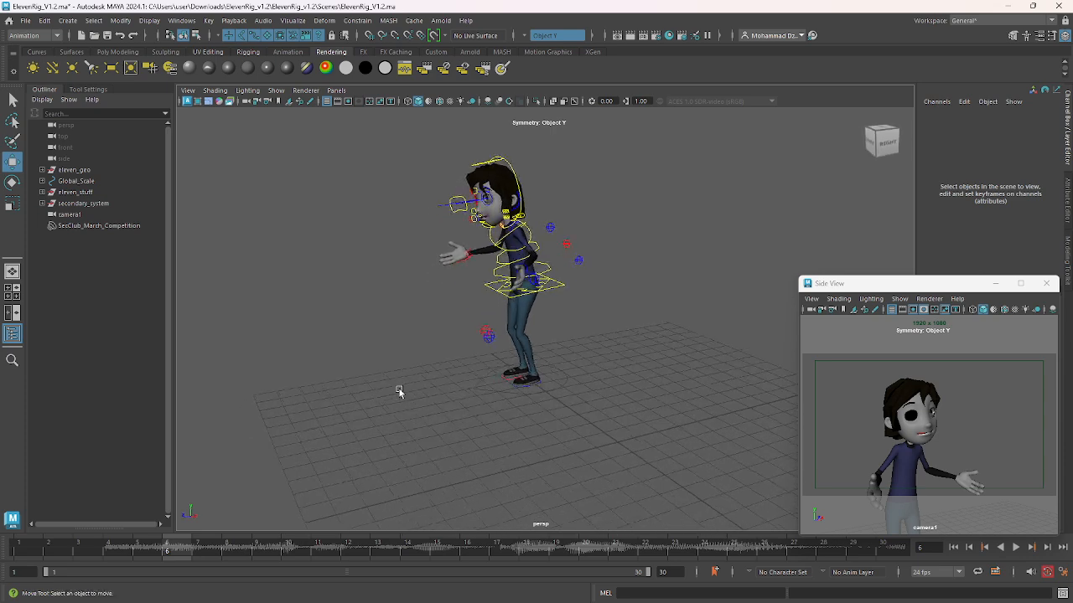
left_click_drag(445, 325, 430, 358, "alt")
left_click_drag(390, 174, 613, 418)
left_click_drag(486, 379, 541, 384, "alt")
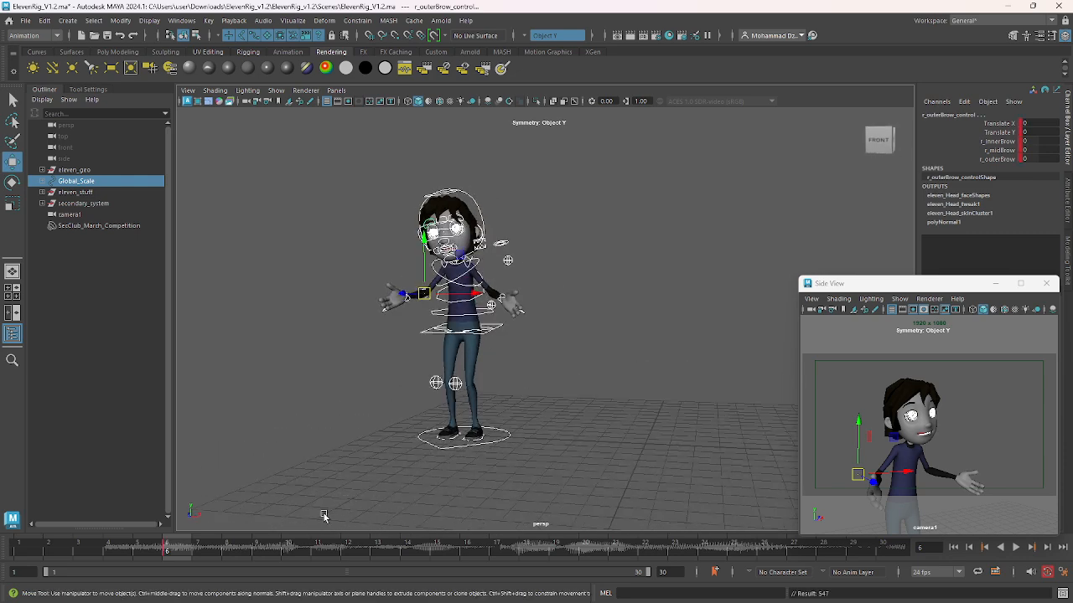
left_click_drag(409, 419, 508, 412, "alt")
middle_click_drag(526, 398, 527, 408, "alt")
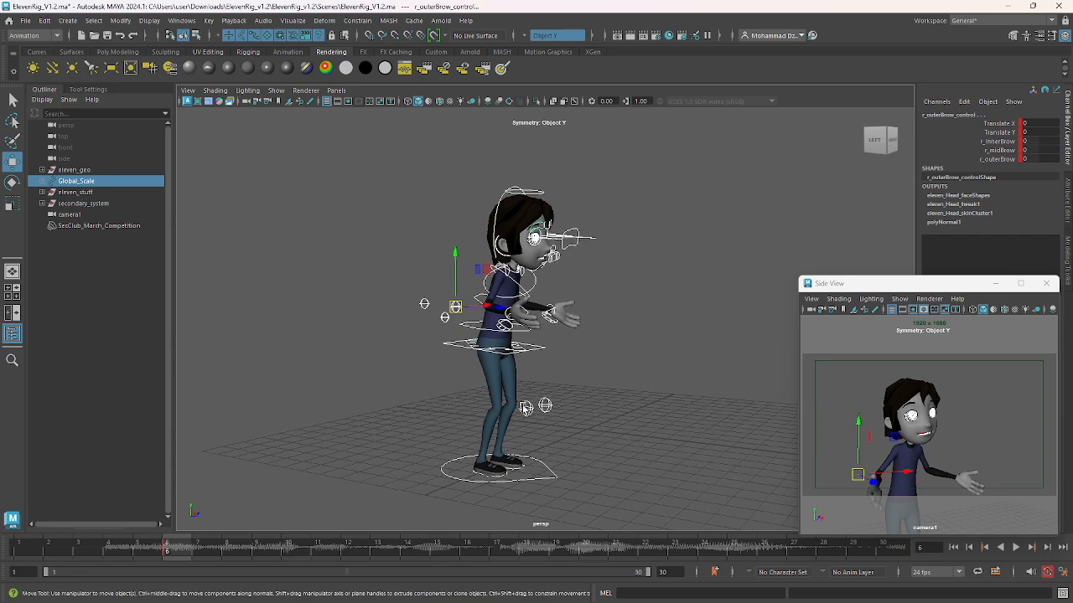
right_click_drag(527, 408, 587, 414, "alt")
middle_click_drag(589, 416, 645, 406, "alt")
right_click_drag(645, 406, 609, 383, "alt")
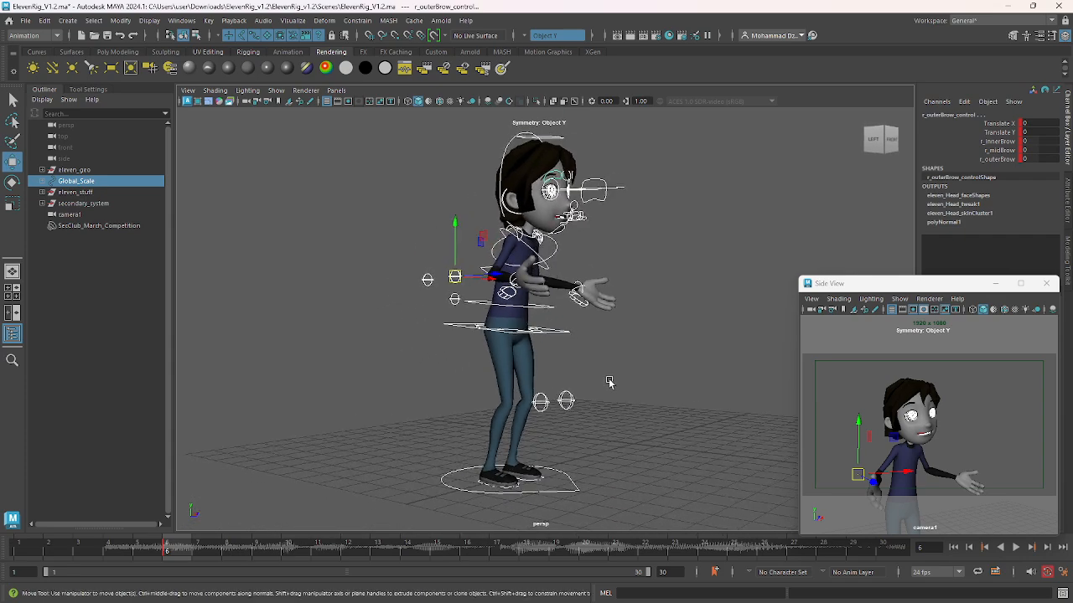
Play the animation with its audio, scrub the opening frames and set the current frame to 1
key("alt+v")
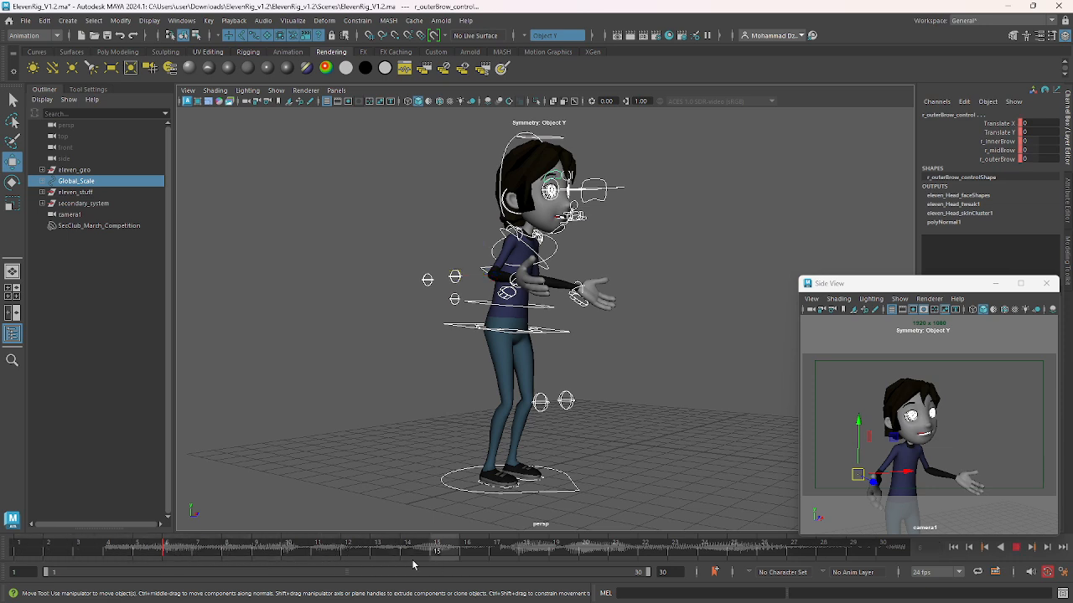
left_click(273, 551)
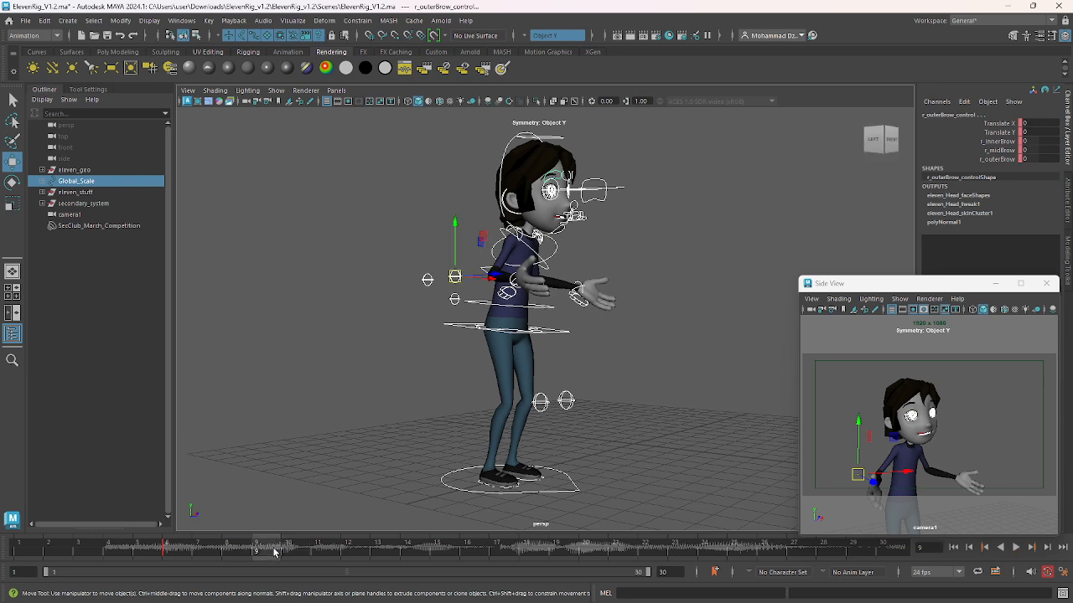
left_click_drag(183, 550, 41, 538)
left_click_drag(548, 342, 515, 380, "alt")
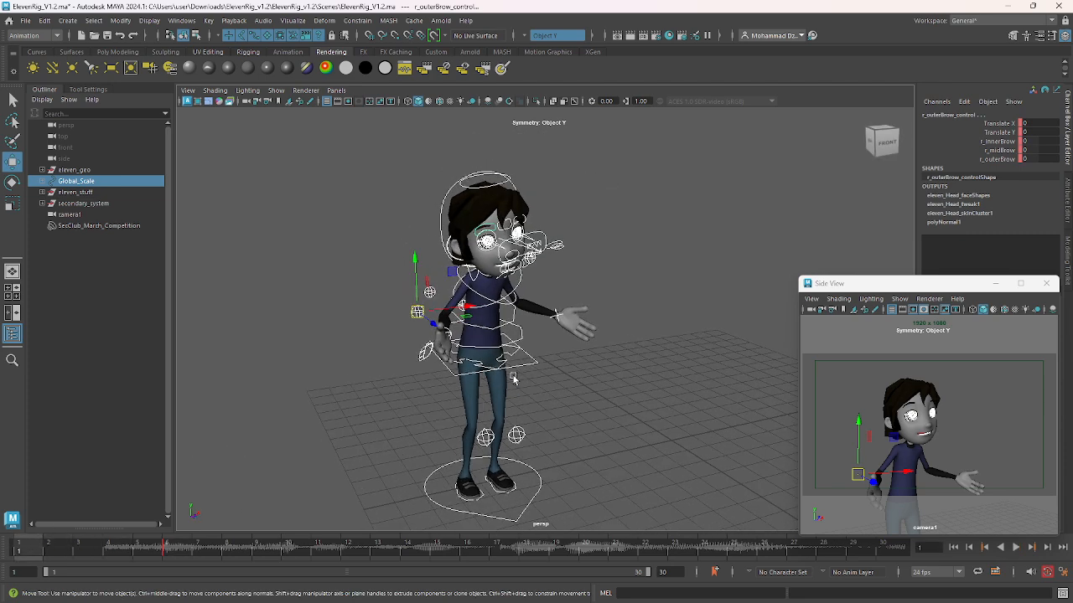
left_click(168, 549)
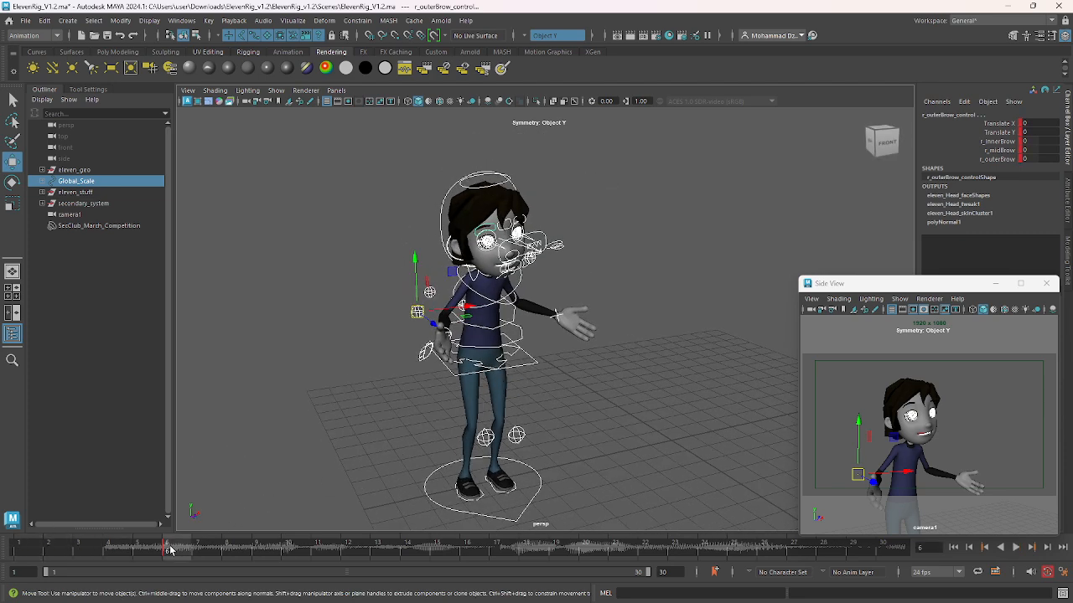
left_click_drag(152, 557, 18, 551)
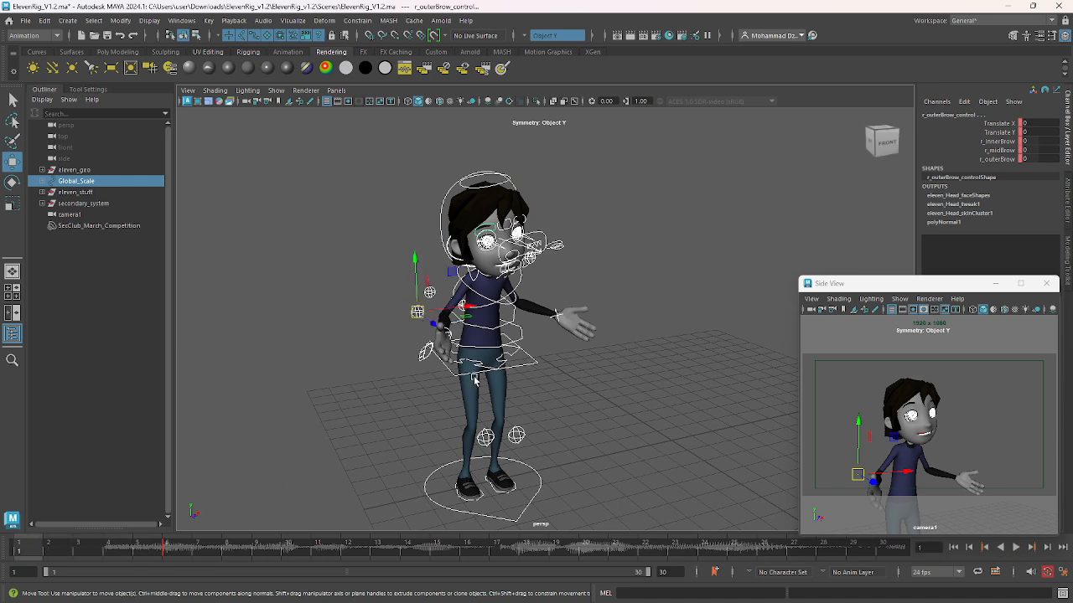
Move body_control backward at frame 1 to 0.02 in Translate Z
middle_click_drag(541, 366, 522, 349, "alt")
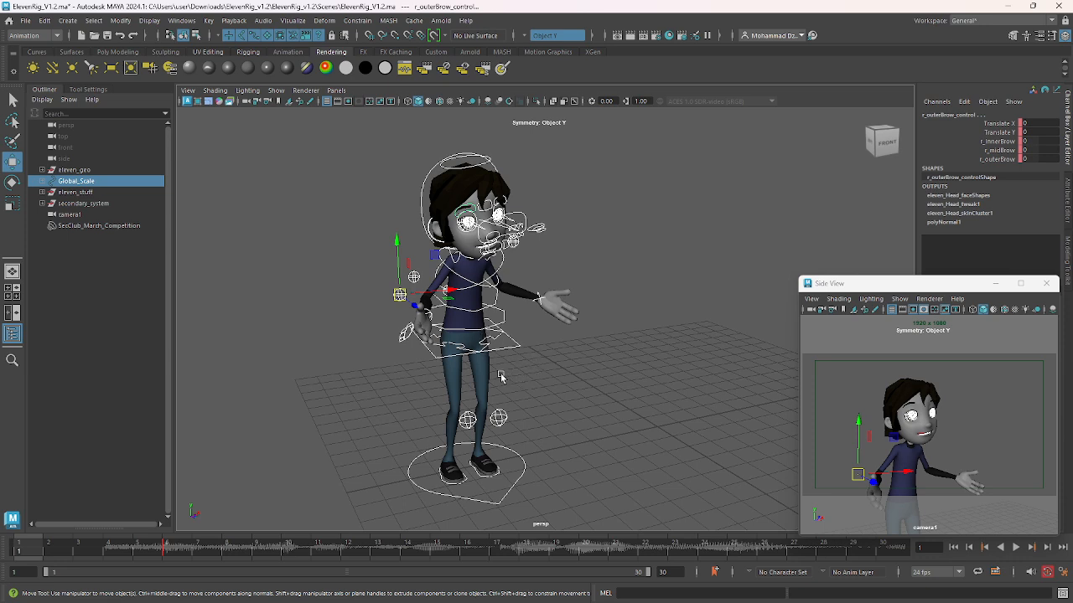
left_click_drag(517, 339, 575, 362, "alt")
left_click(575, 362)
left_click(572, 358)
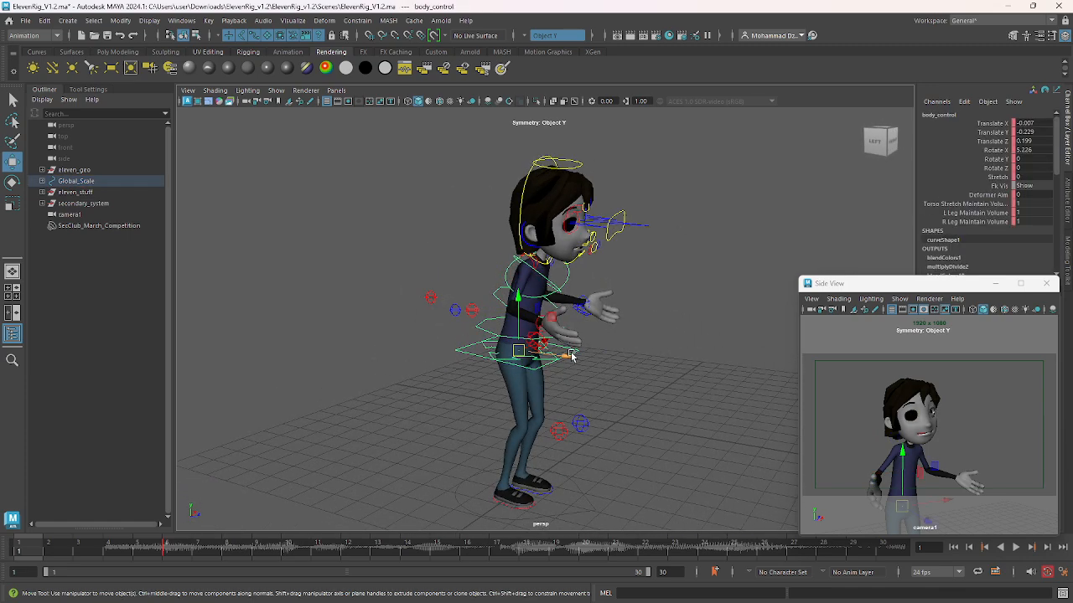
left_click_drag(580, 381, 584, 372, "alt")
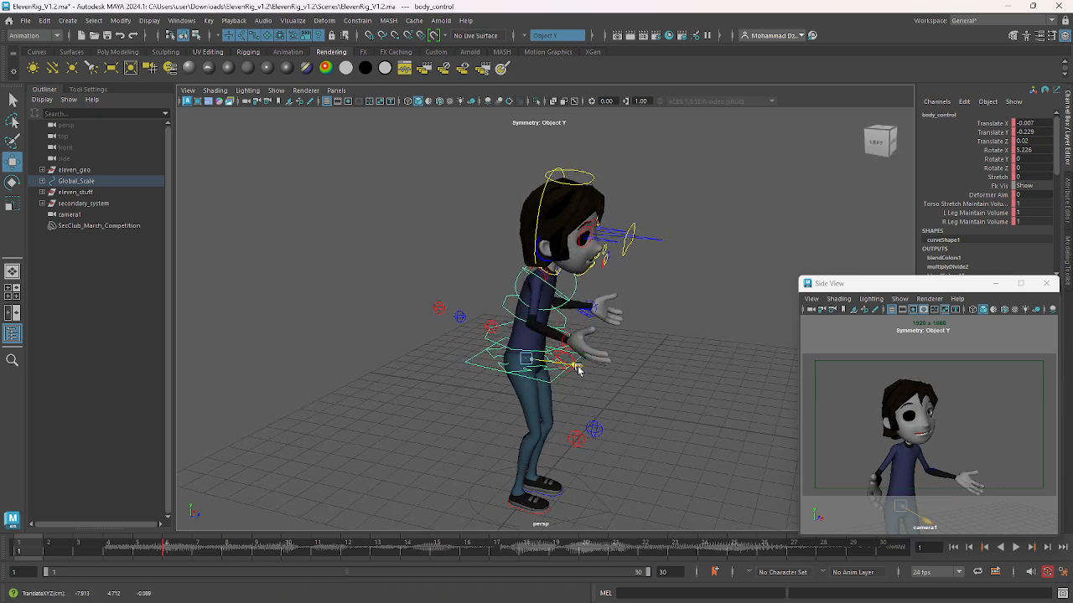
left_click_drag(585, 373, 520, 379, "alt")
scroll(505, 363, "up", 3)
left_click(508, 366)
left_click(520, 380)
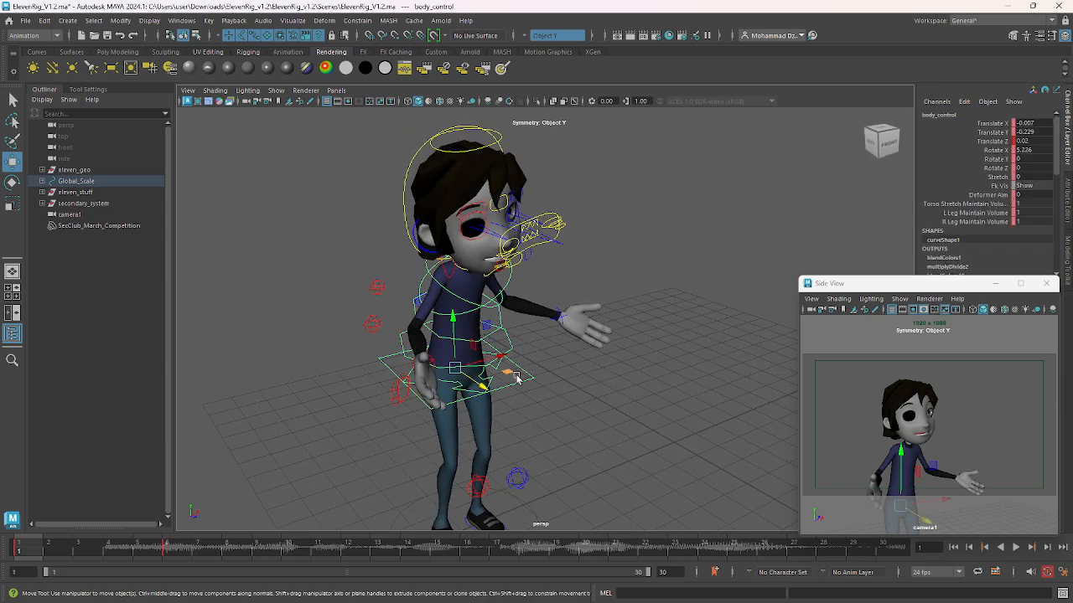
Rotate body_control to about -1.2 in Rotate X so the body stands more upright at frame 1
key("e")
left_click_drag(420, 369, 447, 330)
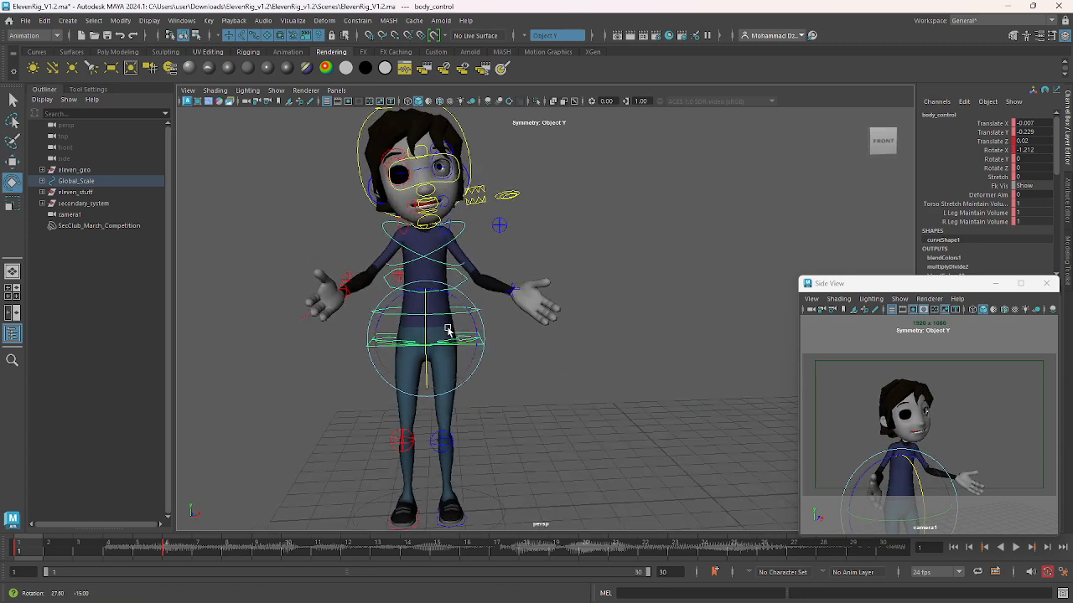
scroll(482, 325, "up", 3)
middle_click_drag(482, 325, 474, 398, "alt")
left_click_drag(474, 397, 518, 391, "alt")
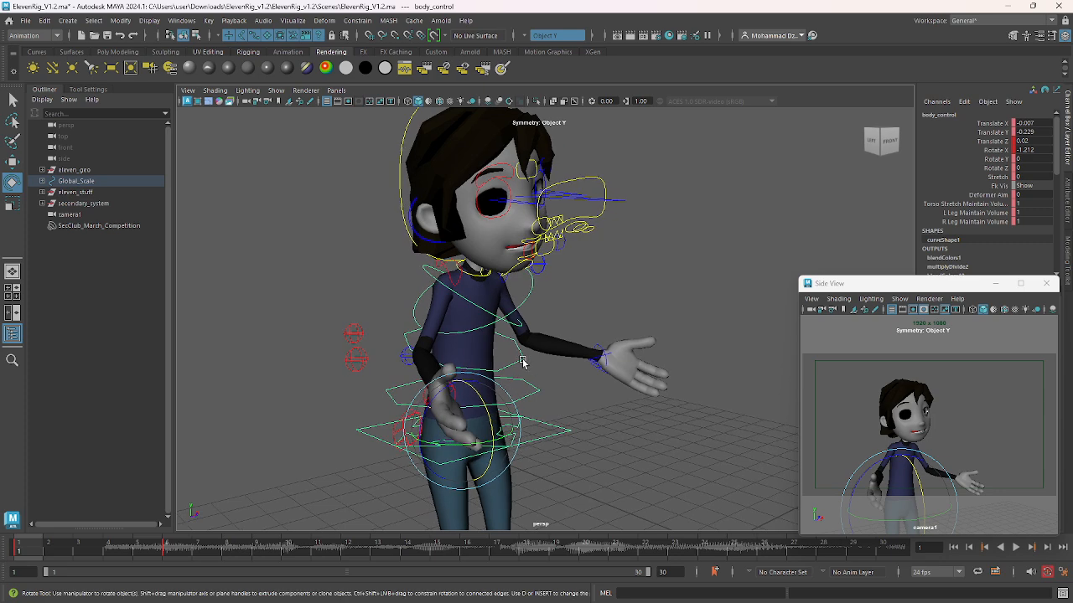
Straighten the upper body by rotating torso_FK_2_control to about 12.5 and chest_IK_control to about -0.3 in Rotate X
left_click(521, 363)
left_click_drag(506, 346, 488, 331)
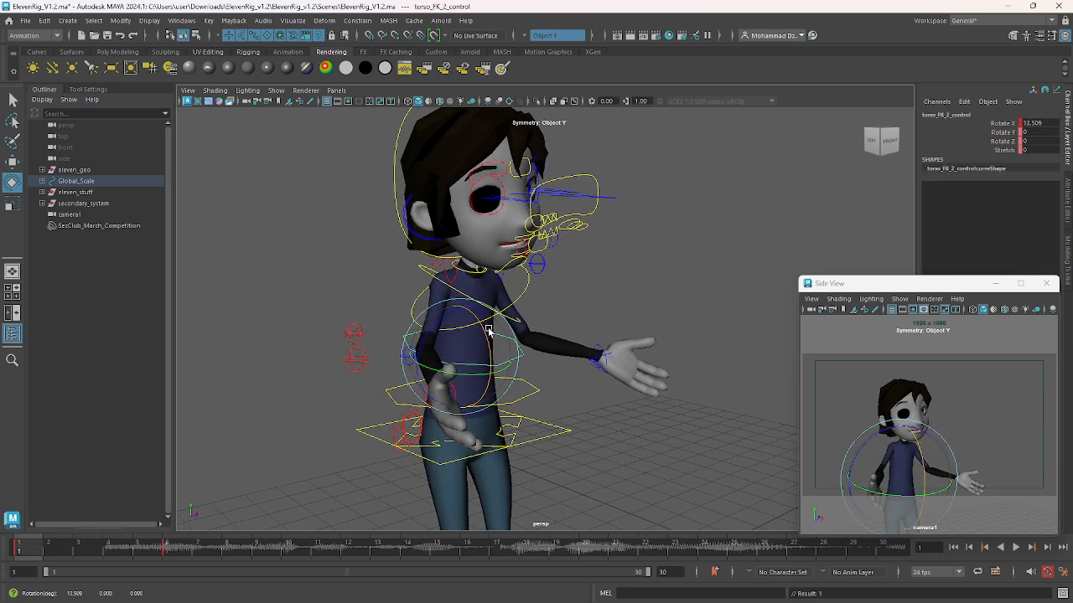
left_click(521, 302)
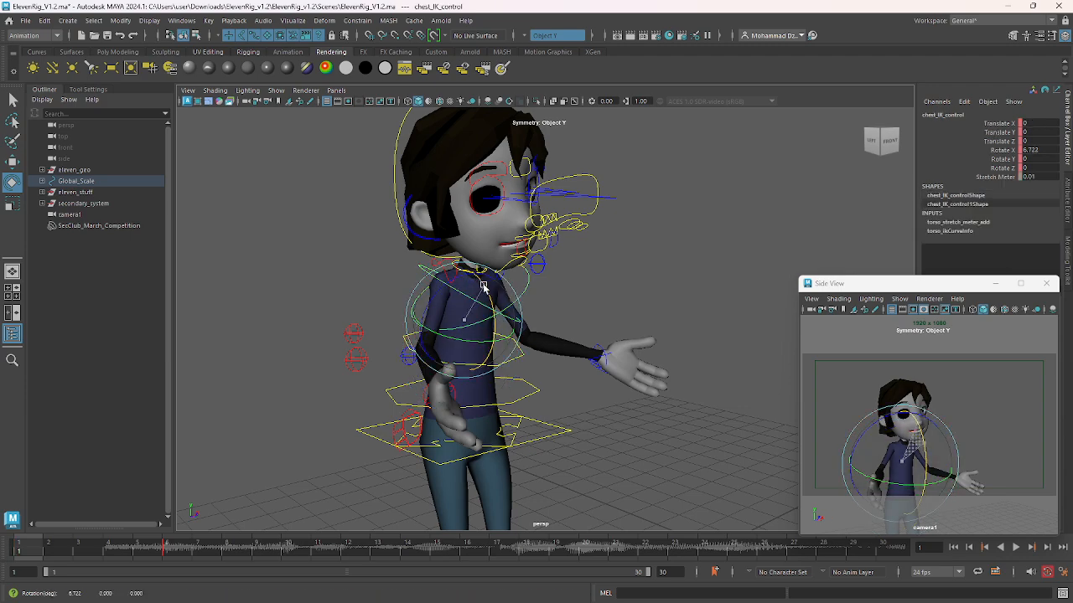
left_click_drag(485, 290, 429, 364)
right_click_drag(429, 365, 450, 442, "alt")
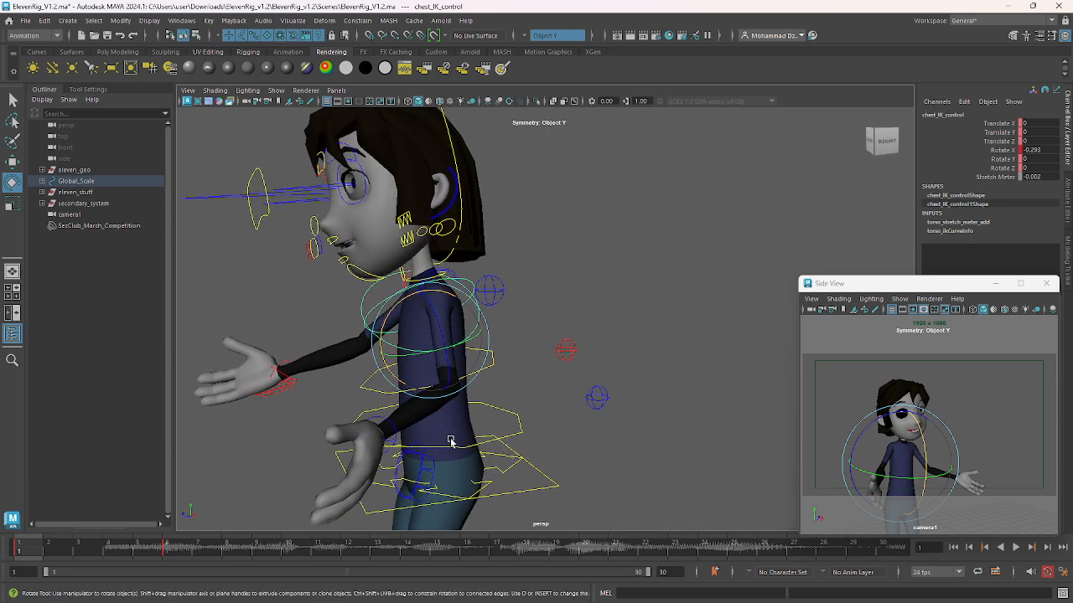
Move l_wrist_IK_control to about -1.26, -1.94, 0.76 to reposition the left hand at frame 1
left_click(402, 432)
key("w")
left_click_drag(379, 434, 514, 444)
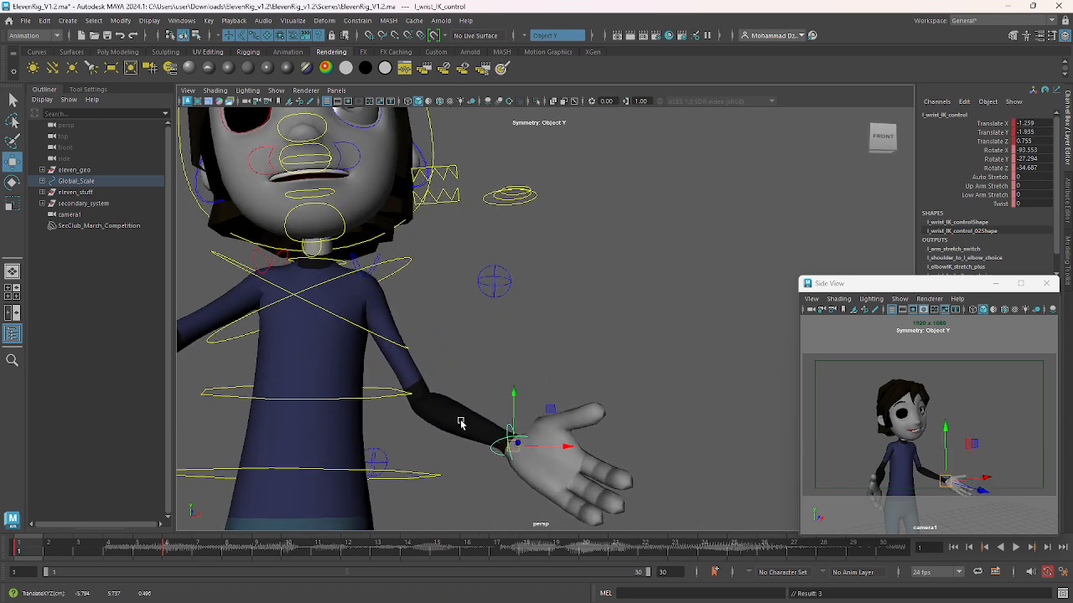
left_click_drag(315, 401, 427, 404, "alt")
middle_click_drag(428, 404, 459, 365, "alt")
scroll(459, 372, "down", 3)
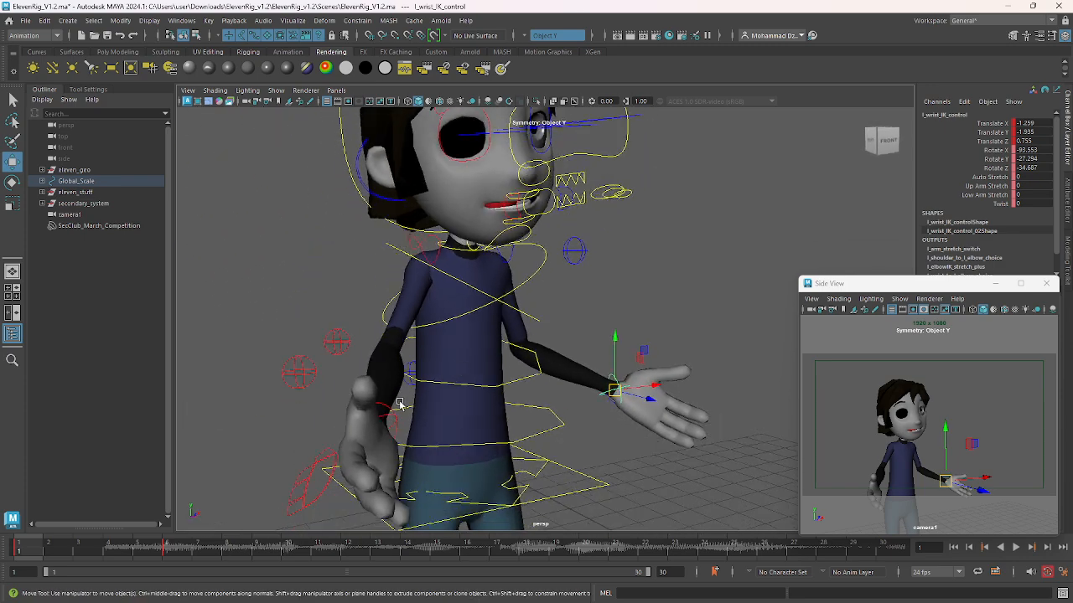
Move r_wrist_IK_control to about -1.94, -2.07, -1.44 to lower and pull back the right hand at frame 1
left_click(390, 410)
left_click_drag(459, 374, 386, 376, "alt")
left_click_drag(245, 351, 428, 384)
middle_click_drag(427, 385, 327, 352, "alt")
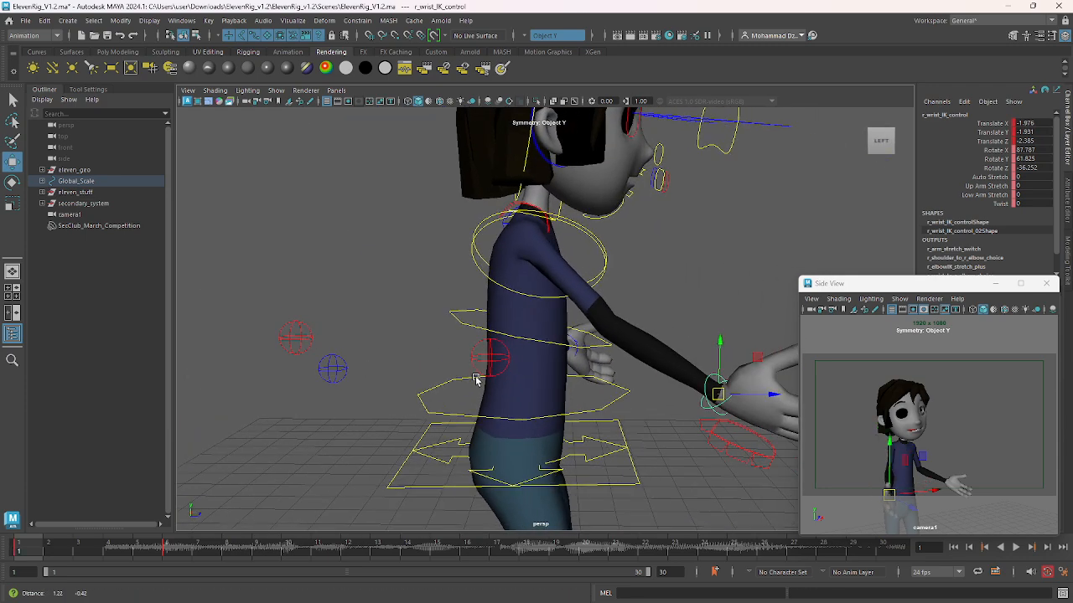
left_click_drag(712, 388, 503, 410)
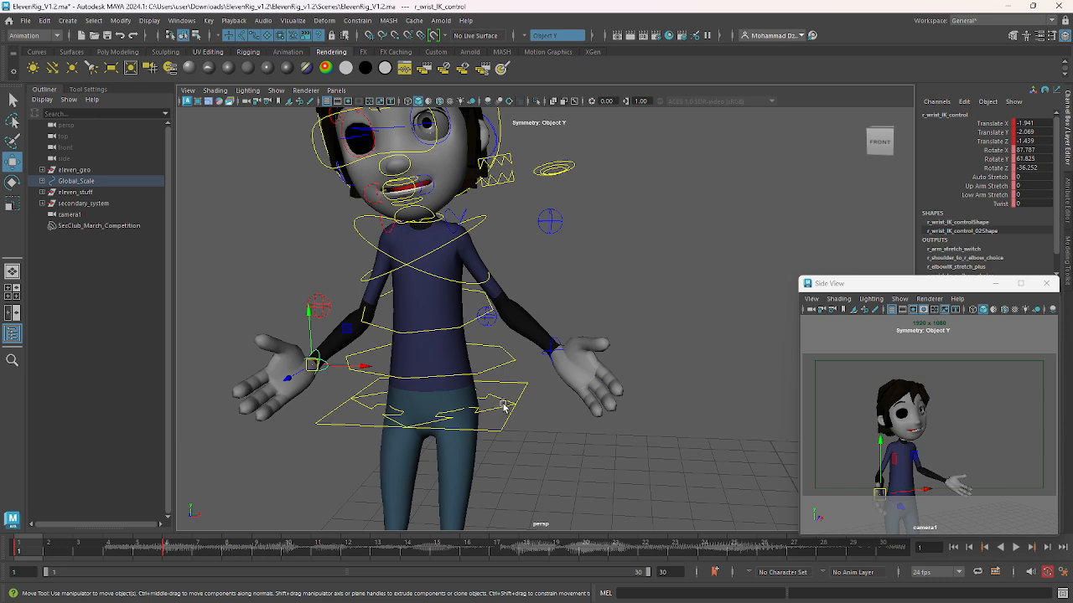
Compare the key poses at frames 1 and 6 by stepping back and forth between them
left_click_drag(426, 374, 491, 335, "alt")
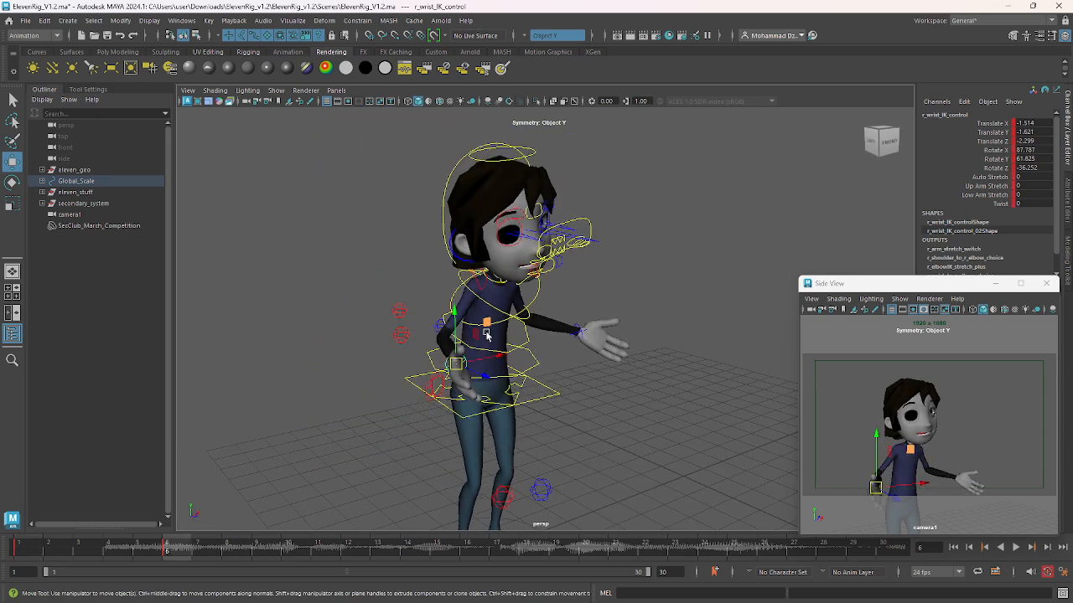
key("period")
key("comma")
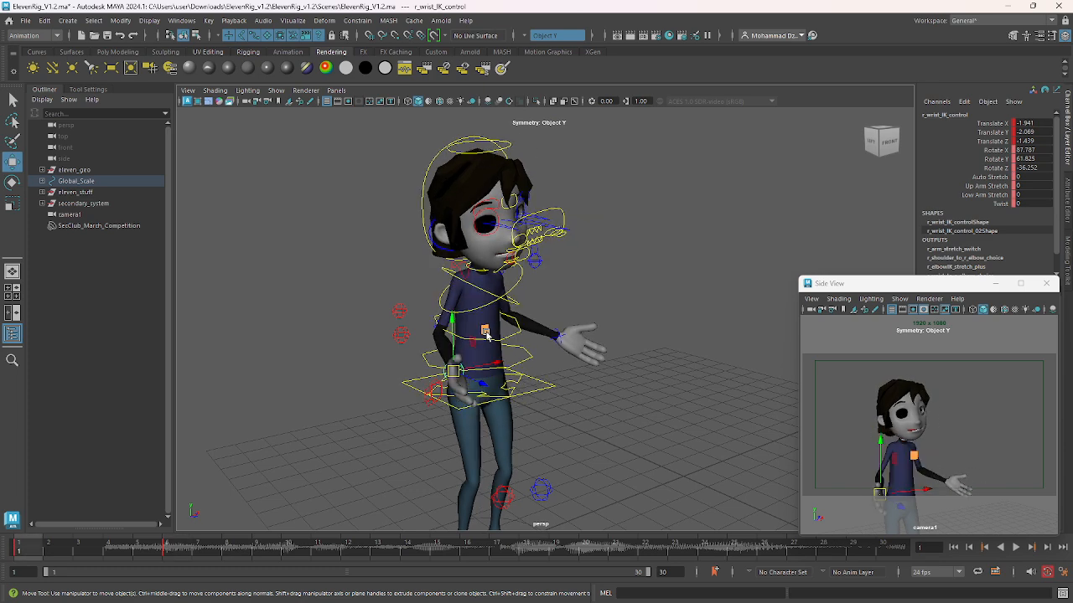
key("period")
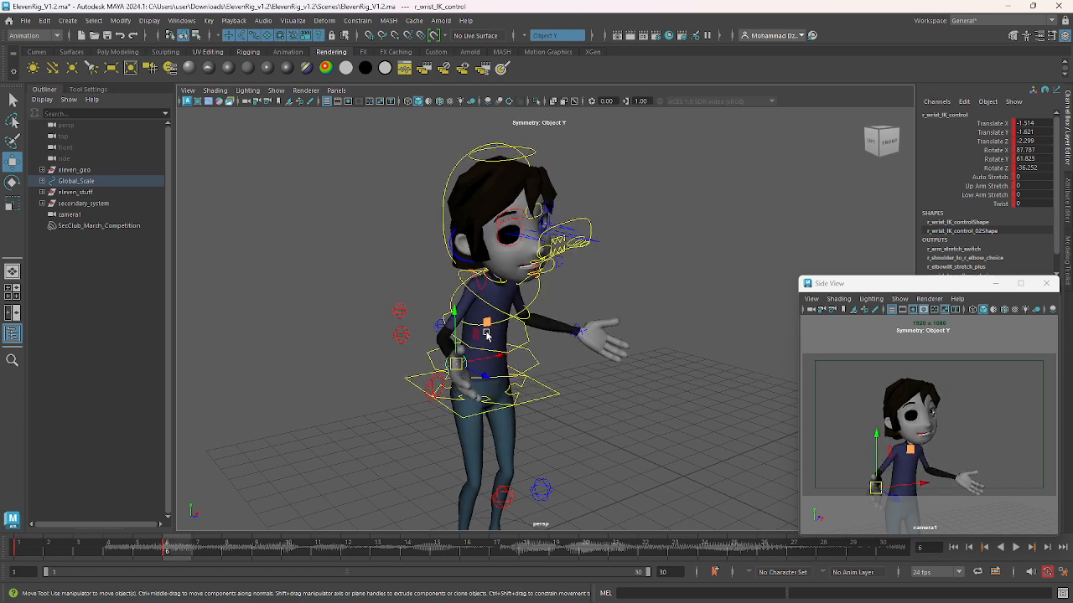
key("comma")
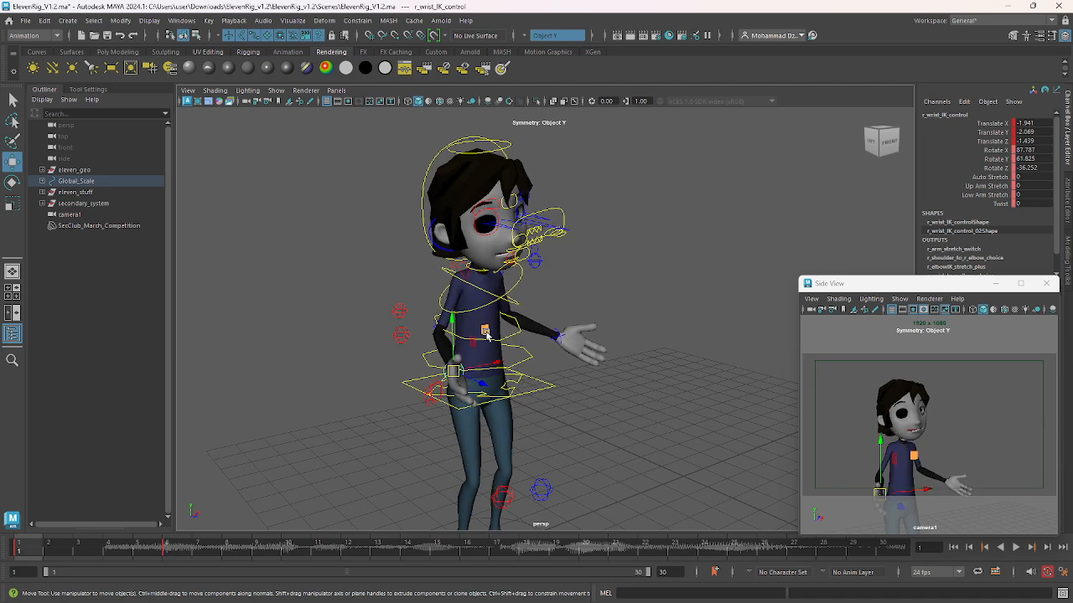
Move l_wrist_IK_control to about -1.57, -2.05, 0.83 and rotate it to about -70.2, -58.2, -34.7 at frame 1
left_click_drag(472, 335, 419, 347, "alt")
right_click_drag(419, 347, 521, 403, "alt")
left_click_drag(538, 313, 551, 347, "alt")
left_click(483, 316)
left_click(553, 350)
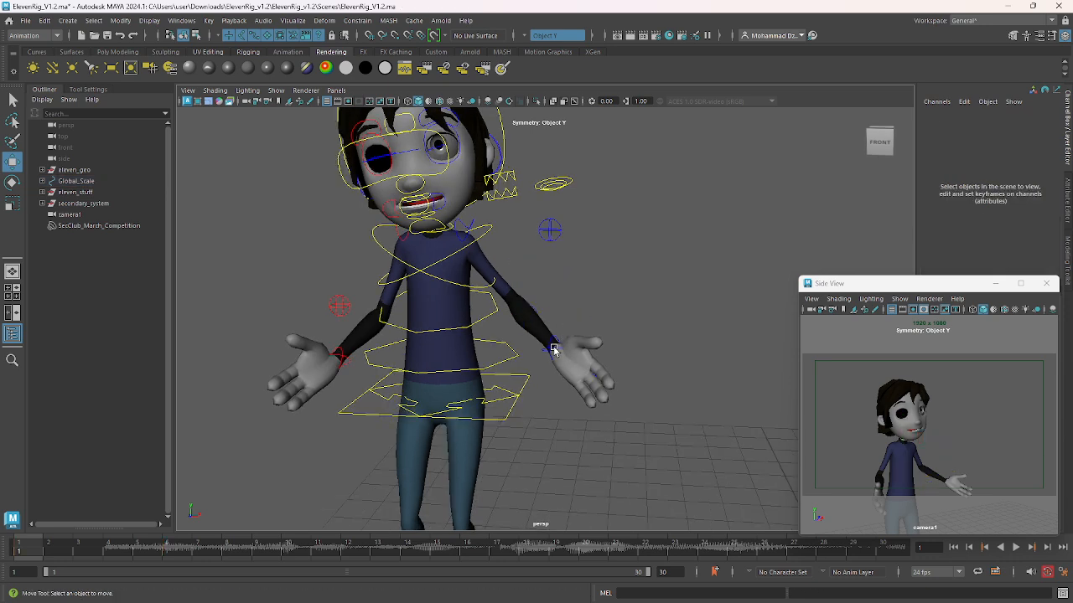
left_click(555, 350)
key("e")
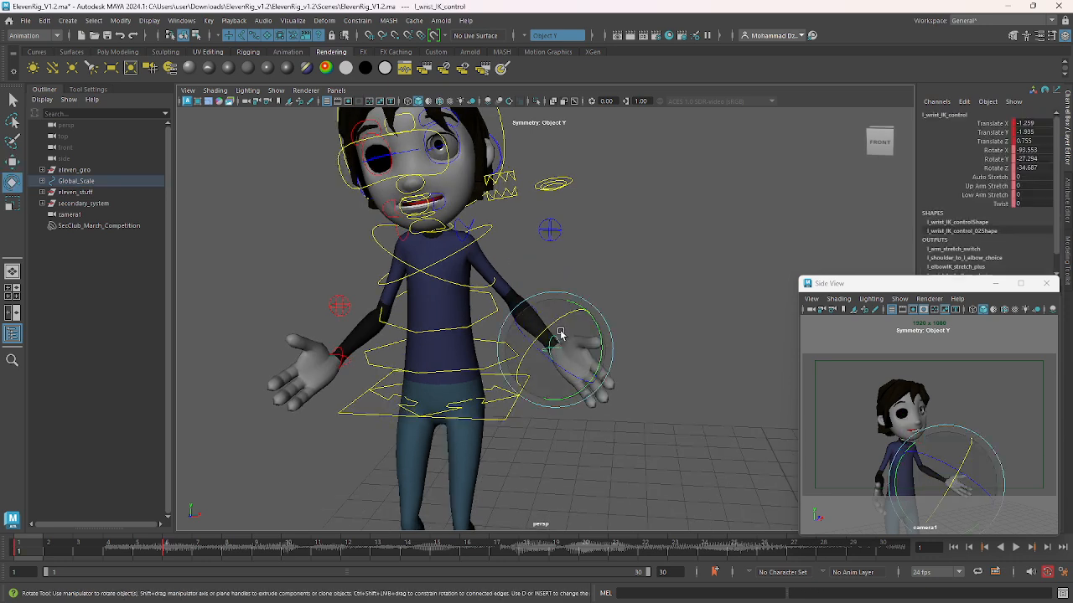
key("e")
left_click_drag(554, 345, 529, 373)
key("w")
right_click_drag(529, 374, 620, 407, "alt")
left_click_drag(620, 408, 655, 393, "alt")
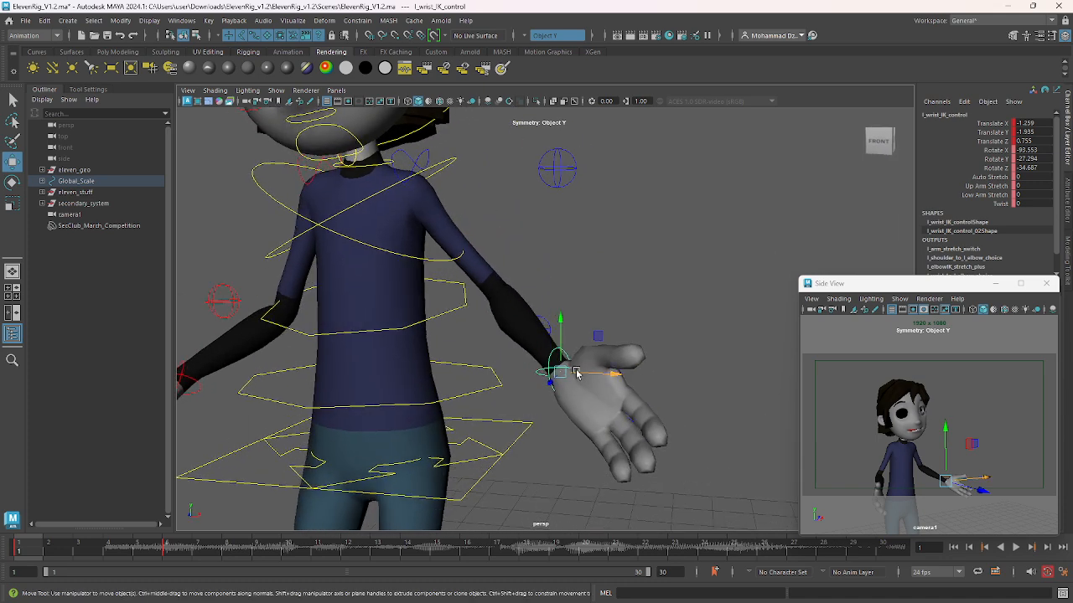
left_click_drag(558, 372, 391, 378)
key("e")
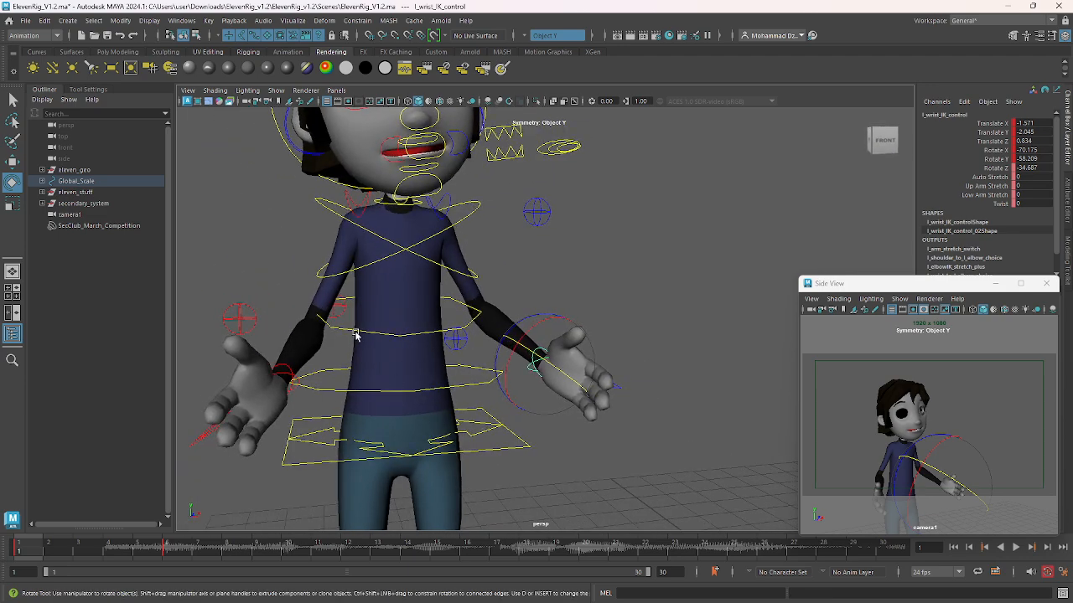
Move r_elbow_IK_pole_vector sideways away from the torso at frame 1
left_click(343, 312)
key("w")
left_click_drag(385, 309, 363, 307)
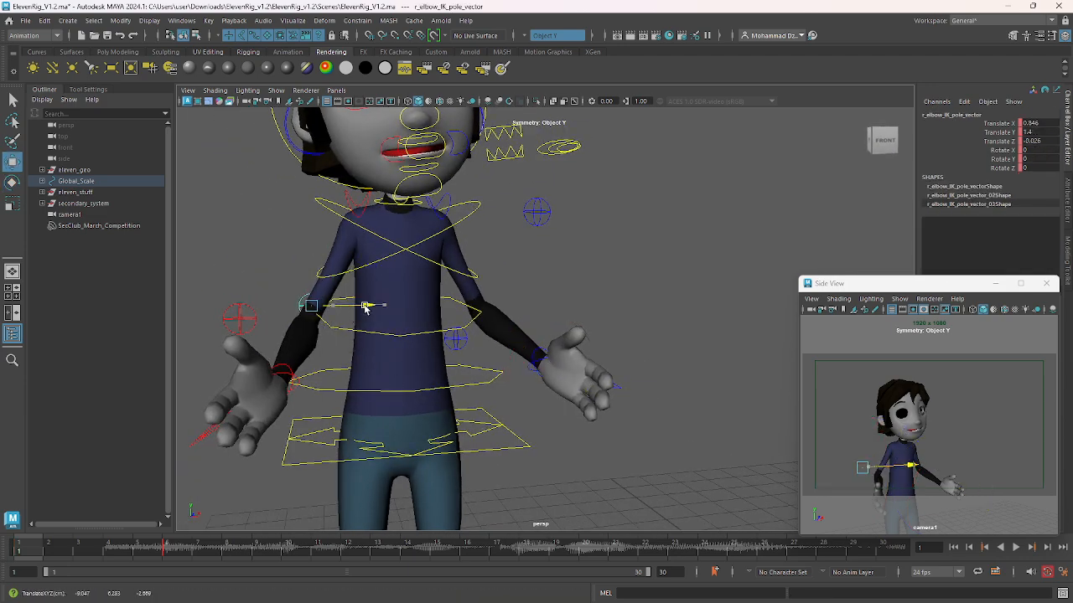
Move r_wrist_IK_control to about -2.13, -2.05, -1.40 and rotate it to about 92.3, 70.2, -51.2 at frame 1
left_click(289, 377)
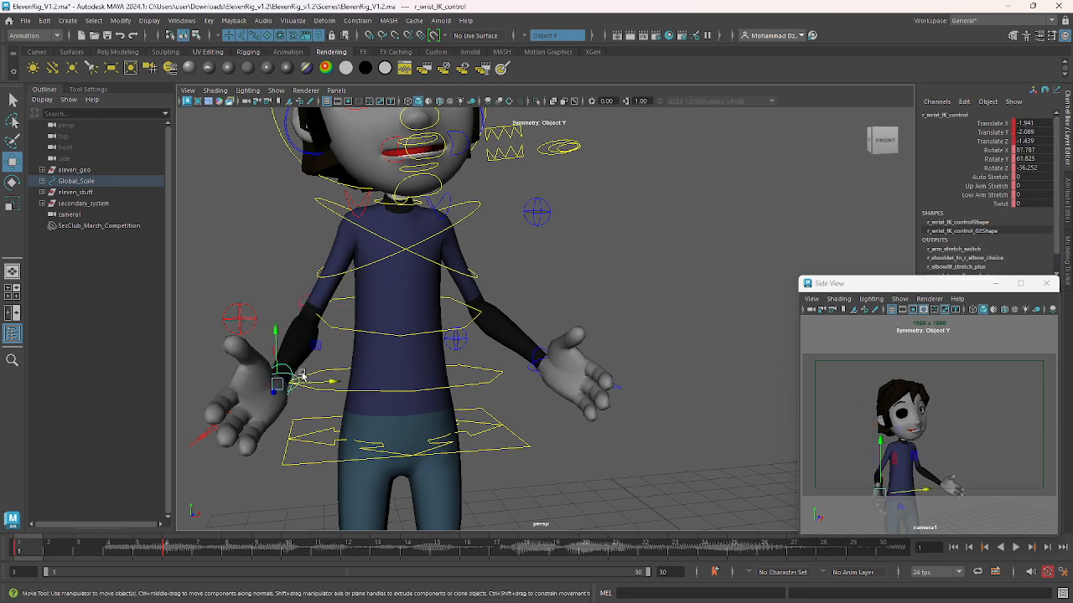
left_click_drag(333, 383, 339, 383)
left_click_drag(403, 367, 410, 367, "alt")
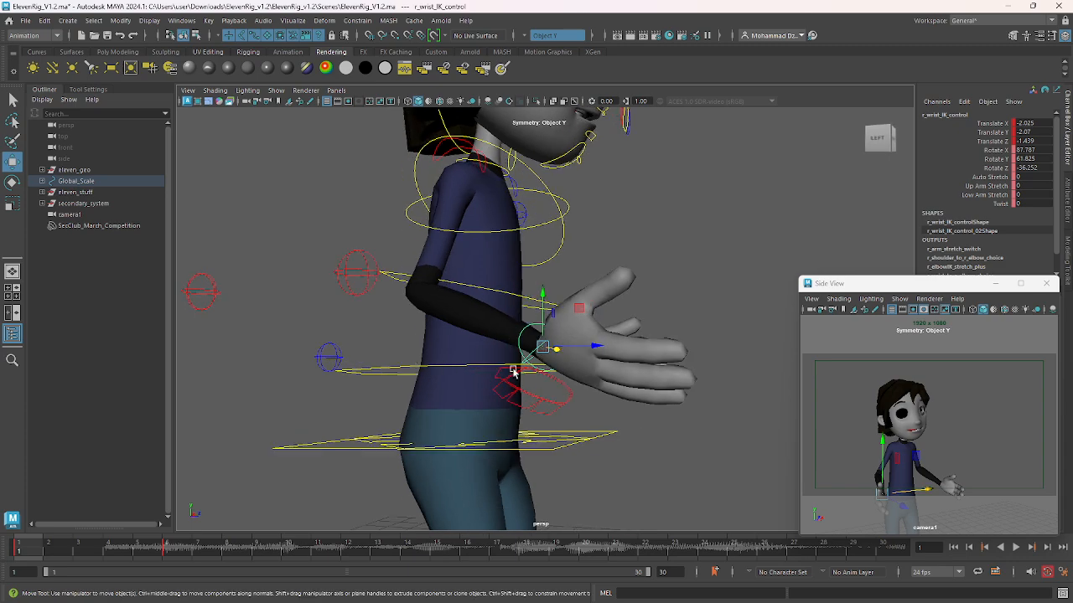
left_click_drag(570, 372, 440, 374, "alt")
left_click_drag(299, 364, 378, 366)
key("e")
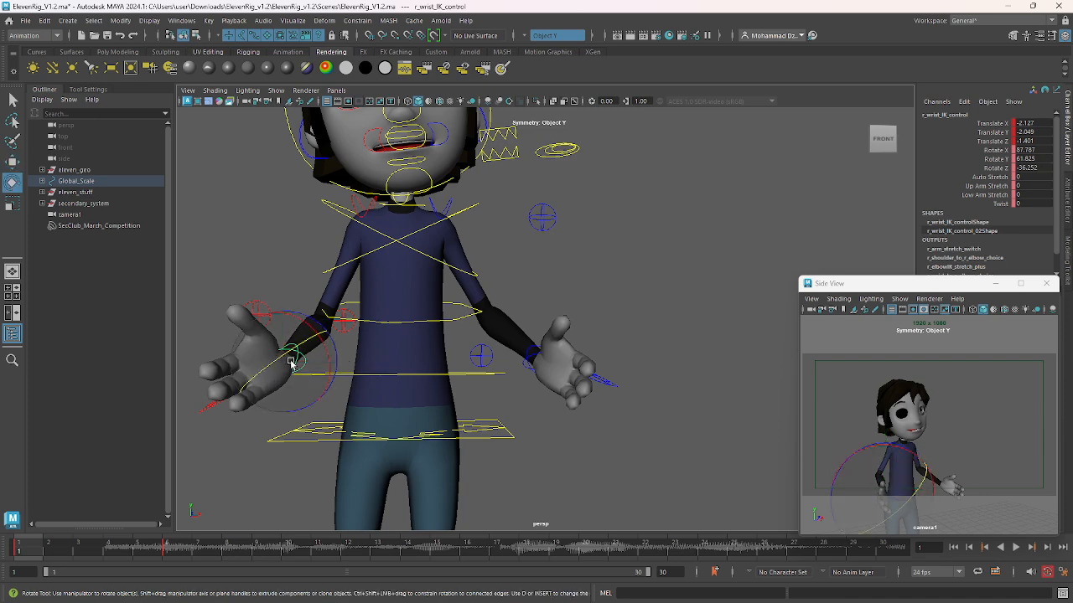
mouse_move(290, 359)
left_mouse_down()
mouse_move(331, 352)
mouse_move(337, 367)
mouse_move(331, 339)
mouse_move(303, 339)
mouse_move(292, 357)
left_mouse_up()
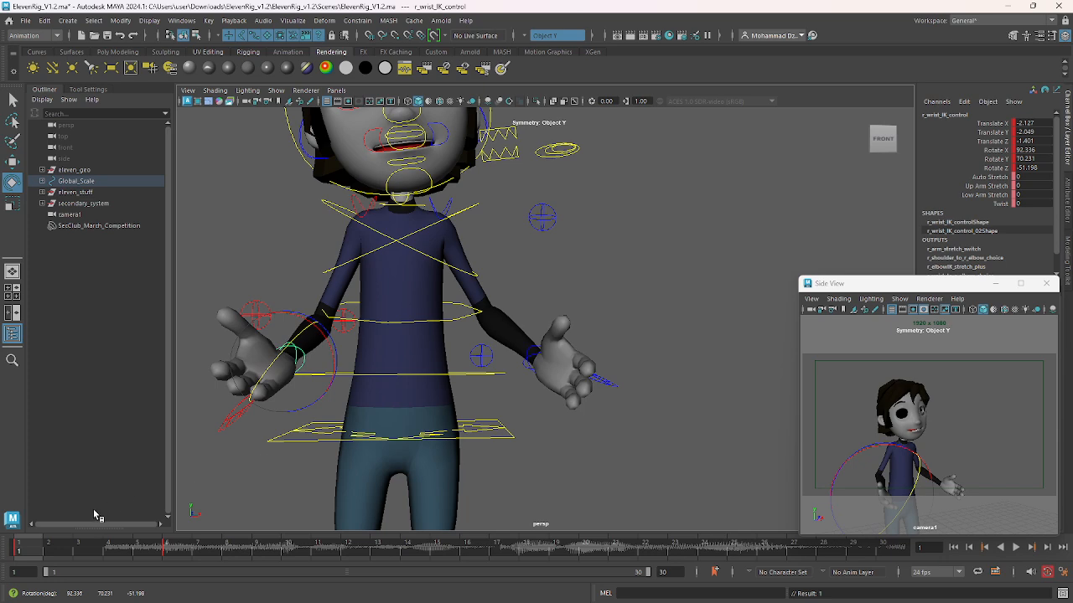
key("alt+v")
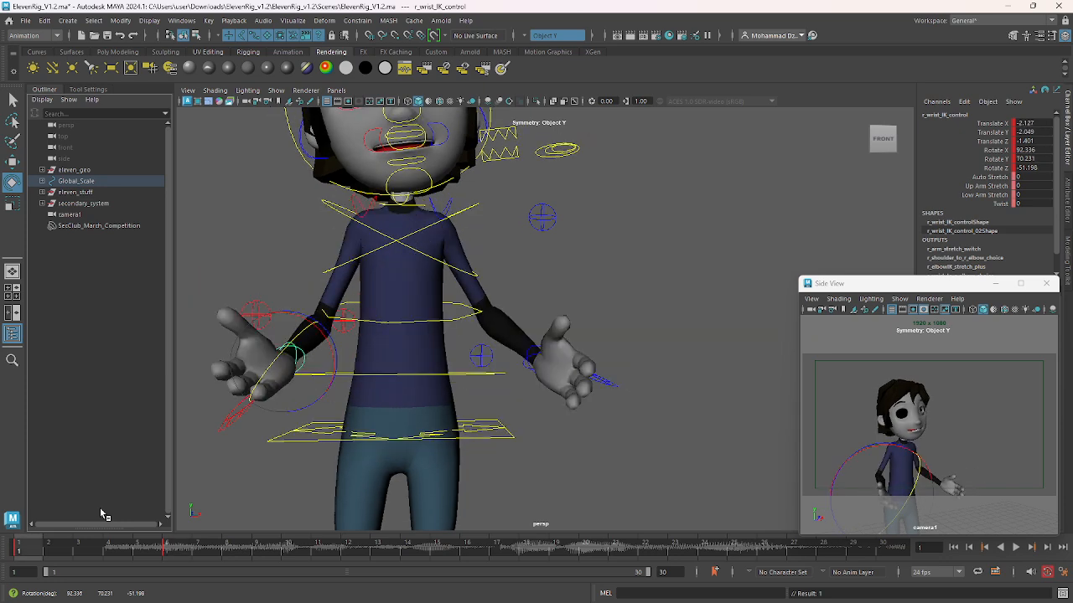
Level the head by rotating head_IK_control to about 0.2, -0.1, 3.1 at frame 1
left_click_drag(429, 301, 423, 337, "alt")
left_click(332, 200)
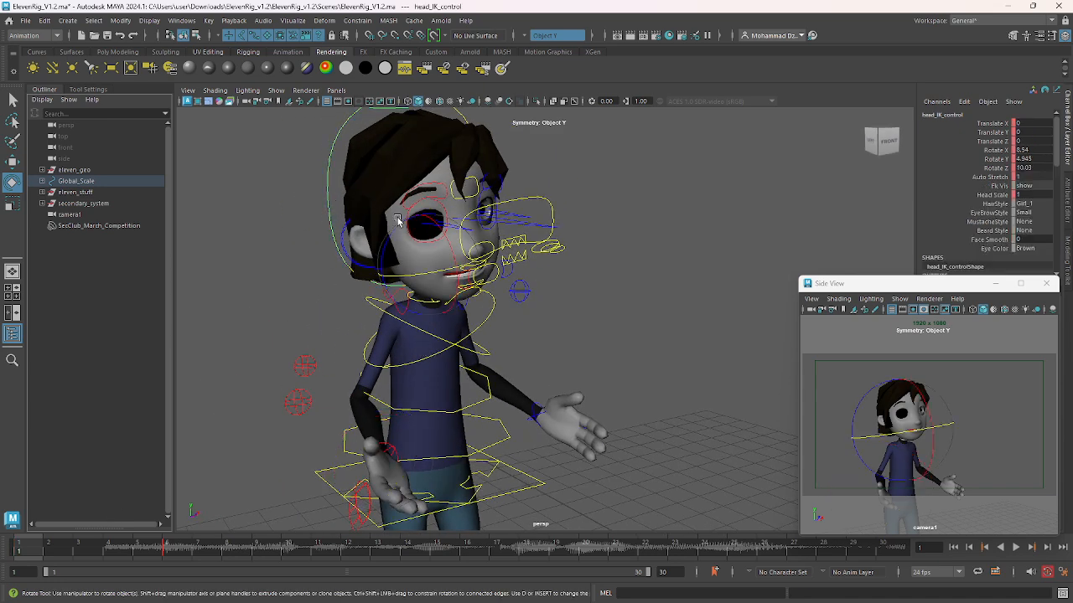
key("e")
mouse_move(406, 249)
left_mouse_down()
mouse_move(423, 249)
mouse_move(370, 250)
mouse_move(365, 237)
mouse_move(410, 237)
left_mouse_up()
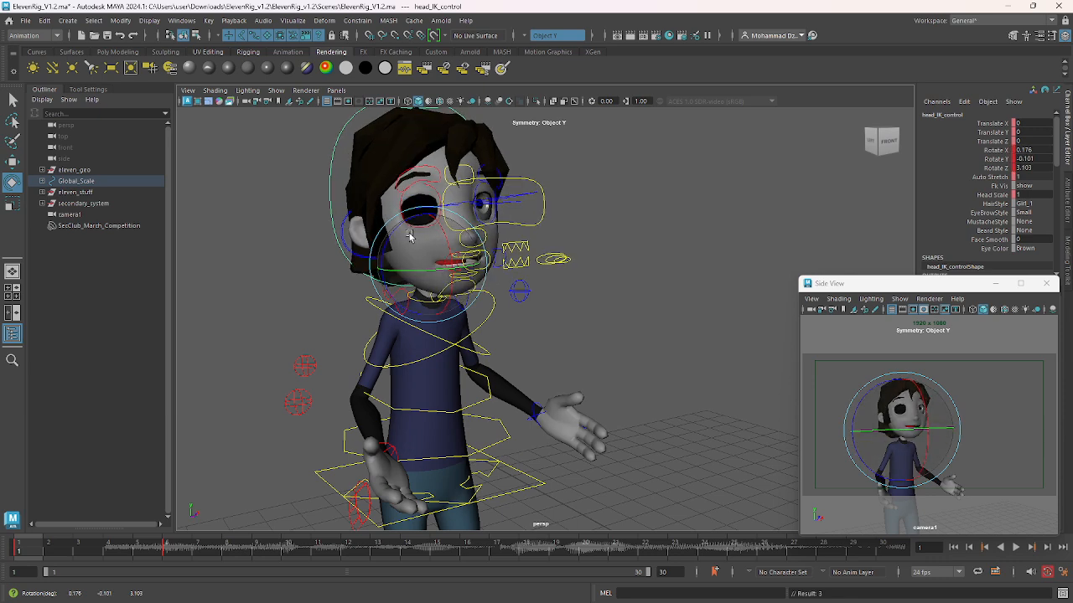
Select all of the character's rig controls and set a key on them at frame 1
right_click_drag(514, 416, 354, 315, "alt")
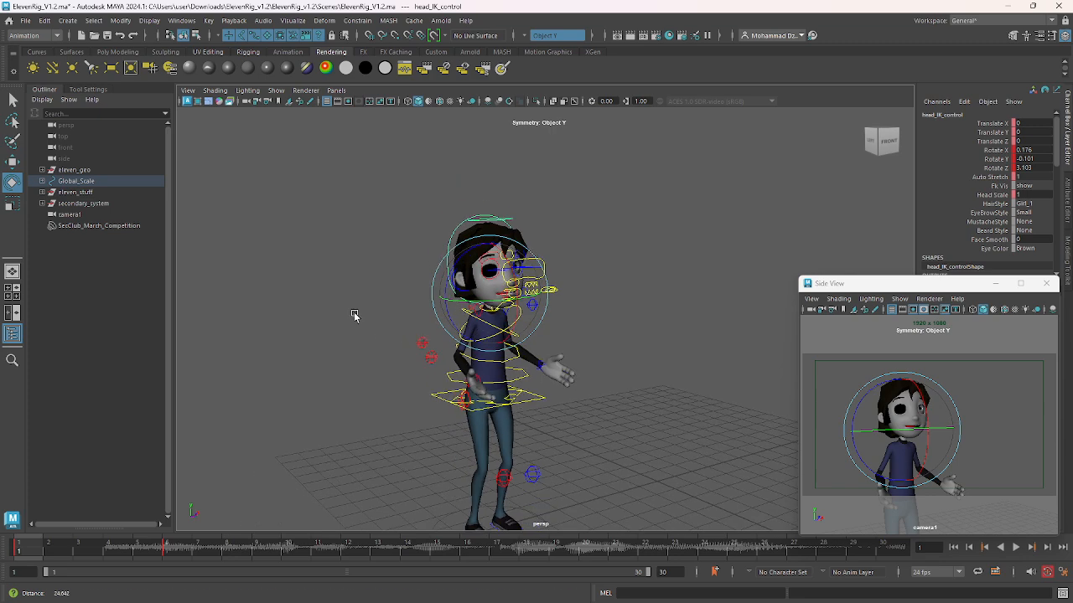
left_click_drag(559, 374, 470, 383, "alt")
middle_click_drag(470, 383, 452, 327, "alt")
left_click_drag(452, 328, 365, 325, "alt")
left_click_drag(358, 162, 600, 474)
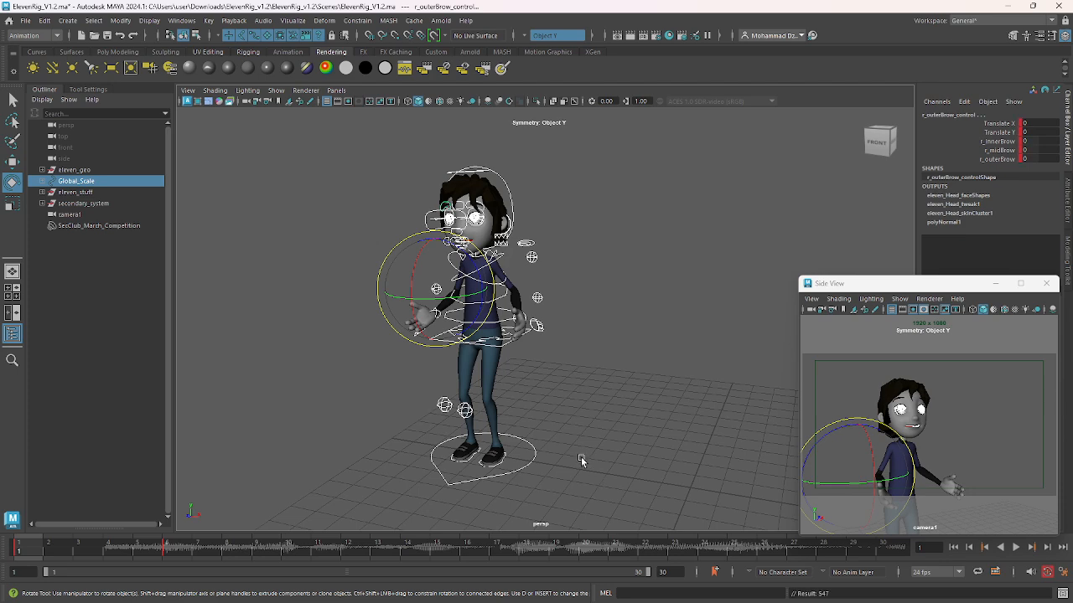
Play the audio and scrub between frames 1 and 6 to check the pose change from the side
left_click_drag(337, 405, 445, 394, "alt")
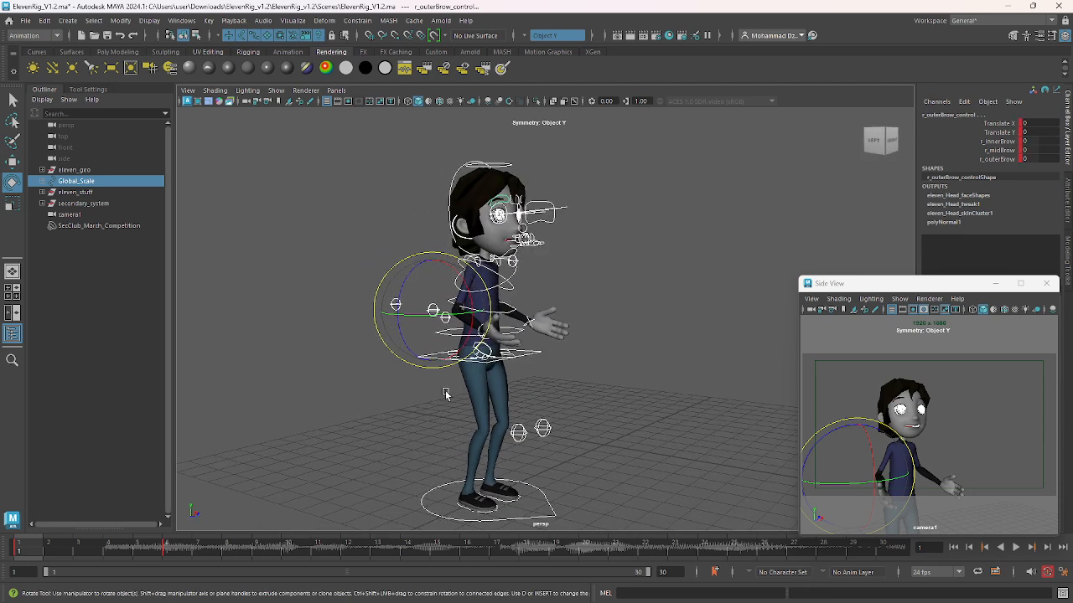
right_click_drag(446, 394, 411, 378, "alt")
middle_click_drag(406, 383, 397, 360, "alt")
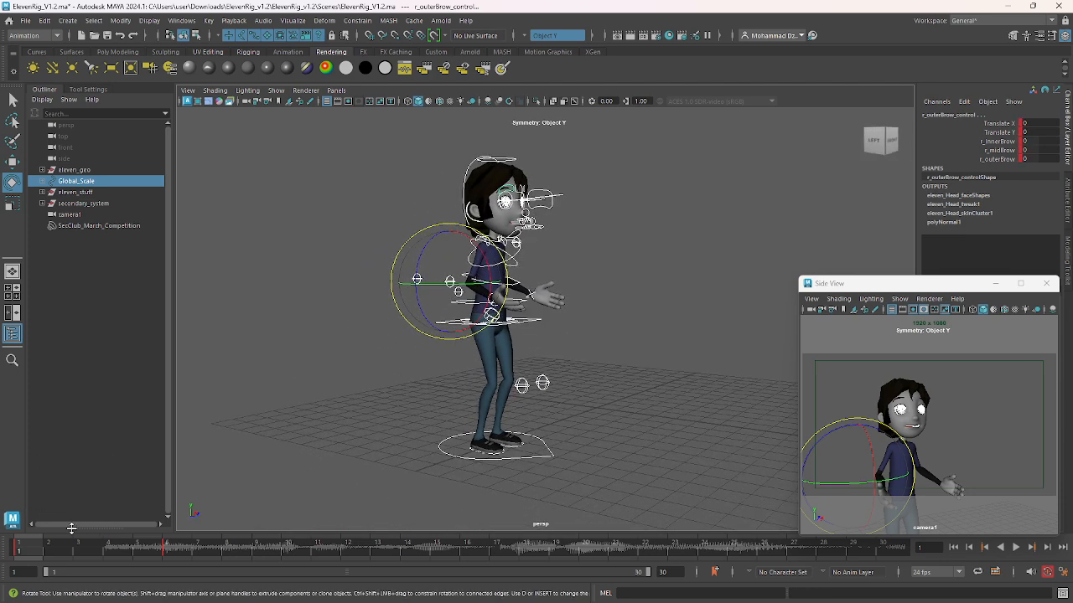
key("alt+v")
left_click_drag(23, 554, 167, 556)
left_click(293, 366)
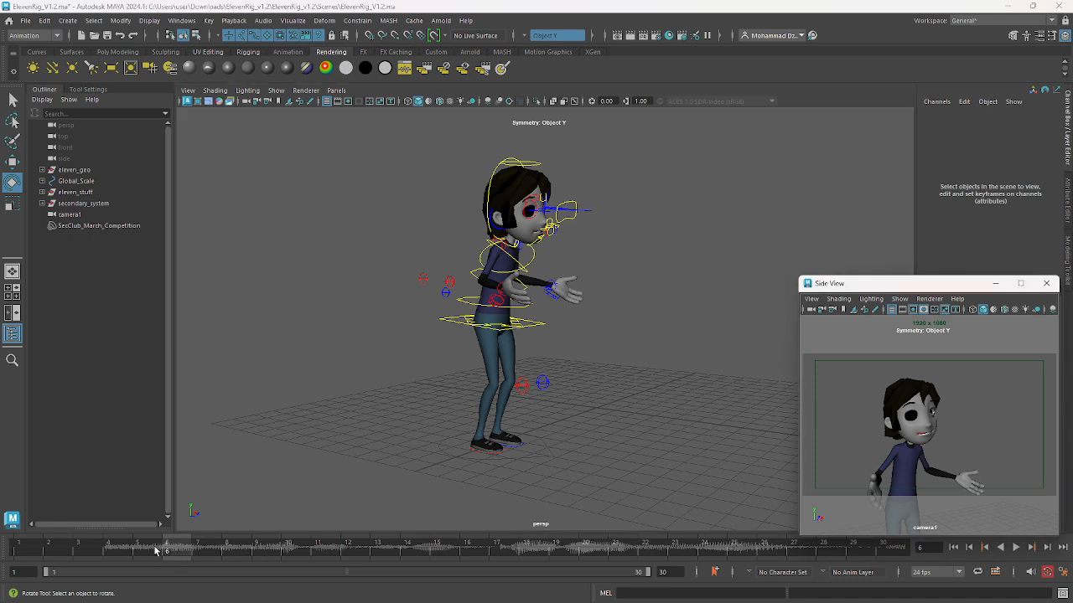
key("alt+v")
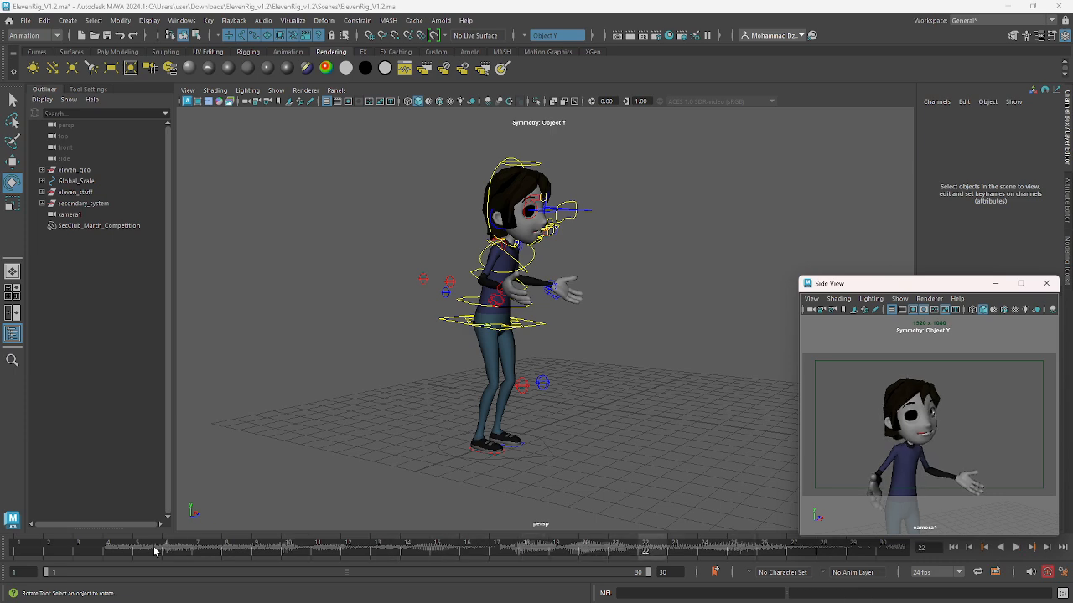
mouse_move(100, 549)
left_mouse_down()
mouse_move(130, 548)
mouse_move(82, 547)
mouse_move(212, 551)
mouse_move(165, 551)
left_mouse_up()
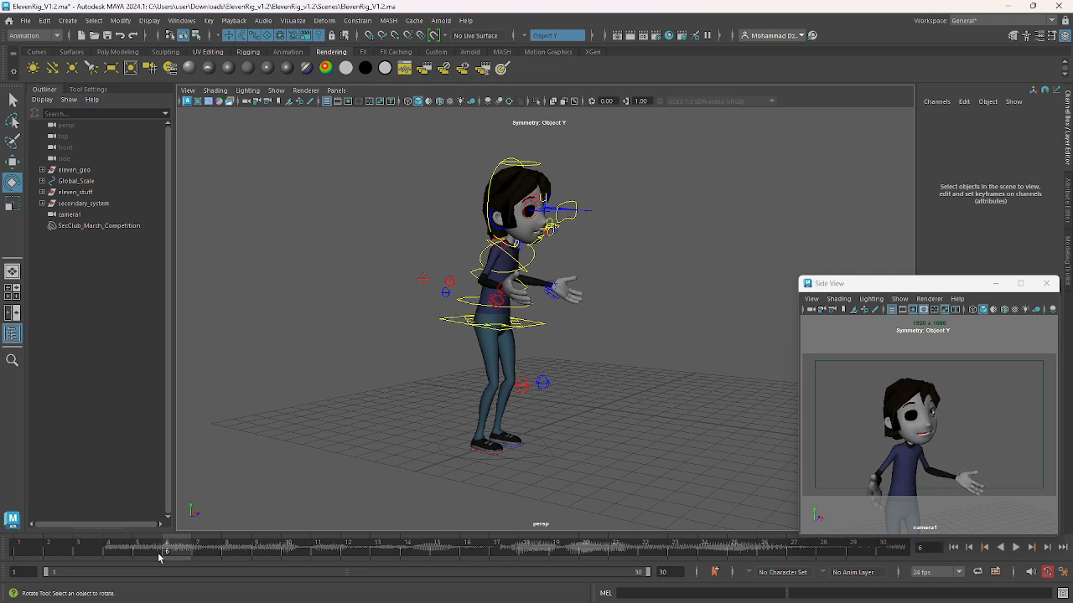
left_click_drag(85, 550, 19, 550)
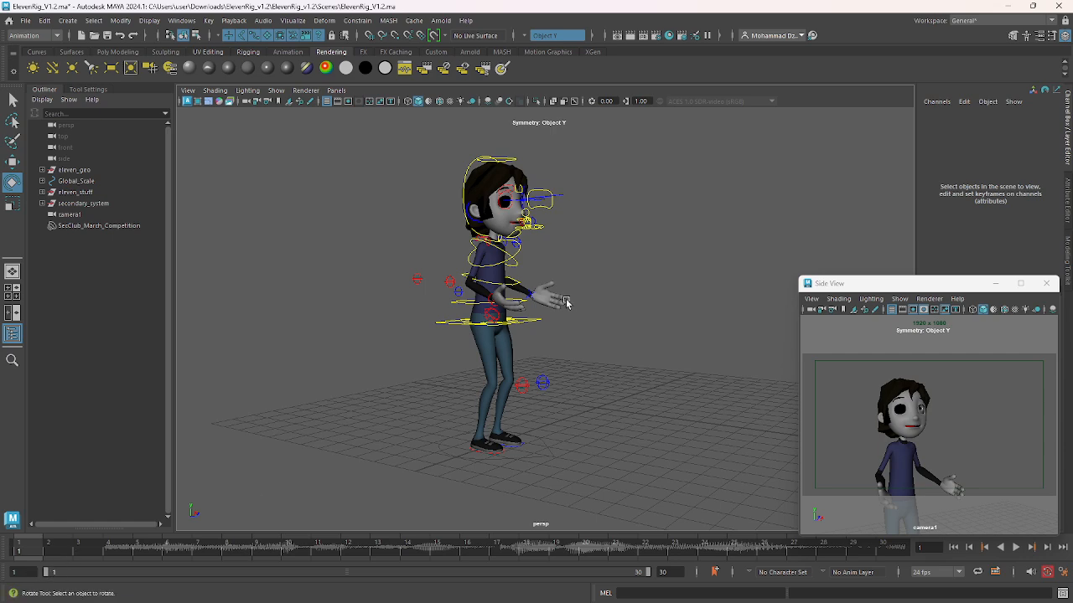
Select body_control and review its movement from frame 1 to frame 6 against the audio
left_click(535, 325)
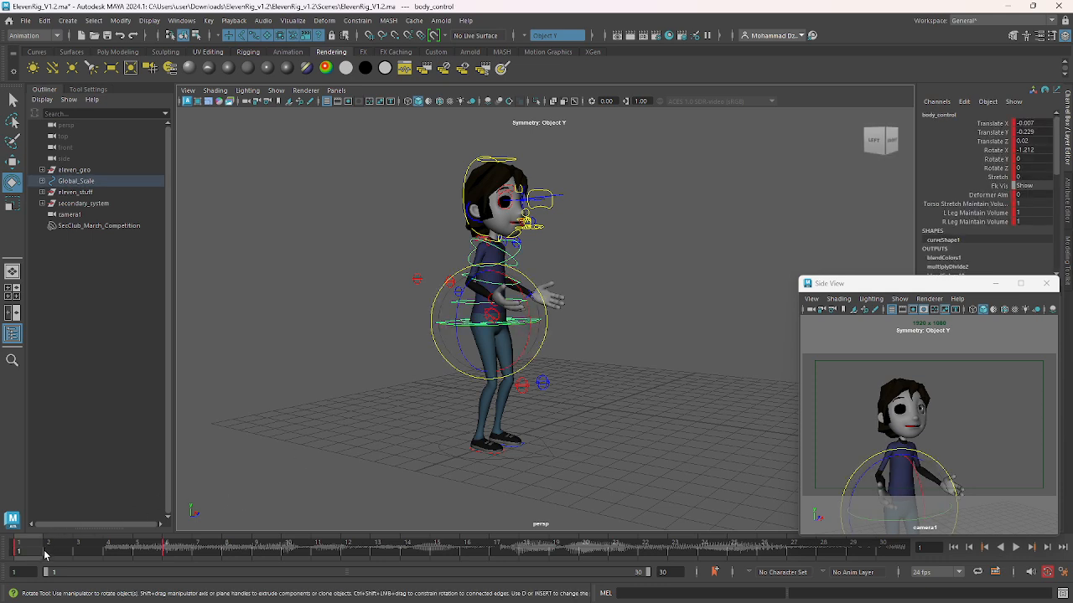
key("alt+v")
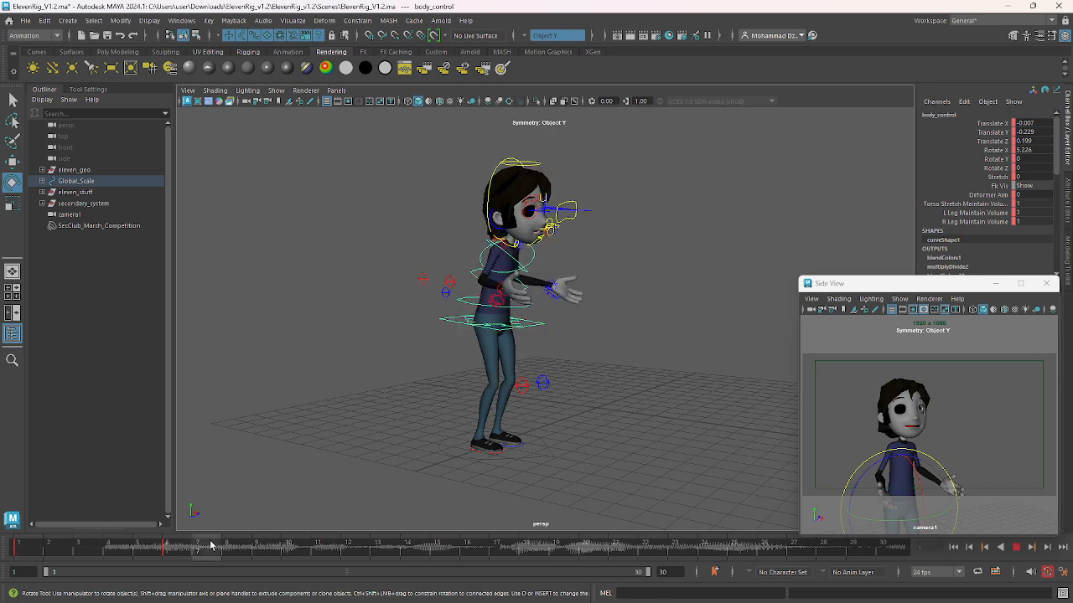
left_click_drag(46, 552, 165, 549)
key("alt+v")
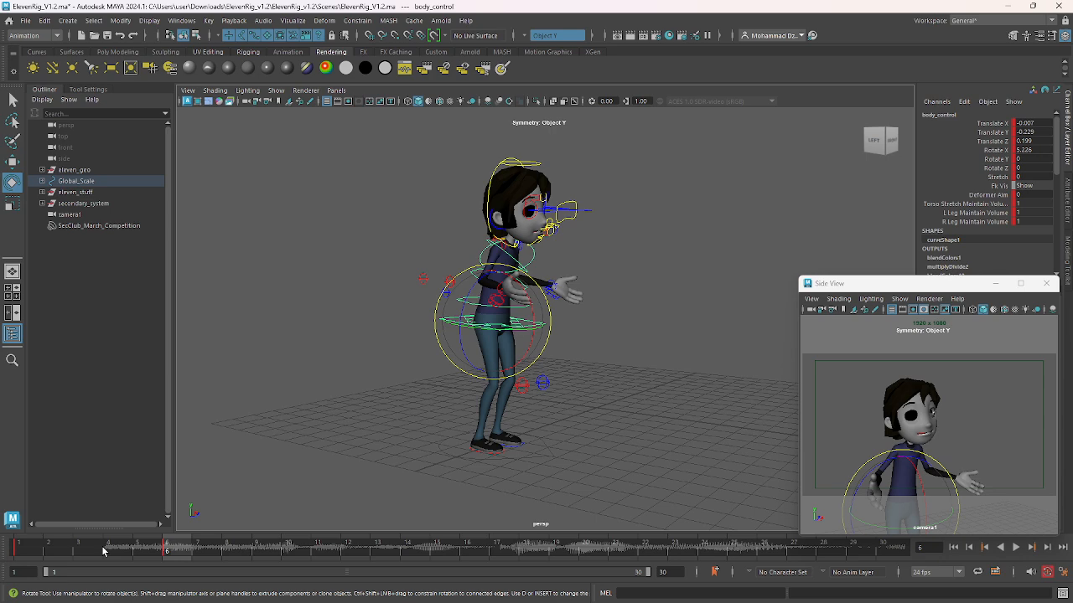
left_click_drag(94, 553, 22, 556)
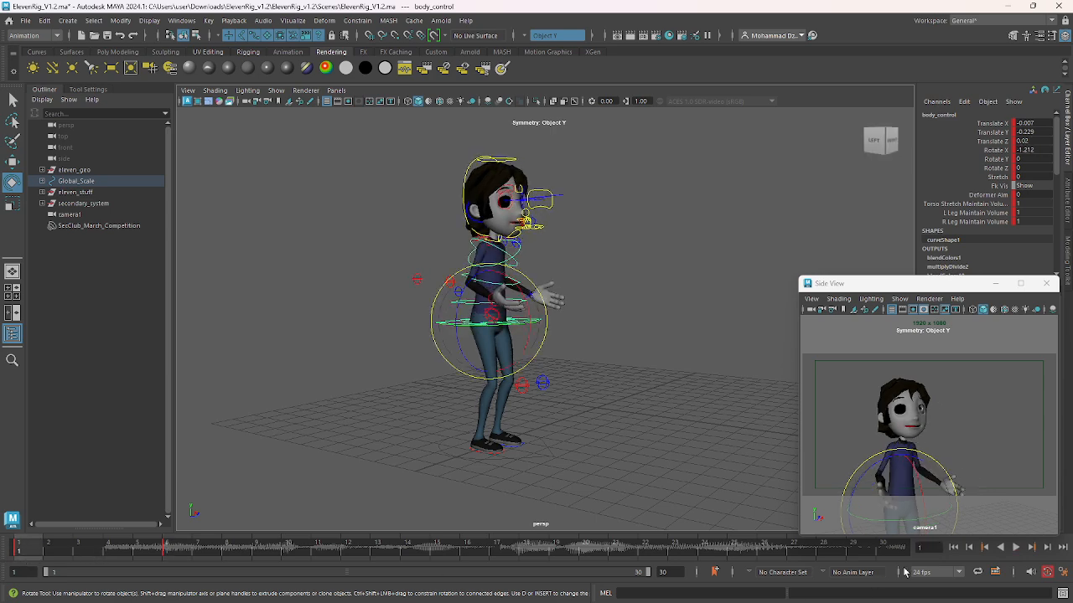
Play the shot in short stretches through frames 10 and 18, and recheck the poses at frames 6 and 1
left_click(1016, 548)
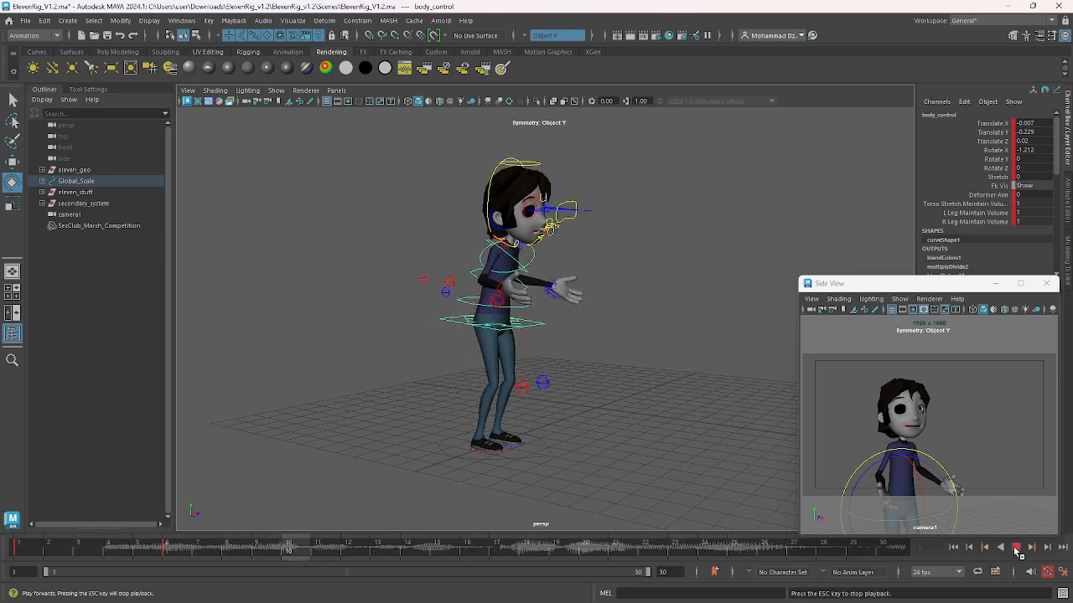
left_click(1015, 550)
left_click(999, 442)
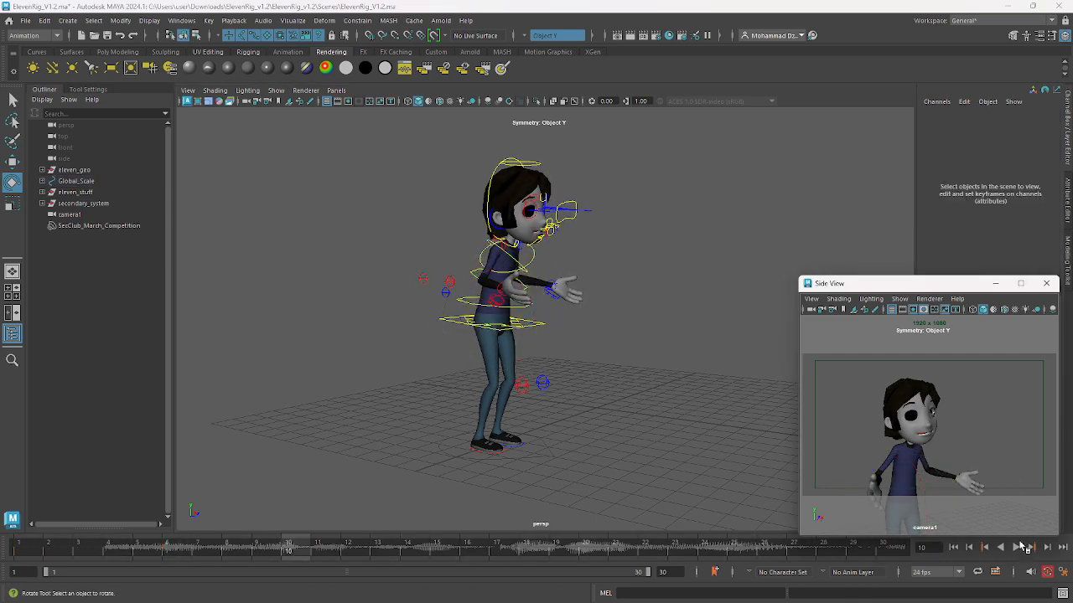
left_click(1016, 549)
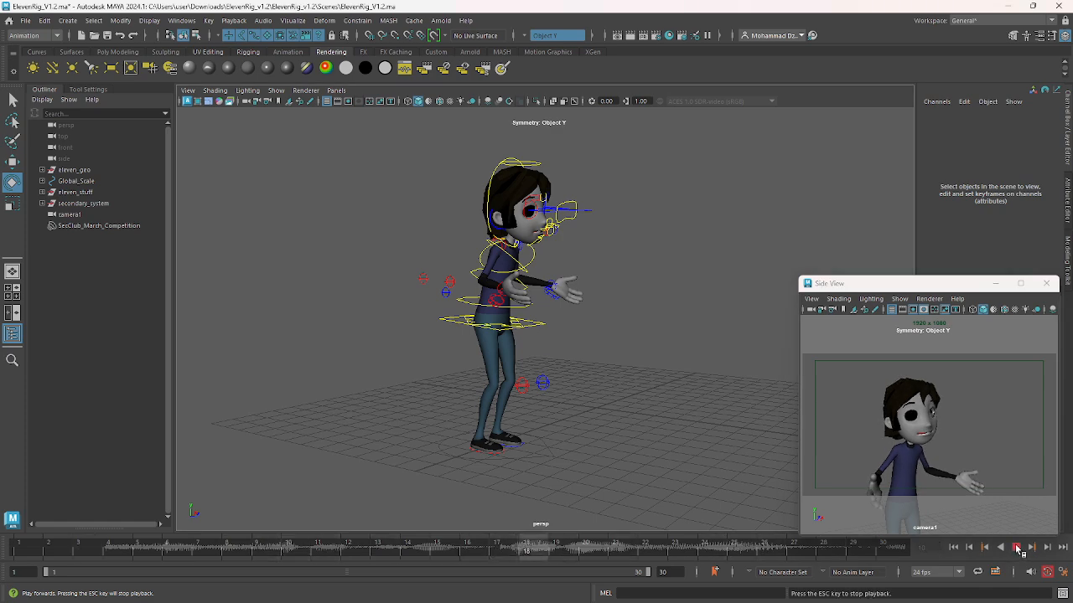
left_click(1017, 549)
left_click_drag(97, 550, 168, 550)
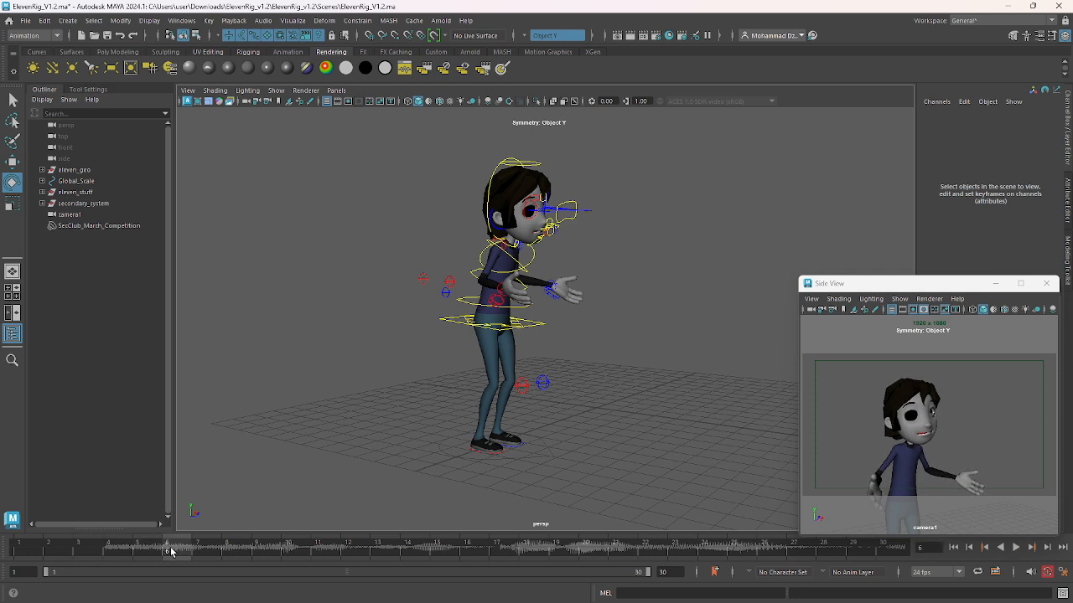
left_click_drag(151, 551, 17, 550)
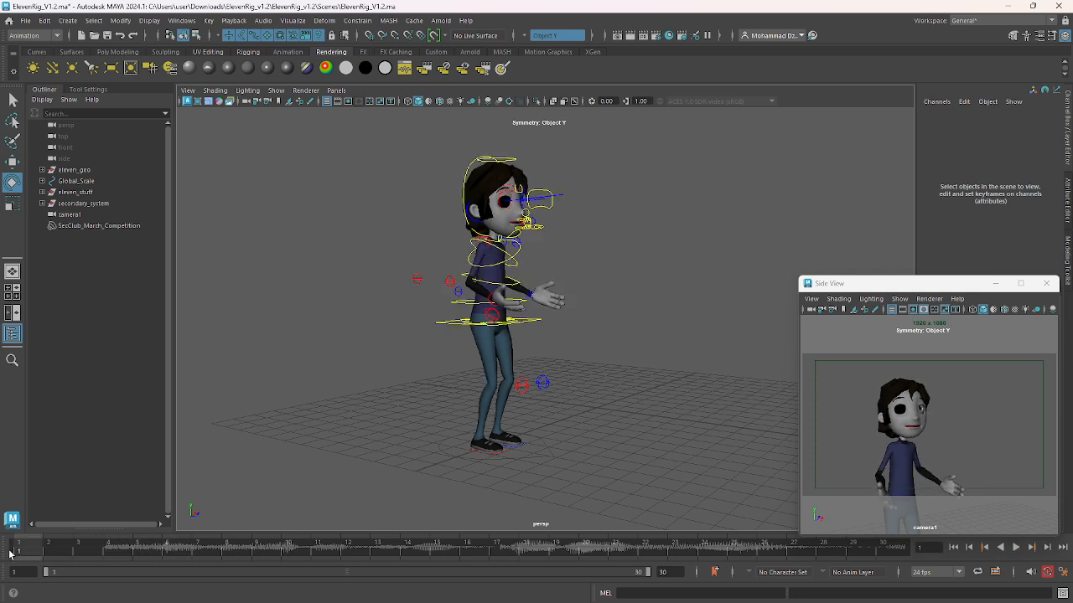
Check the audio timing beyond frame 6 and key all rig controls at frame 10 to hold the open-arm pose
left_click(530, 322)
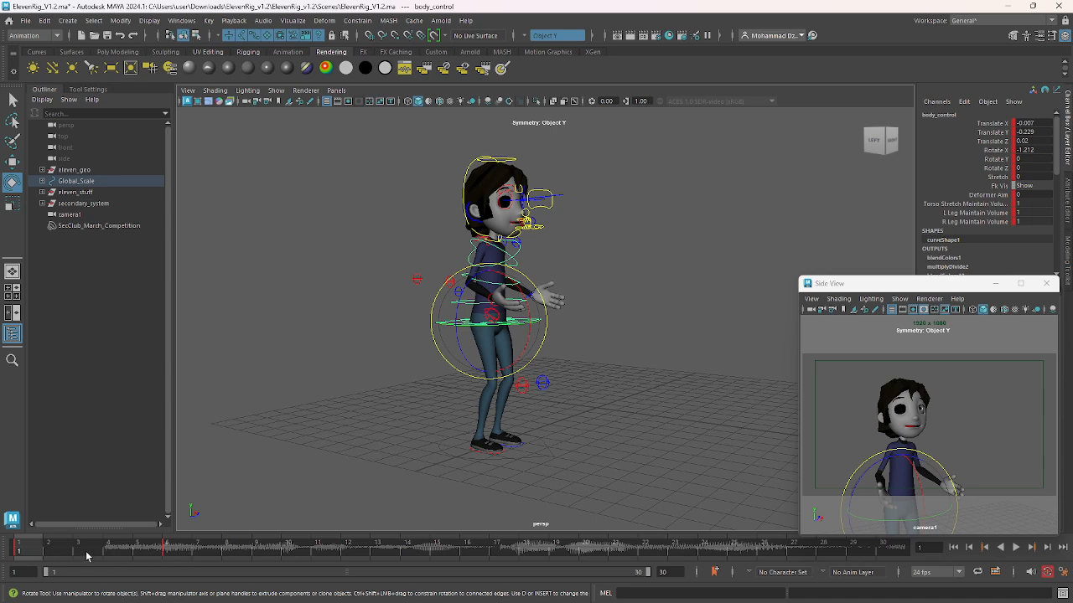
left_click_drag(111, 553, 227, 553)
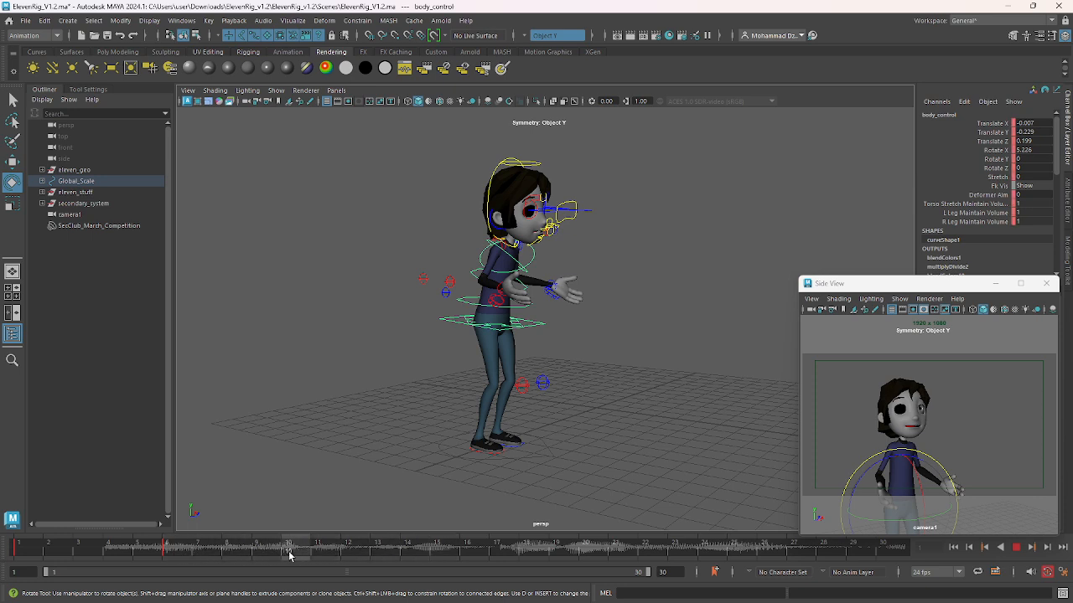
left_click(243, 557)
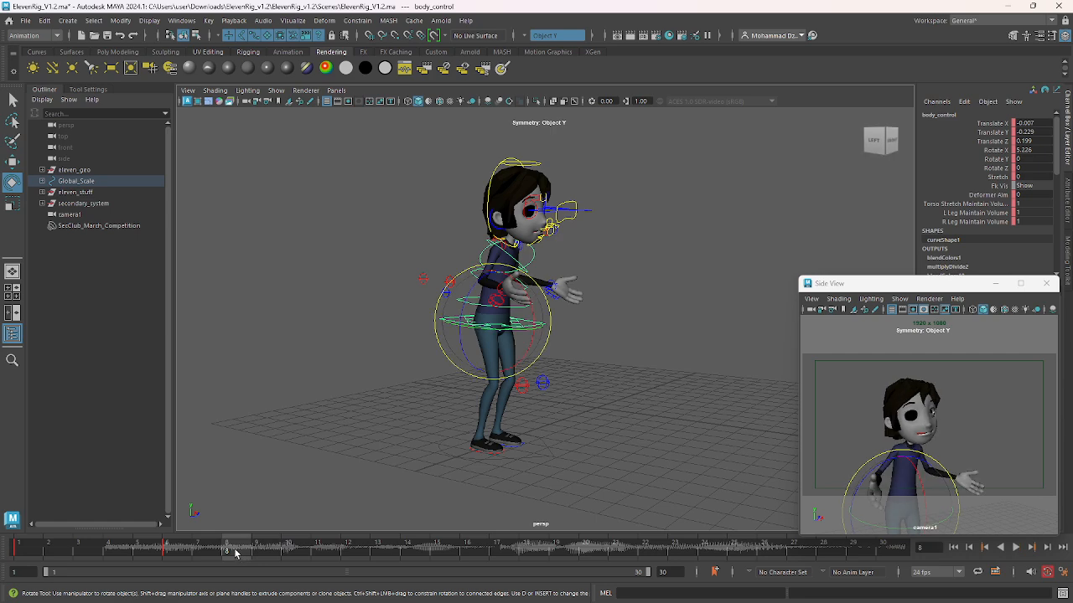
key("alt+v")
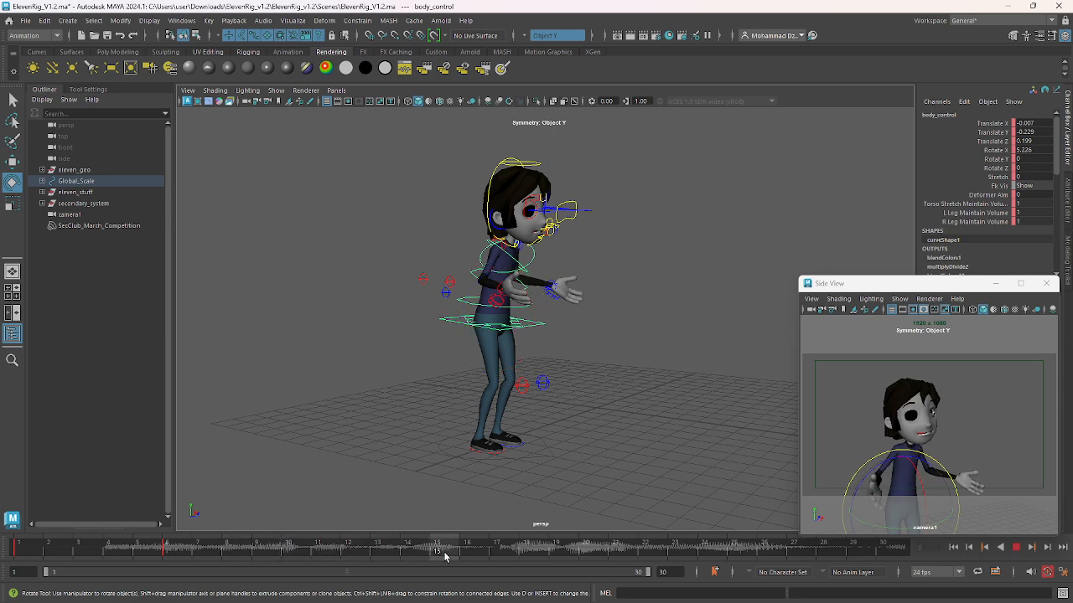
left_click(296, 550)
left_click_drag(540, 420, 450, 371, "alt")
left_click_drag(420, 202, 594, 426)
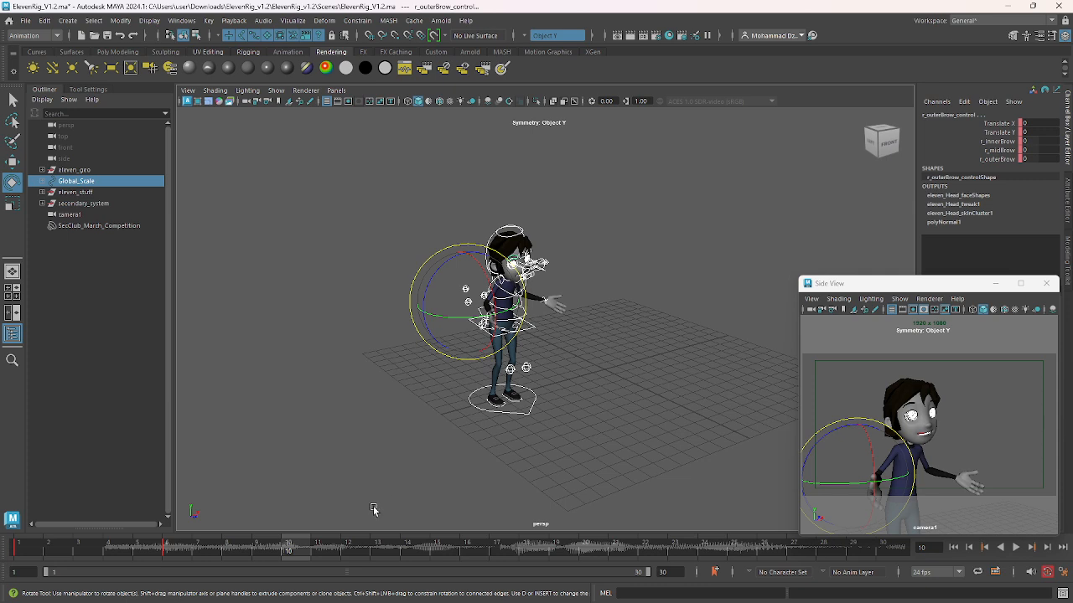
key("s")
Scrub ahead to frame 18 and back to frame 1 to review where the next pose falls
left_click_drag(301, 546, 527, 551)
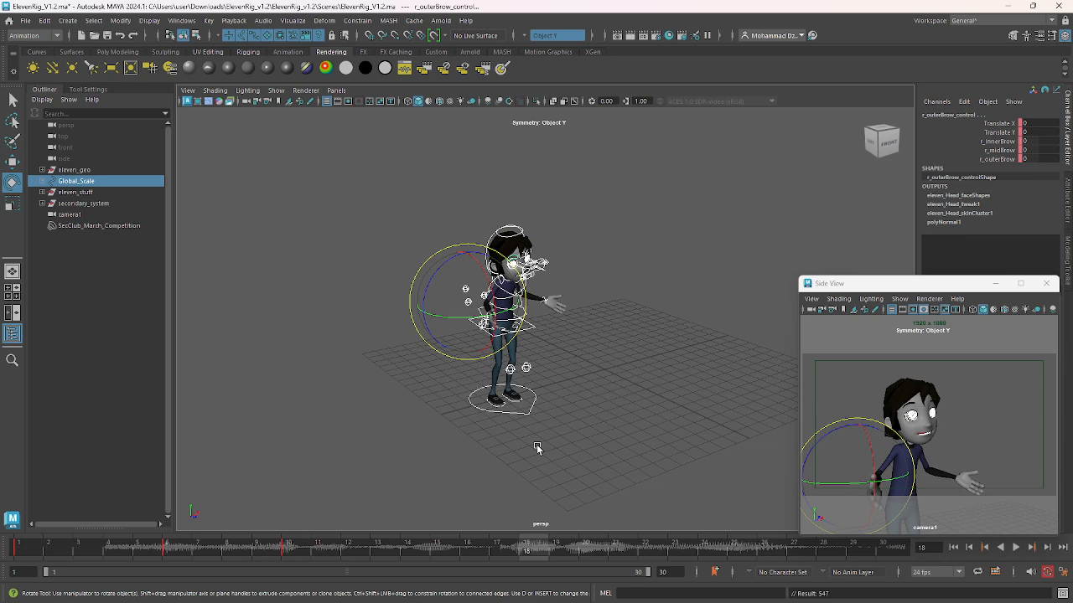
scroll(540, 395, "up", 3)
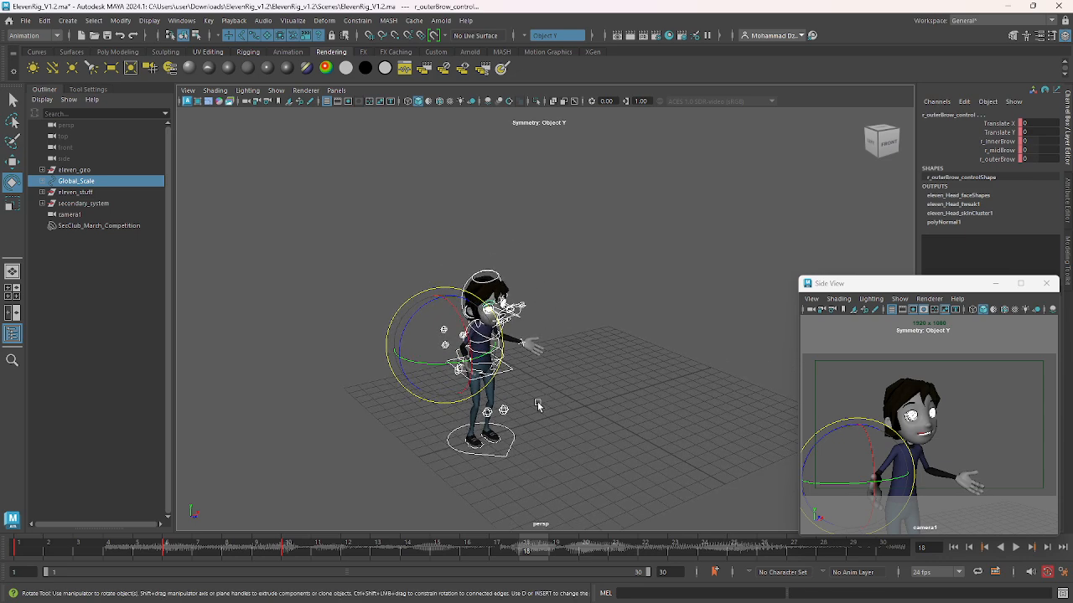
scroll(539, 395, "up", 3)
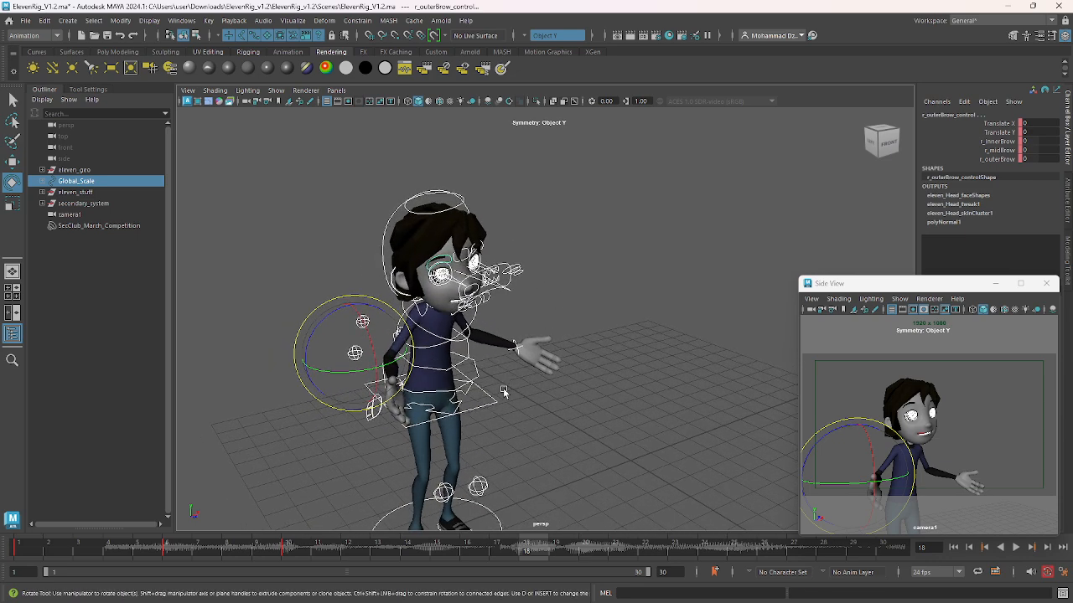
left_click_drag(232, 554, 22, 546)
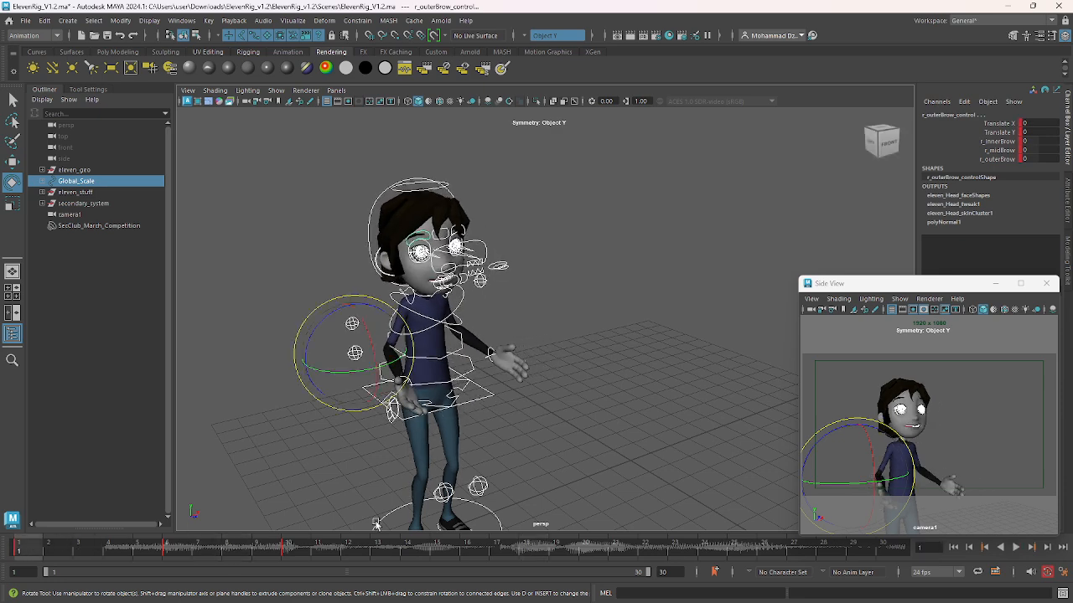
Deselect the rig controls, play the animation and scrub to frame 15
left_click(854, 394)
key("alt+v")
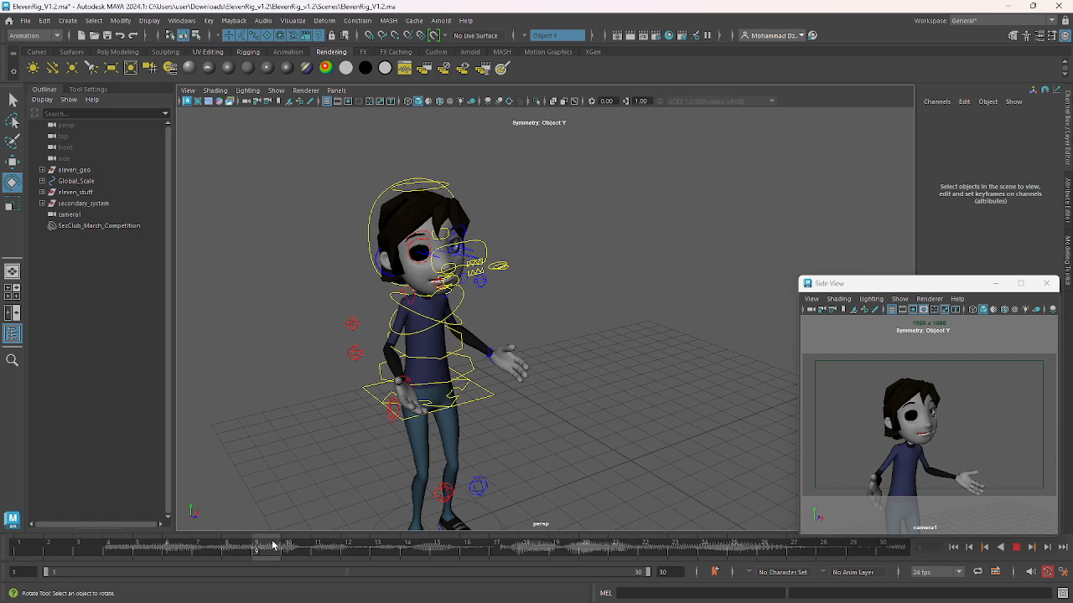
left_click_drag(376, 544, 441, 544)
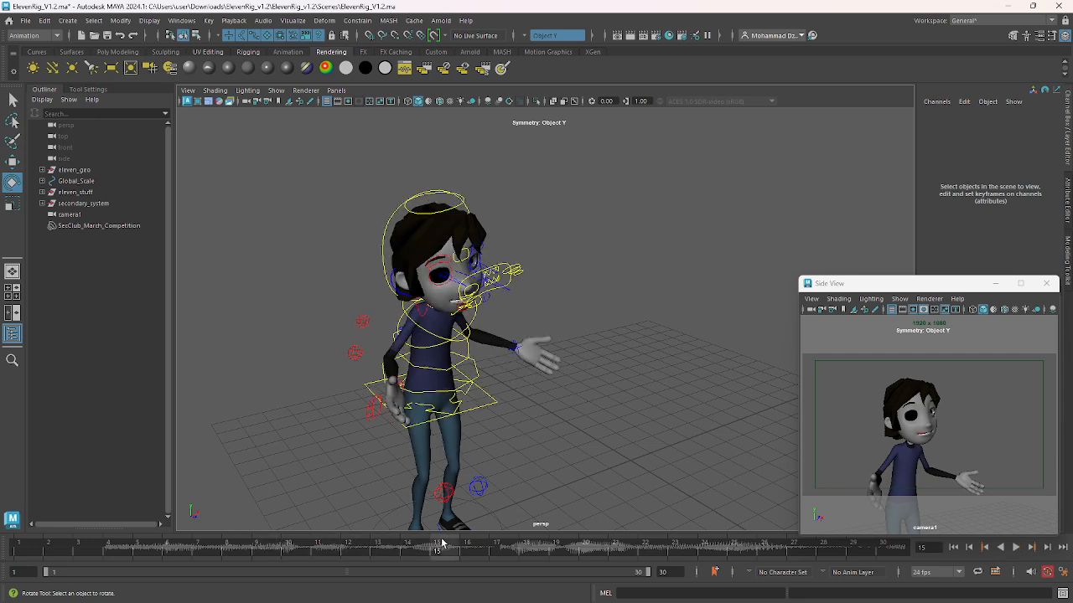
Examine the character's pose at frame 15 from several angles and select hip_IK_control to view its keys
middle_click_drag(561, 349, 562, 361, "alt")
right_click_drag(556, 377, 523, 348, "alt")
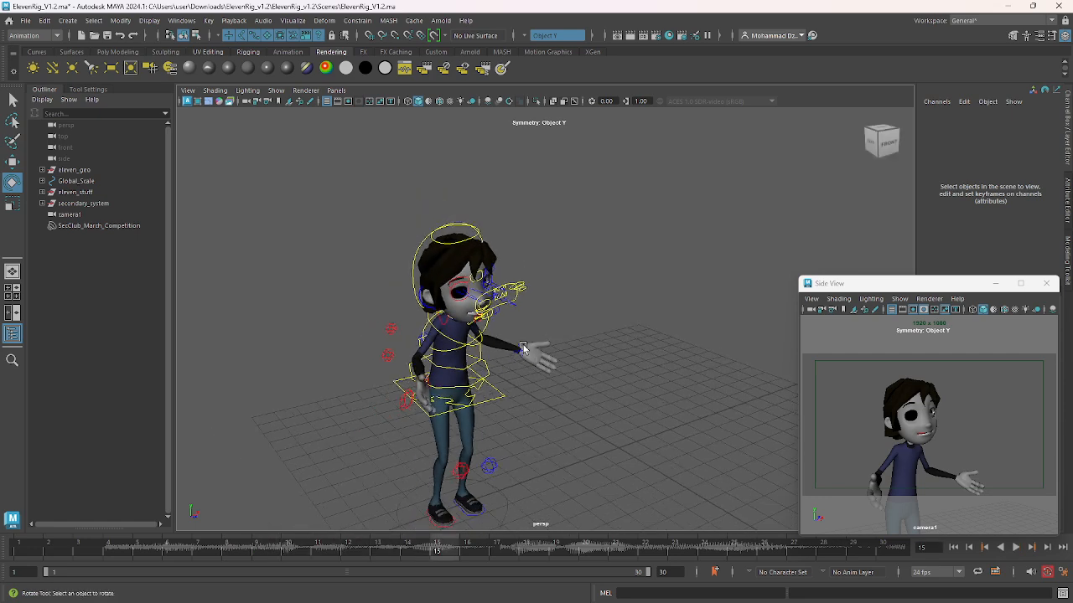
left_click_drag(524, 348, 476, 330, "alt")
right_click_drag(477, 330, 485, 361, "alt")
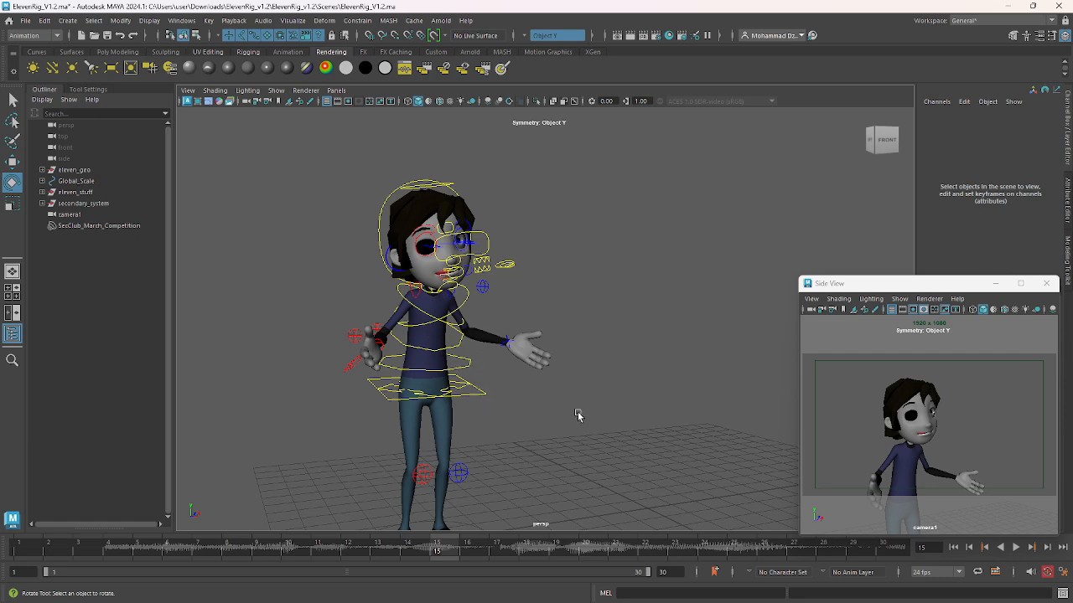
left_click_drag(578, 412, 497, 428, "alt")
left_click(467, 391)
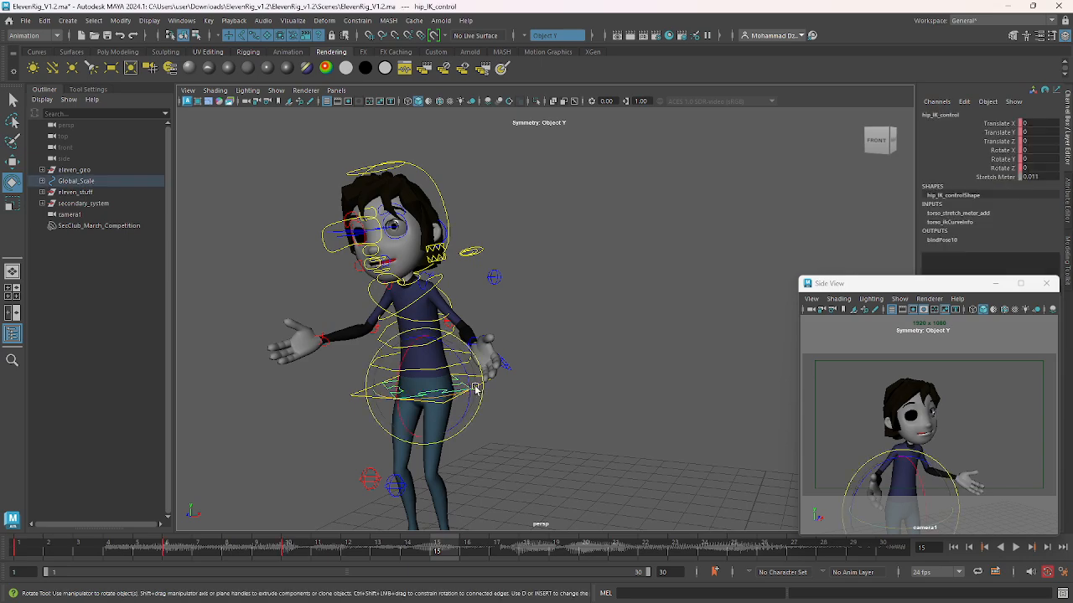
left_click_drag(468, 390, 559, 397, "alt")
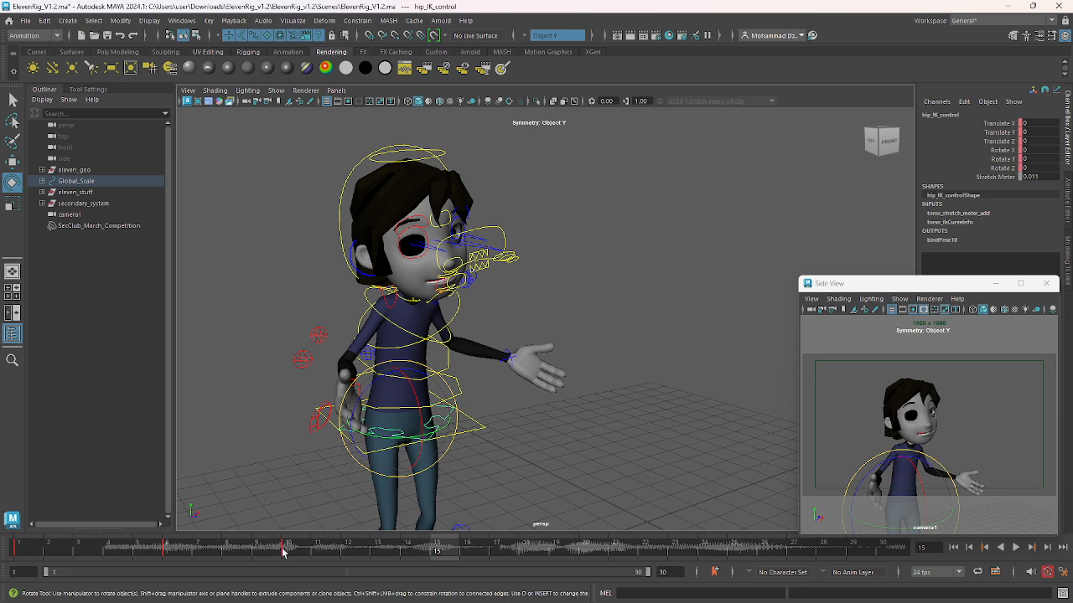
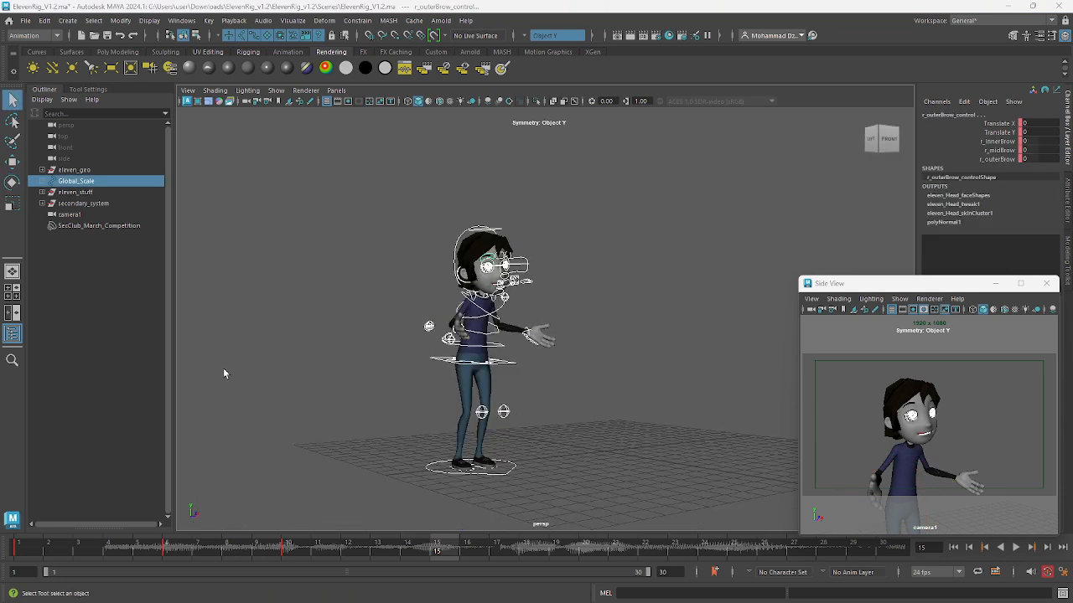
With all rig controls selected, shift the keys at frames 6 and 10 to frames 8 and 12
left_click_drag(499, 362, 465, 377, "alt")
scroll(465, 379, "up", 4)
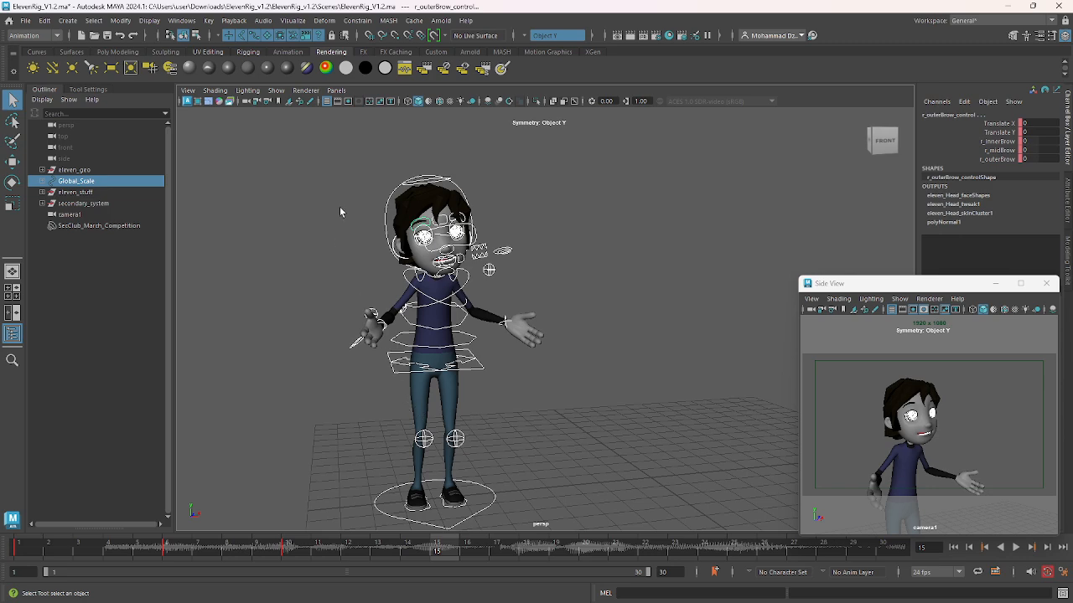
middle_click_drag(538, 463, 549, 434, "alt")
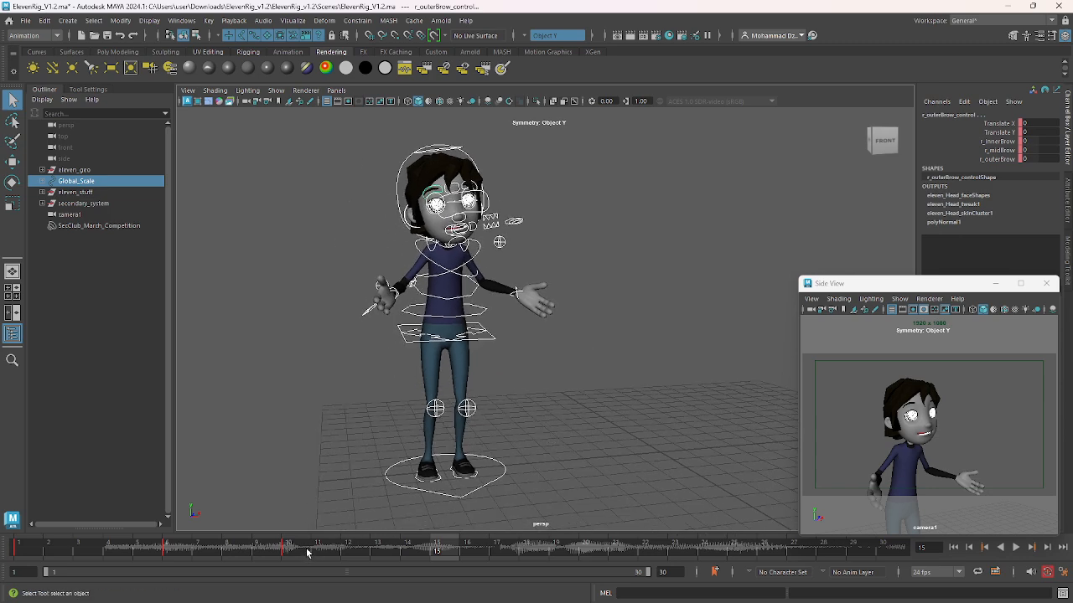
mouse_move(299, 553)
left_mouse_down("shift")
mouse_move(180, 560)
mouse_move(297, 559)
left_mouse_up("shift")
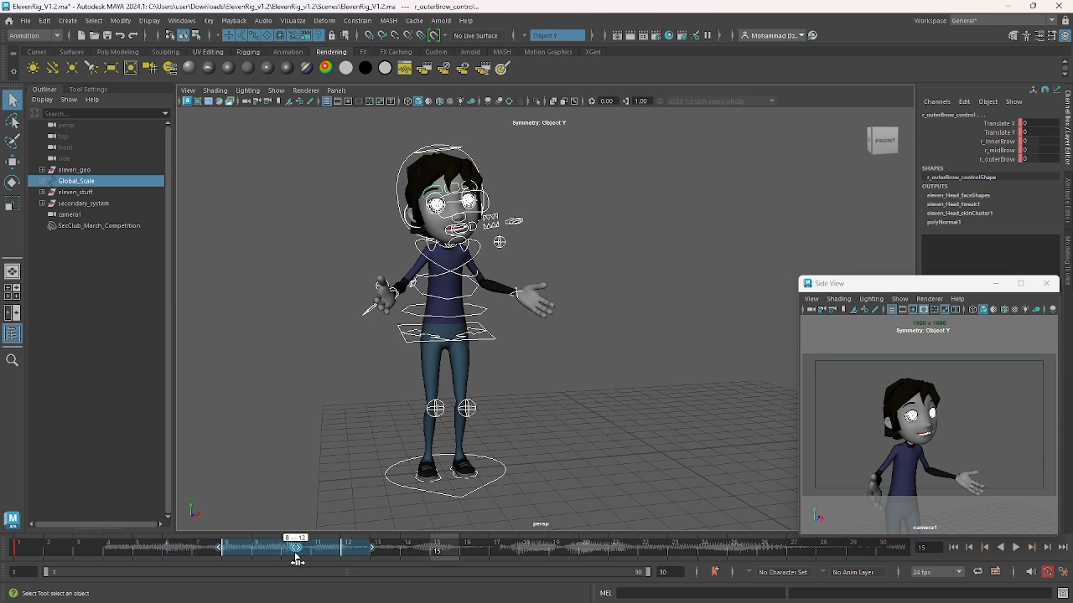
left_click(399, 546)
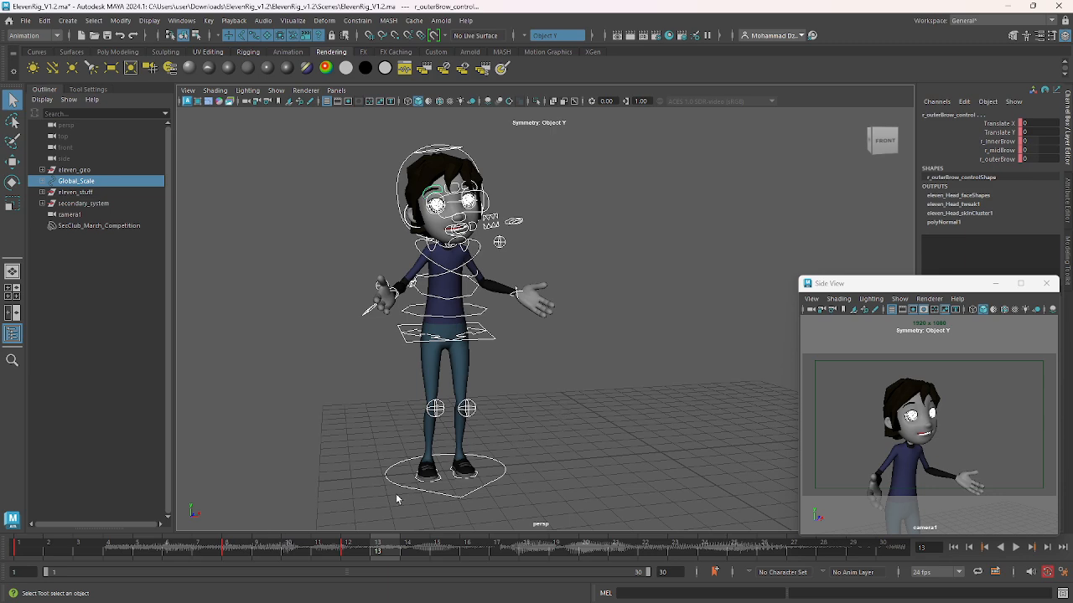
Deselect the rig controls, review the retimed motion in playback and scrub to frame 11
left_click_drag(628, 433, 607, 403, "alt")
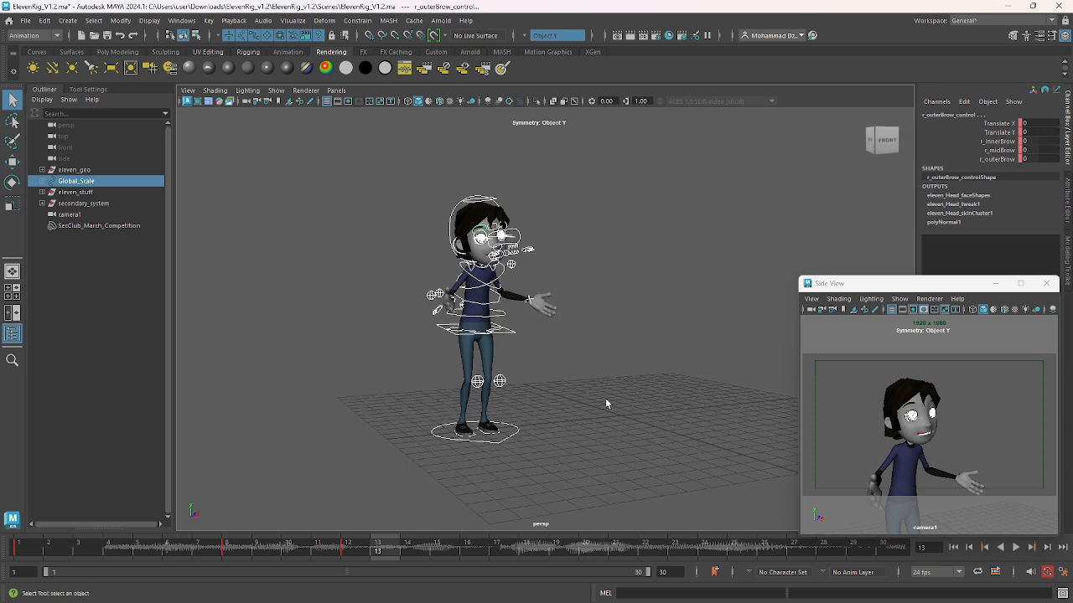
left_click(864, 409)
left_click(1016, 548)
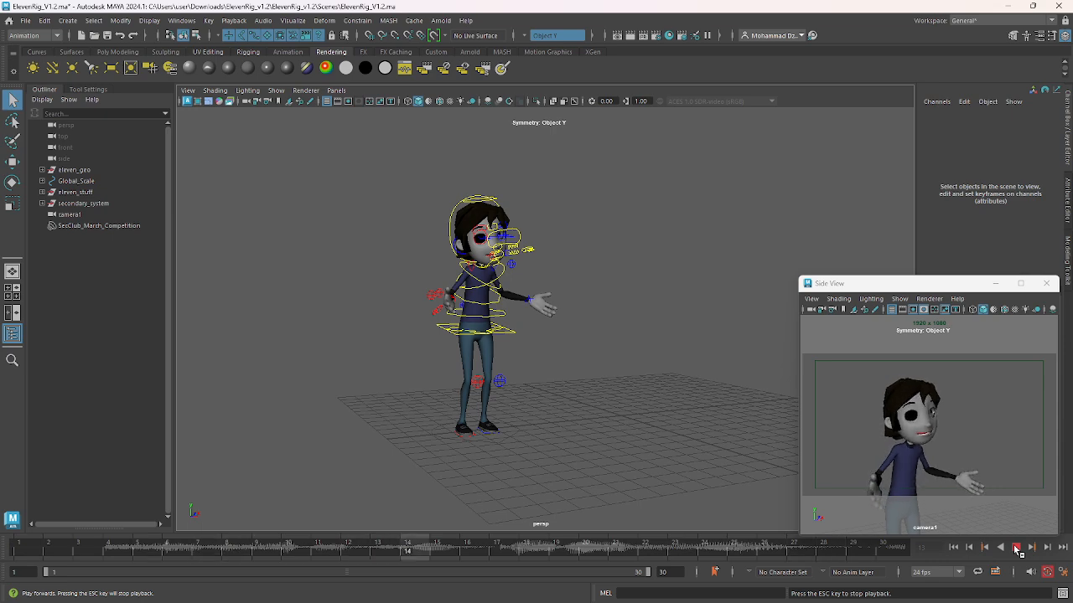
key("Escape")
key("alt+v")
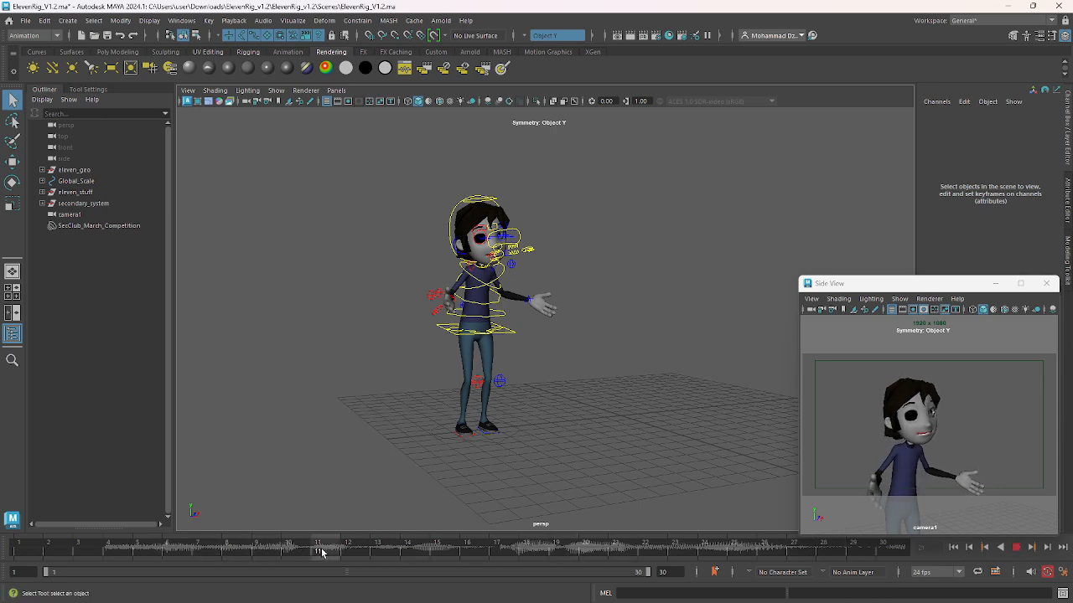
mouse_move(322, 552)
left_mouse_down()
mouse_move(714, 552)
mouse_move(472, 559)
mouse_move(752, 545)
mouse_move(317, 552)
left_mouse_up()
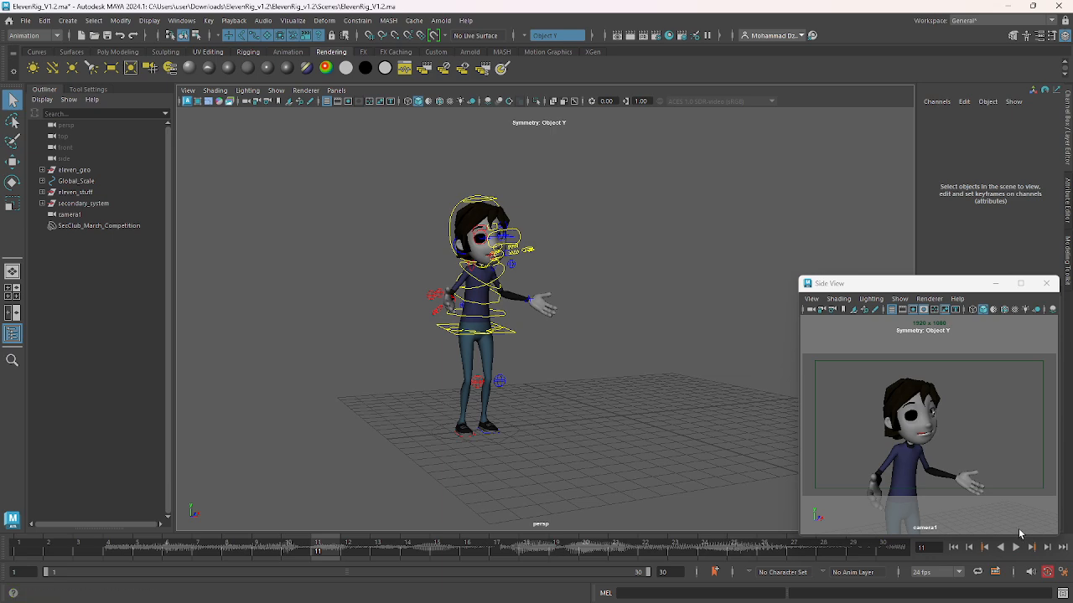
left_click(1016, 547)
left_click(1015, 547)
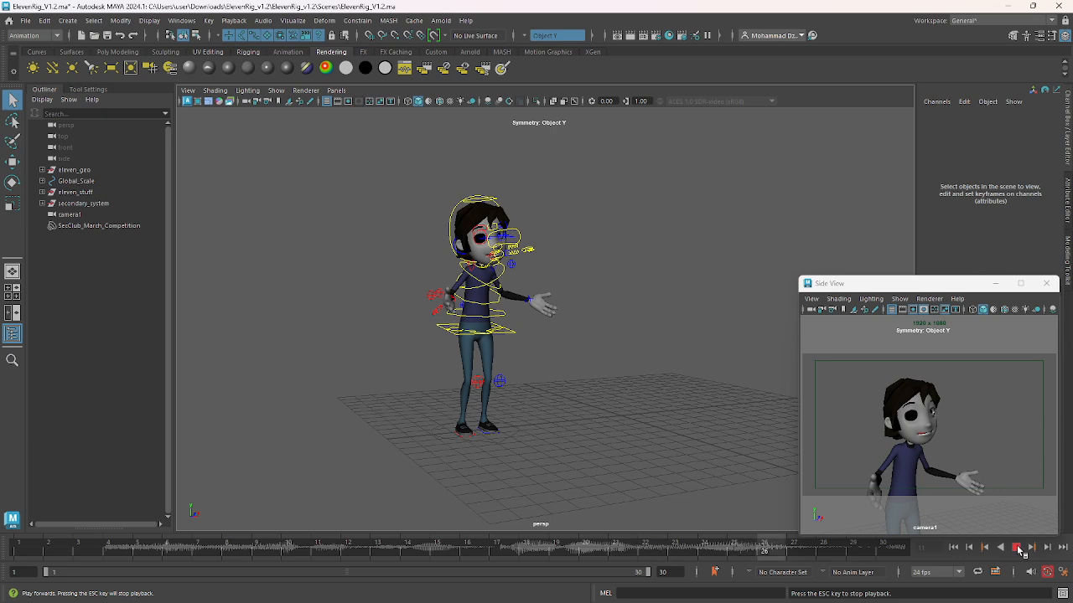
left_click(1017, 548)
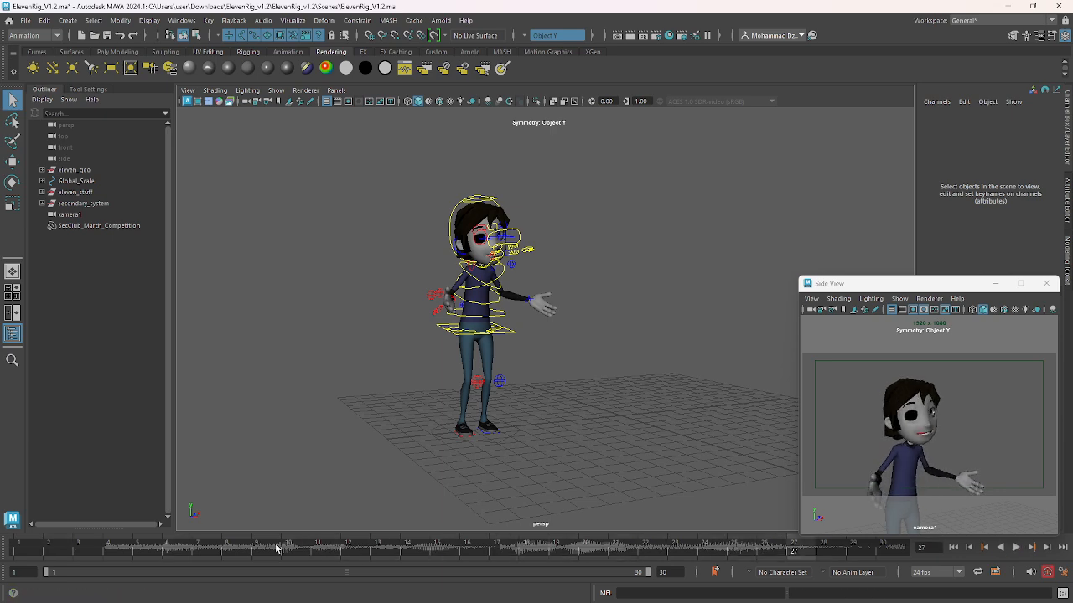
left_click_drag(206, 549, 318, 549)
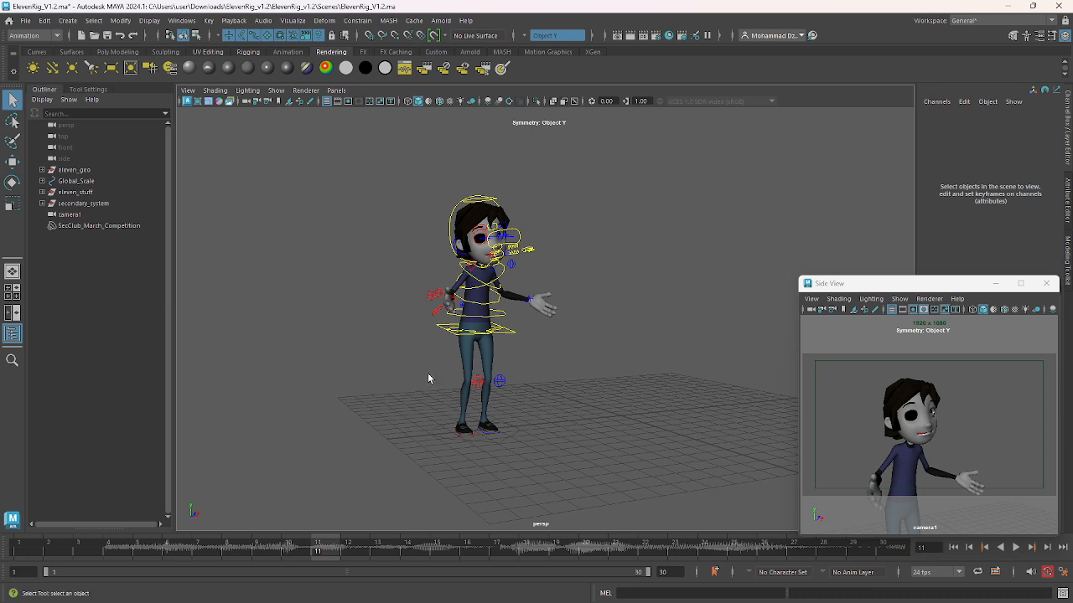
Try to shift body_control's keys from frames 8 and 12 to frames 15 and 19 and play the result
left_click(504, 334)
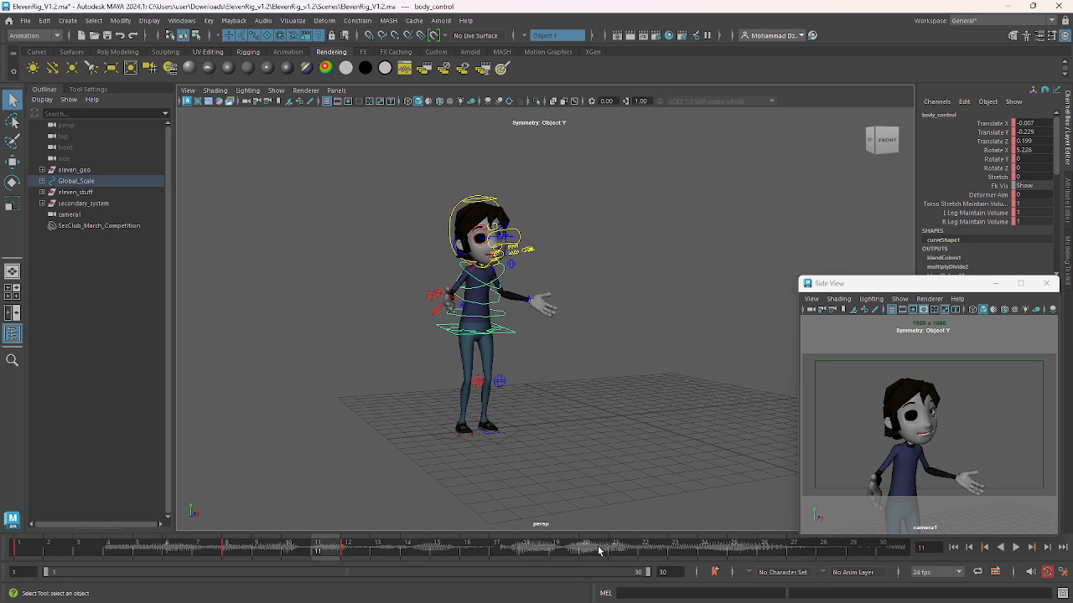
left_click(348, 548)
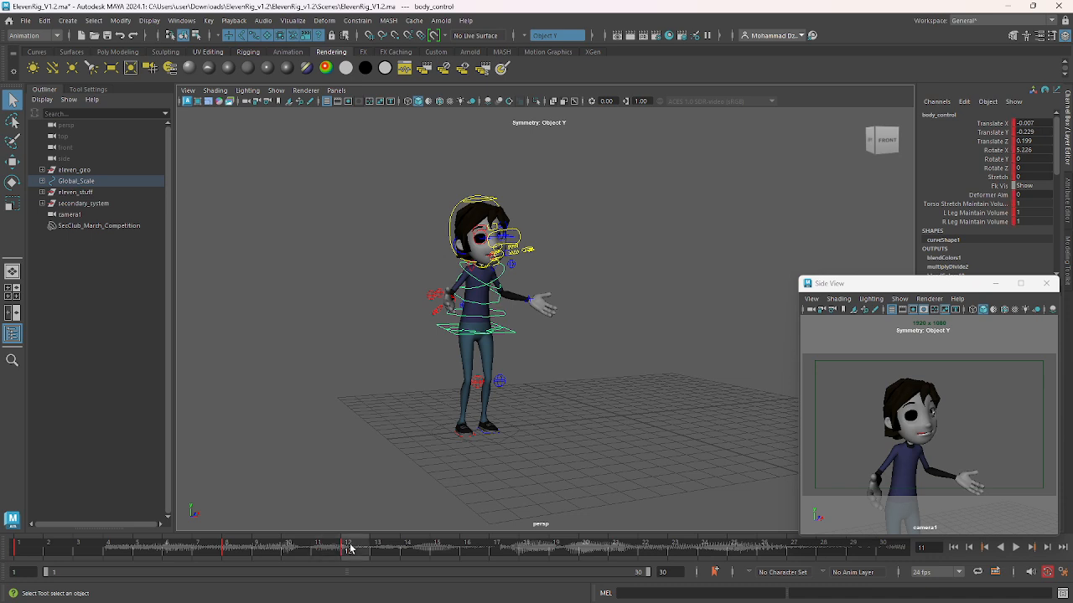
left_click_drag(352, 550, 234, 547, "shift")
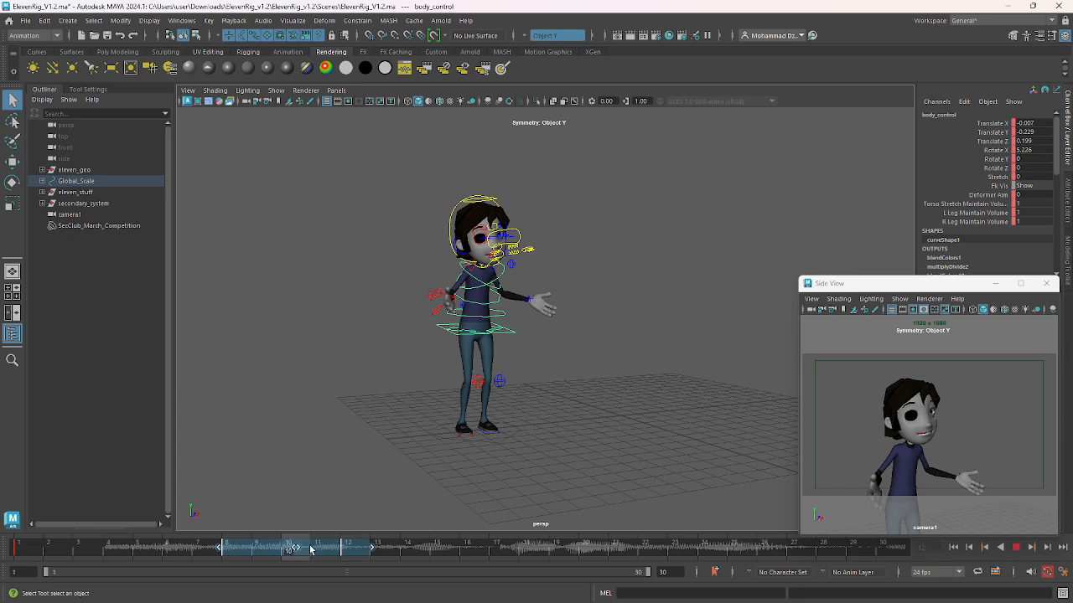
key("alt+v")
key("alt+v")
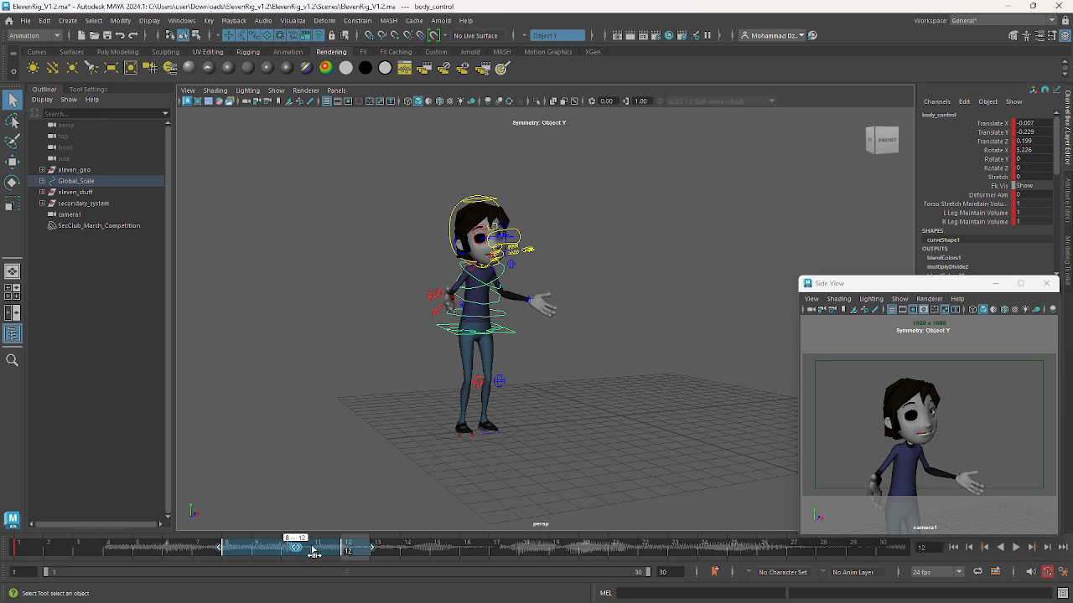
left_click_drag(295, 547, 489, 563)
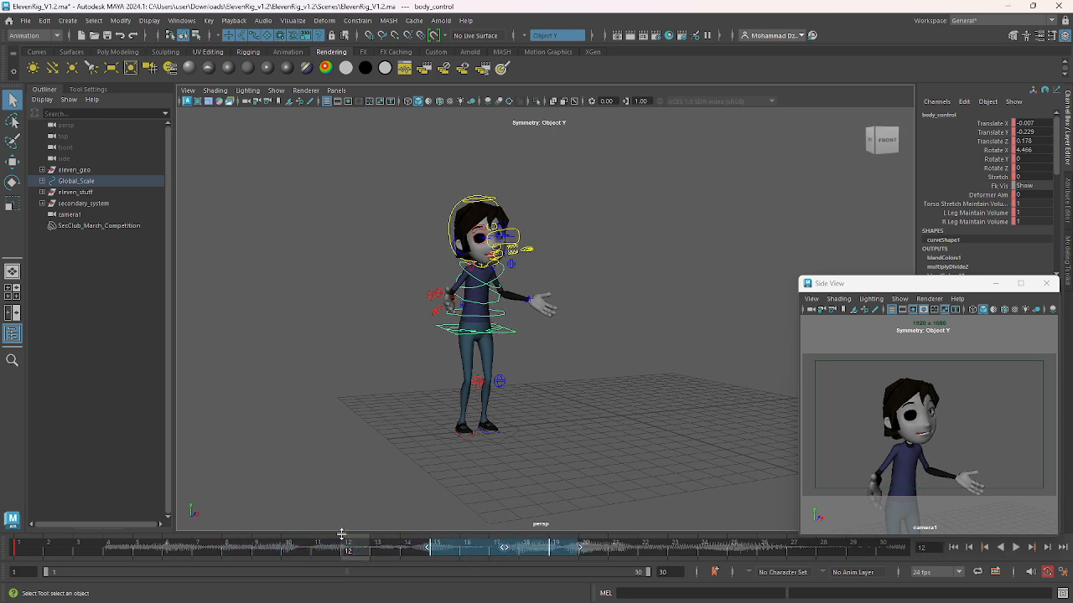
key("alt+v")
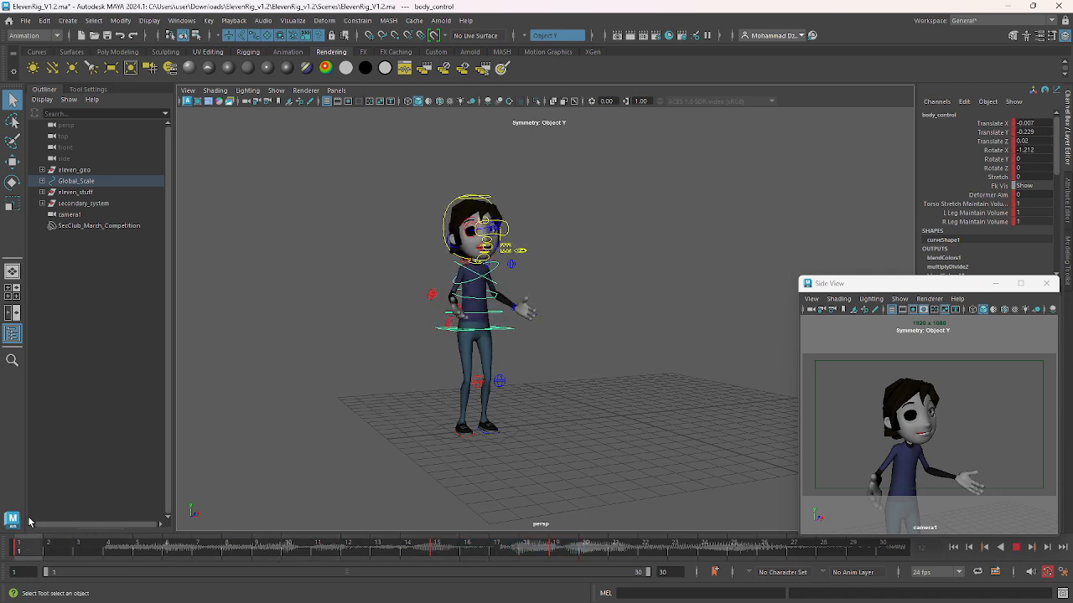
key("alt+v")
Undo the body_control key shift and the selection changes until all rig controls are selected again
key("ctrl+z")
key("ctrl+z")
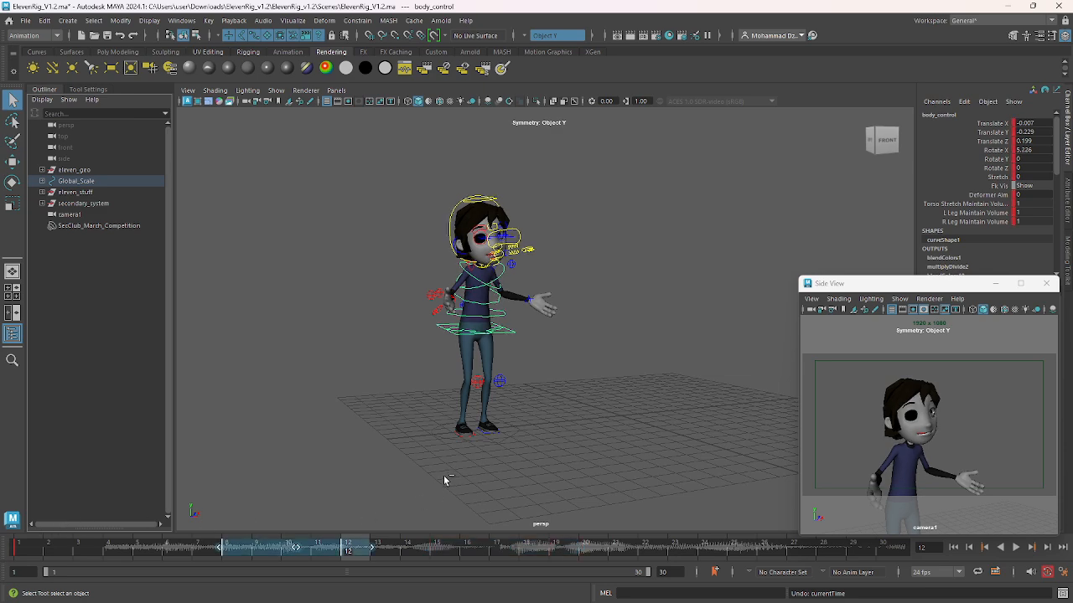
key("ctrl+z")
key("ctrl+z")
key("ctrl+z")
key("ctrl+z")
key("ctrl+z")
key("ctrl+z")
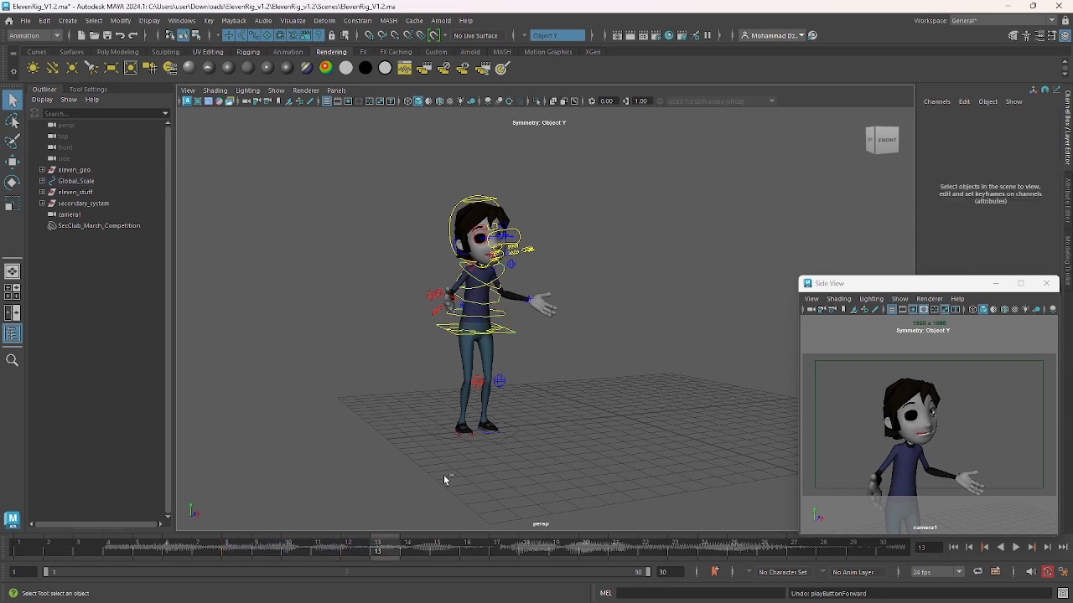
key("ctrl+z")
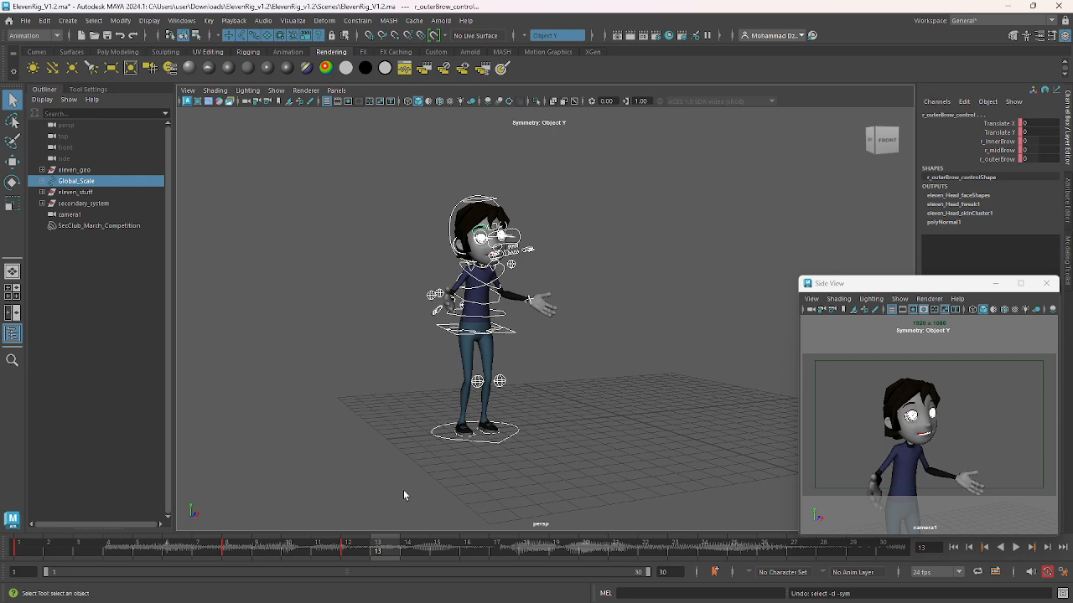
Play the animation with all rig controls selected and scrub from the key at frame 8 to frame 19
left_click_drag(352, 551, 236, 557, "shift")
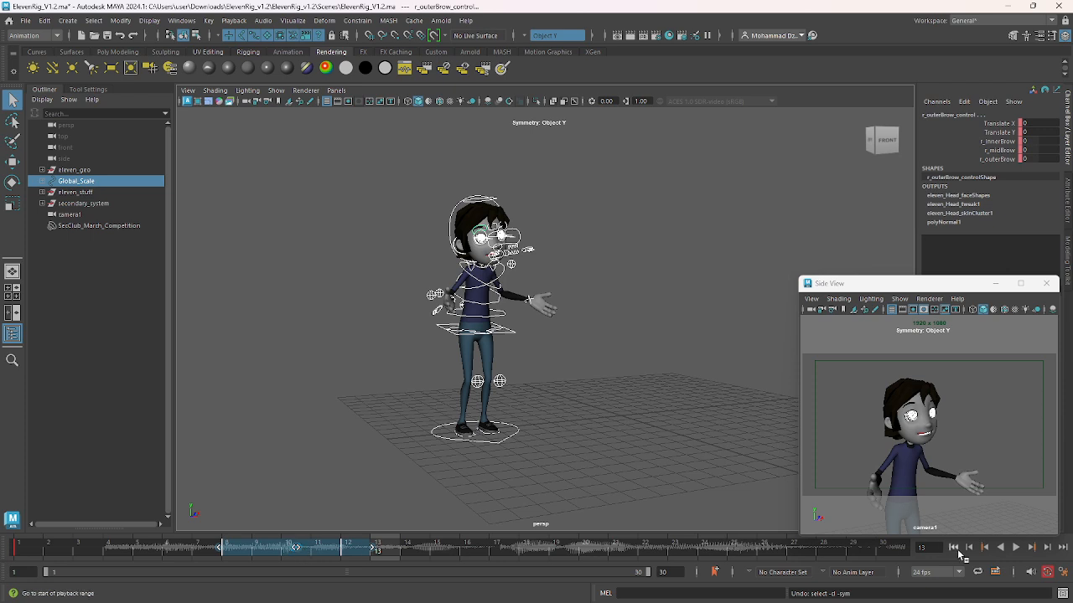
left_click(1016, 547)
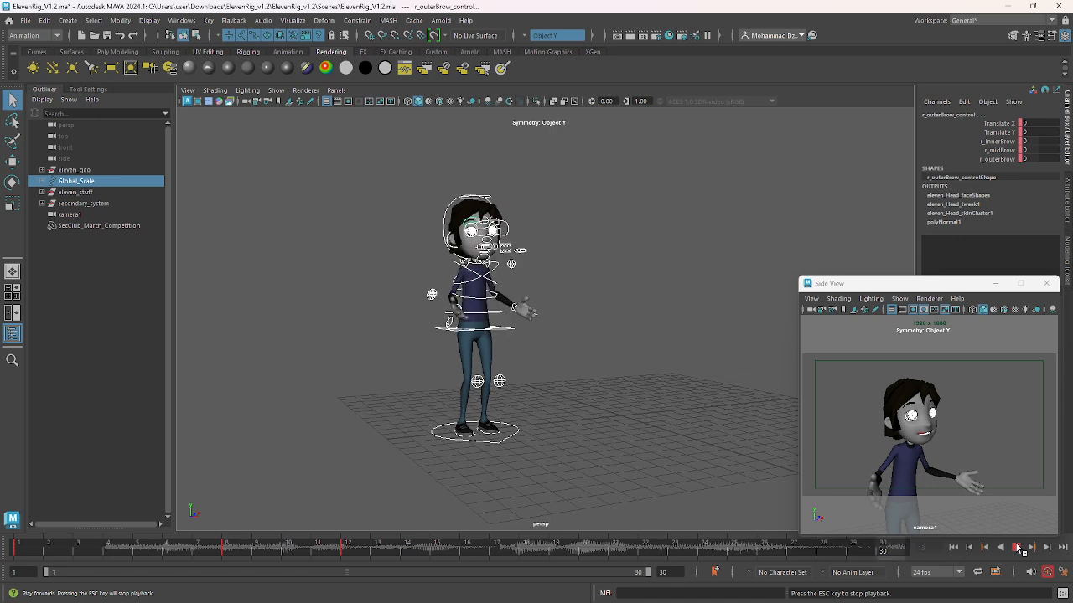
left_click(1017, 548)
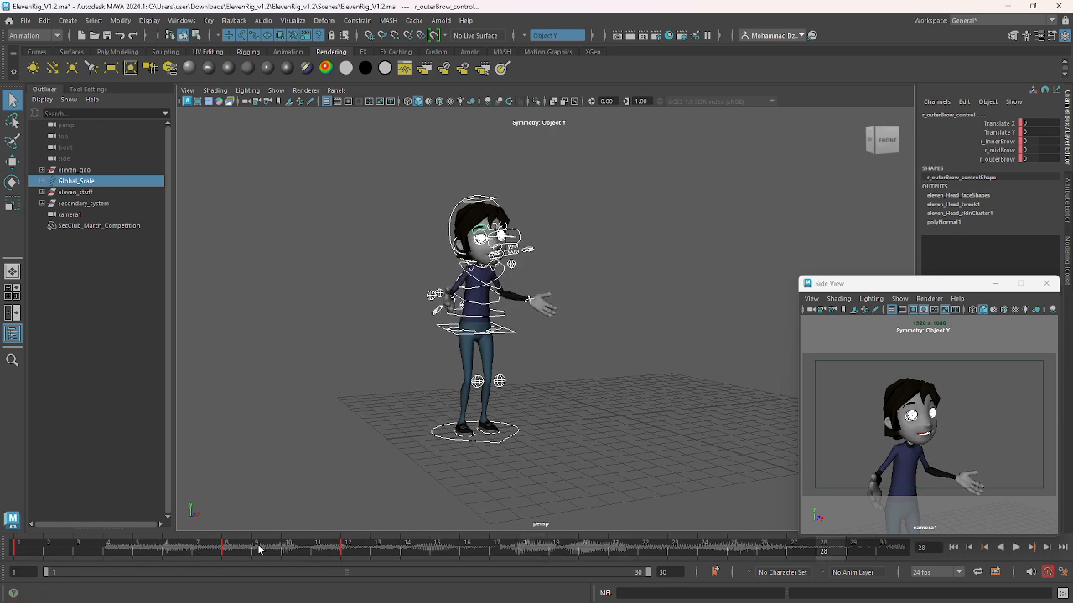
mouse_move(259, 549)
left_mouse_down()
mouse_move(780, 566)
mouse_move(285, 566)
mouse_move(18, 553)
mouse_move(412, 550)
left_mouse_up()
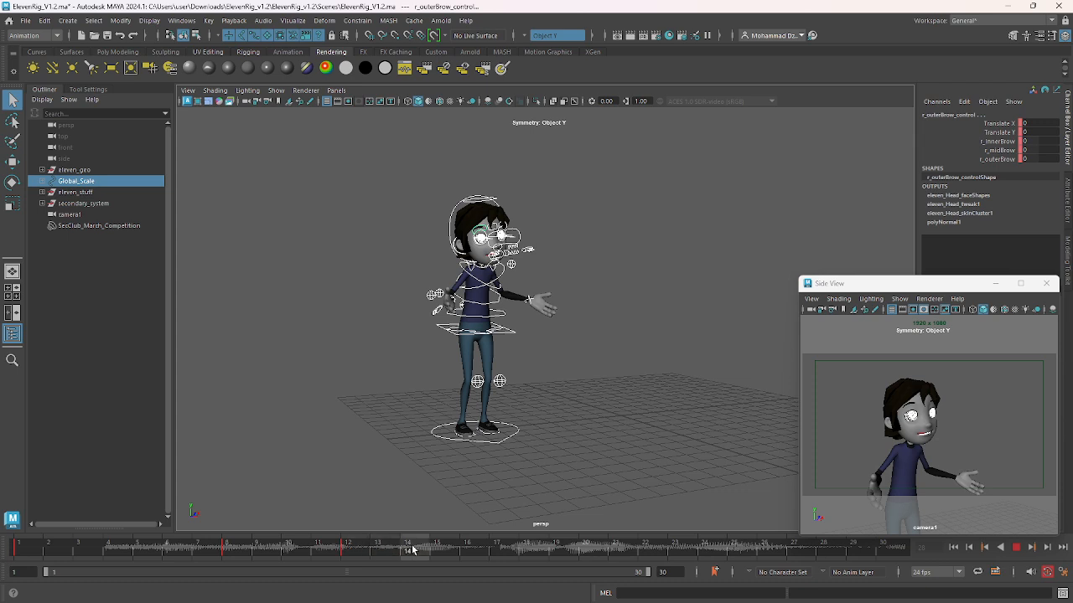
left_click_drag(412, 550, 567, 549)
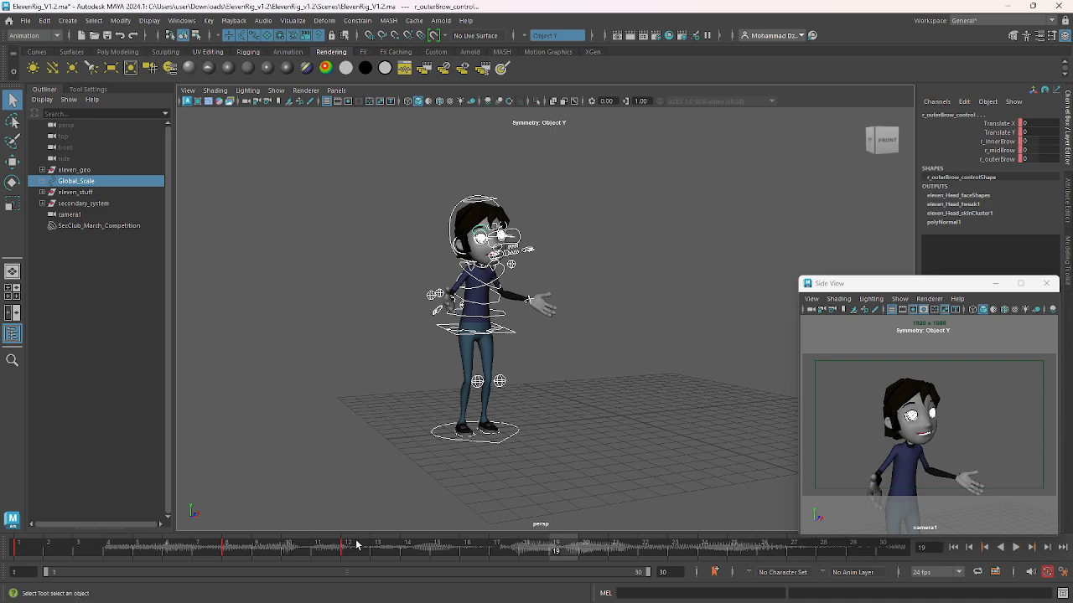
Shift all rig controls' keys from frames 8 and 12 to frames 12 and 16, and return to frame 1
left_click(405, 556)
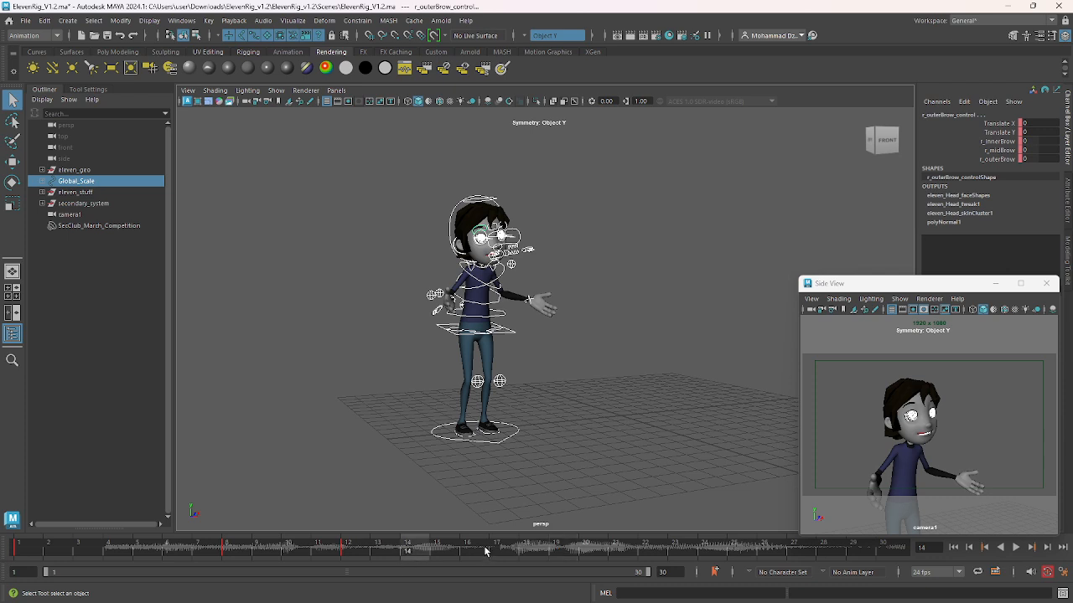
mouse_move(485, 550)
left_mouse_down()
mouse_move(790, 553)
mouse_move(242, 548)
mouse_move(418, 556)
mouse_move(388, 553)
mouse_move(408, 553)
left_mouse_up()
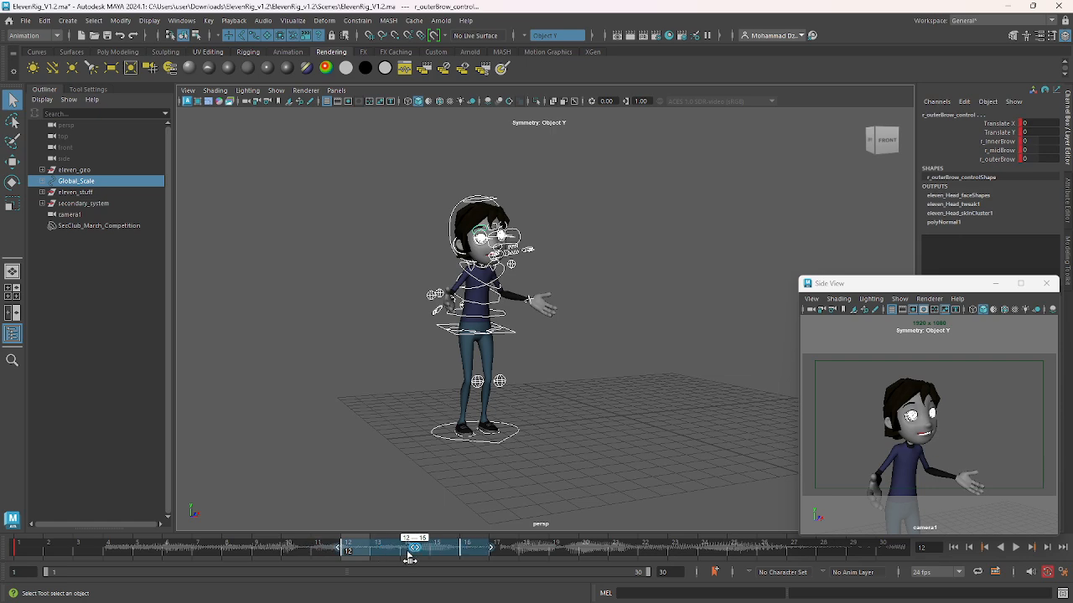
left_click(611, 550)
left_click_drag(232, 549, 29, 544)
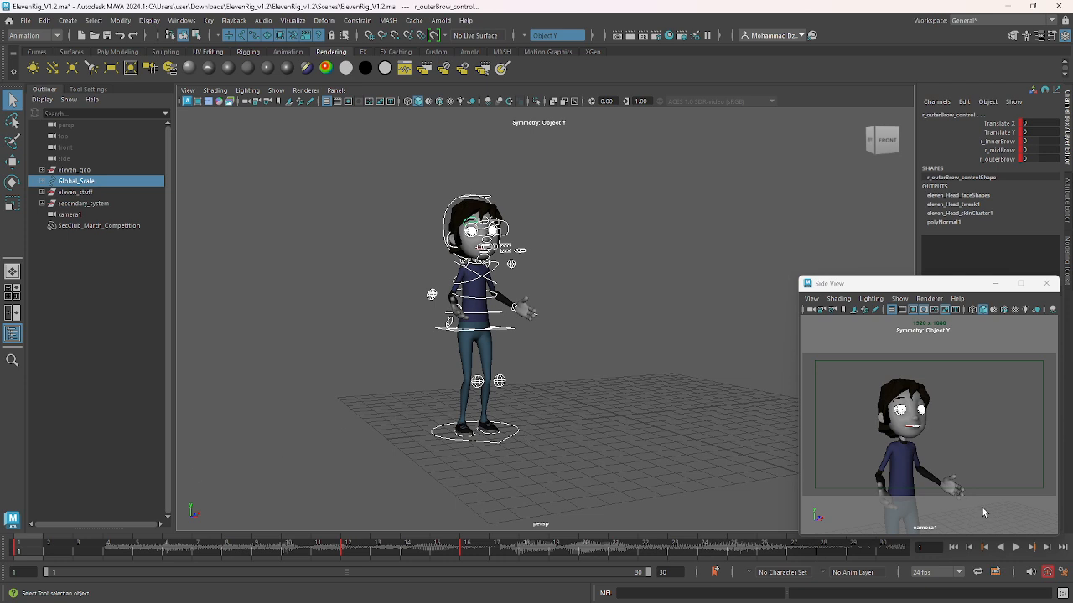
Play the animation, stop at frame 25, and shift body_control there to a Translate Z of -0.27
left_click(1015, 548)
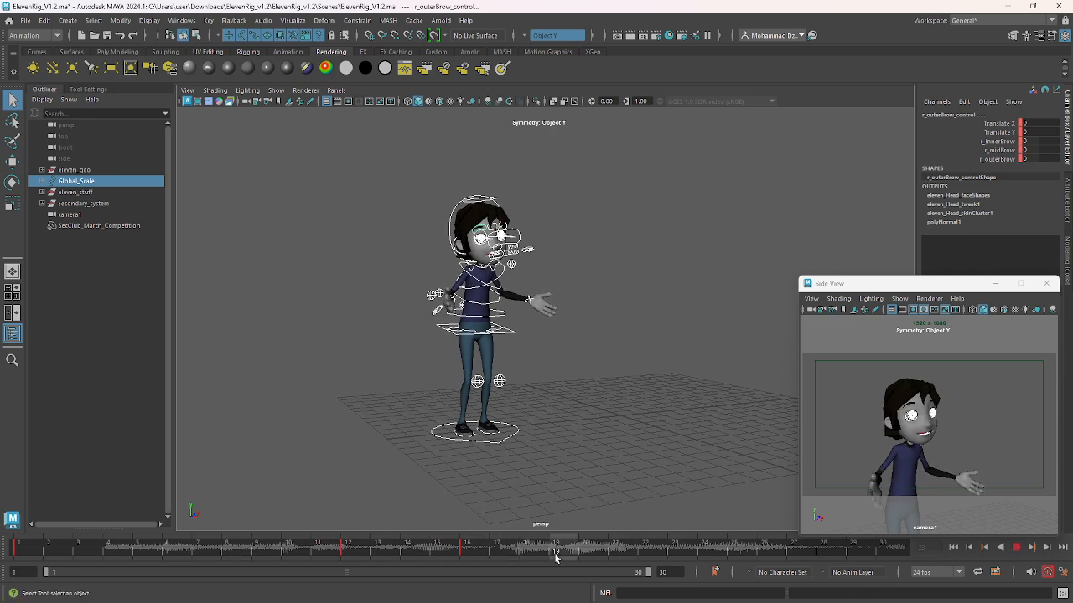
key("Escape")
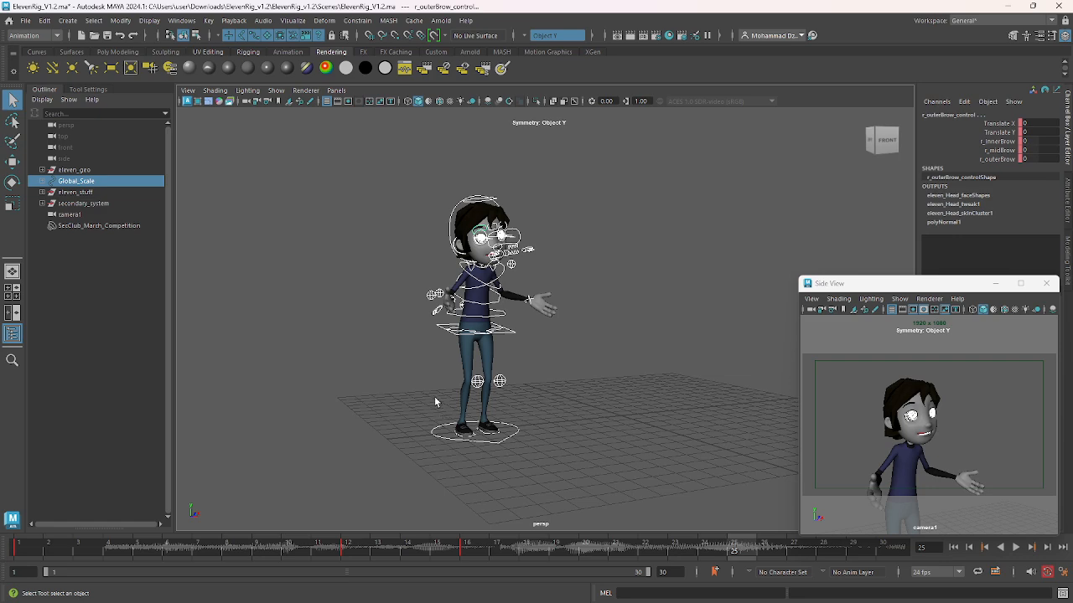
middle_click_drag(483, 361, 505, 382, "alt")
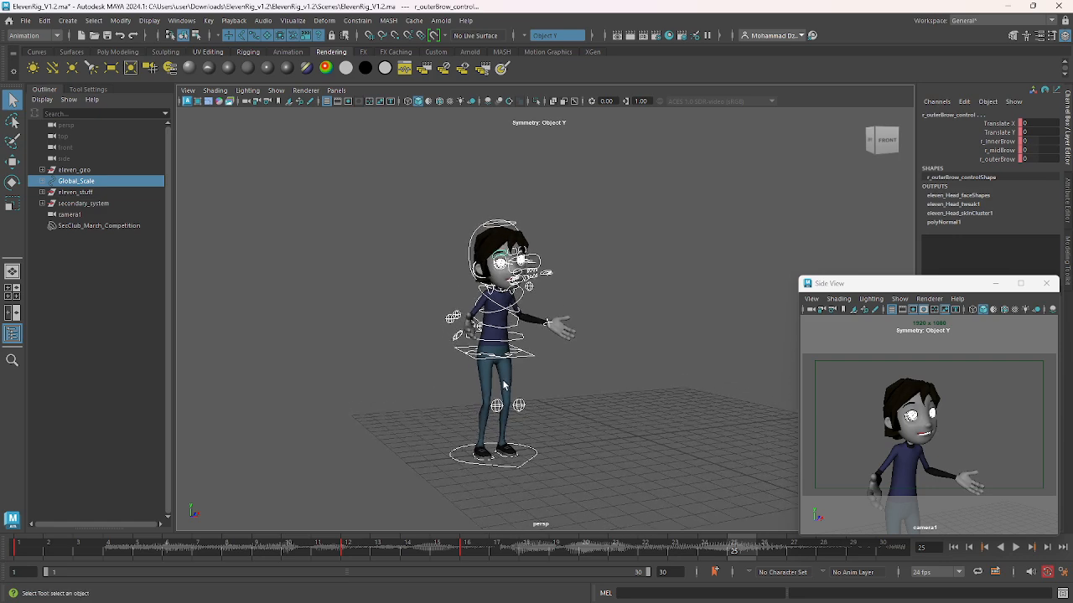
left_click_drag(504, 381, 459, 386, "alt")
right_click_drag(434, 354, 523, 445, "alt")
left_click(512, 363)
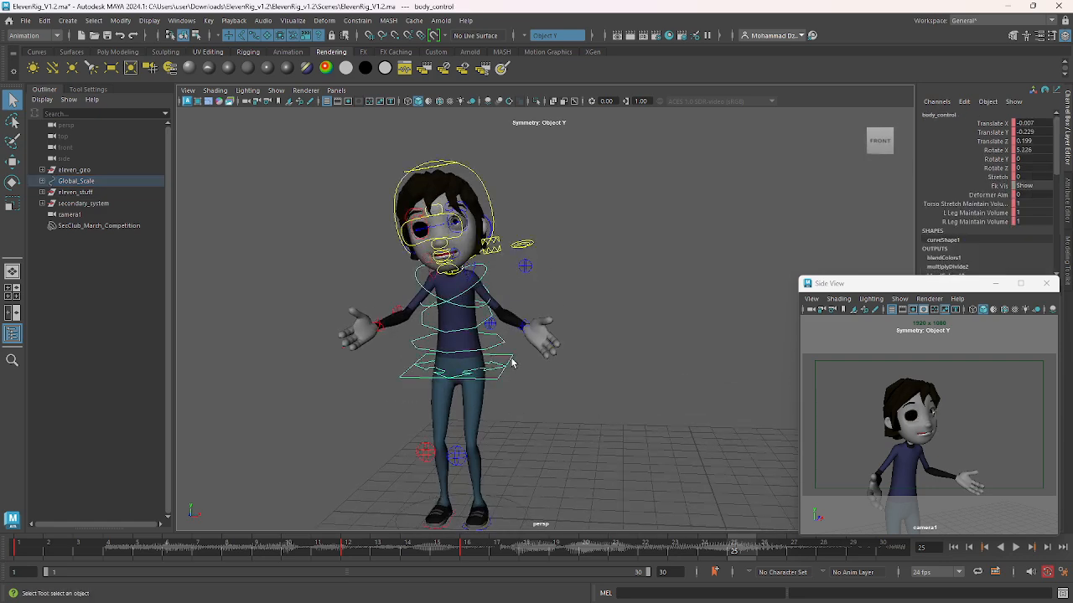
key("w")
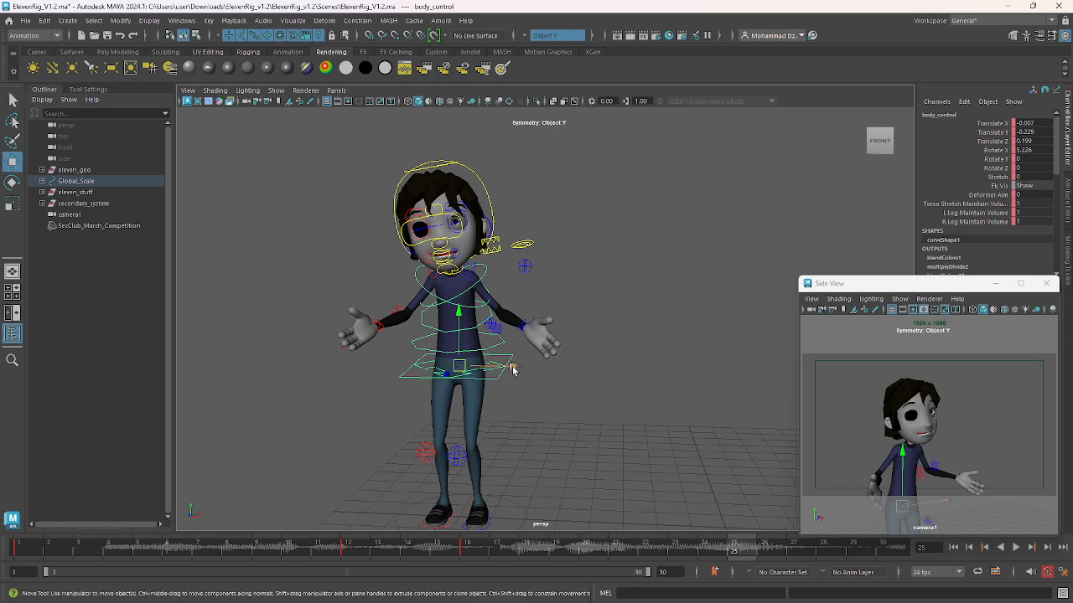
left_click_drag(516, 390, 477, 376, "alt")
right_click_drag(477, 376, 522, 411, "alt")
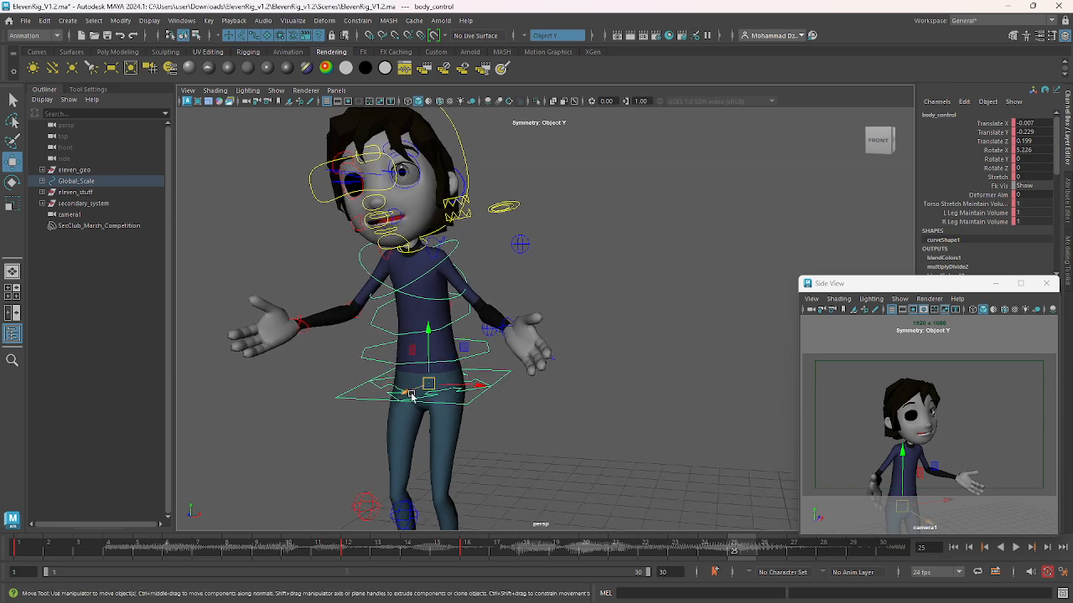
left_click_drag(408, 393, 441, 371)
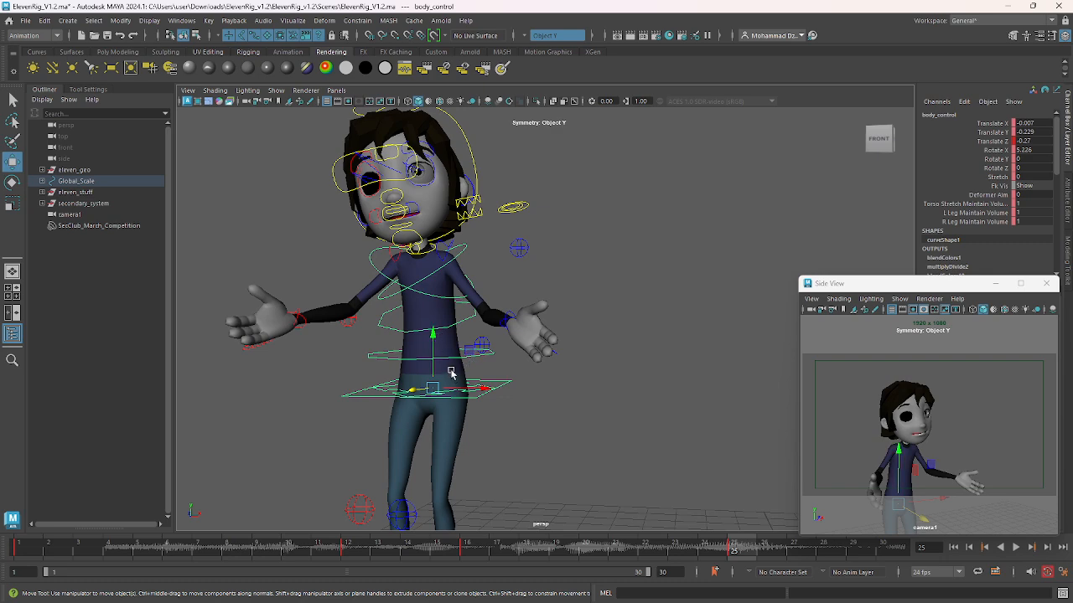
Rotate body_control at frame 25 to X -1.186, Y -0.083 and Z -4.014
key("e")
left_click_drag(413, 363, 480, 349)
right_click_drag(480, 349, 502, 370, "alt")
middle_click_drag(489, 355, 495, 414, "alt")
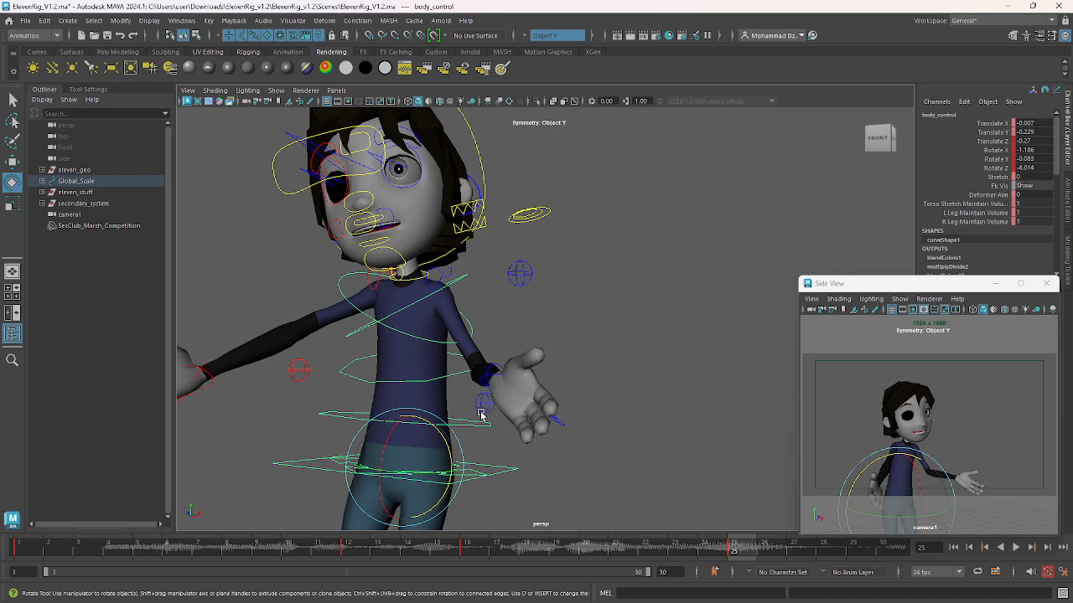
Pose head_IK_control at frame 25 with Translate X 0.024 and rotation of about 1.15, 6.68 and -4.49
left_click(442, 264)
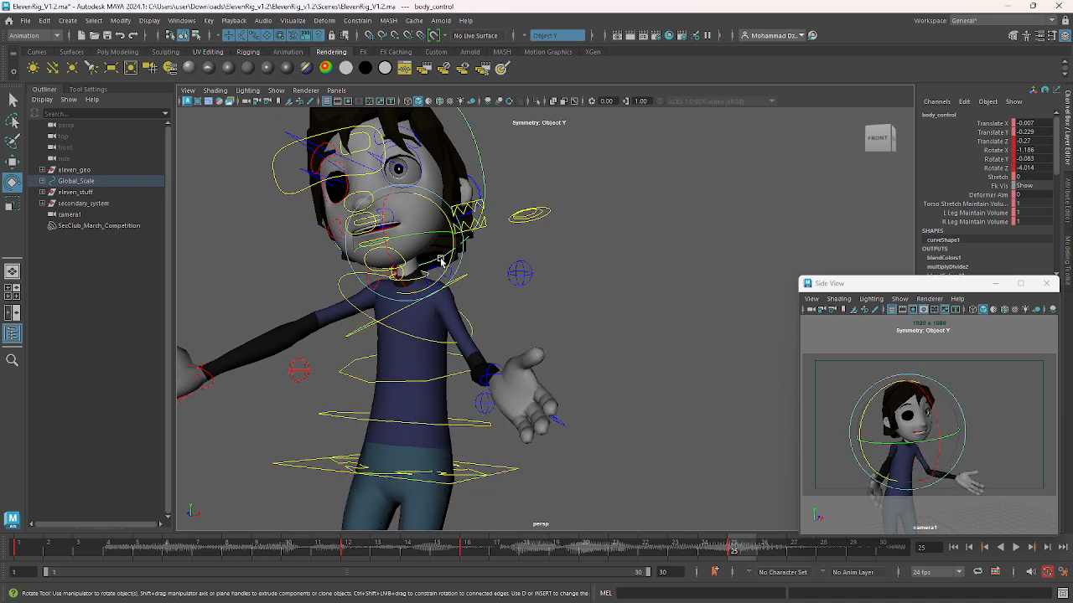
left_click_drag(435, 204, 376, 240)
key("w")
left_click_drag(441, 240, 539, 243)
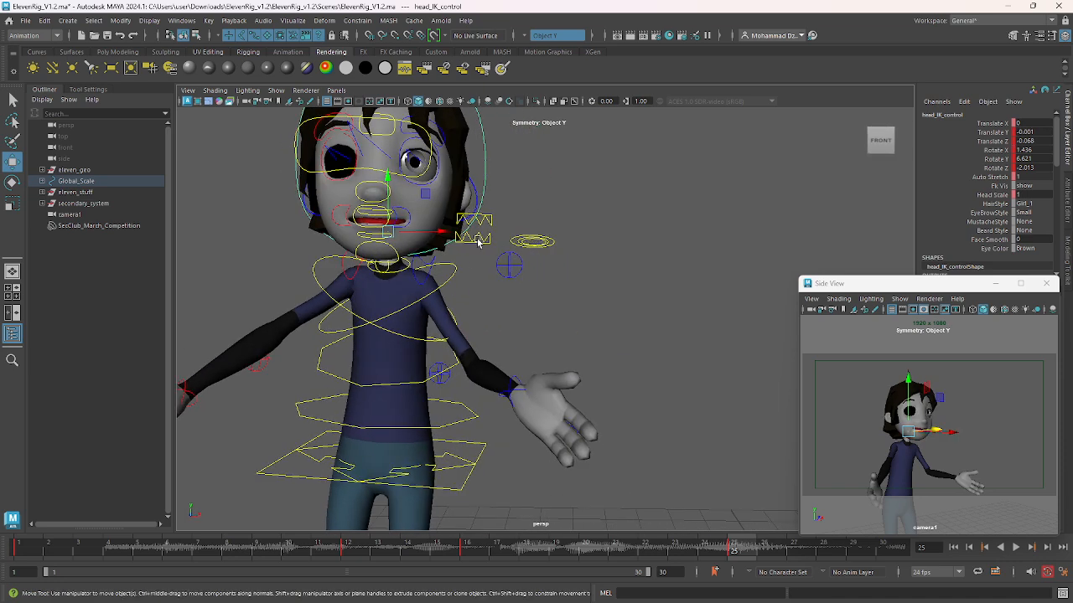
left_click_drag(404, 241, 436, 207)
key("e")
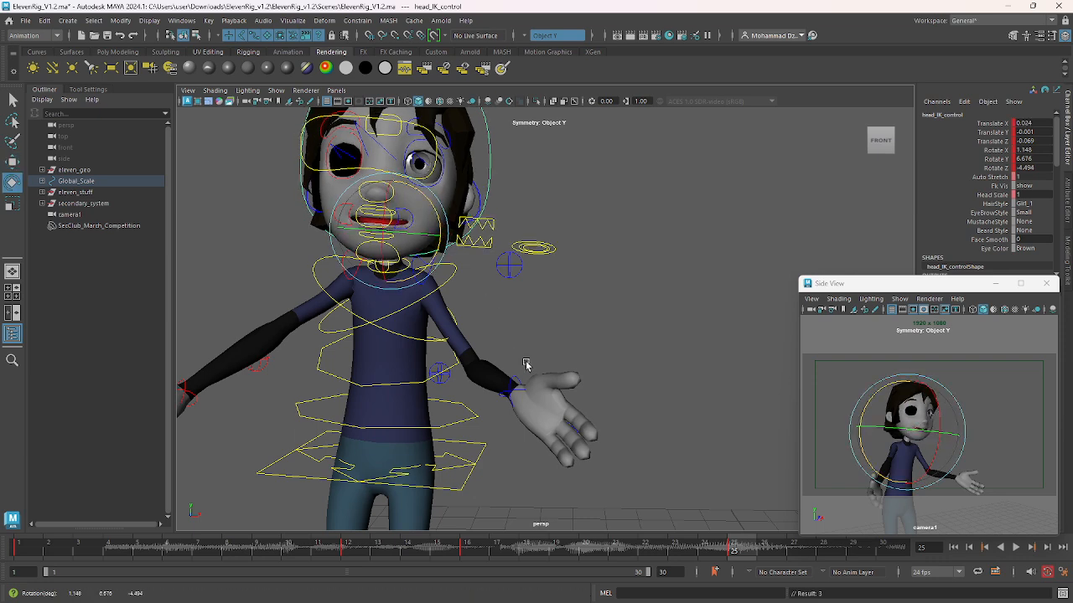
Rotate the middle torso control to straighten the character's spine at frame 25
left_click_drag(527, 372, 588, 355, "alt")
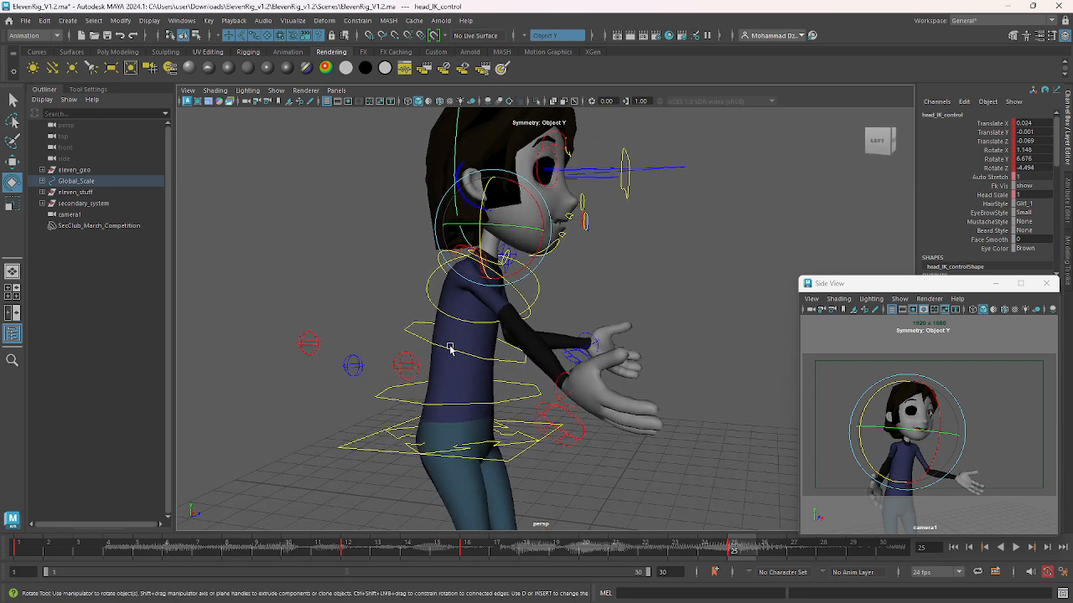
left_click(452, 350)
left_click_drag(498, 330, 377, 360)
Lower r_wrist_IK_control to translate -1.977, -2.434, -0.644 and rotate it to X 67.155, Y 35.883
key("w")
left_click(584, 377)
left_click(584, 377)
left_click_drag(307, 353, 570, 421)
key("e")
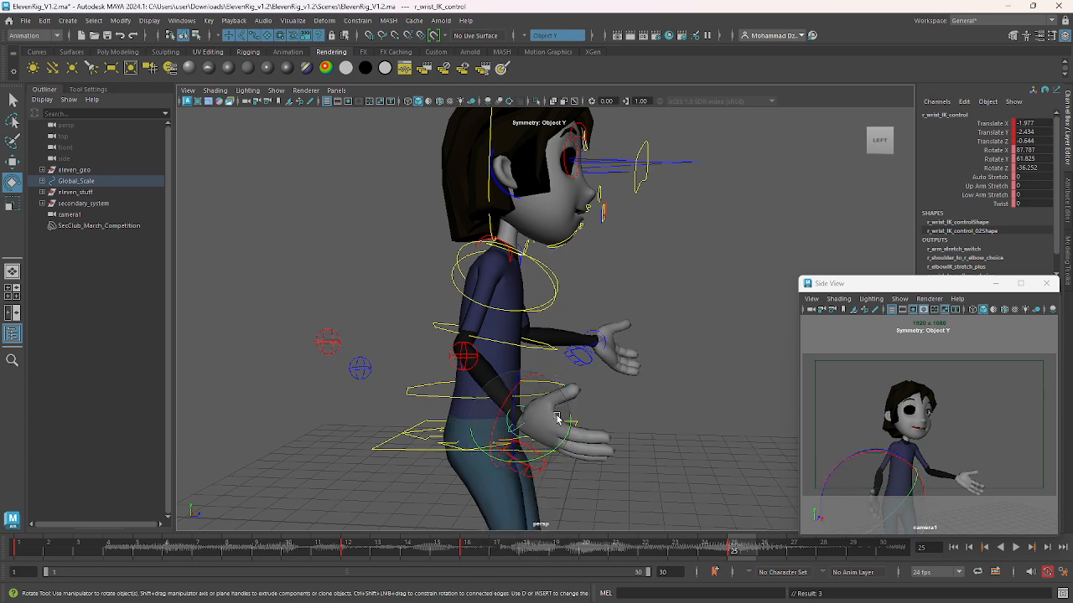
left_click_drag(553, 448, 498, 390)
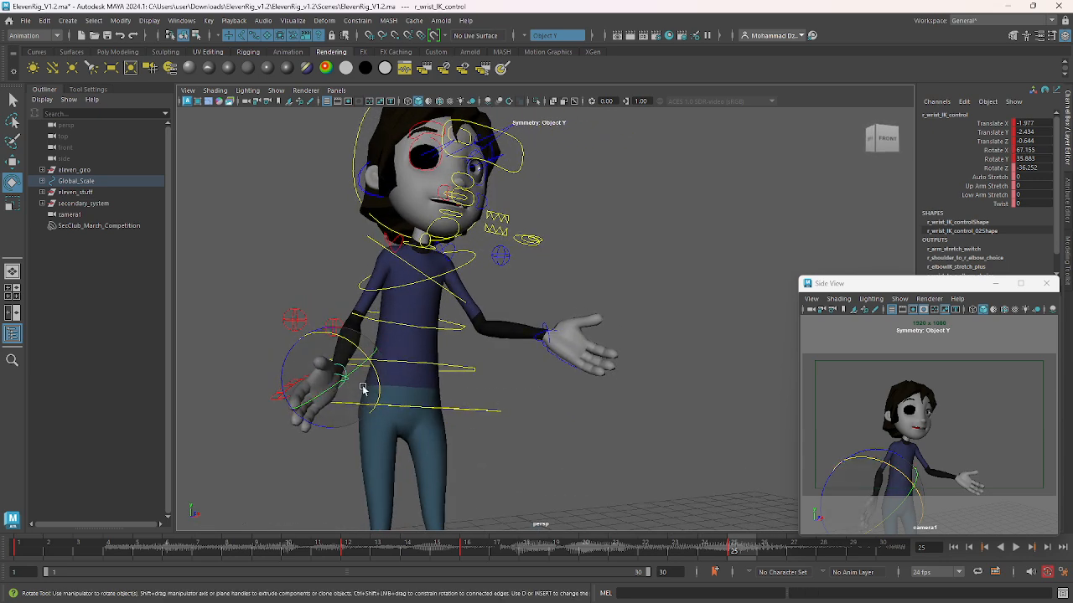
Adjust the right elbow pole vector and reposition the right wrist control so the arm hangs beside the body
left_click(549, 332)
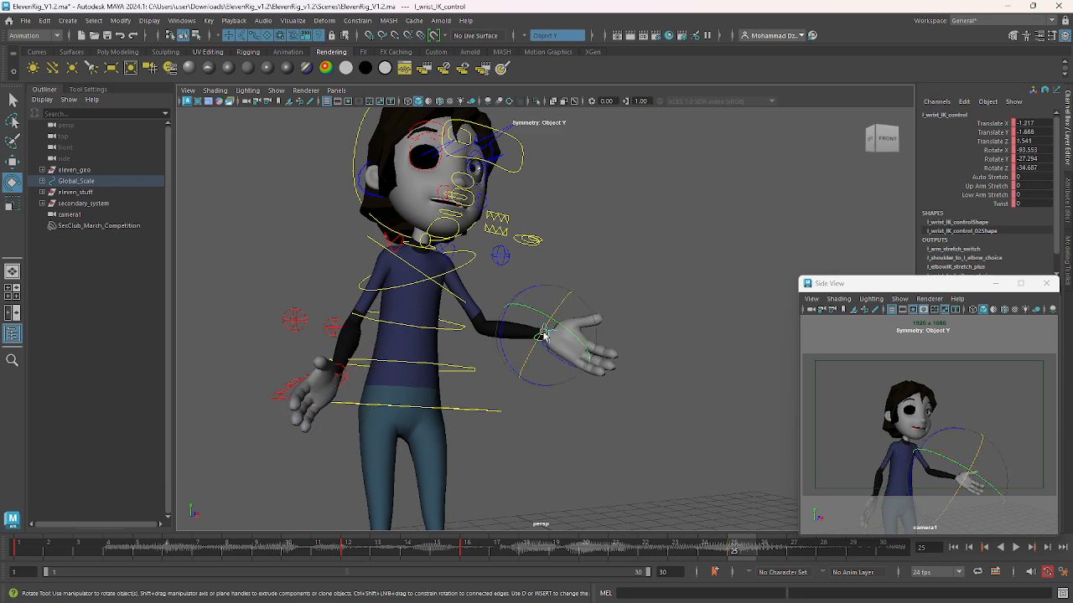
left_click(335, 327)
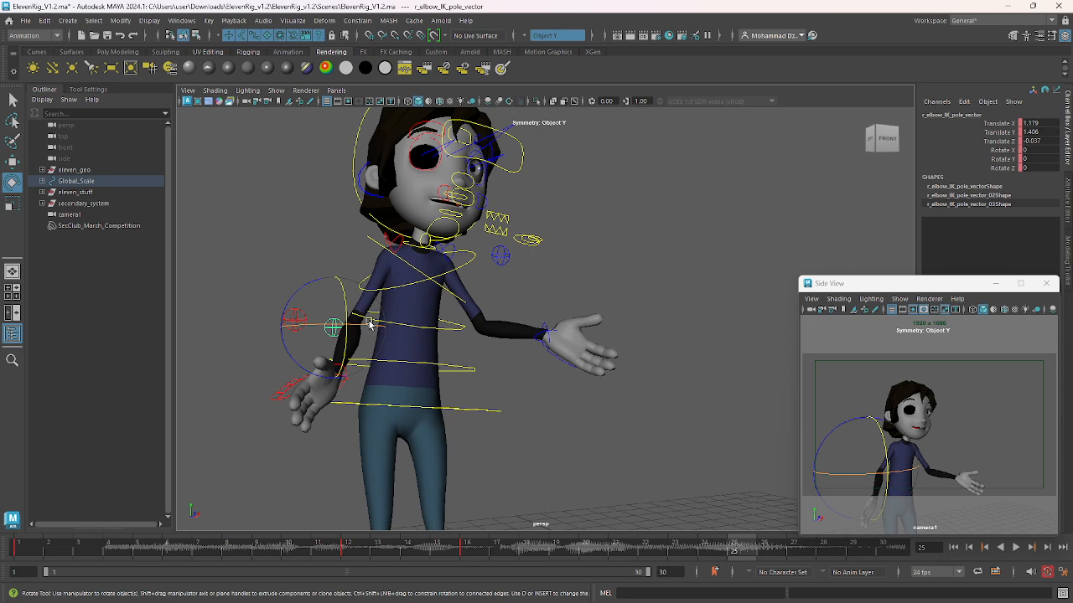
key("w")
left_click_drag(366, 331, 355, 331)
left_click(345, 379)
left_click_drag(366, 369, 479, 363, "alt")
left_click_drag(596, 371, 428, 371)
key("e")
Lower the left wrist control beside the hip and move the left elbow pole vector to Translate X -0.725
left_click(523, 335)
right_click_drag(428, 371, 479, 431, "alt")
key("w")
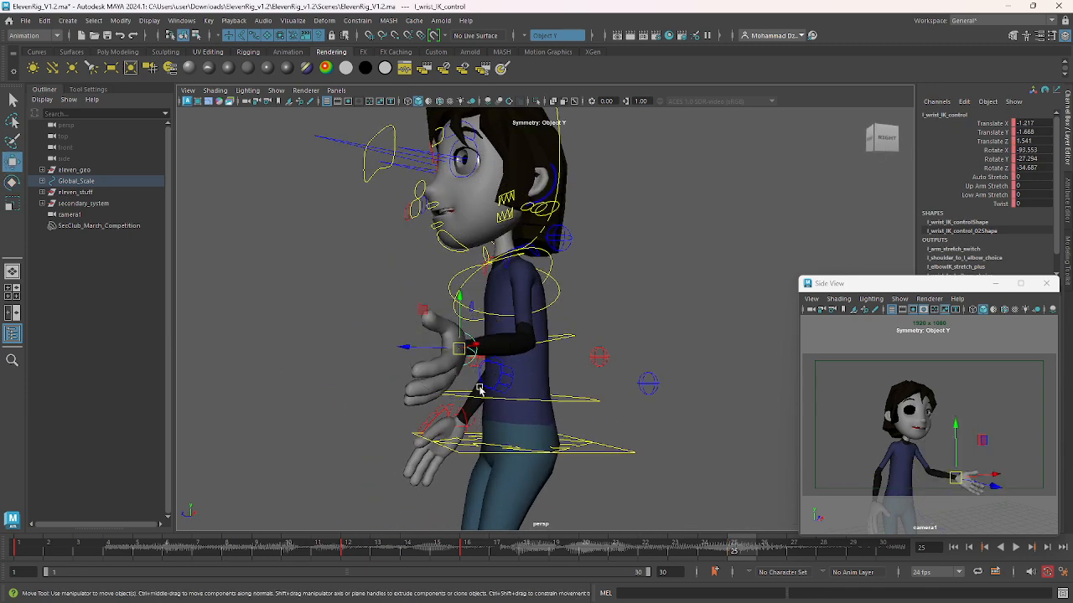
left_click_drag(460, 349, 491, 414)
left_click(534, 320)
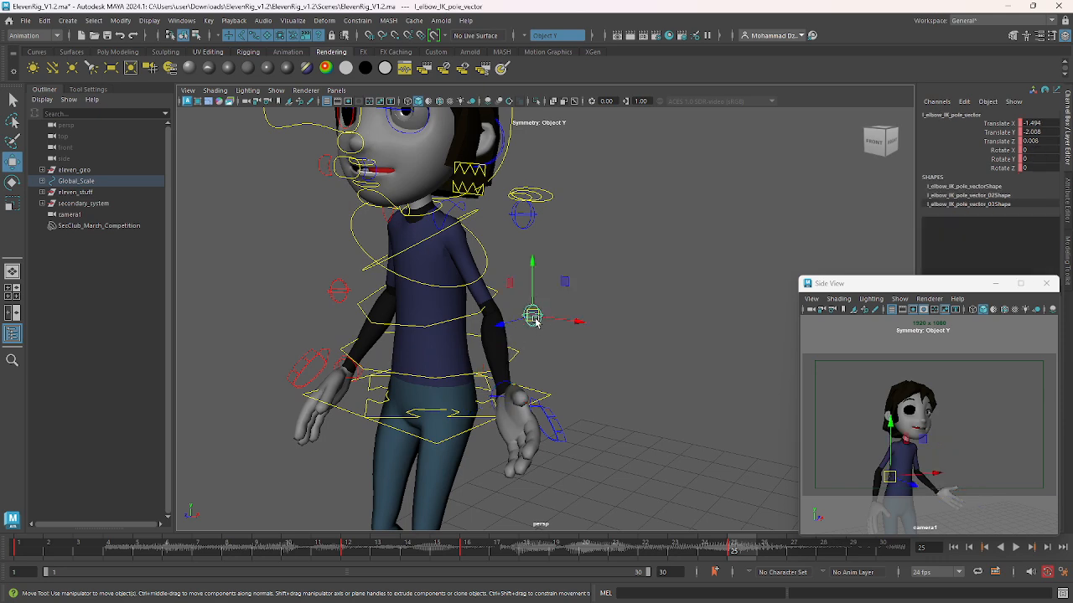
left_click_drag(579, 321, 618, 329)
scroll(480, 409, "up", 4)
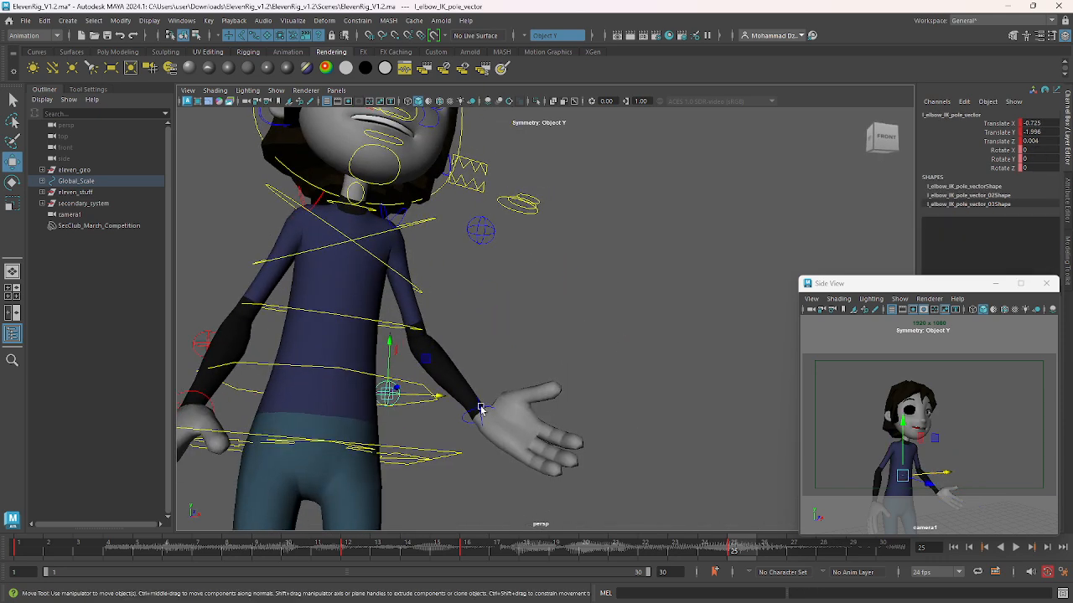
Place l_wrist_IK_control at translate -1.707, -2.696, 0.264 and rotate it to X -11.836, Z -60.964 so the hand hangs down
left_click(483, 409)
left_click_drag(483, 410, 473, 427)
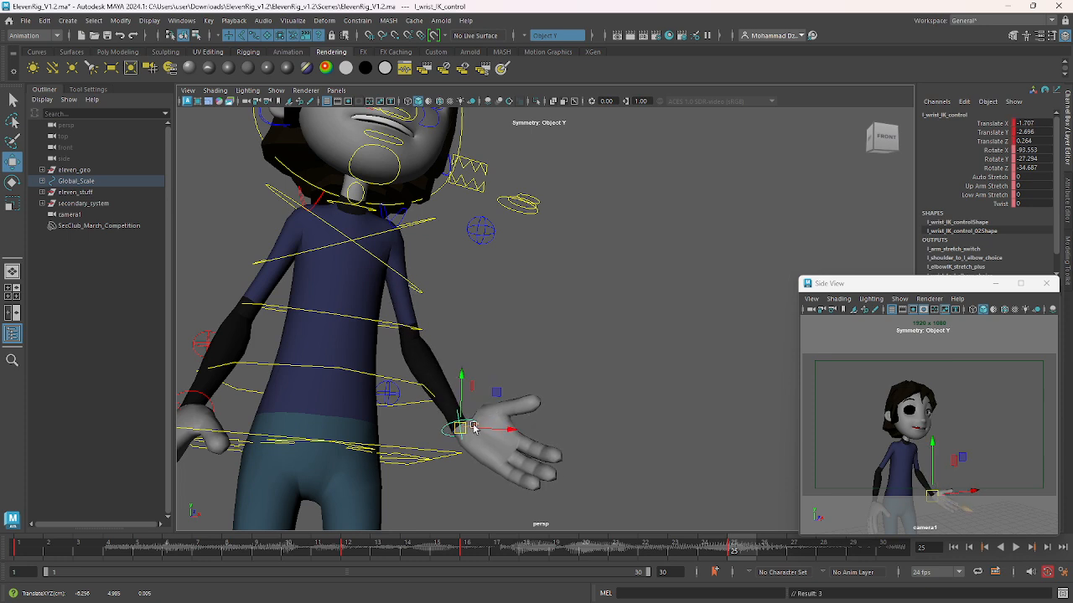
key("e")
mouse_move(467, 479)
left_mouse_down()
mouse_move(445, 479)
mouse_move(466, 456)
mouse_move(454, 480)
left_mouse_up()
scroll(519, 404, "down", 4)
left_click_drag(517, 400, 484, 411, "alt")
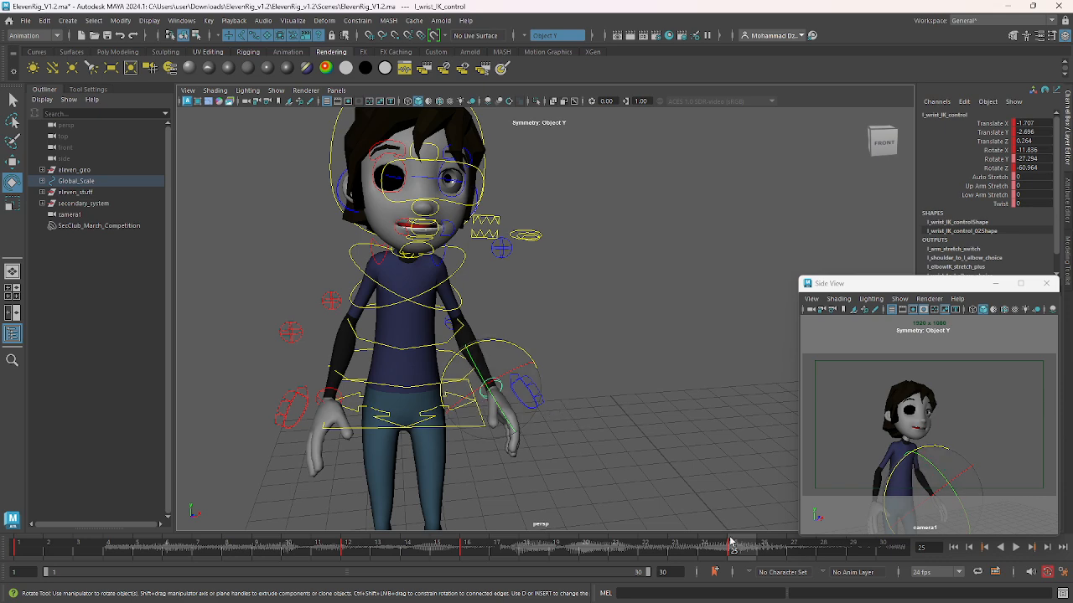
Select all rig controls and key the lowered-arms pose at frame 25
scroll(620, 445, "down", 5)
left_click_drag(494, 369, 528, 377, "alt")
left_click_drag(391, 220, 577, 503)
key("s")
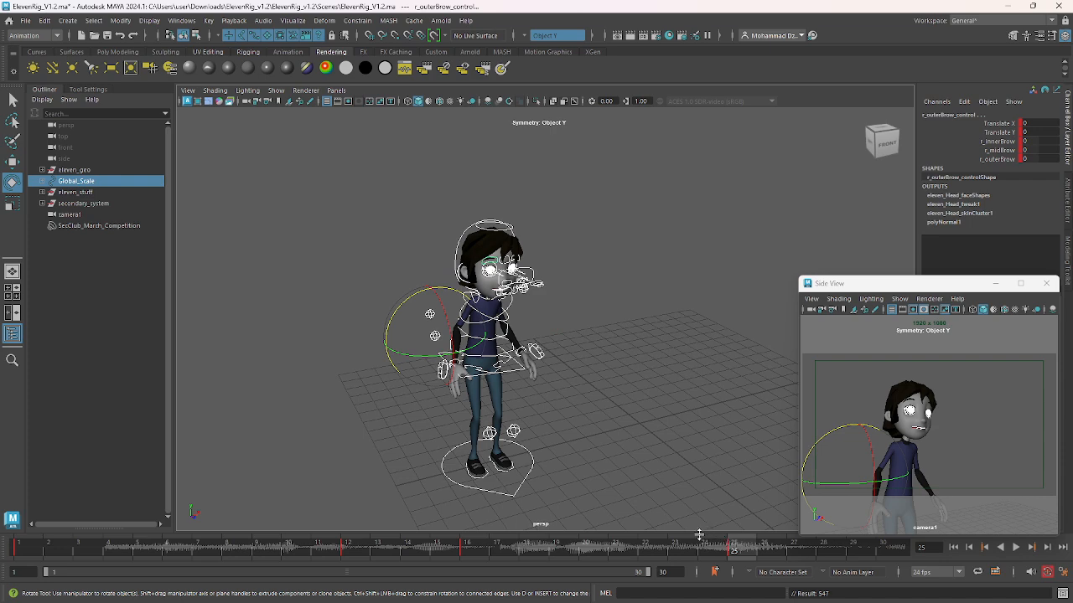
Compare the keyed poses at frames 16 and 25, and save the scene
key(".")
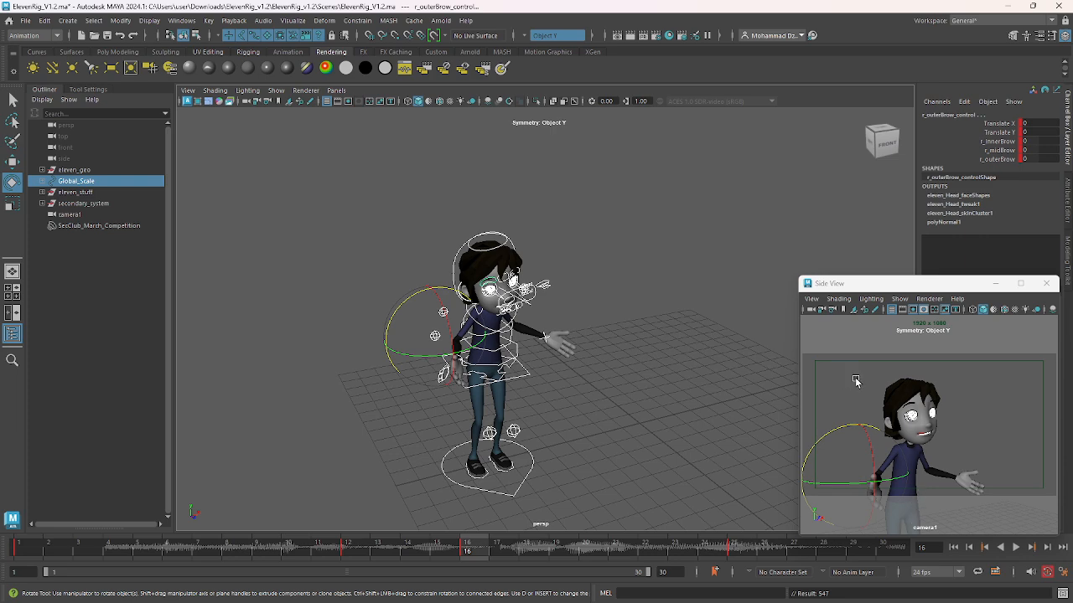
key("ctrl+s")
key(".")
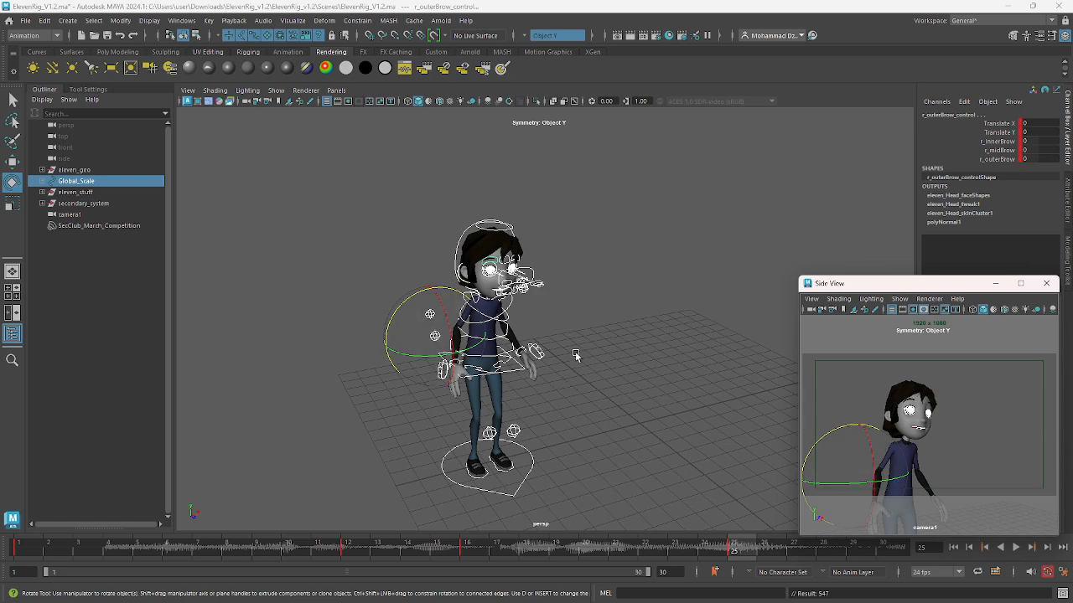
Shift chest_IK_control at frame 25 to about -0.022, -0.037, -0.062 and set its X rotation to about 3.16
left_click_drag(505, 293, 534, 304, "alt")
scroll(499, 287, "up", 2)
scroll(540, 289, "up", 3)
left_click(539, 279)
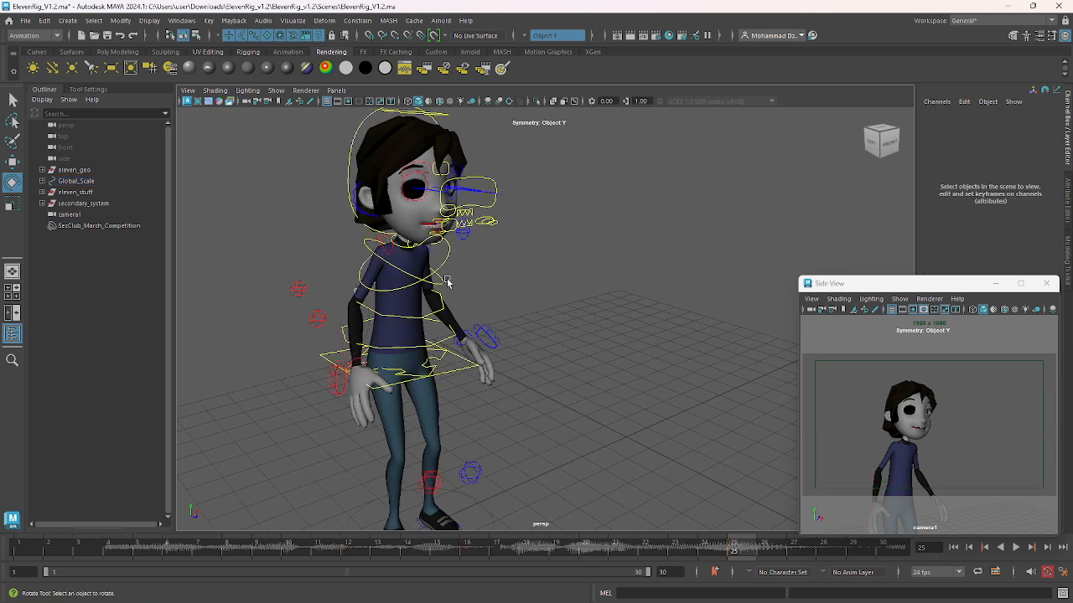
left_click_drag(448, 282, 484, 286, "alt")
left_click(488, 280)
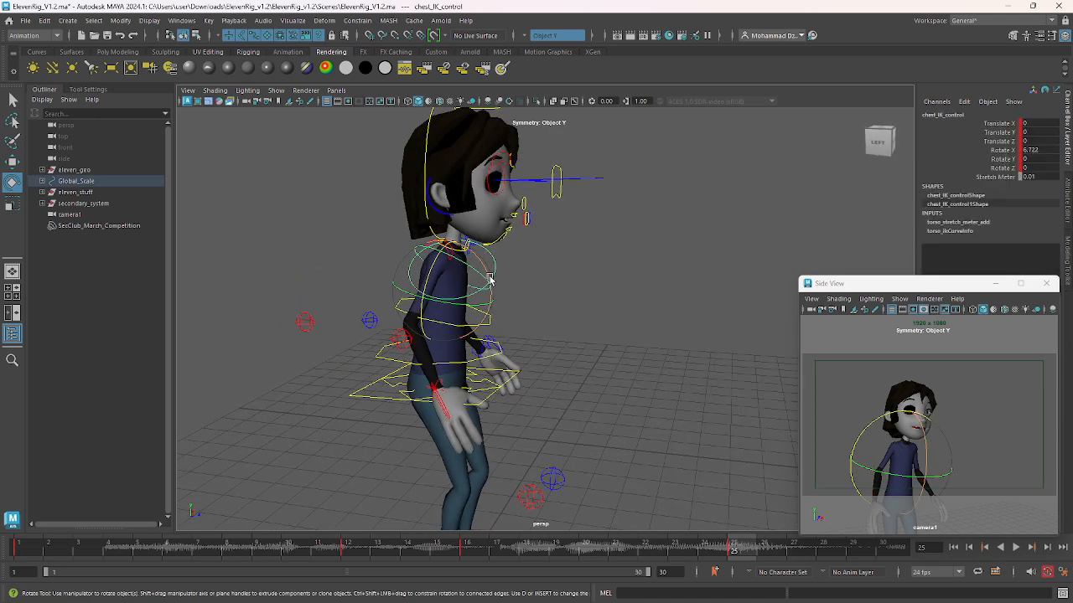
key("w")
left_click_drag(452, 286, 406, 266)
key("e")
left_click_drag(461, 243, 461, 244)
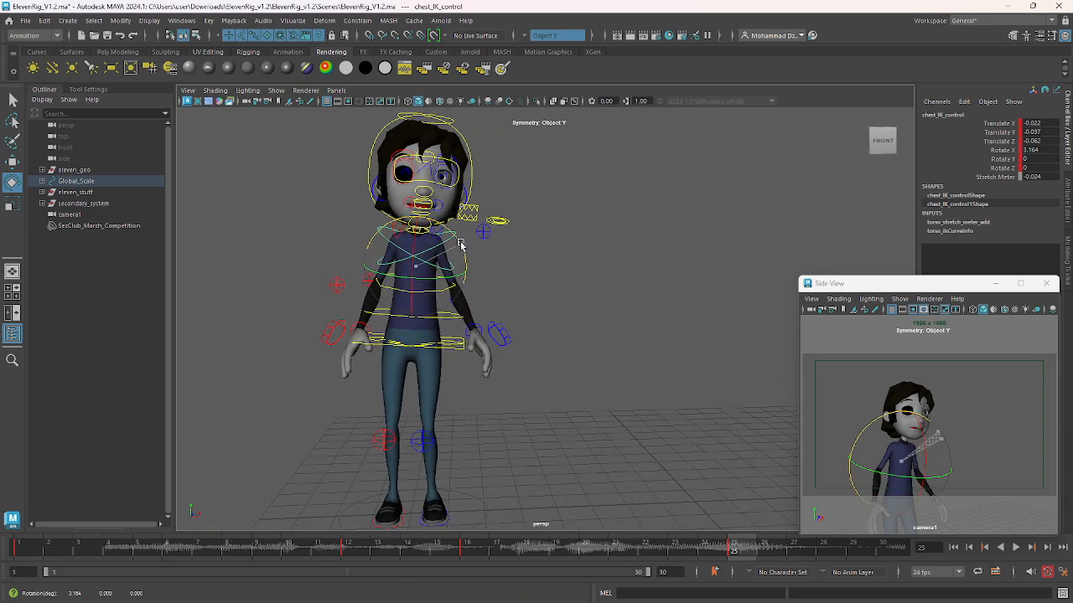
Play the animation to check the adjusted chest pose, returning to frame 25 to inspect it from the side
key("alt+v")
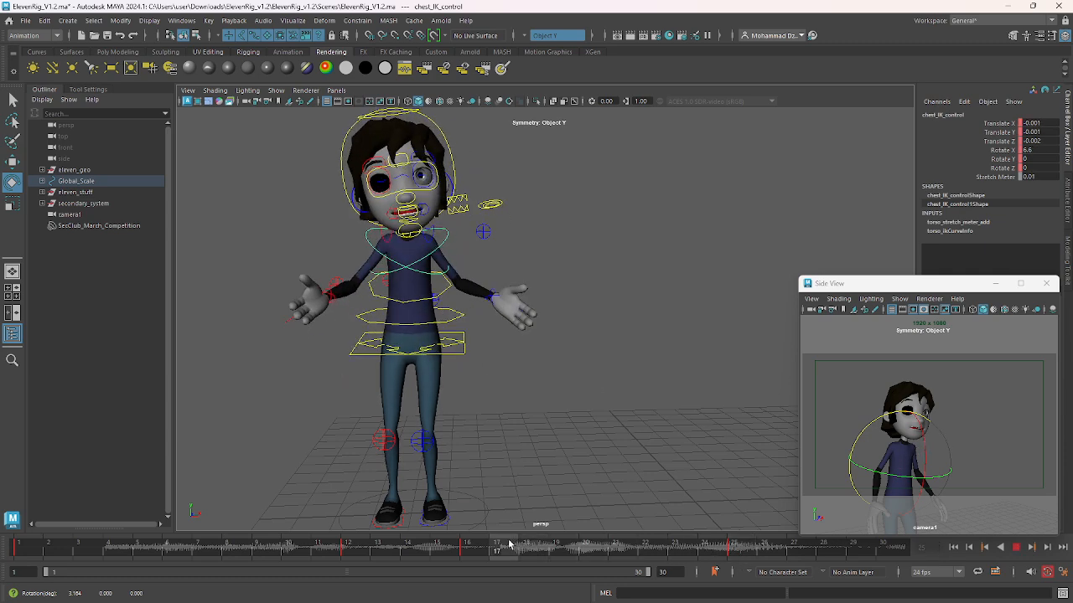
key("alt+v")
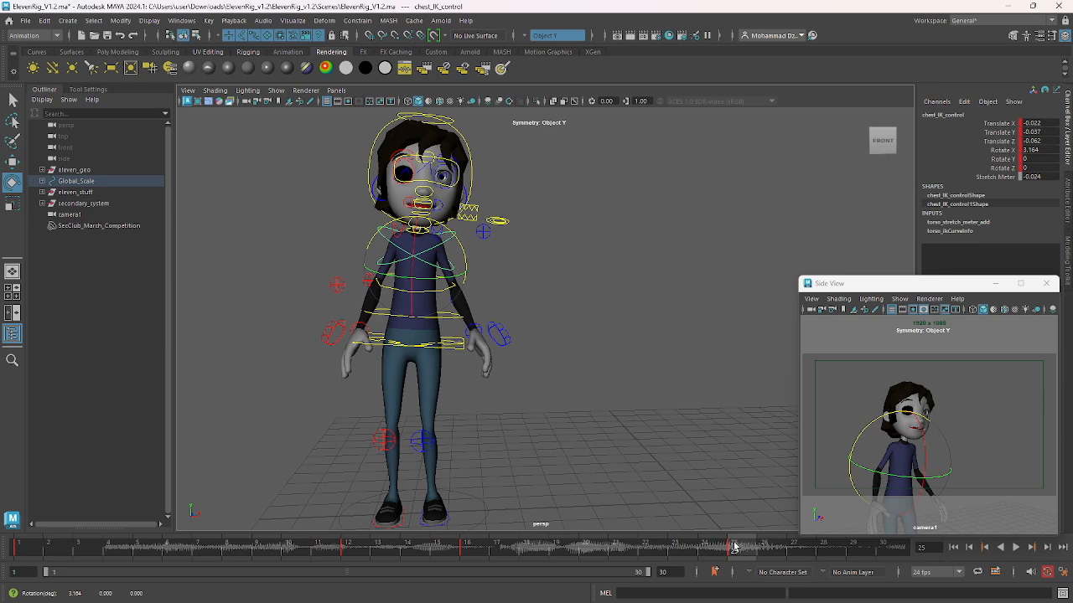
left_click_drag(514, 384, 587, 392, "alt")
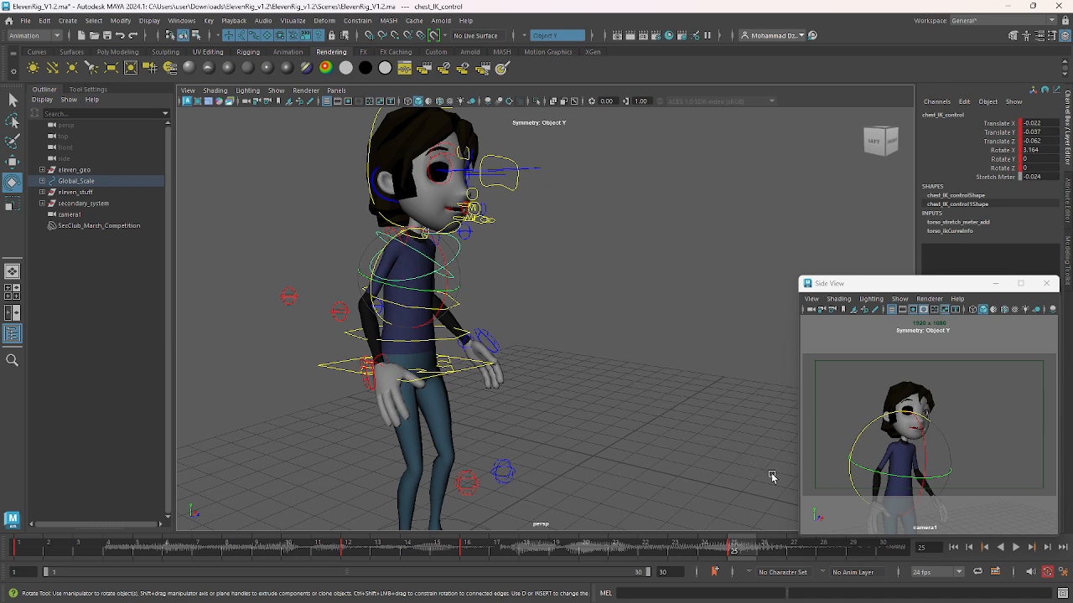
Select all rig controls and key the same pose at frames 25 and 30
right_click_drag(665, 450, 597, 383, "alt")
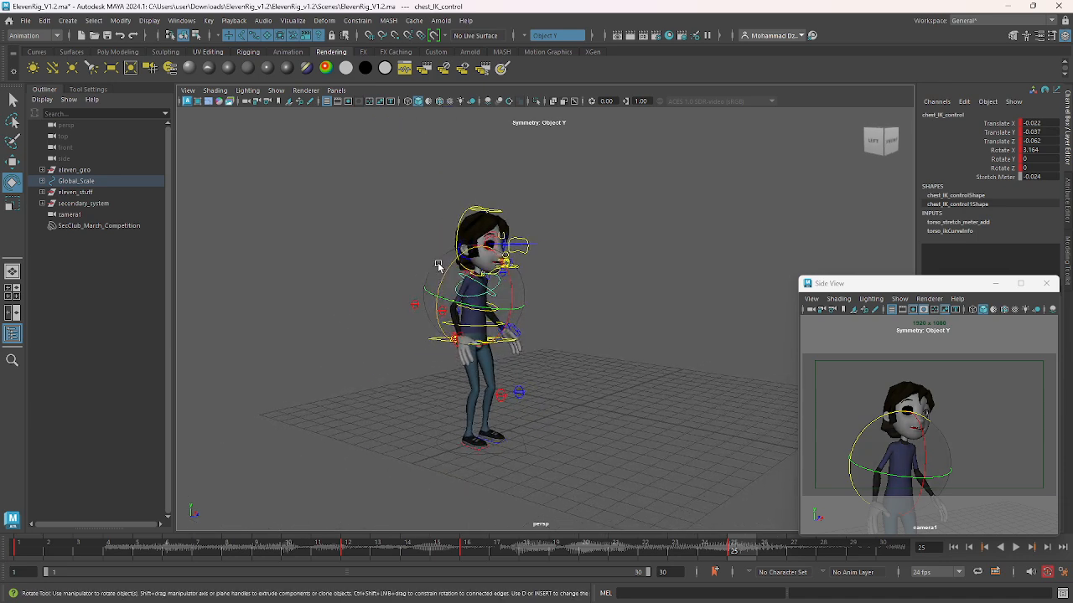
left_click_drag(381, 196, 572, 476)
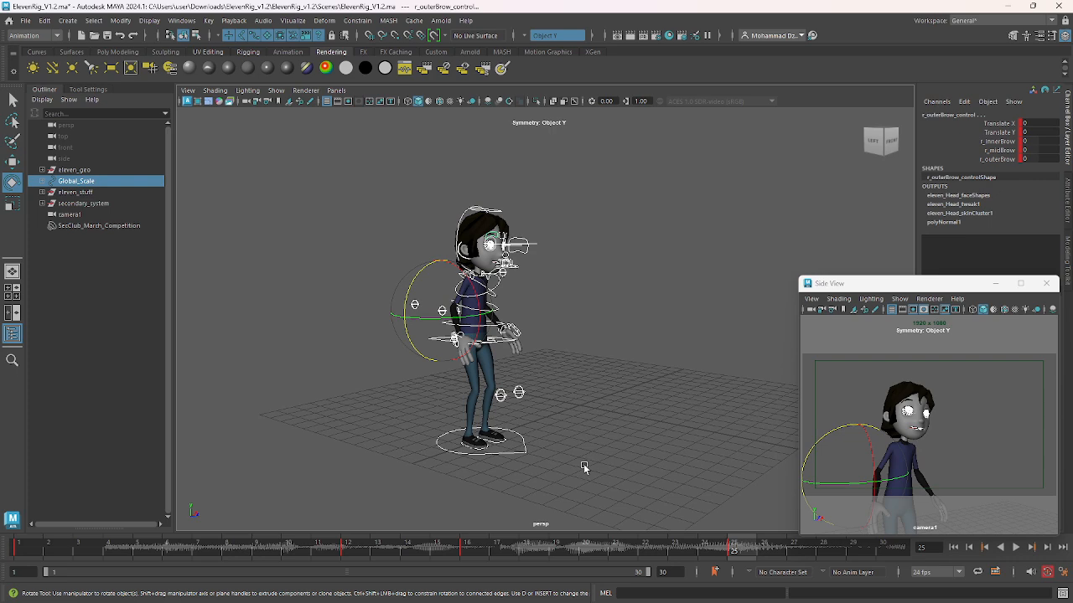
key("s")
left_click_drag(757, 555, 881, 553)
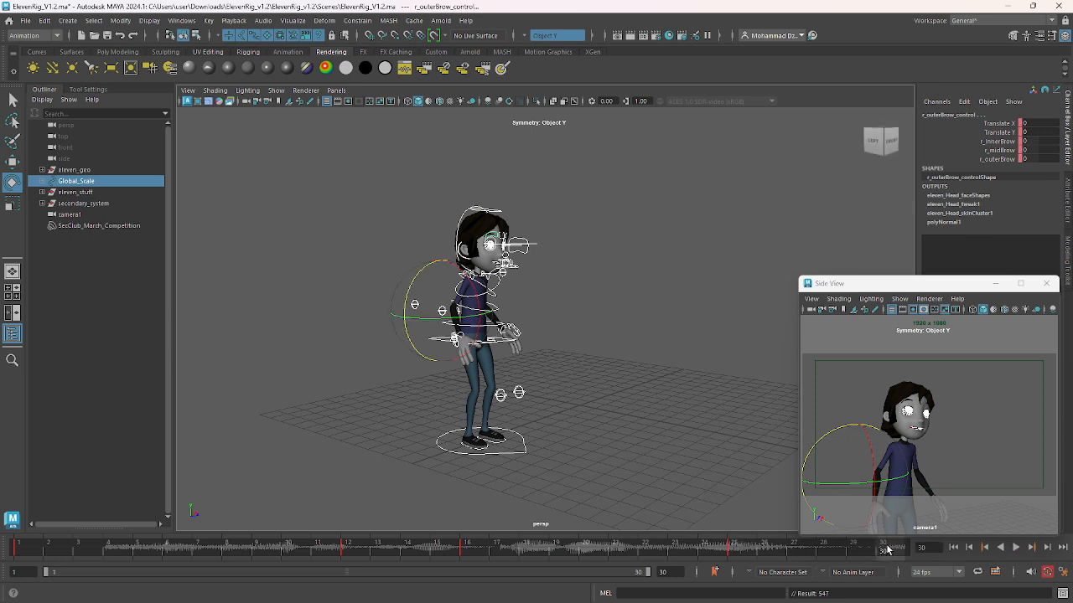
key("s")
Set the tangents of the selected rig controls' keys from frame 25 to frame 30 to Flat
left_click_drag(937, 292, 937, 281)
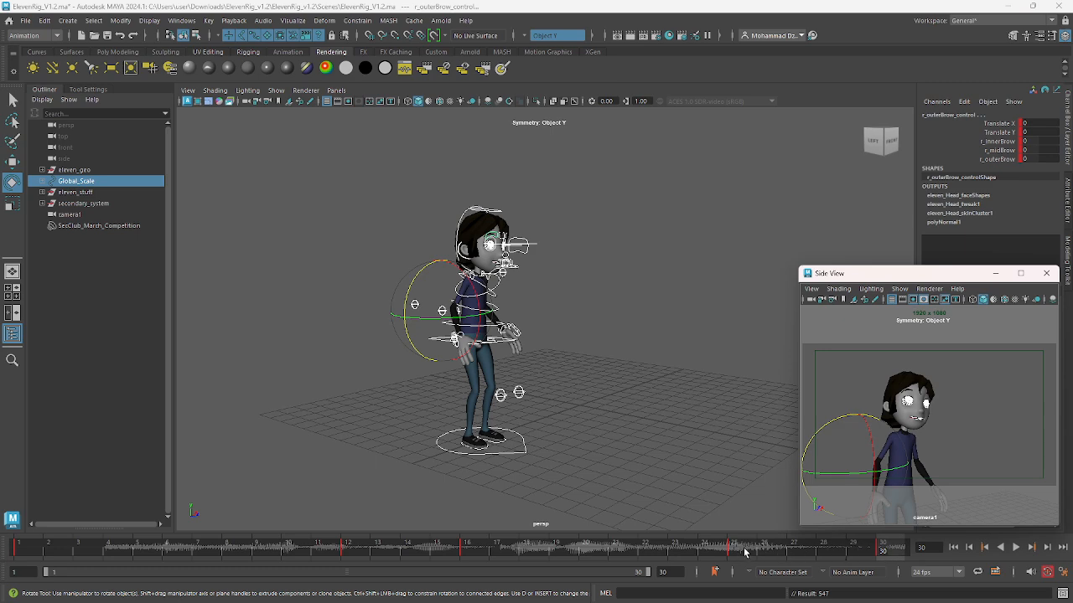
left_click_drag(726, 549, 878, 551, "shift")
right_click(792, 552)
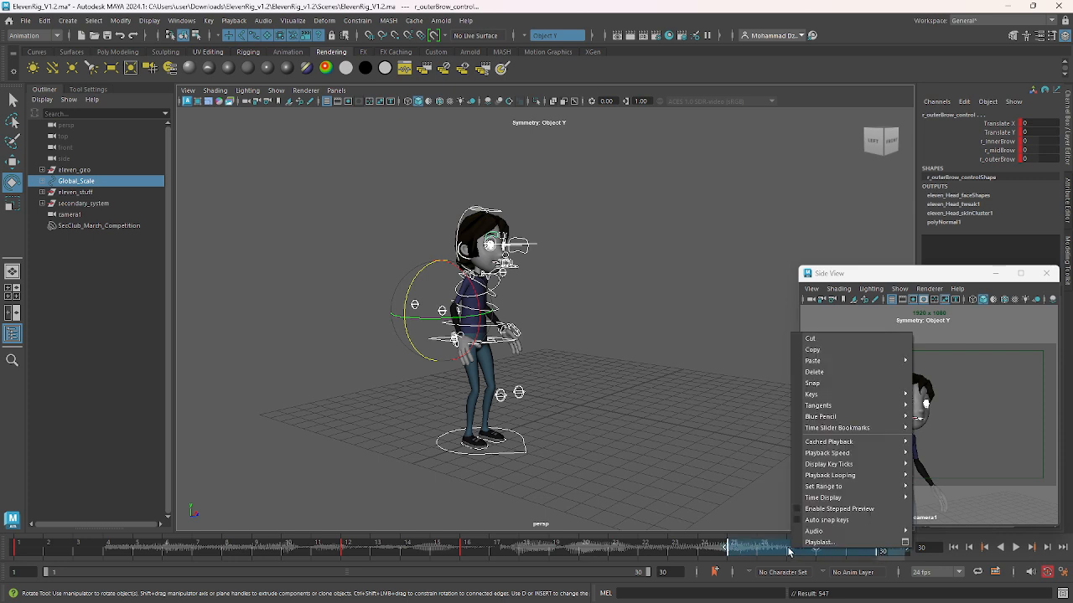
mouse_move(901, 405)
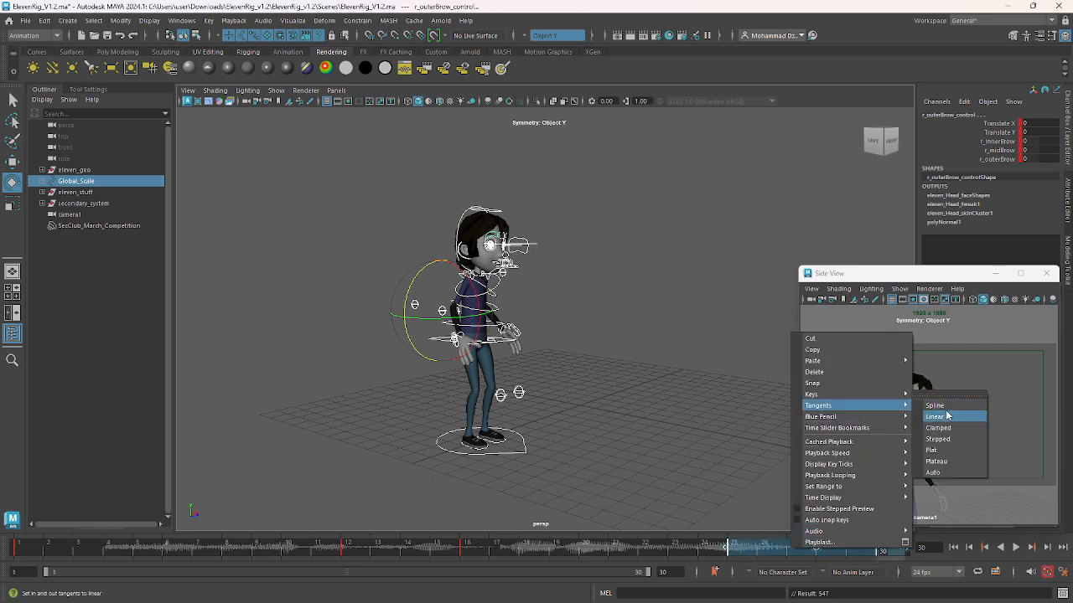
left_click(953, 453)
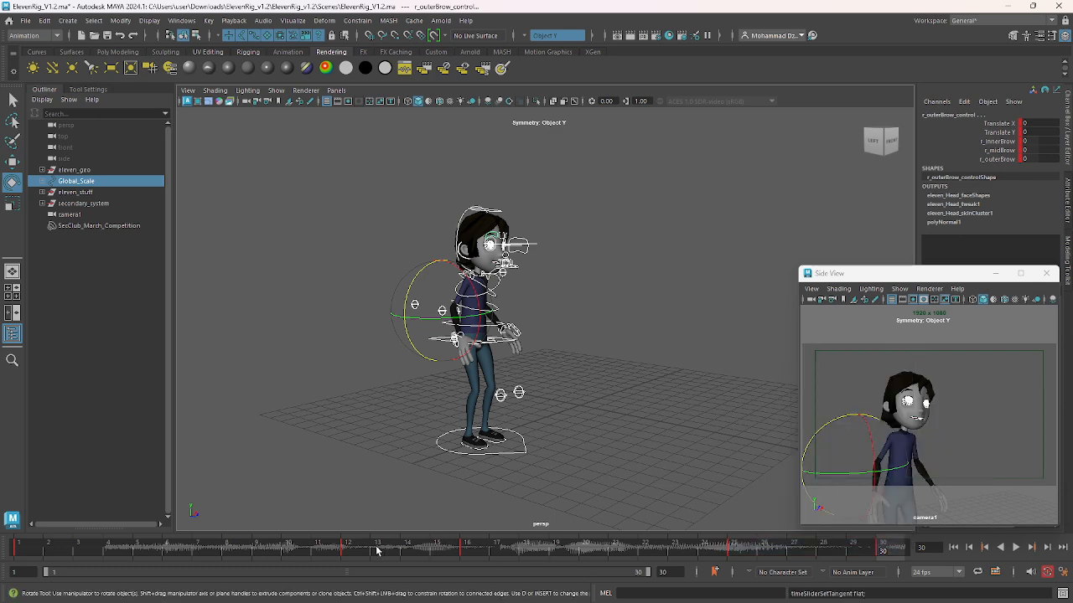
Set the tangents of the selected rig controls' keys from frame 12 to frame 16 to Flat
left_click_drag(344, 549, 462, 550, "shift")
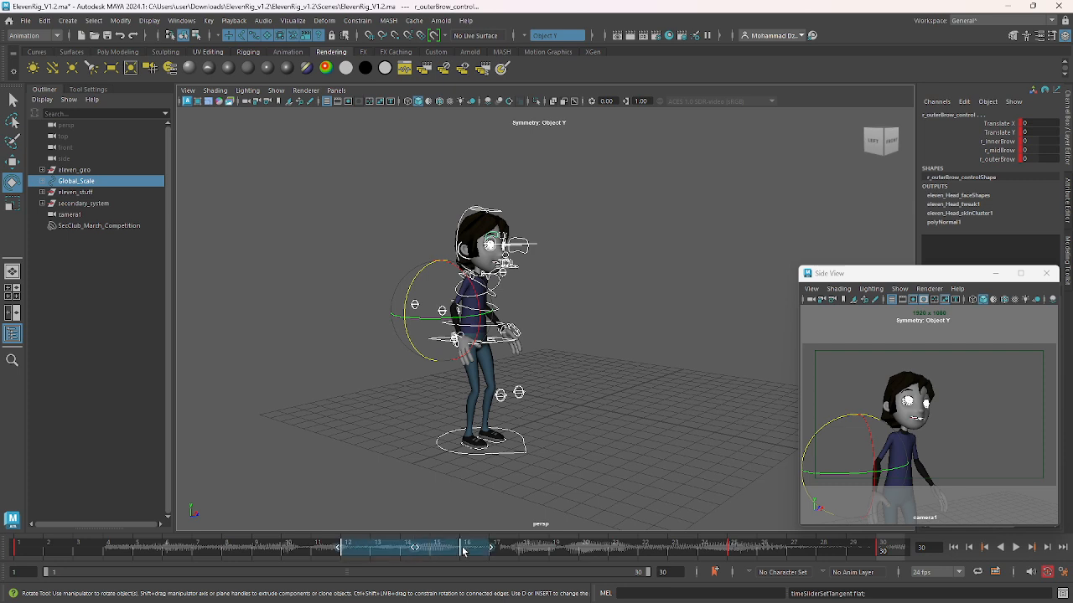
right_click(391, 550)
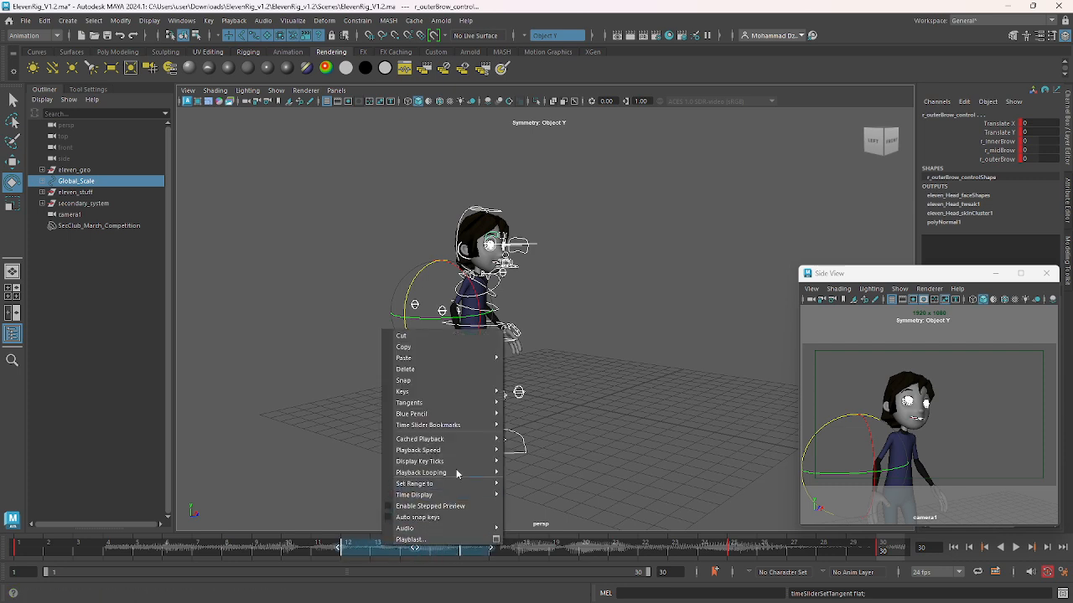
mouse_move(461, 402)
left_click(541, 449)
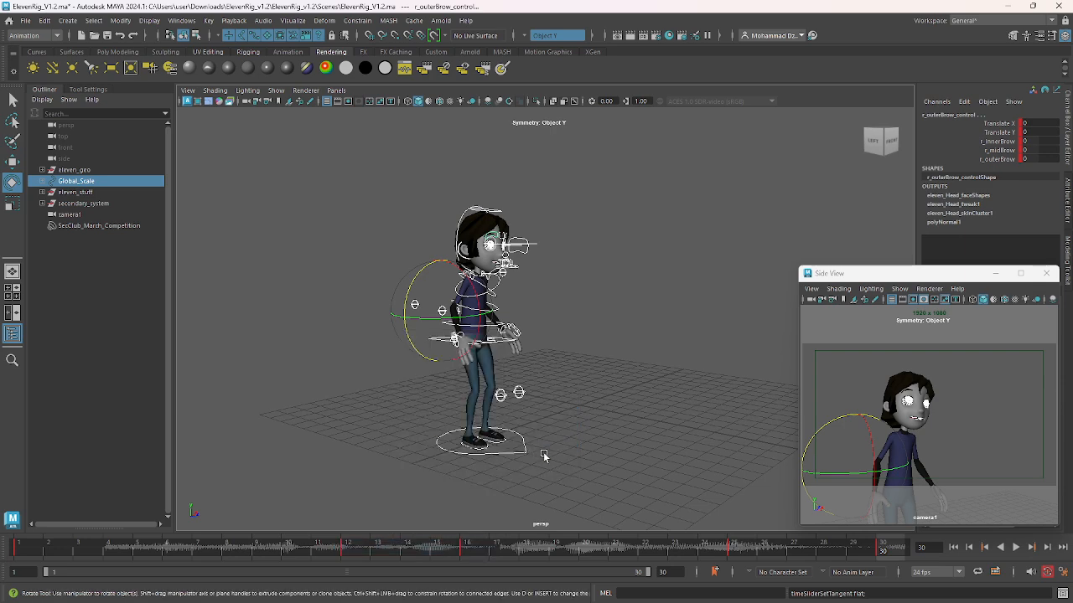
Play the animation from frame 1 in the camera view to check the motion with flat tangents
left_click_drag(117, 542, 24, 528)
left_click(958, 402)
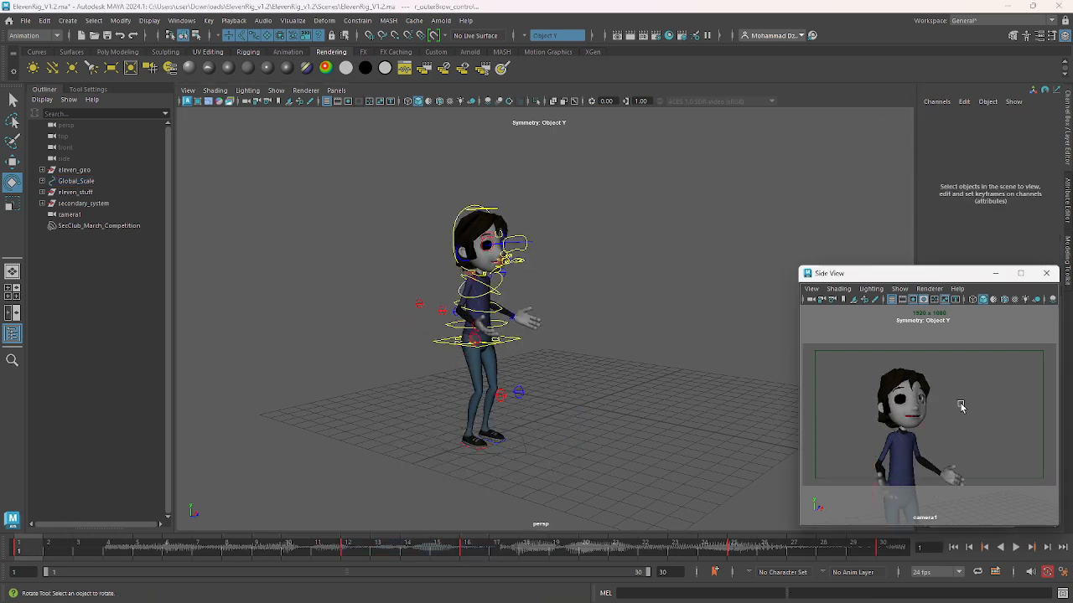
left_click(1016, 547)
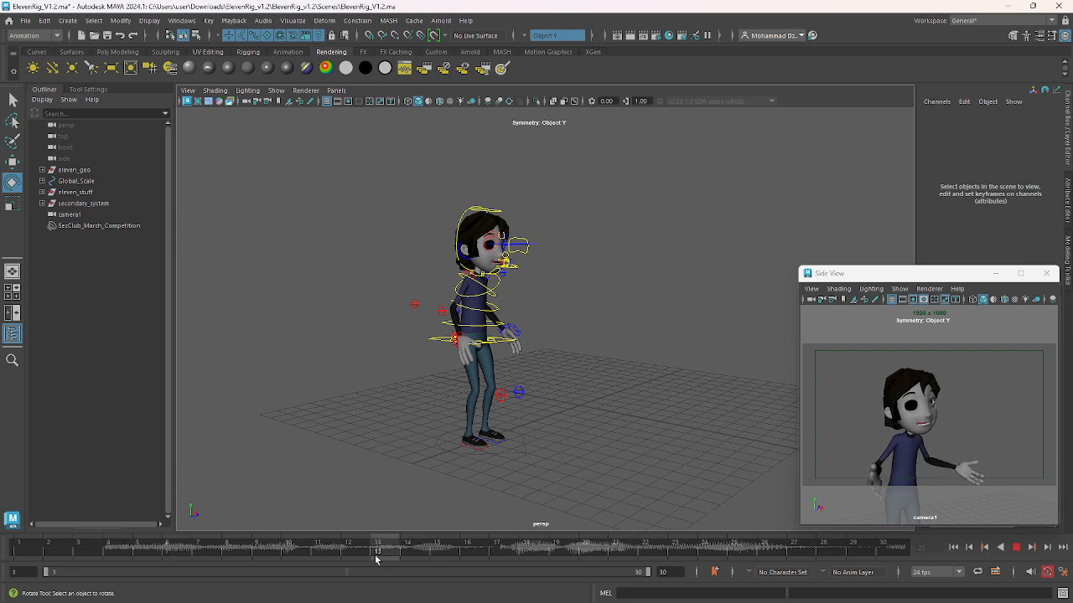
left_click(90, 548)
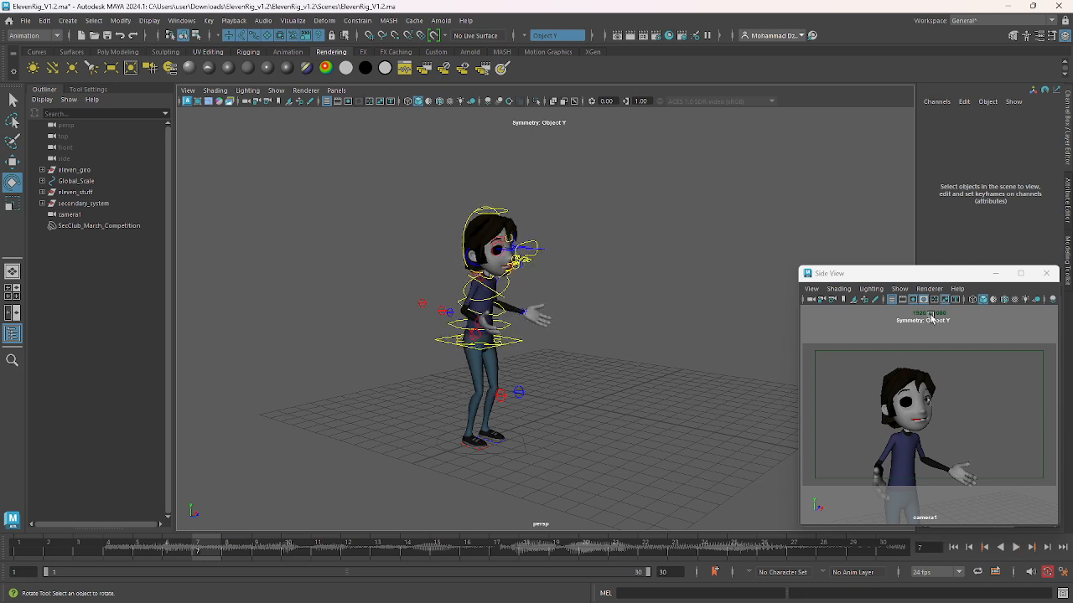
left_click_drag(902, 273, 841, 231)
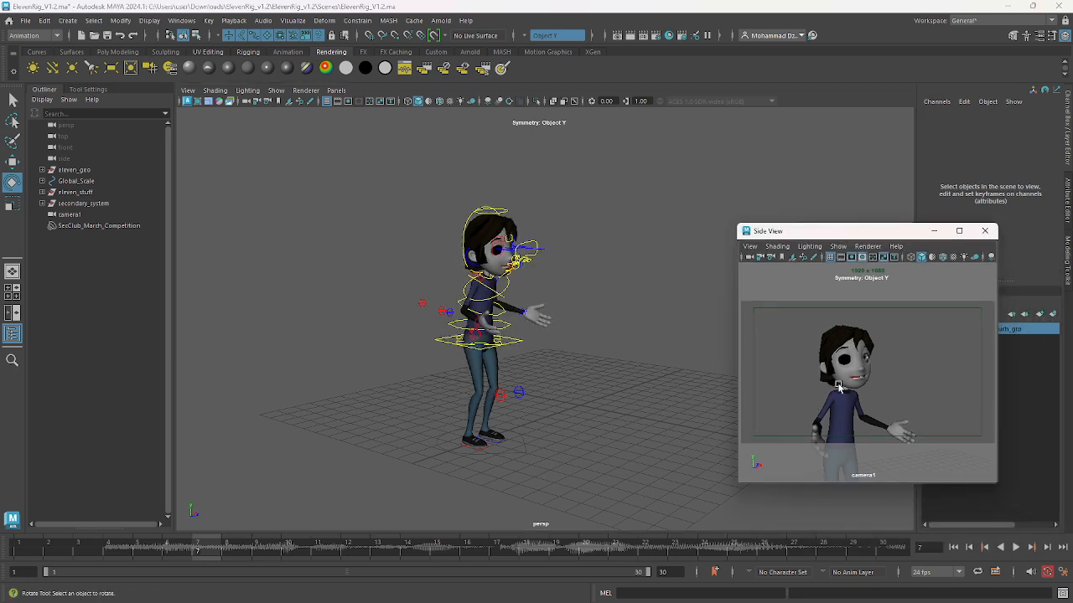
Select body_control and scrub and replay the opening frames to examine when the first movement should start against the audio
left_click(520, 341)
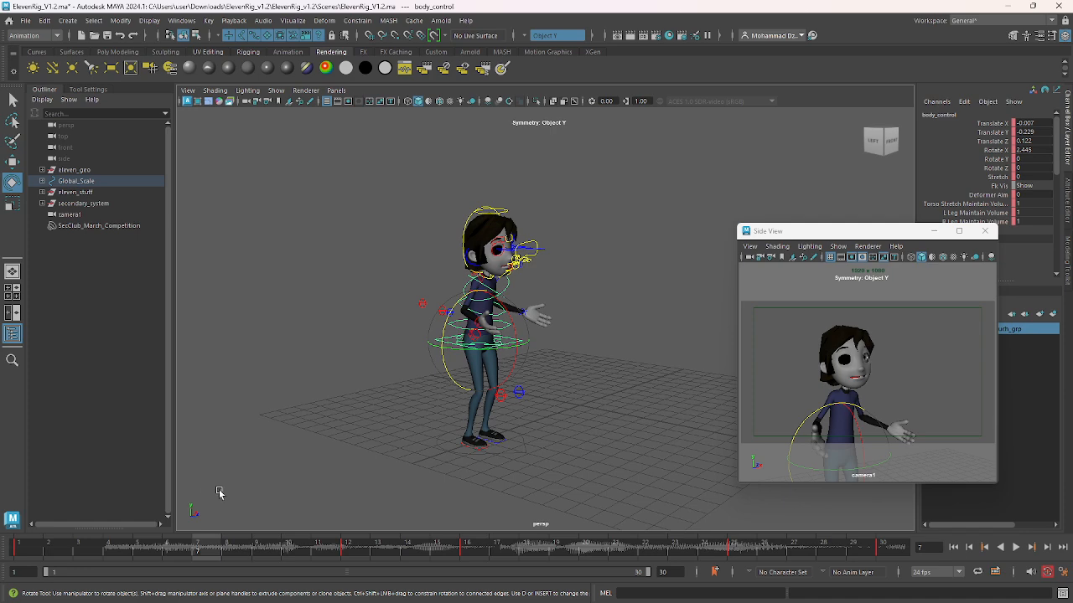
mouse_move(186, 544)
left_mouse_down()
mouse_move(77, 549)
mouse_move(352, 552)
mouse_move(4, 540)
mouse_move(157, 546)
mouse_move(24, 546)
left_mouse_up()
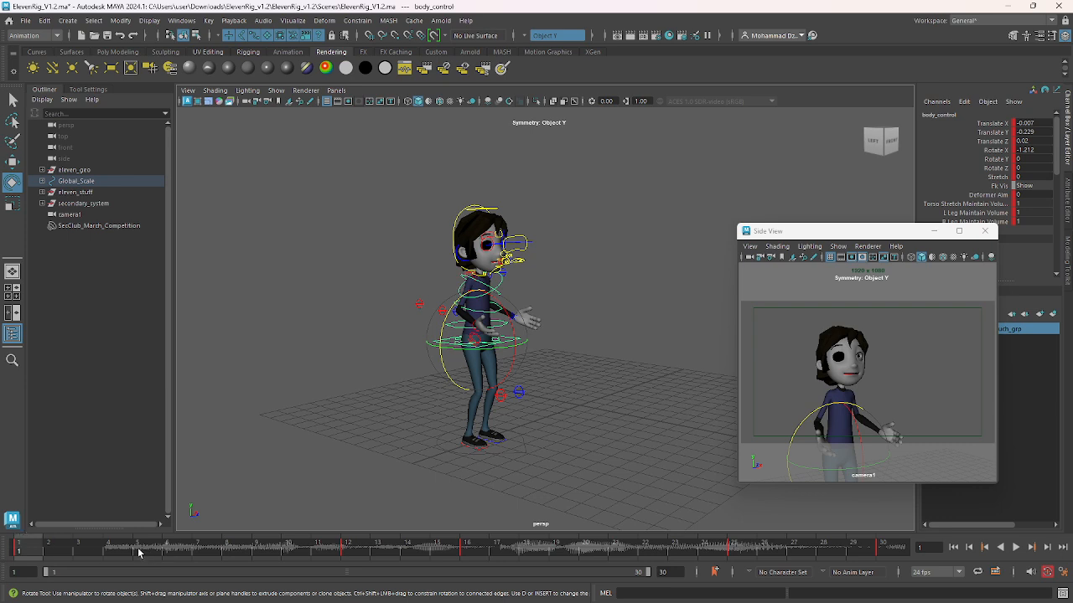
left_click(139, 550)
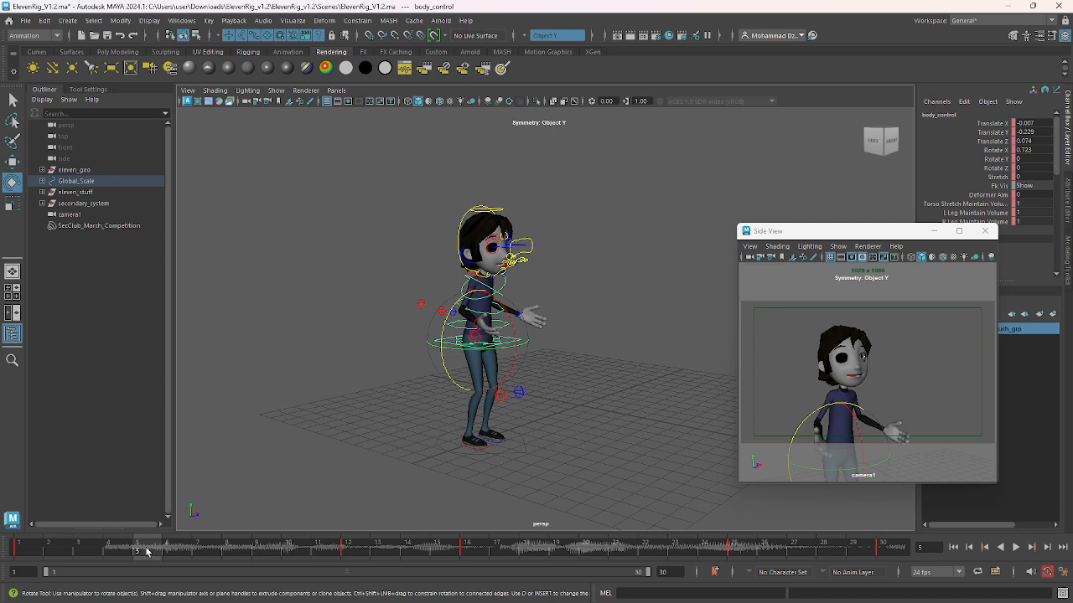
key("alt+v")
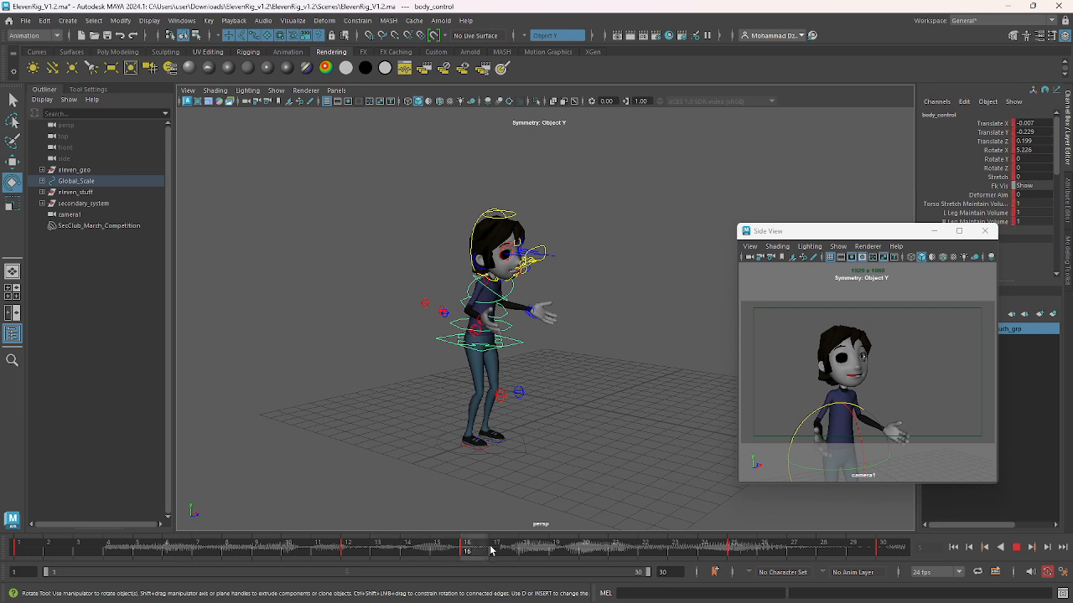
key("alt+v")
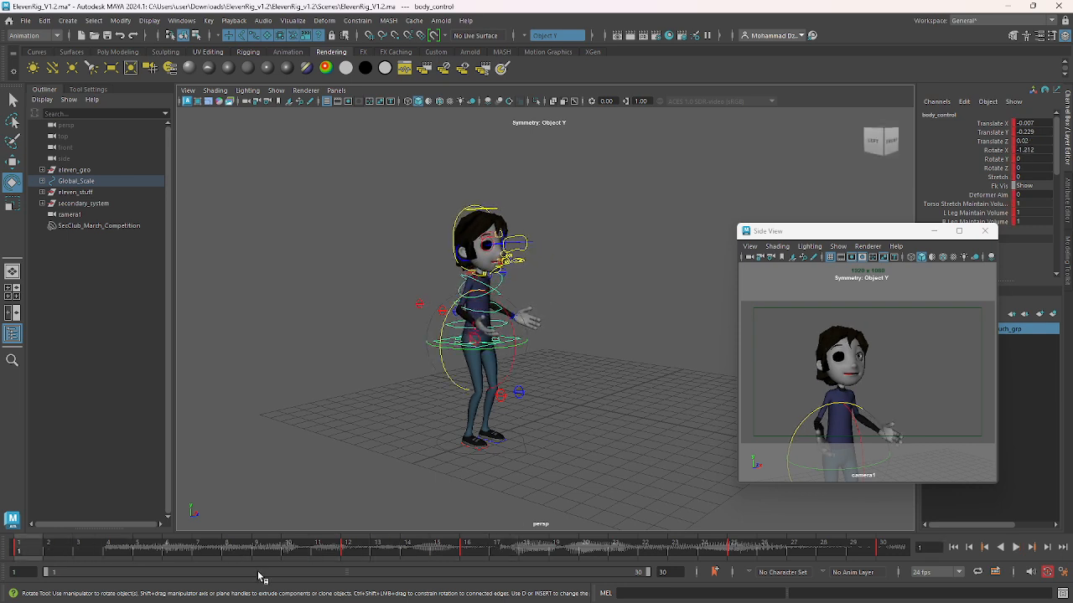
left_click_drag(124, 551, 31, 540)
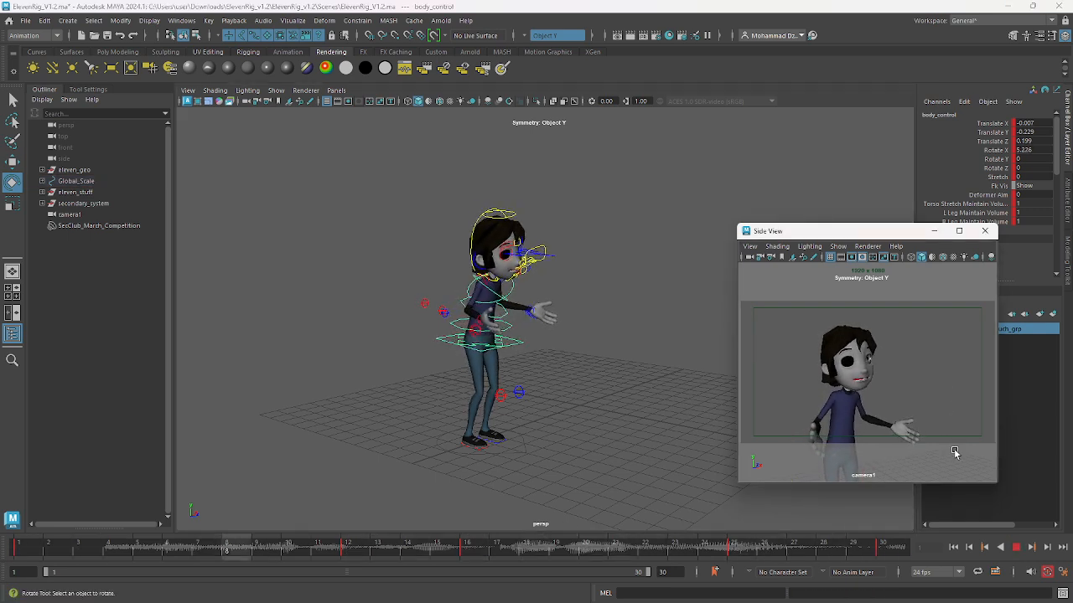
left_click(1015, 547)
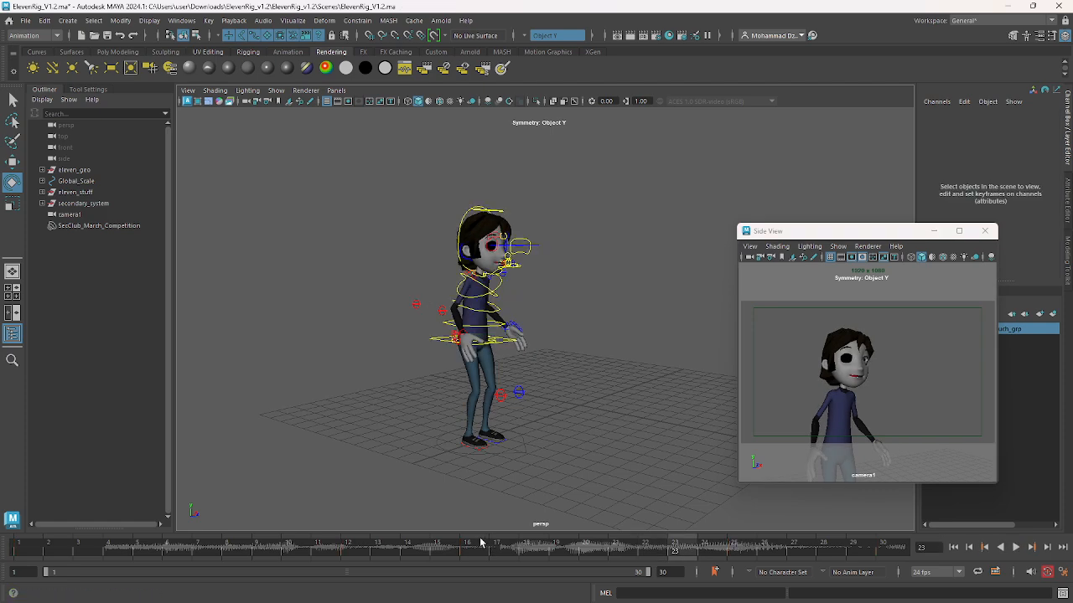
left_click_drag(87, 550, 152, 547)
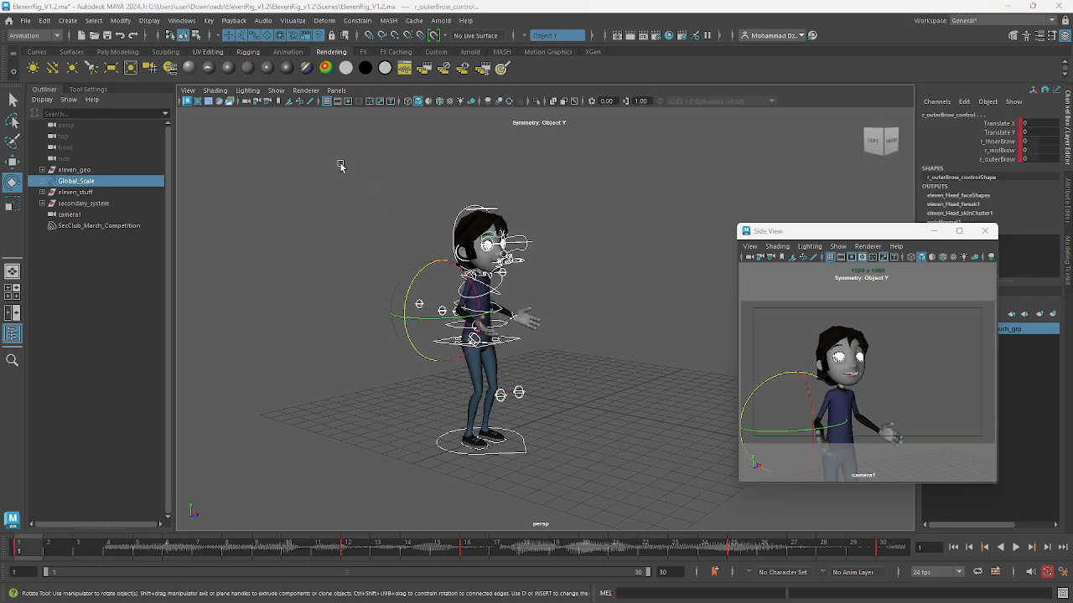
Select all rig controls, copy their keys at frame 1 and paste them at frame 5
left_click(345, 179)
left_click_drag(347, 186, 554, 461)
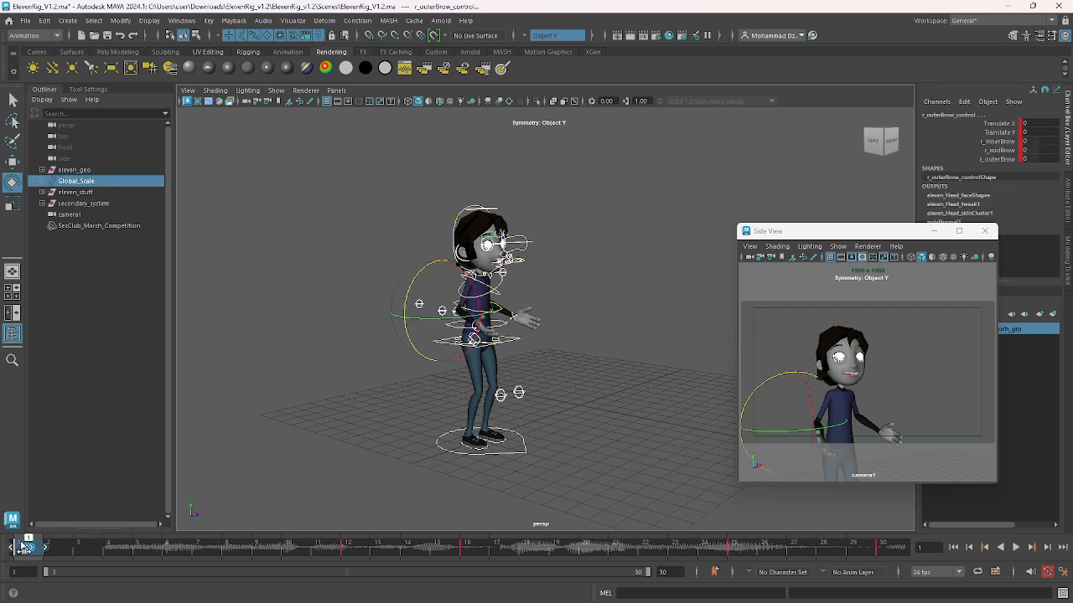
right_click(28, 553)
left_click(59, 351)
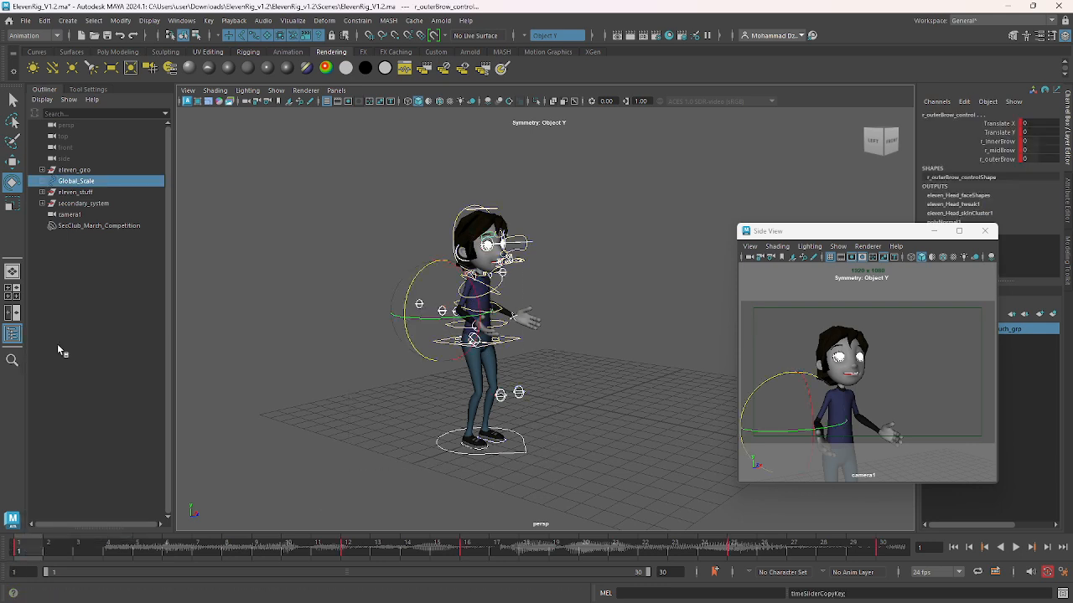
left_click(126, 552)
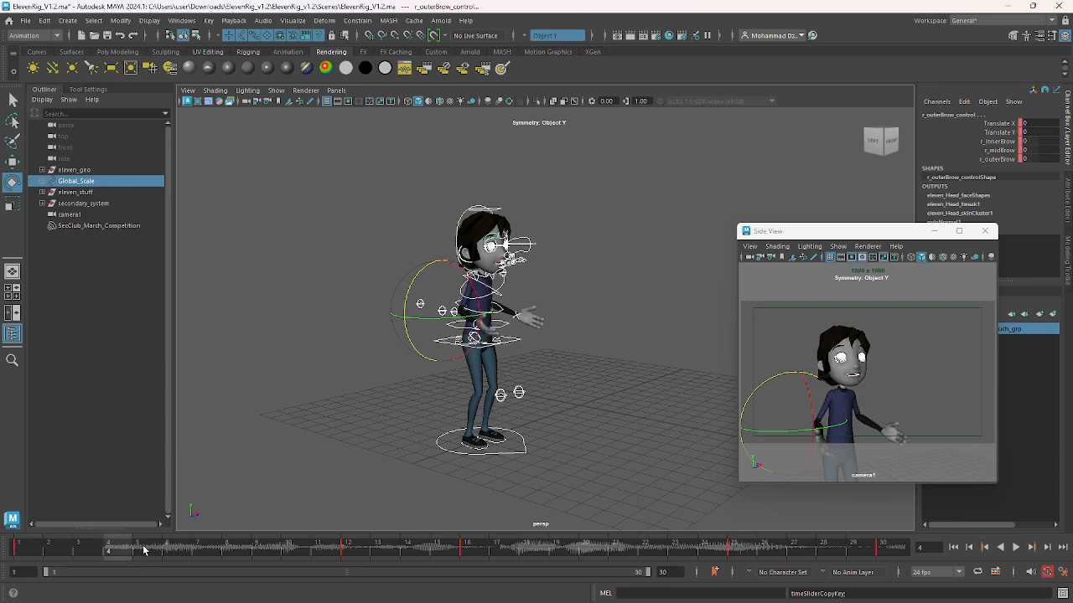
key("alt+v")
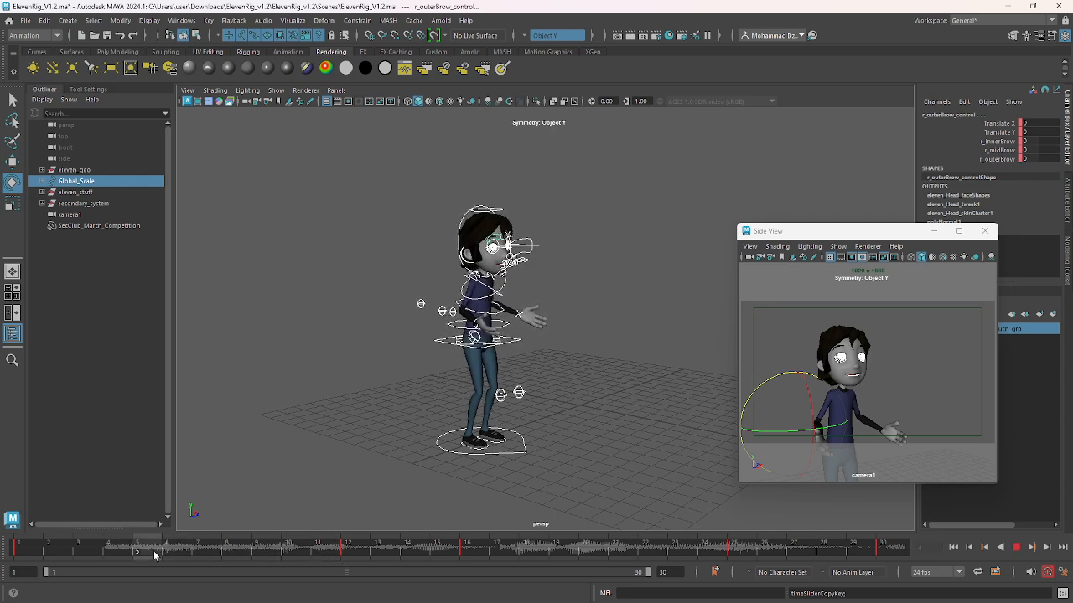
key("alt+v")
right_click(148, 546)
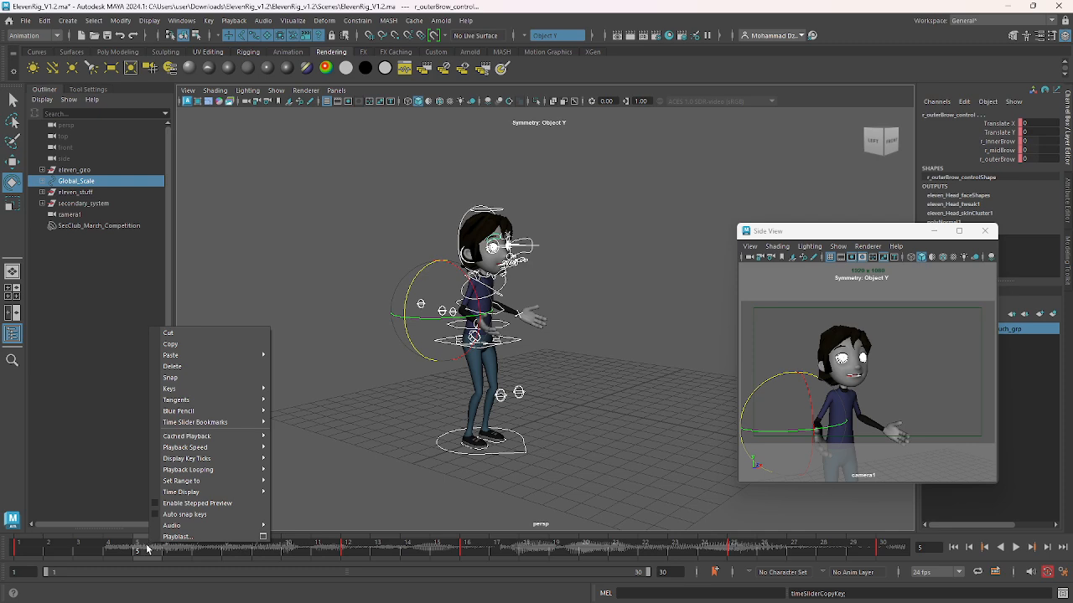
mouse_move(210, 354)
left_click(285, 356)
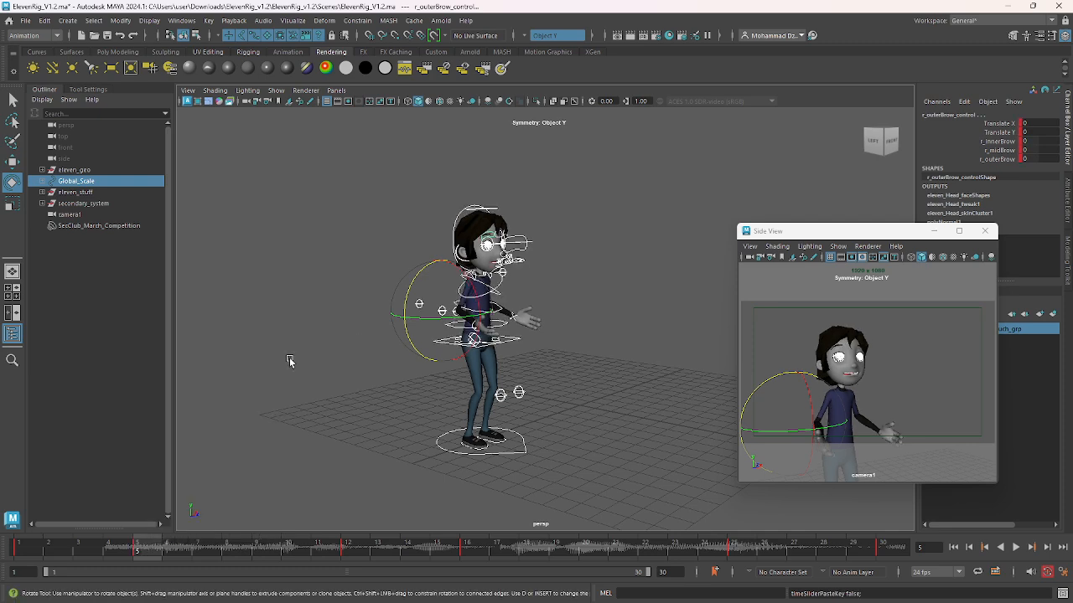
Deselect the controls and play the animation from frame 1 to check the held opening pose
left_click_drag(94, 548, 19, 548)
left_click(940, 372)
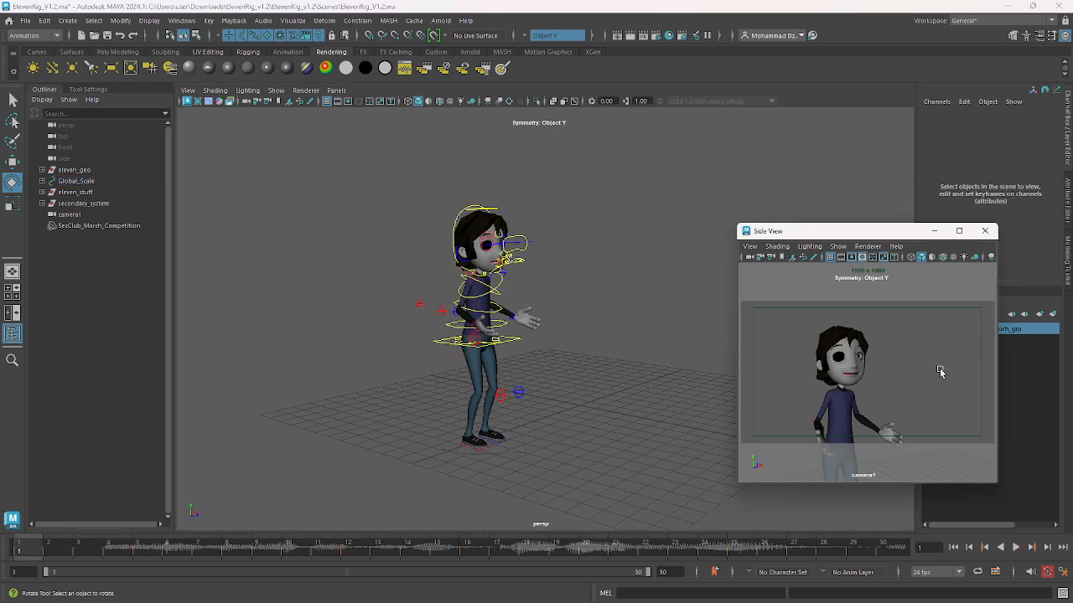
left_click(1016, 546)
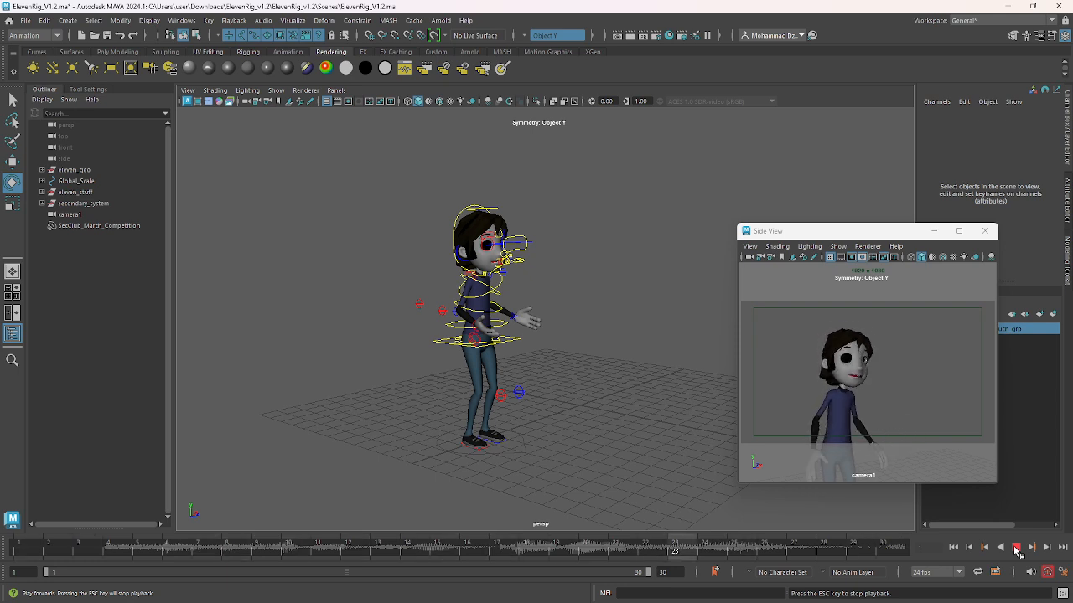
left_click(103, 547)
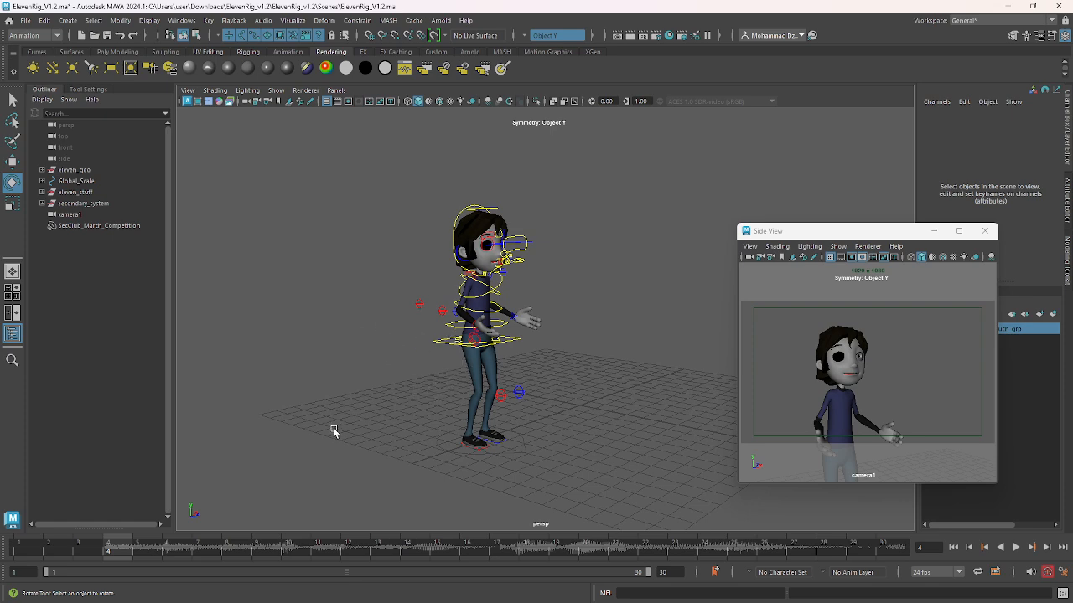
Move body_control sideways at frame 5 to a Translate X of about 0.061
left_click_drag(535, 383, 476, 367, "alt")
right_click_drag(436, 321, 513, 389, "alt")
left_click_drag(466, 333, 458, 358, "alt")
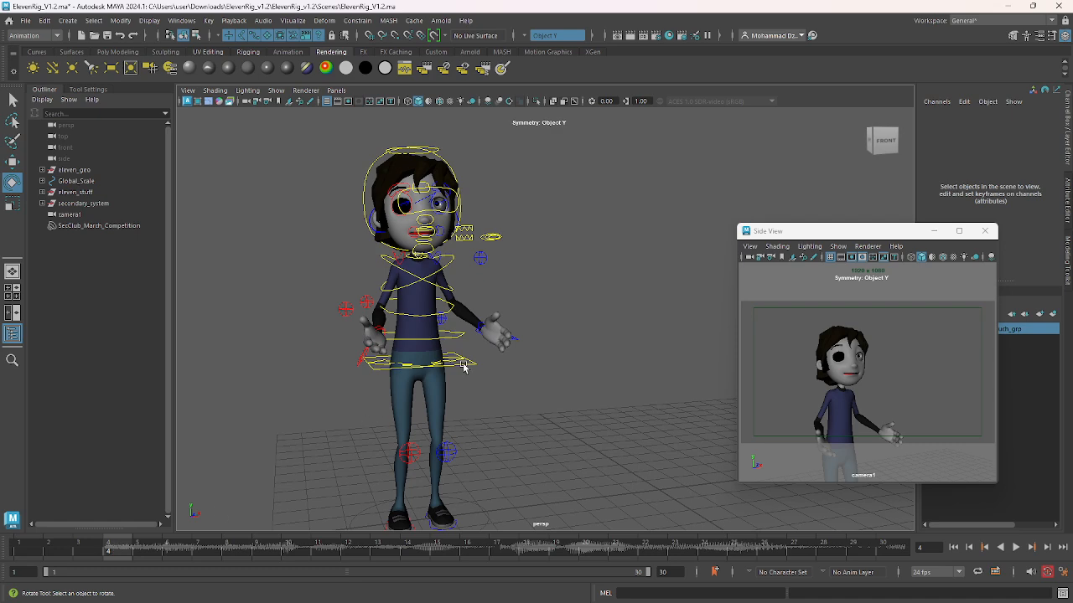
left_click(464, 365)
left_click(139, 551)
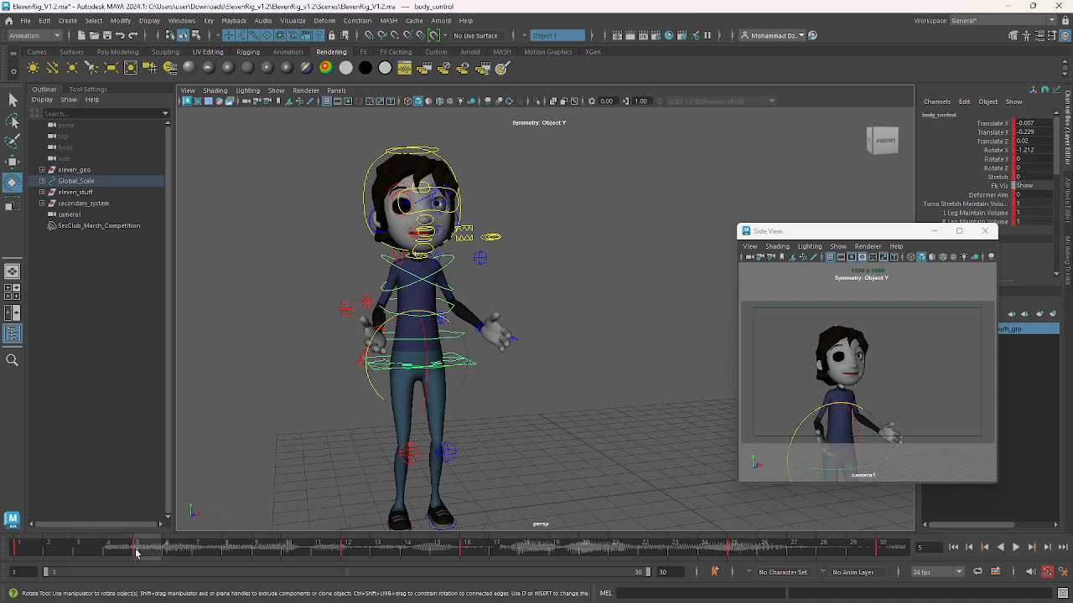
mouse_move(136, 553)
left_mouse_down()
mouse_move(43, 553)
mouse_move(375, 562)
mouse_move(58, 553)
mouse_move(278, 549)
mouse_move(31, 541)
mouse_move(350, 559)
mouse_move(136, 549)
left_mouse_up()
key("w")
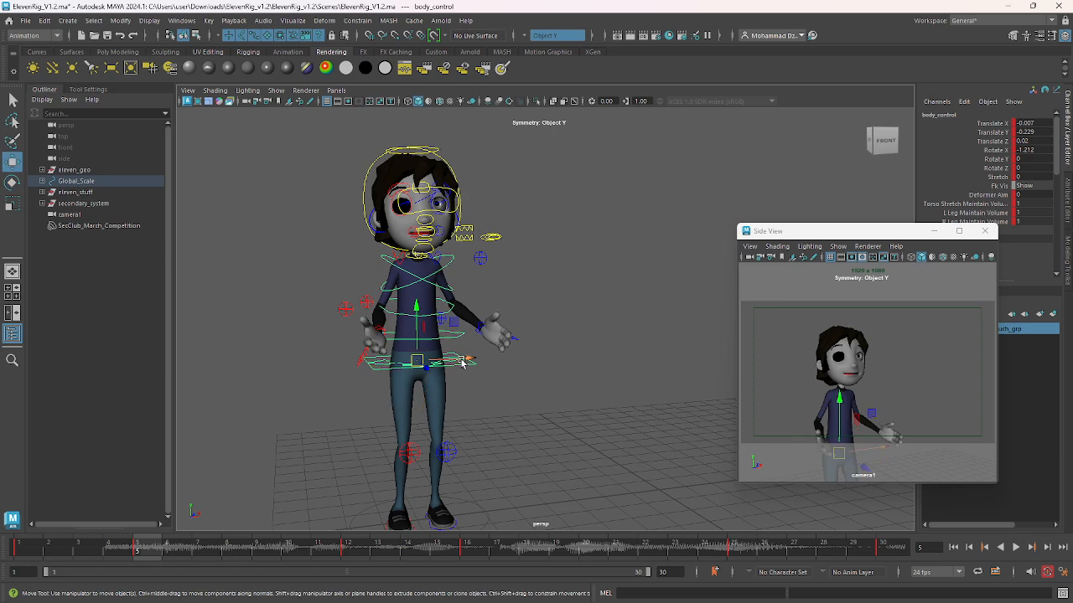
left_click_drag(466, 360, 472, 360)
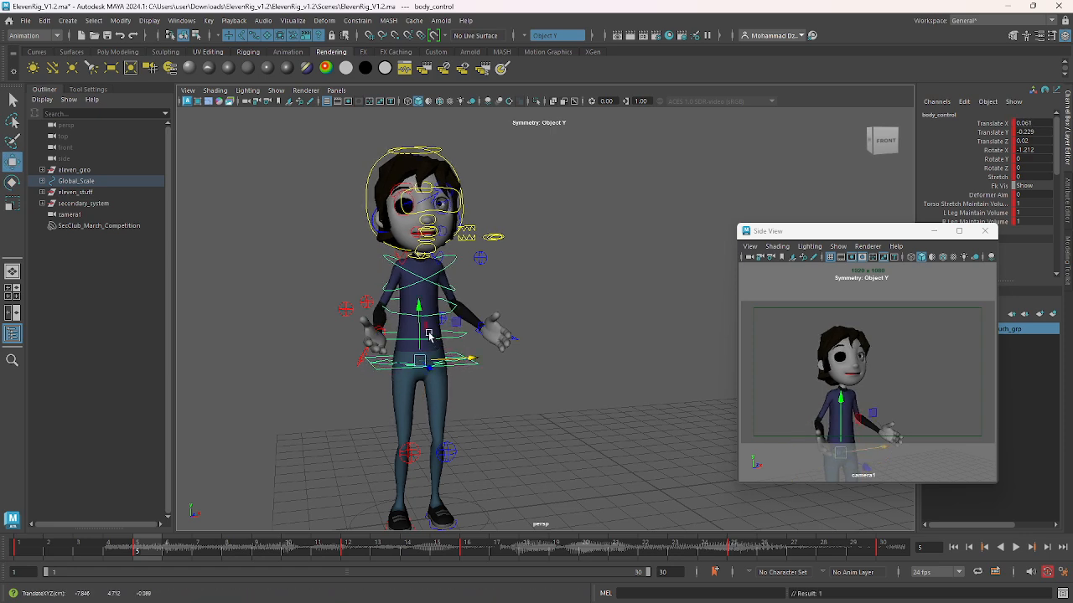
At frame 5, rotate chest_IK_control to about -1.7 in Z and head_IK_control to about -1.709, -3.83, -0.463
left_click(418, 283)
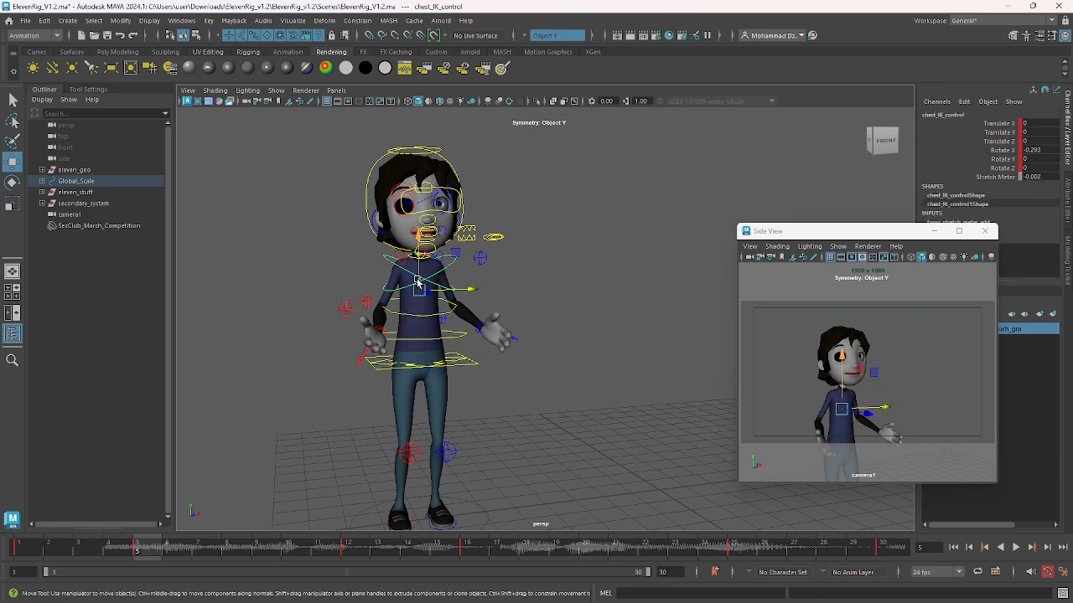
key("e")
left_click_drag(393, 262, 390, 251)
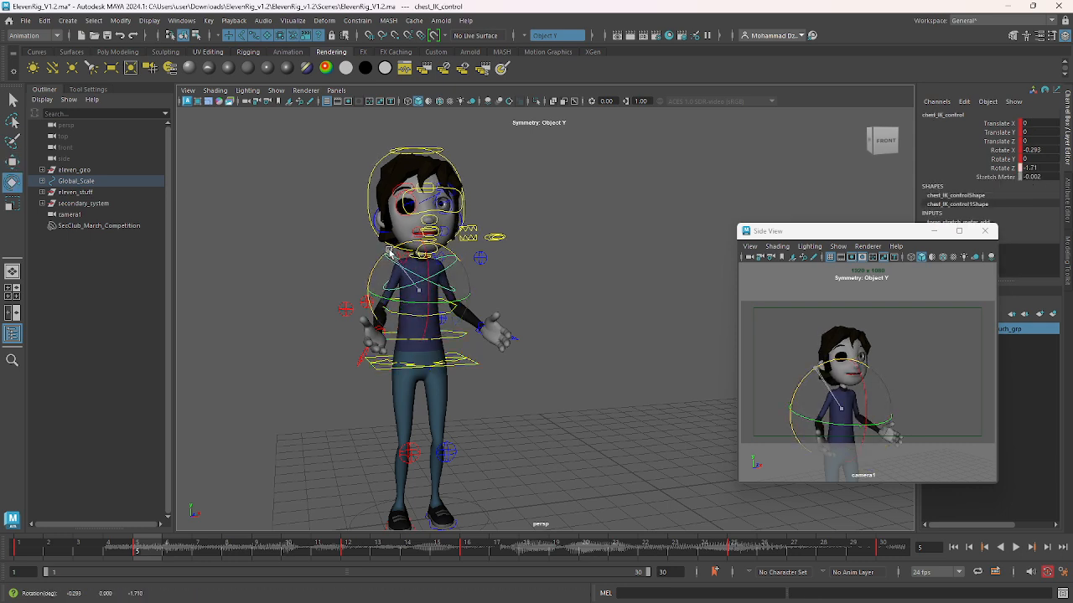
left_click(369, 208)
left_click_drag(374, 220, 426, 221)
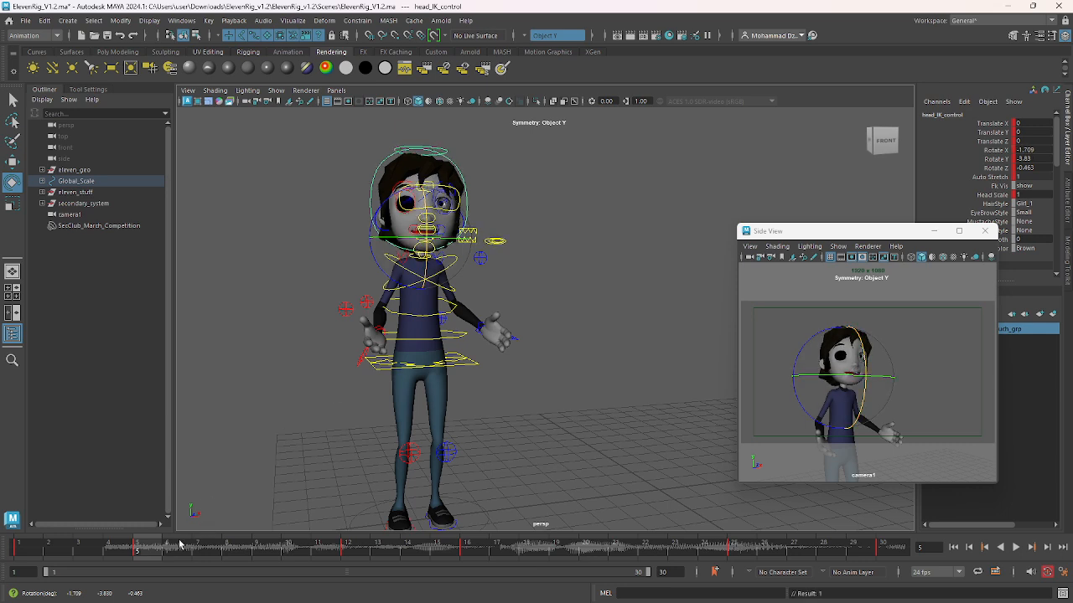
Deselect the controls, play the animation from frame 1 and check the opening movement against the audio
left_click_drag(145, 553, 19, 552)
left_click(778, 347)
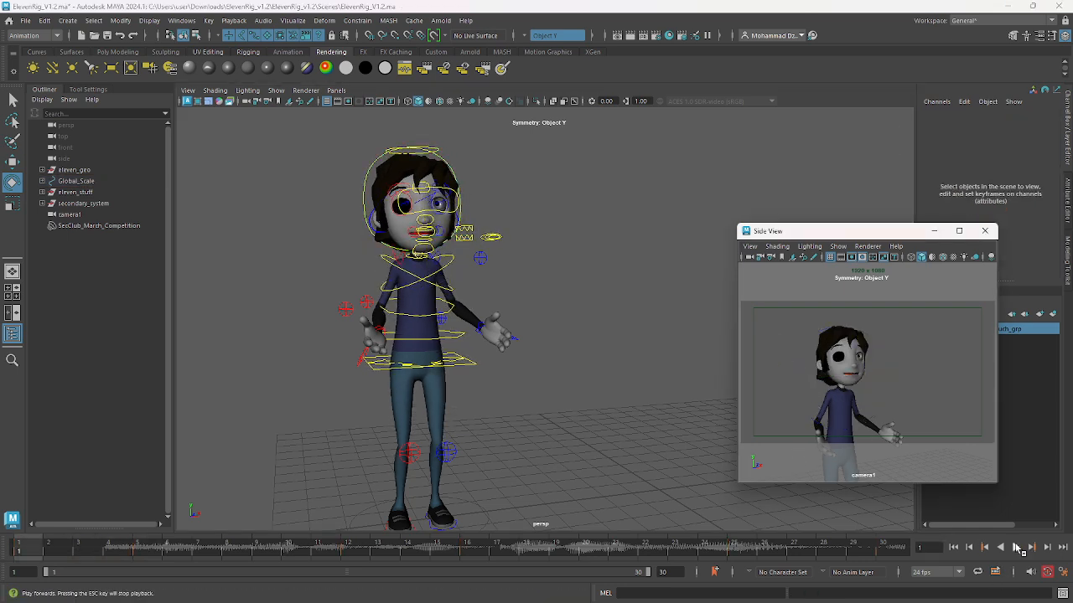
left_click(1015, 547)
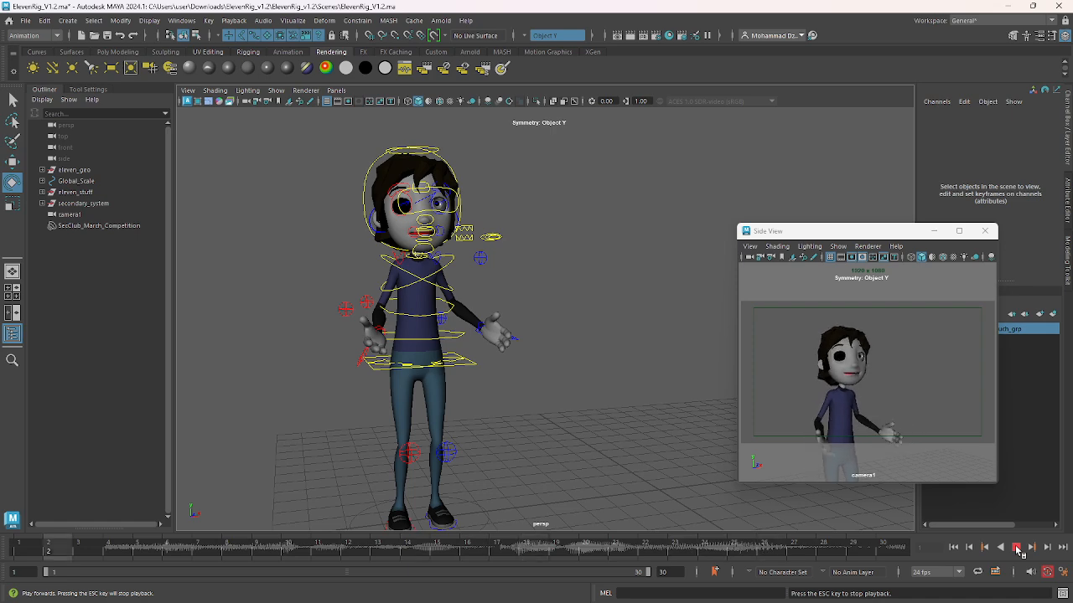
left_click(1016, 547)
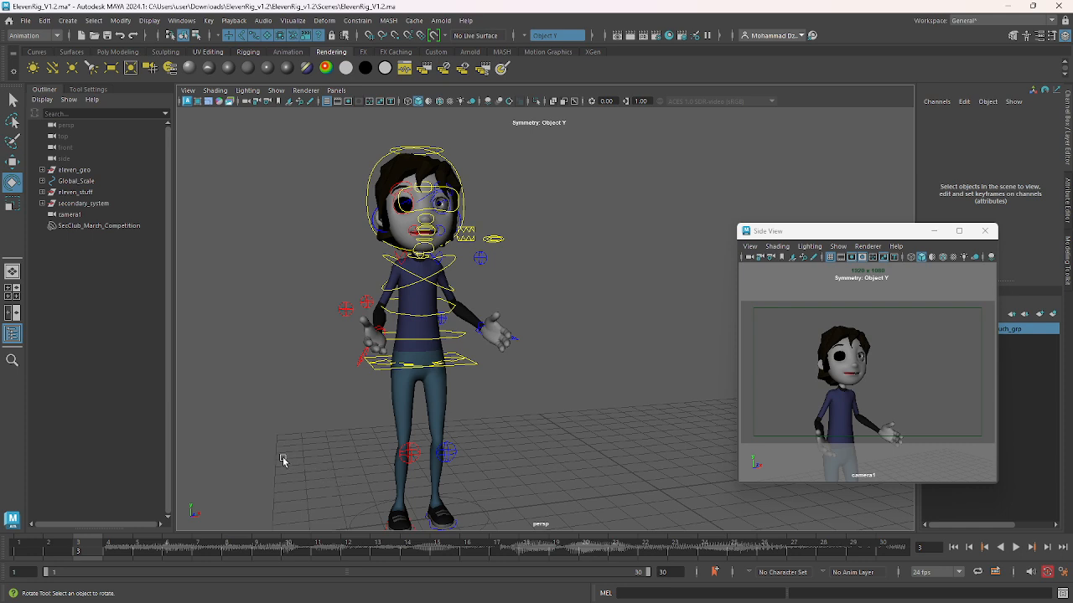
key("alt+v")
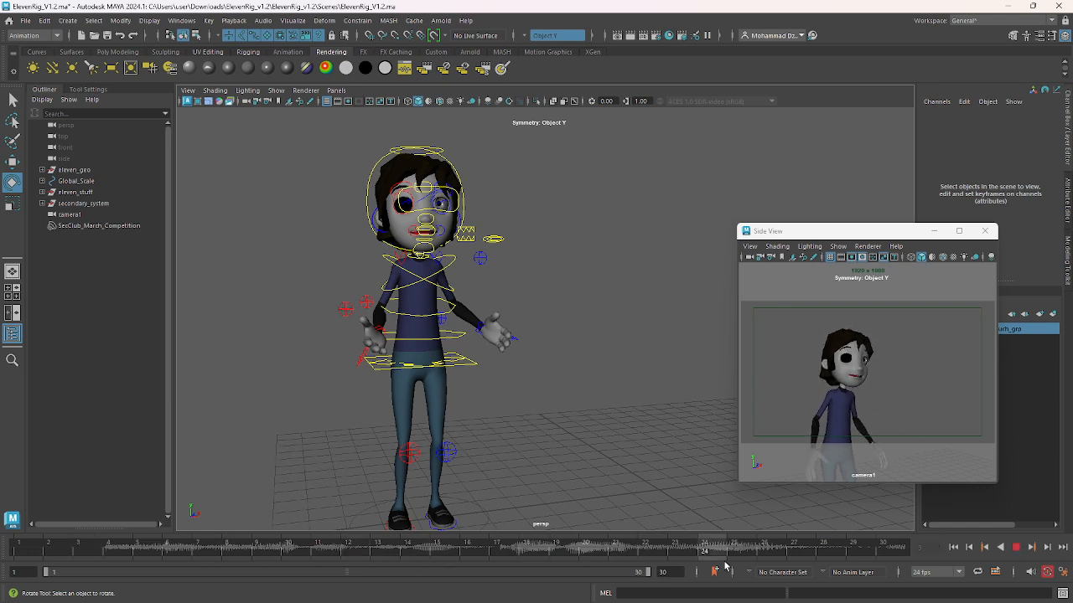
left_click_drag(283, 553, 623, 572)
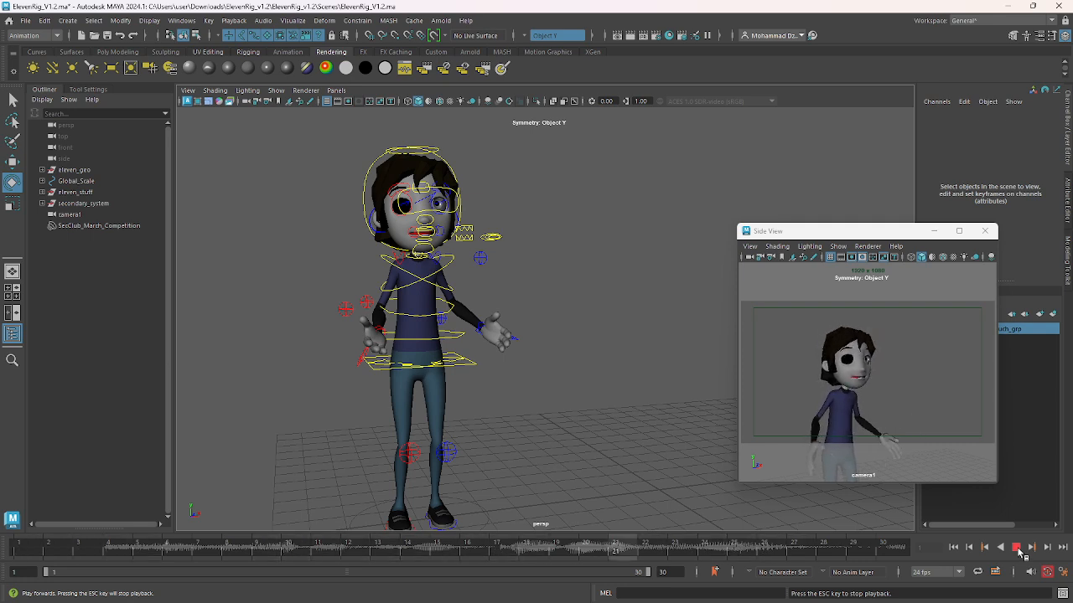
left_click(1016, 547)
Select all rig controls and shift their keys at frame 5 to frame 4
left_click(453, 265)
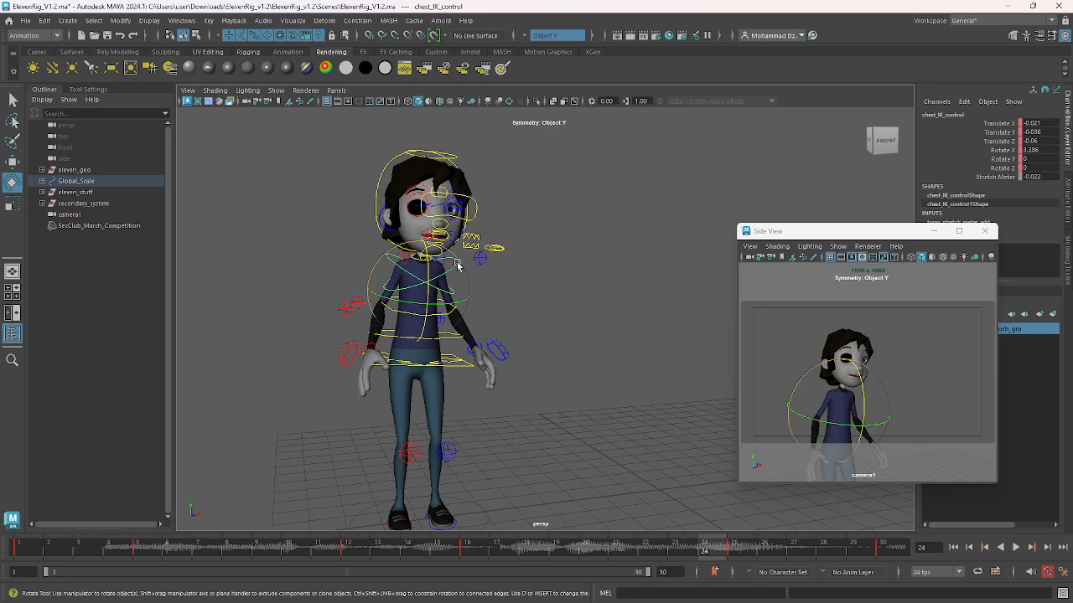
left_click(154, 547)
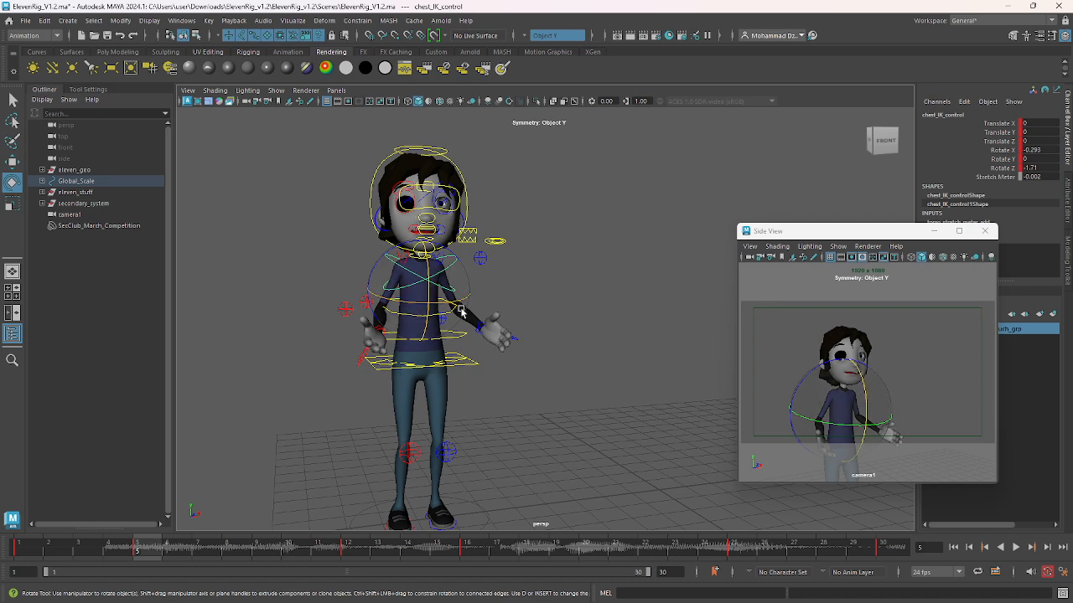
right_click_drag(583, 399, 517, 347, "alt")
left_click_drag(498, 335, 509, 339, "alt")
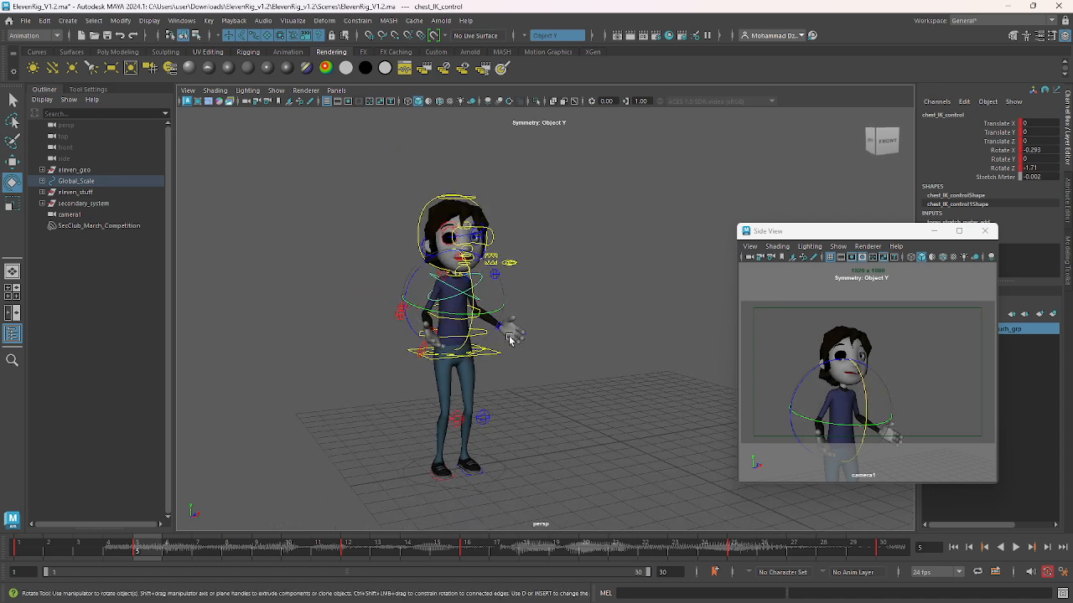
left_click_drag(365, 186, 523, 489)
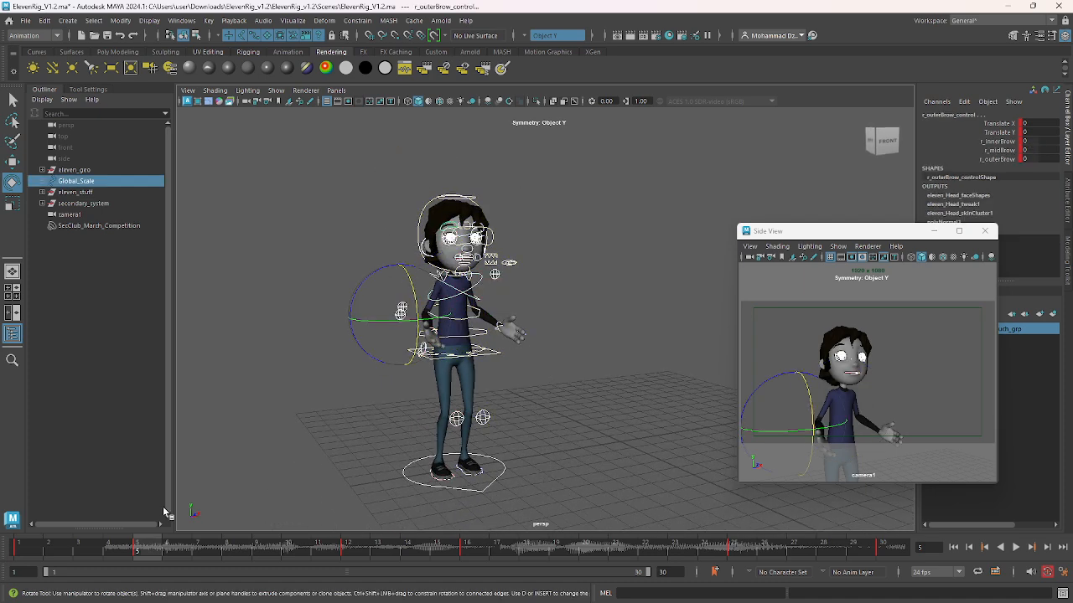
left_click(144, 546, "shift")
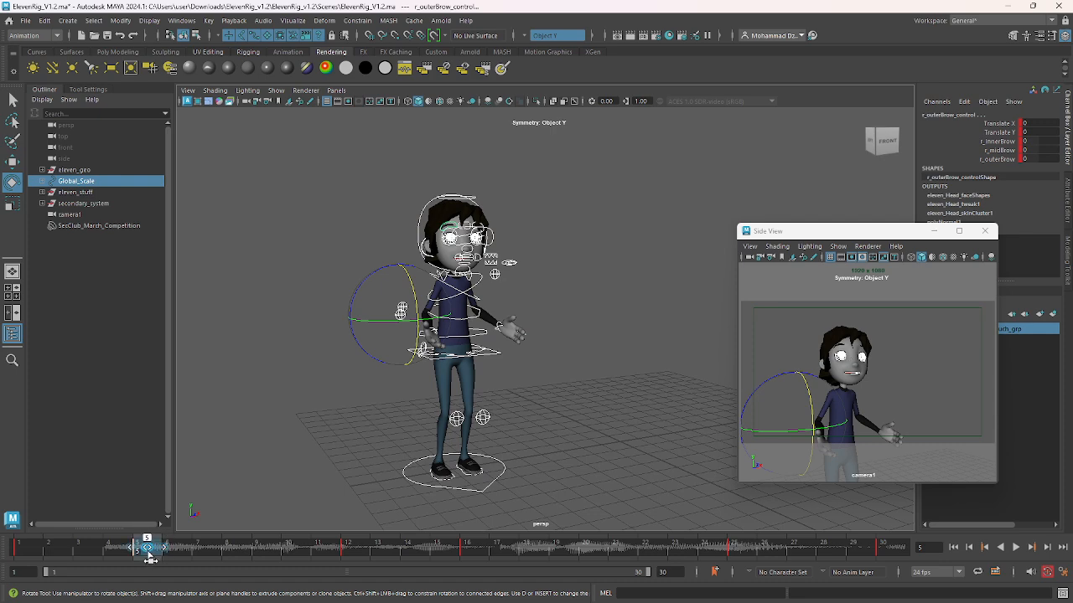
left_click_drag(132, 550, 128, 551)
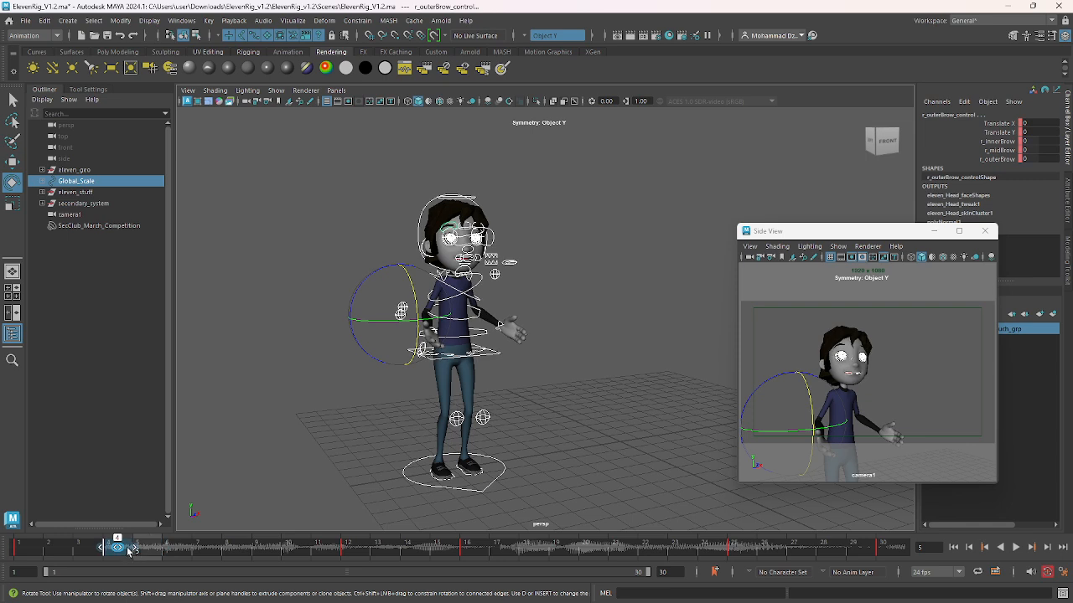
Copy the selected controls' keys at frame 4 and paste them at frame 6
left_click(171, 550)
left_click(116, 547, "shift")
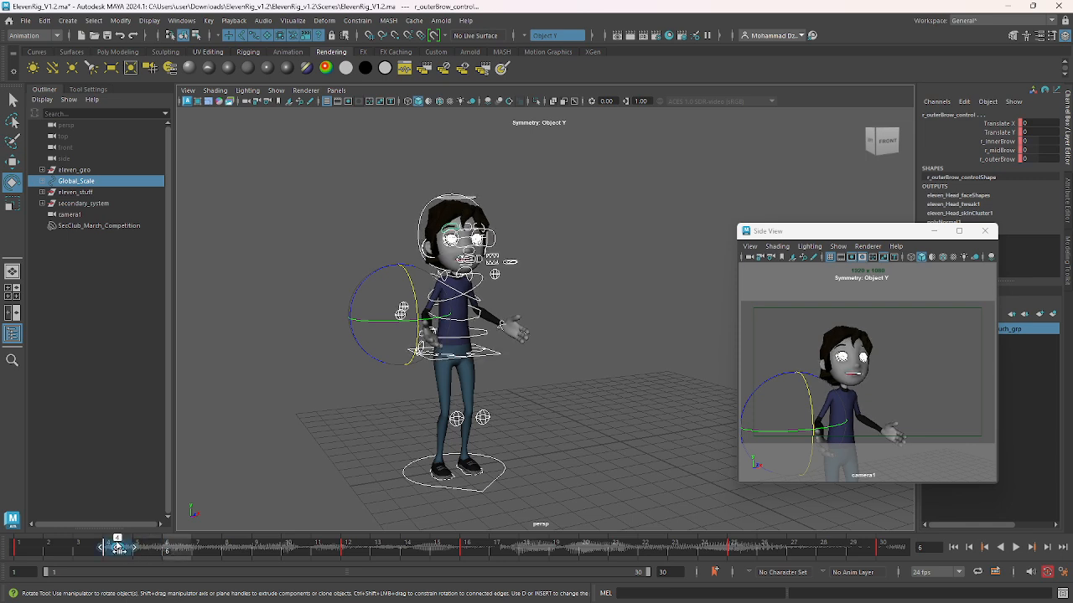
right_click(116, 546)
left_click(181, 343)
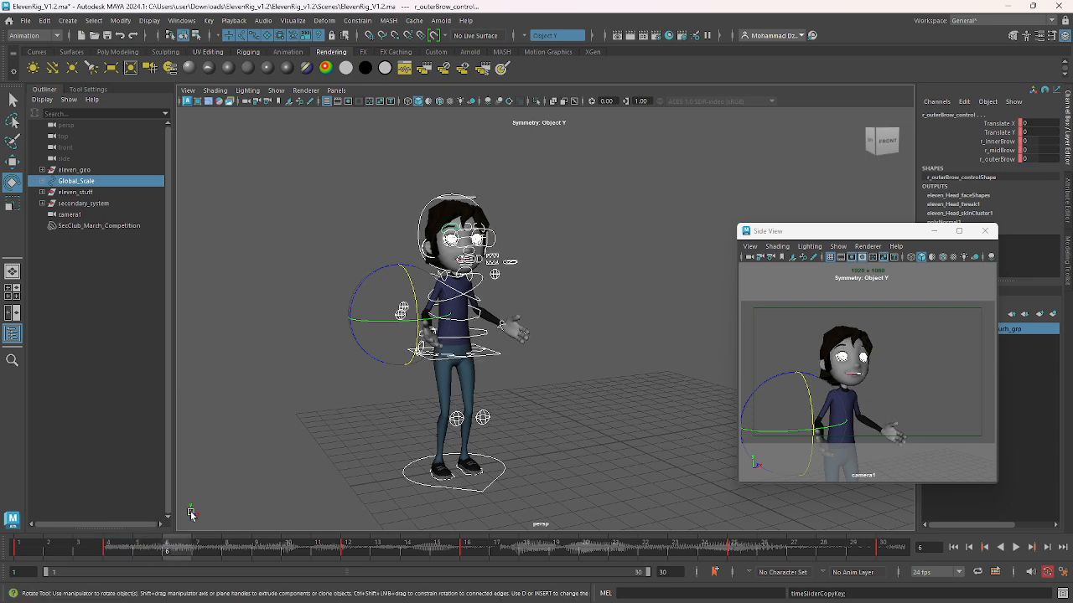
right_click(172, 549)
mouse_move(272, 356)
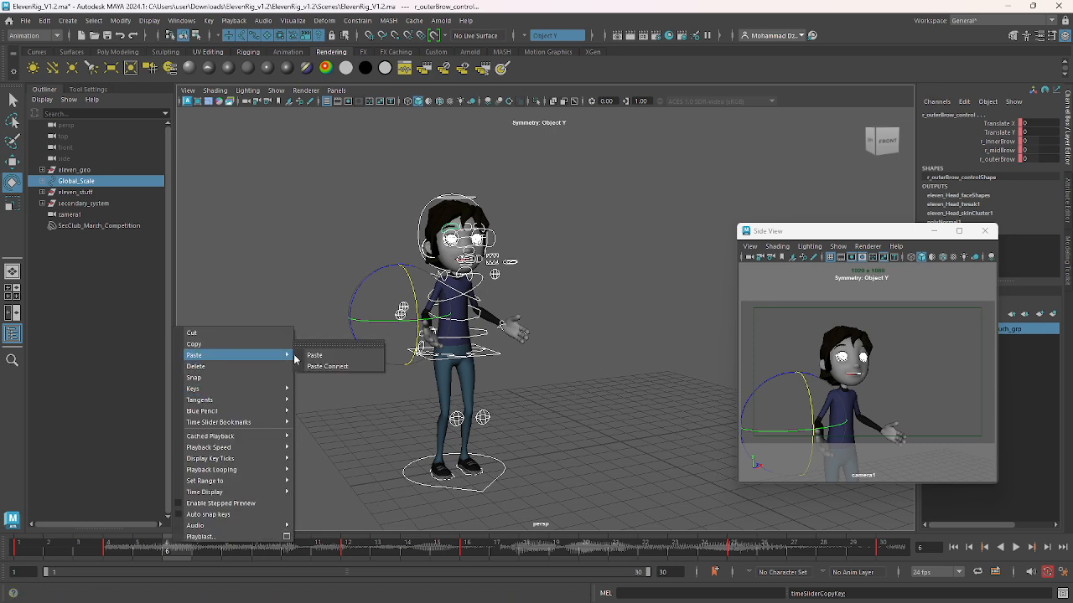
left_click(323, 355)
Play the animation, then shift the selected controls' keys at frames 12 to 16 one frame later, to frames 13 to 17
key("alt+v")
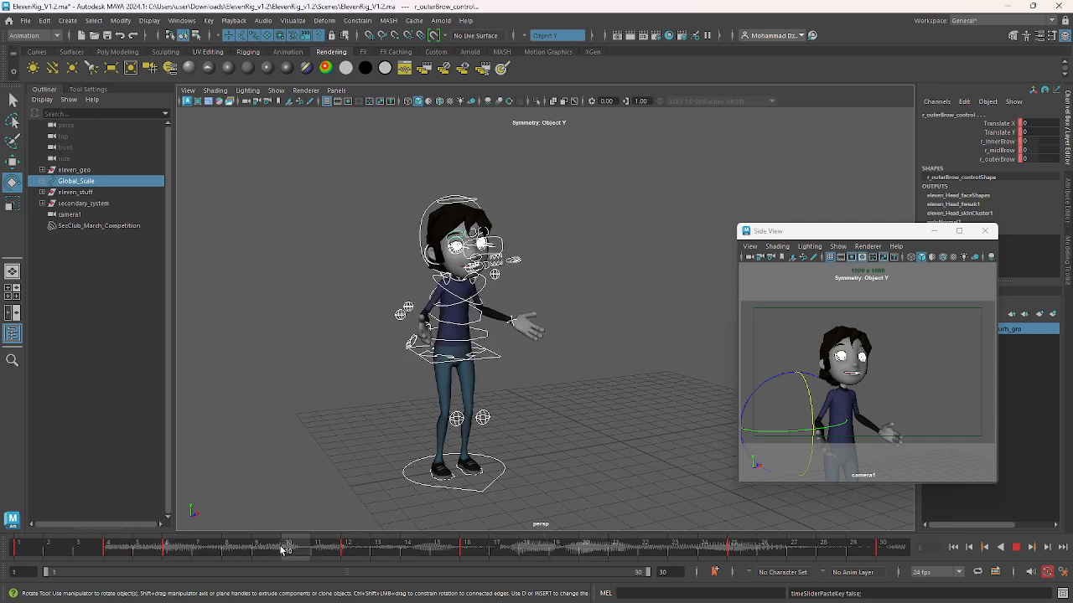
left_click(468, 548)
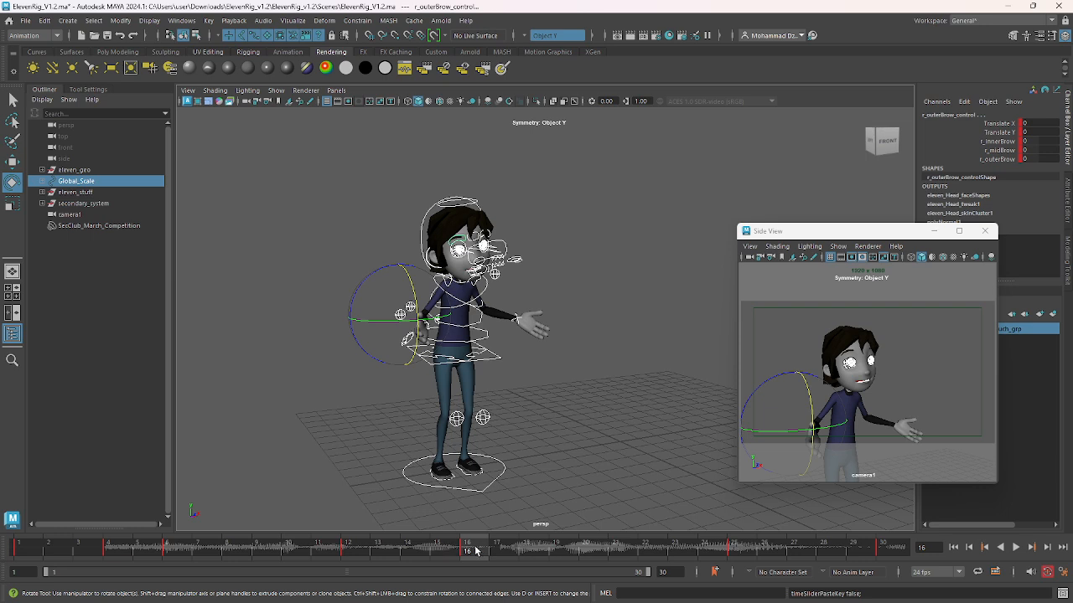
left_click_drag(475, 551, 347, 550, "shift")
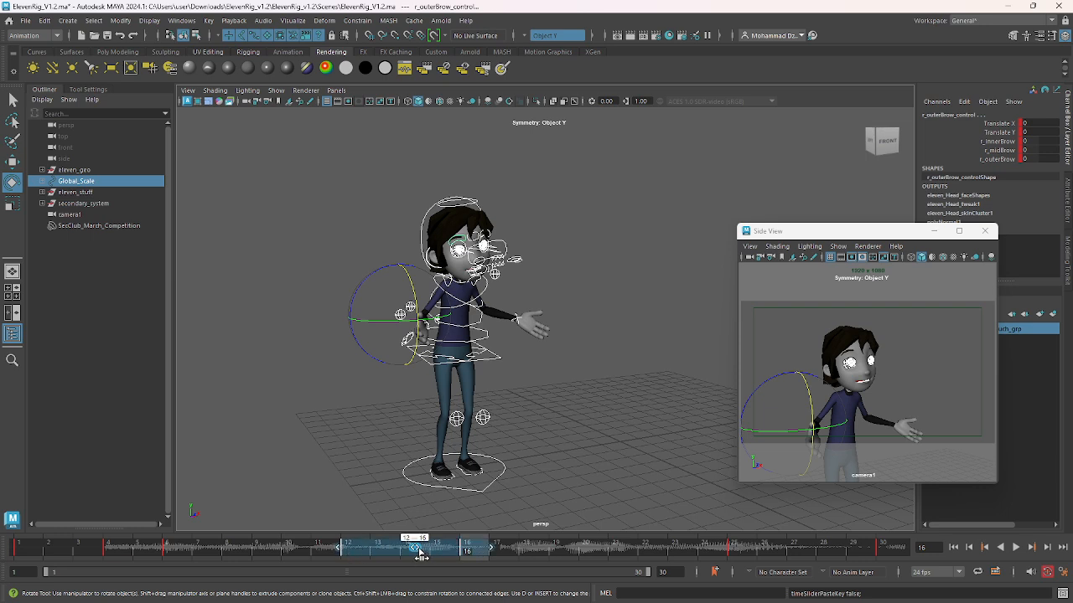
left_click_drag(447, 557, 456, 559)
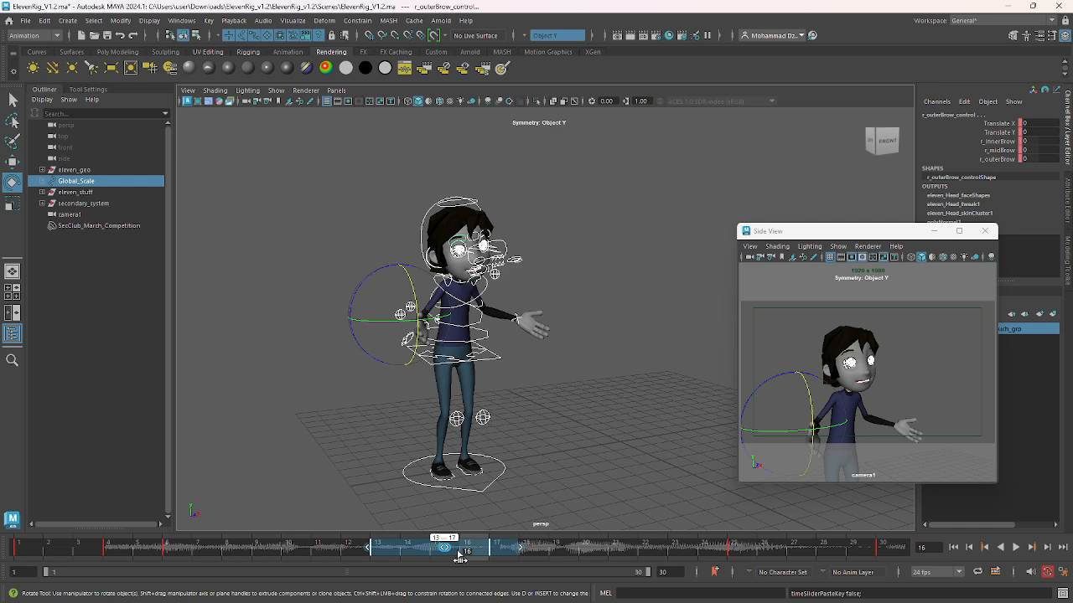
left_click(334, 550)
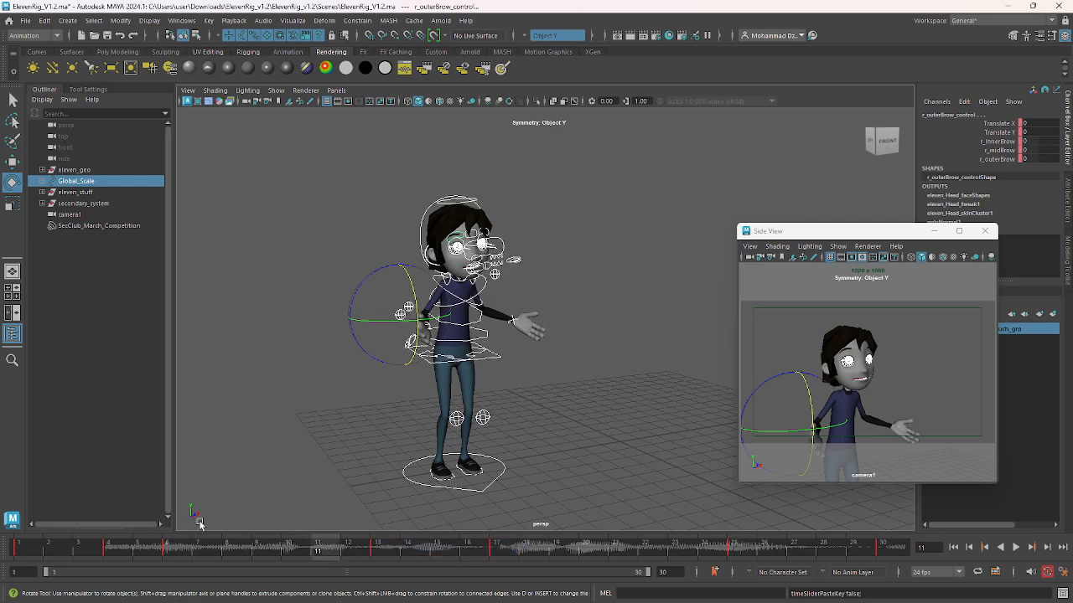
Deselect the controls and replay the animation from frame 1 to check the retimed keys, returning to frame 1
left_click_drag(207, 549, 19, 550)
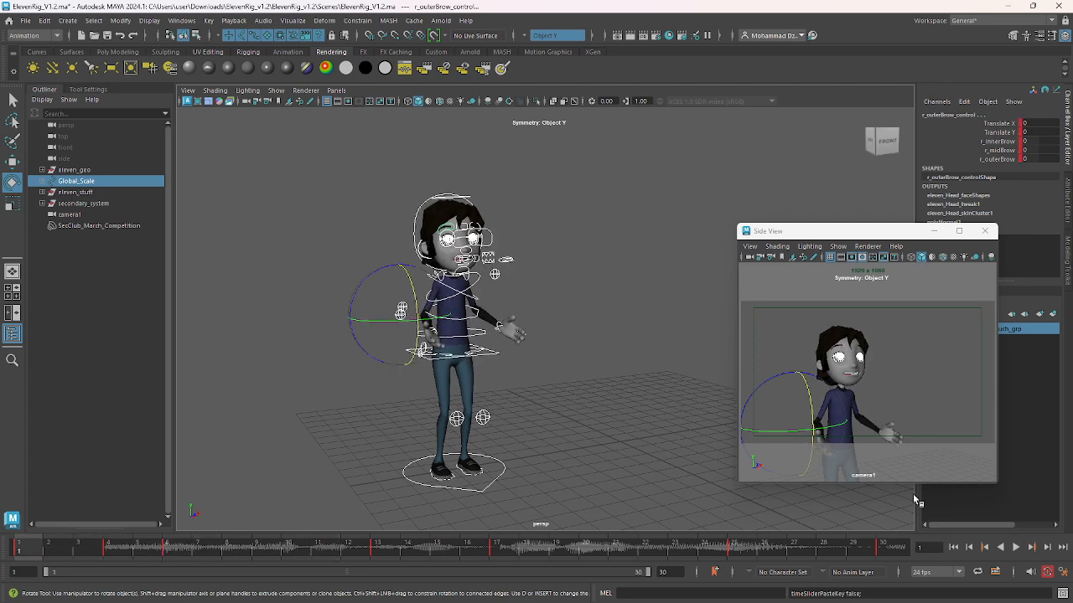
left_click(935, 393)
left_click(1016, 547)
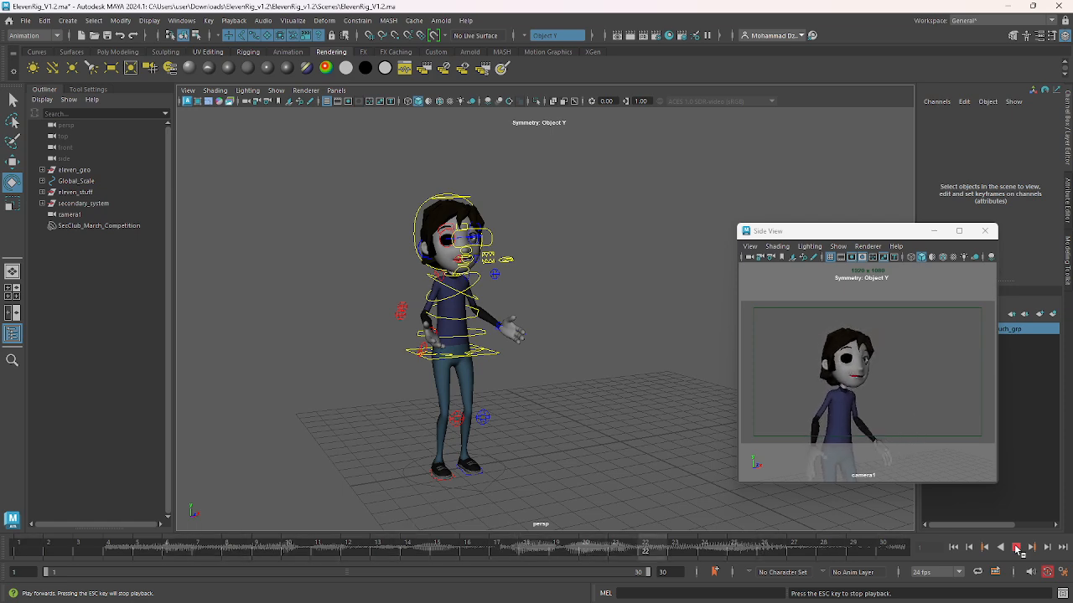
left_click(1016, 547)
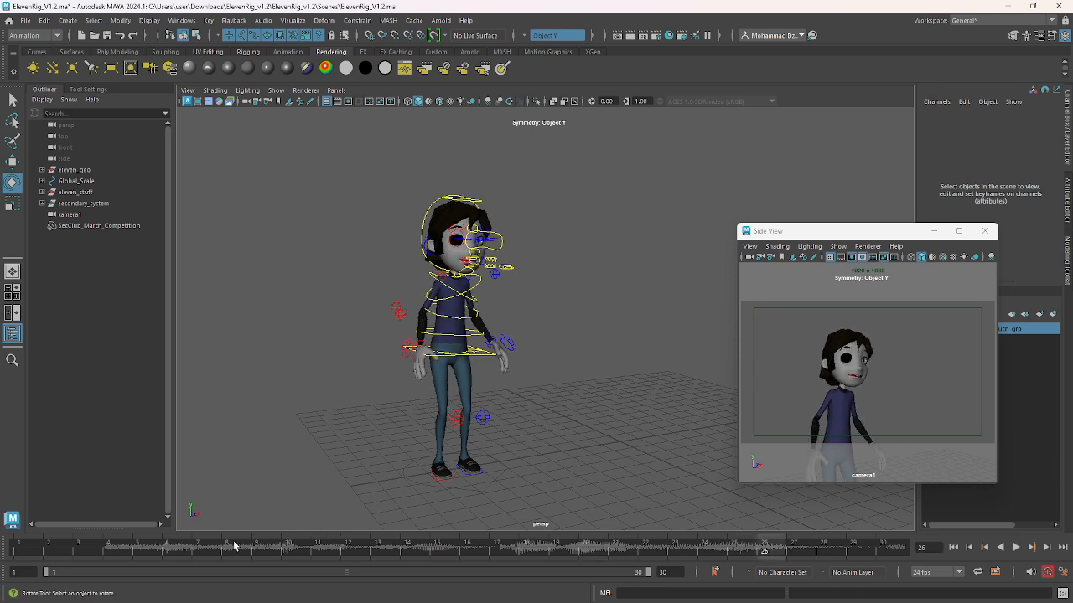
key("alt+v")
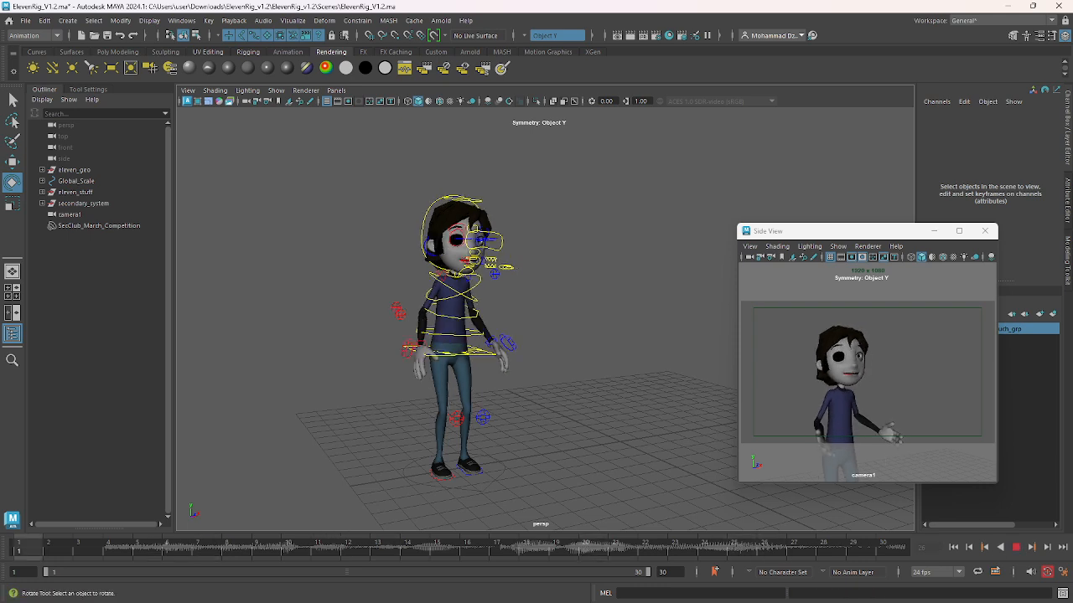
left_click(25, 546)
Select l_wrist_IK_control and flip repeatedly between the keyed poses at frames 1 and 4 to compare them
left_click(495, 327)
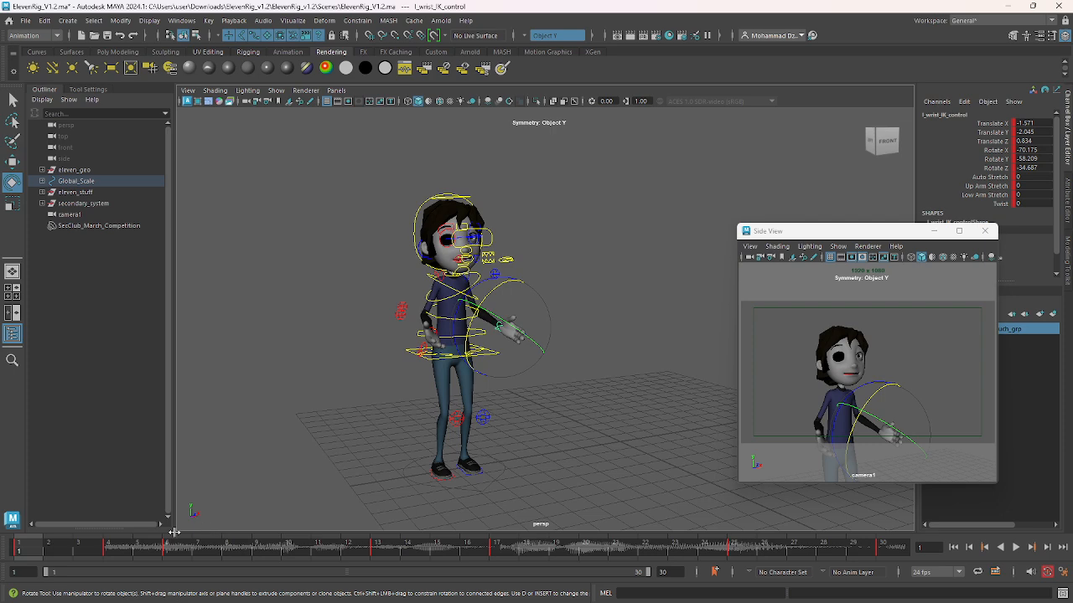
mouse_move(62, 549)
left_mouse_down()
mouse_move(193, 550)
mouse_move(120, 555)
left_mouse_up()
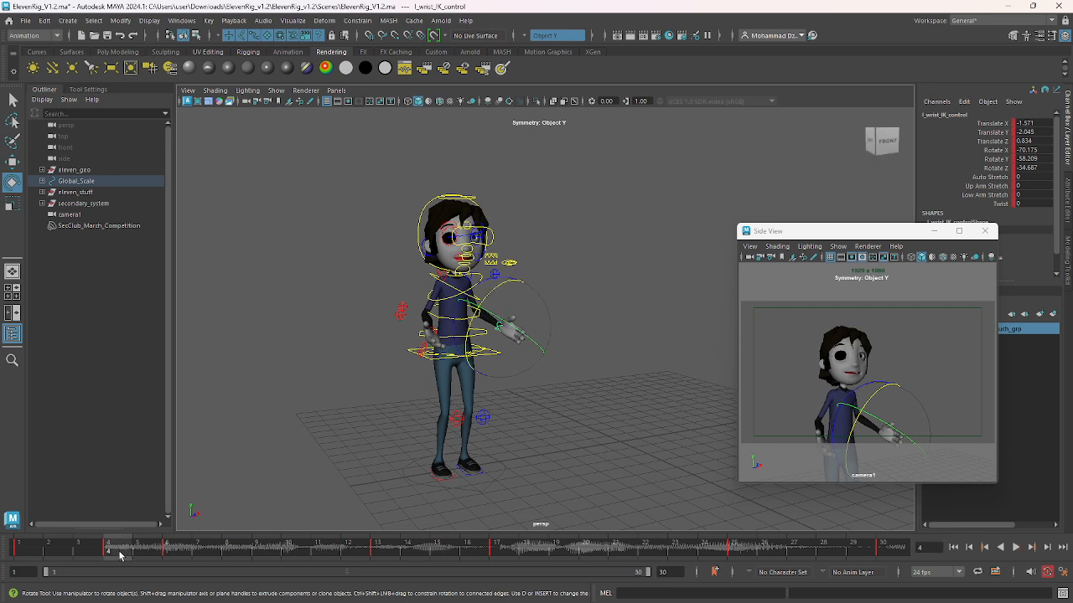
key("comma")
key("period")
key("comma")
key("period")
key("comma")
key("period")
key("comma")
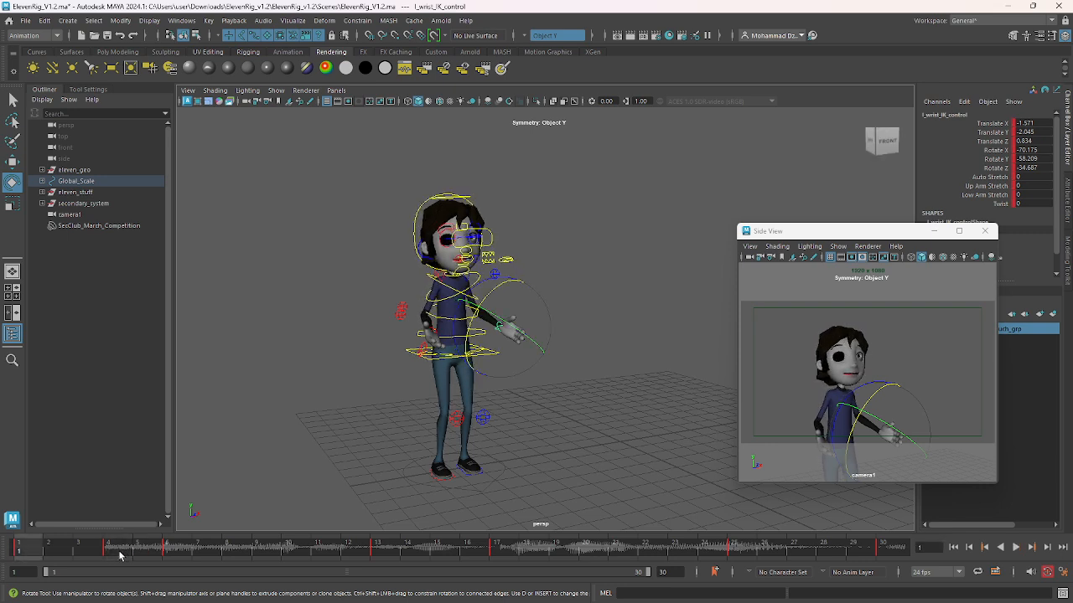
key("period")
key("comma")
key("period")
key("comma")
key("period")
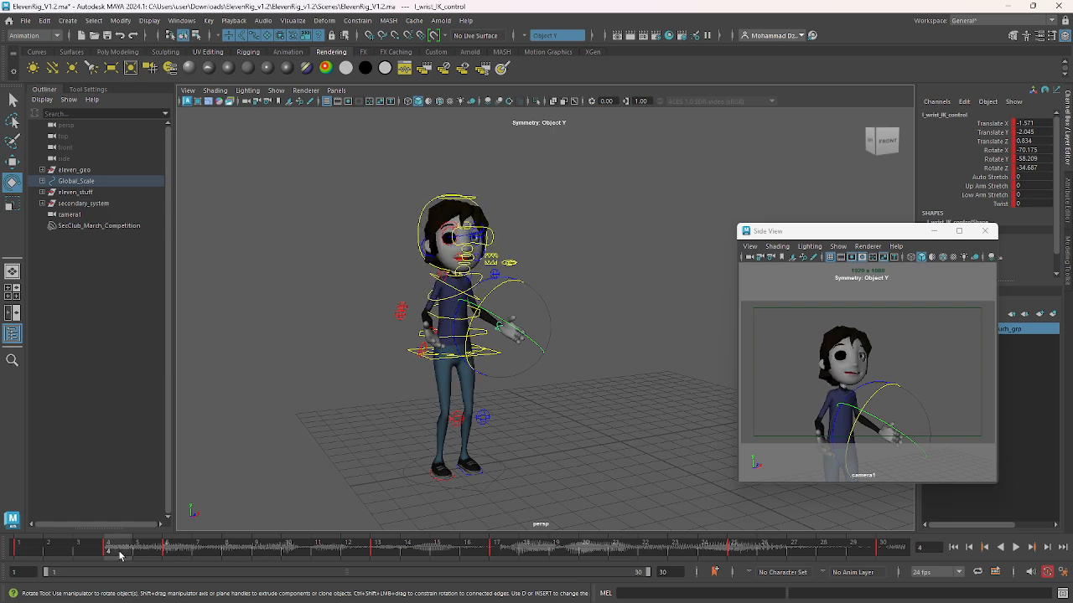
key("comma")
key("period")
key("comma")
key("period")
key("comma")
key("period")
key("comma")
key("period")
key("comma")
key("period")
At frame 4, move l_wrist_IK_control to a translation of about -1.579, -2.086, 0.723
left_click_drag(444, 390, 311, 330, "alt")
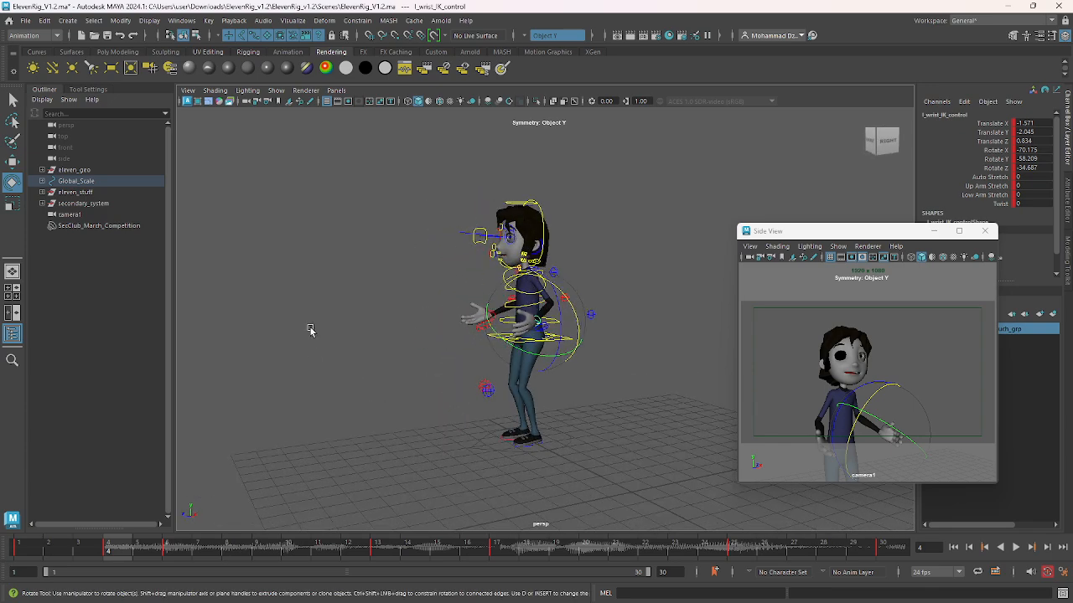
right_click_drag(313, 332, 508, 451, "alt")
middle_click_drag(491, 405, 468, 422, "alt")
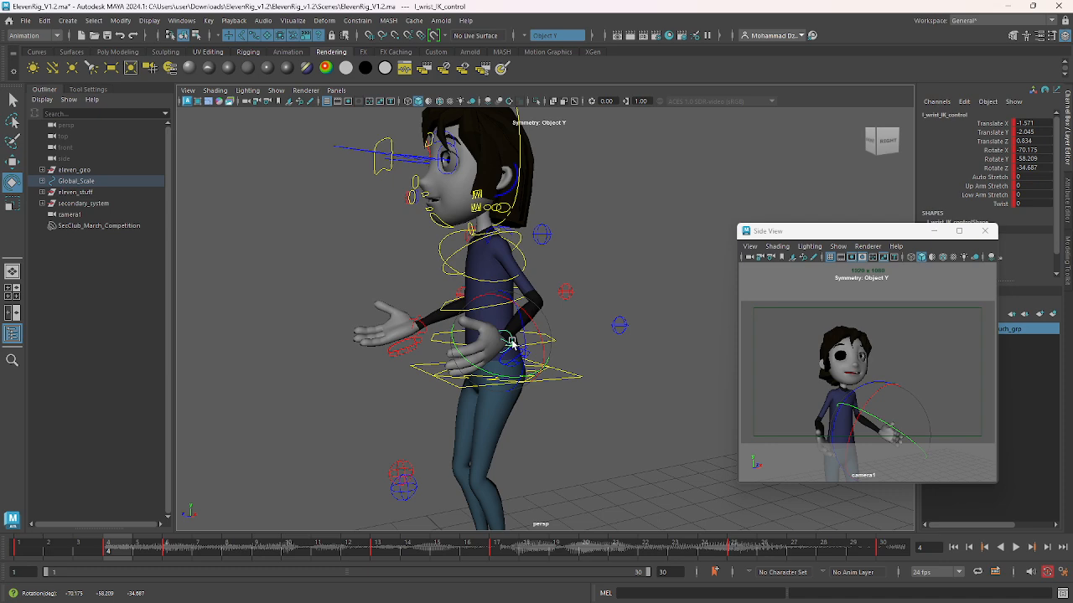
key("w")
left_click_drag(502, 341, 570, 339)
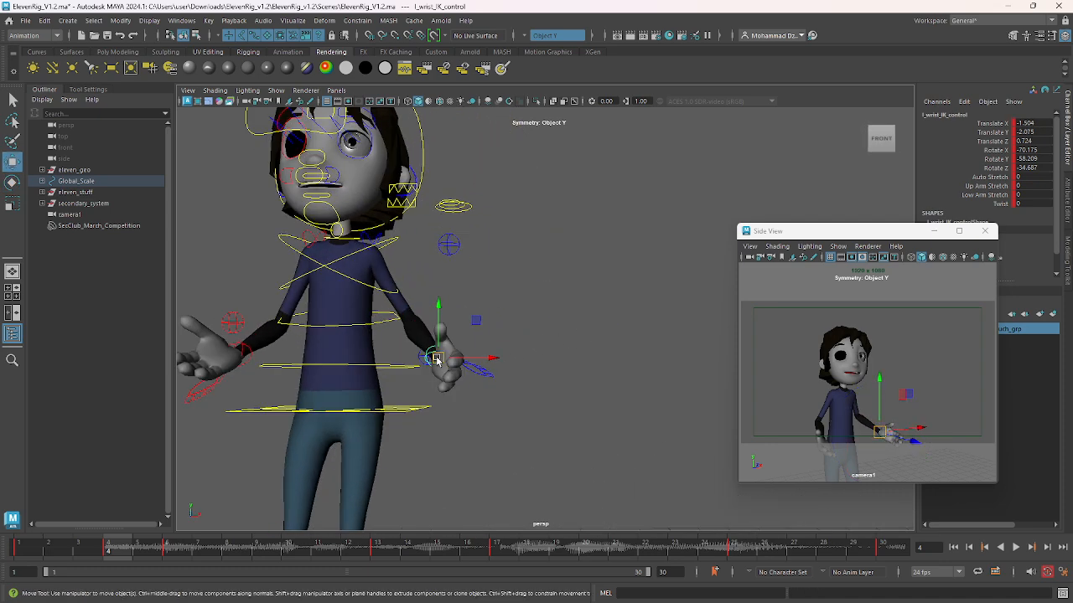
left_click_drag(436, 360, 347, 375)
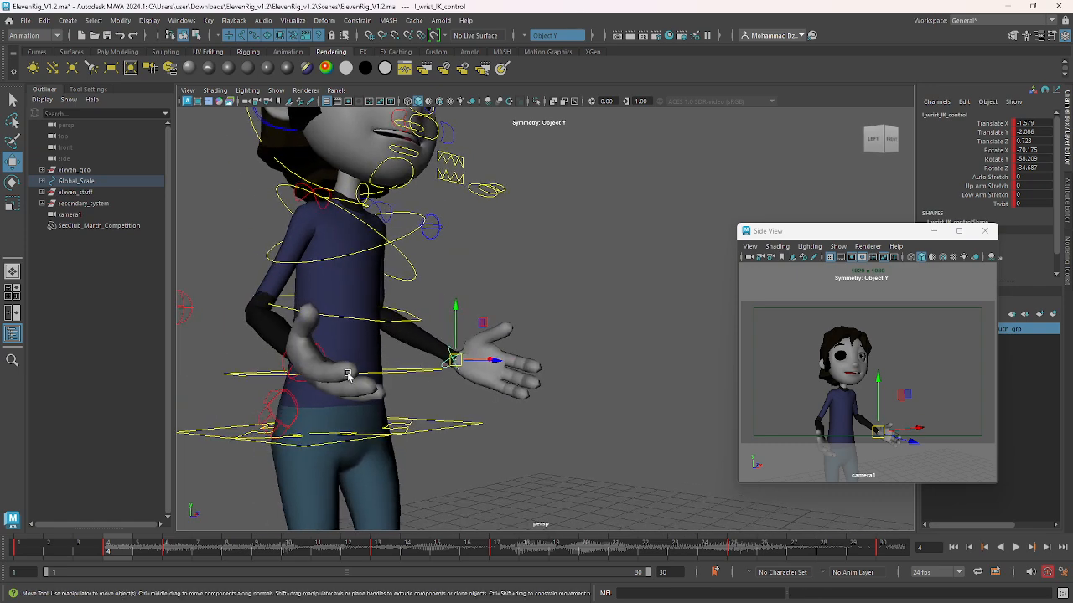
Shift r_elbow_IK_pole_vector slightly along X at frame 4 to adjust the right elbow
left_click(283, 364)
left_click_drag(285, 365, 476, 369, "alt")
right_click_drag(596, 385, 567, 377, "alt")
left_click_drag(567, 377, 332, 356, "alt")
left_click(304, 312)
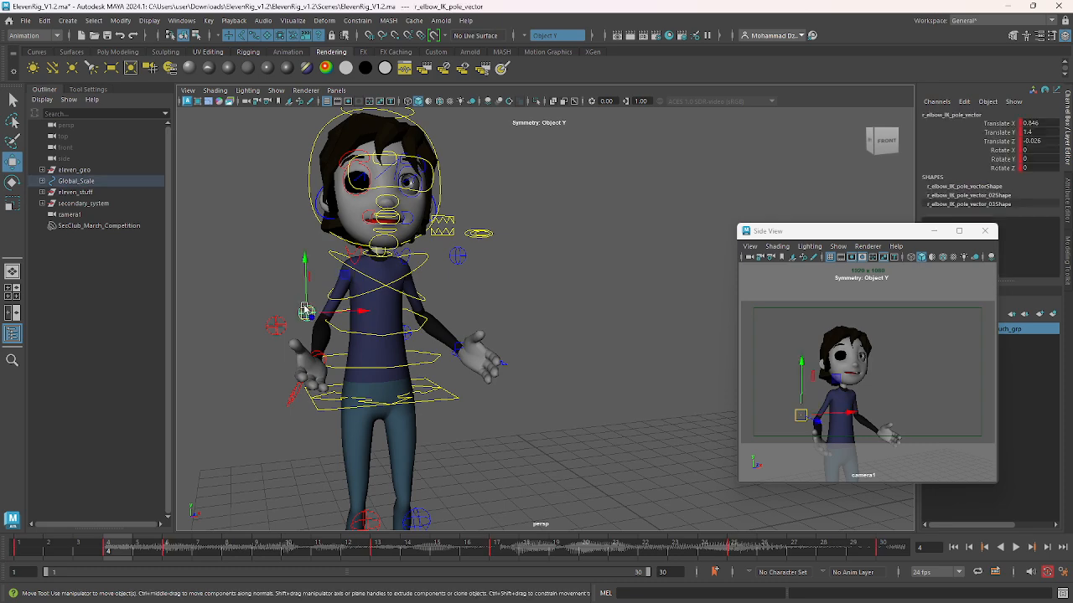
left_click_drag(359, 310, 366, 311)
Move l_elbow_IK_pole_vector sideways at frame 4 to a Translate X of about -0.647
left_click_drag(459, 325, 428, 327, "alt")
left_click(492, 317)
left_click_drag(545, 320, 543, 323)
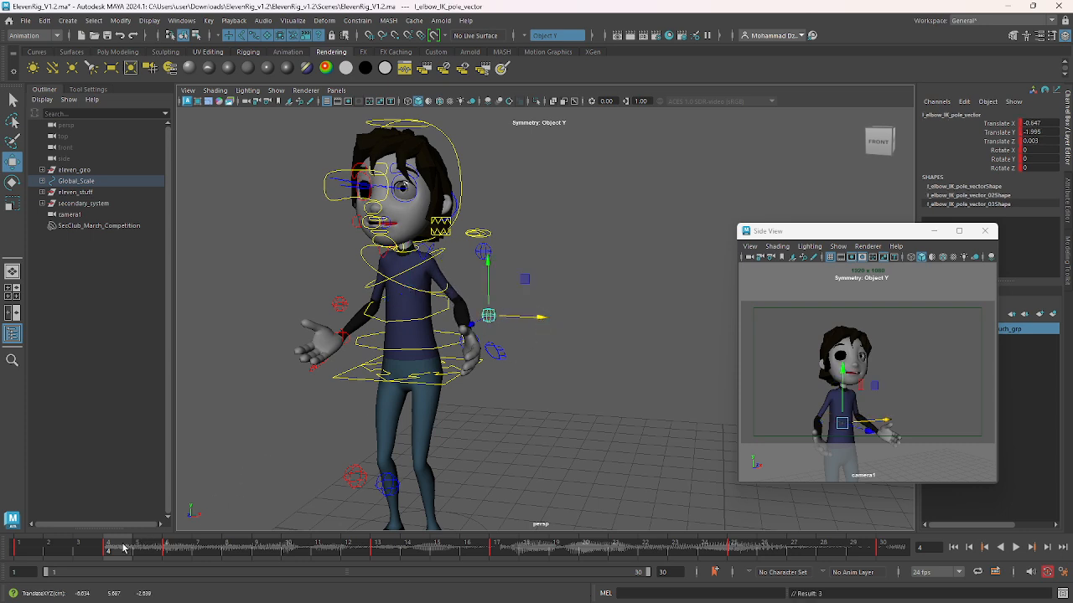
Play back the animation to check the arm adjustments and return to frame 1
key("alt+v")
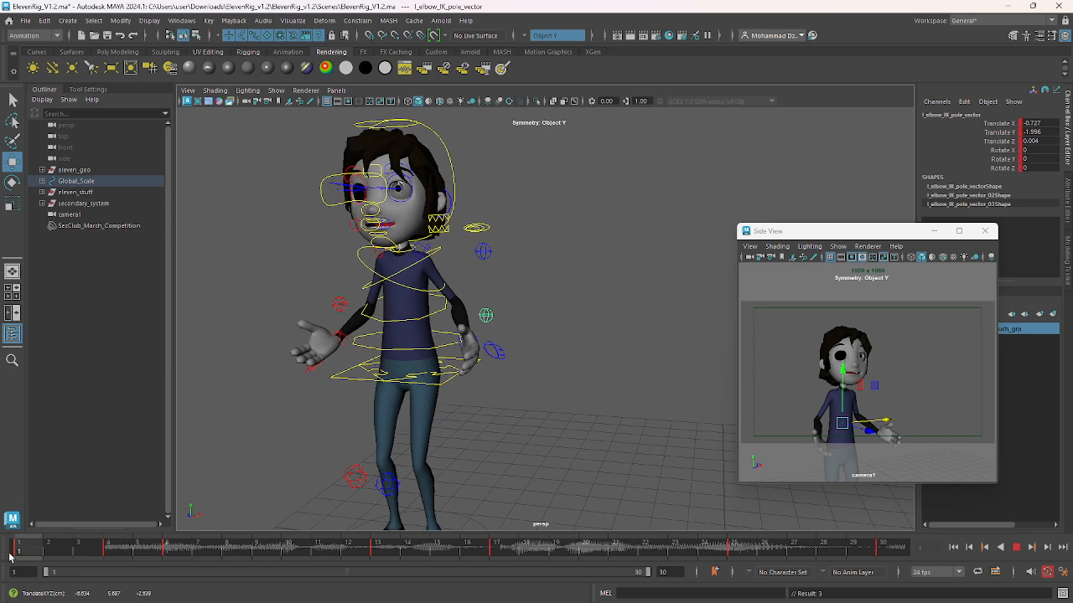
key("alt+v")
left_click(23, 548)
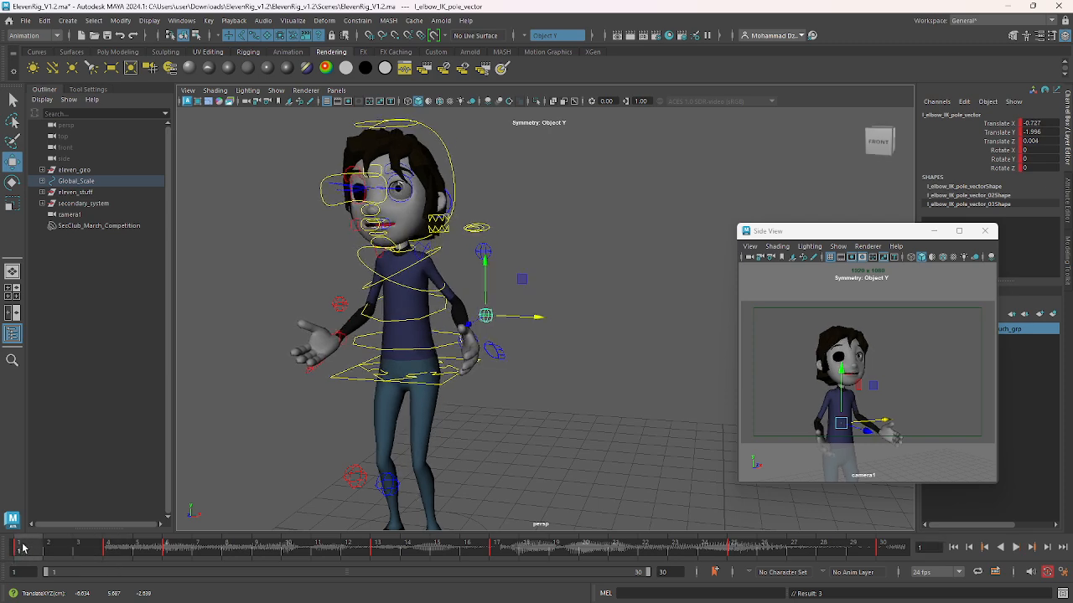
Play back the animation from frame 1 to check the arm motion and go to body_control's key at frame 4
left_click(933, 343)
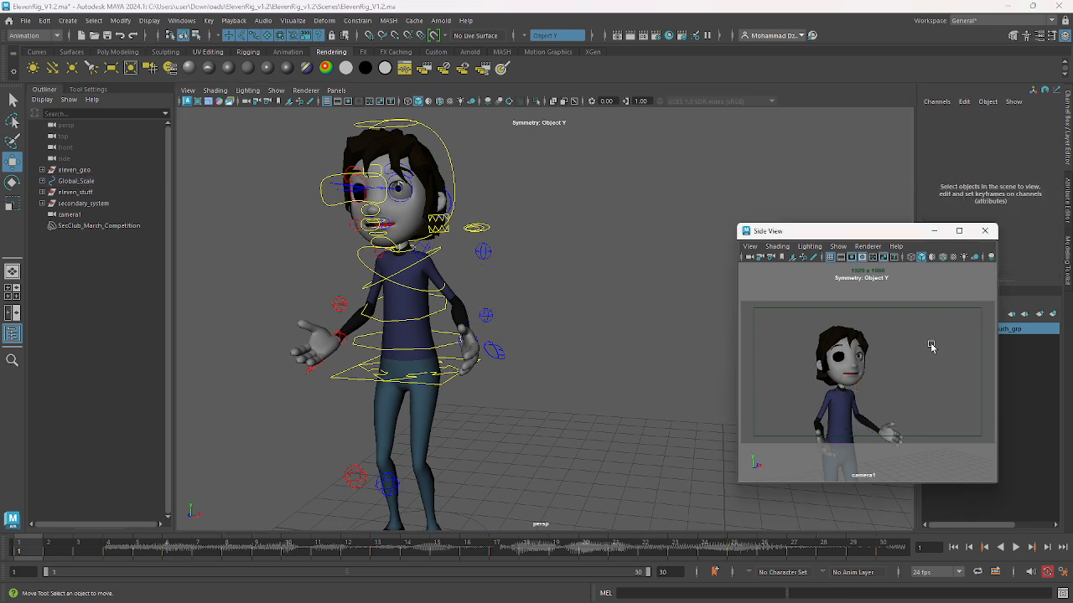
left_click(447, 385)
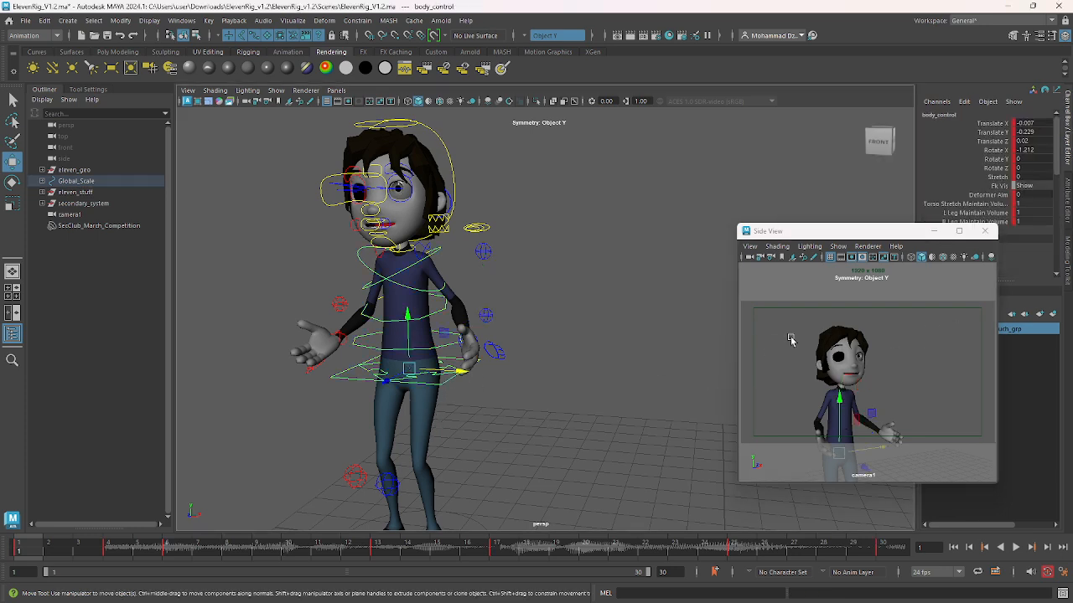
key("alt+v")
key("comma")
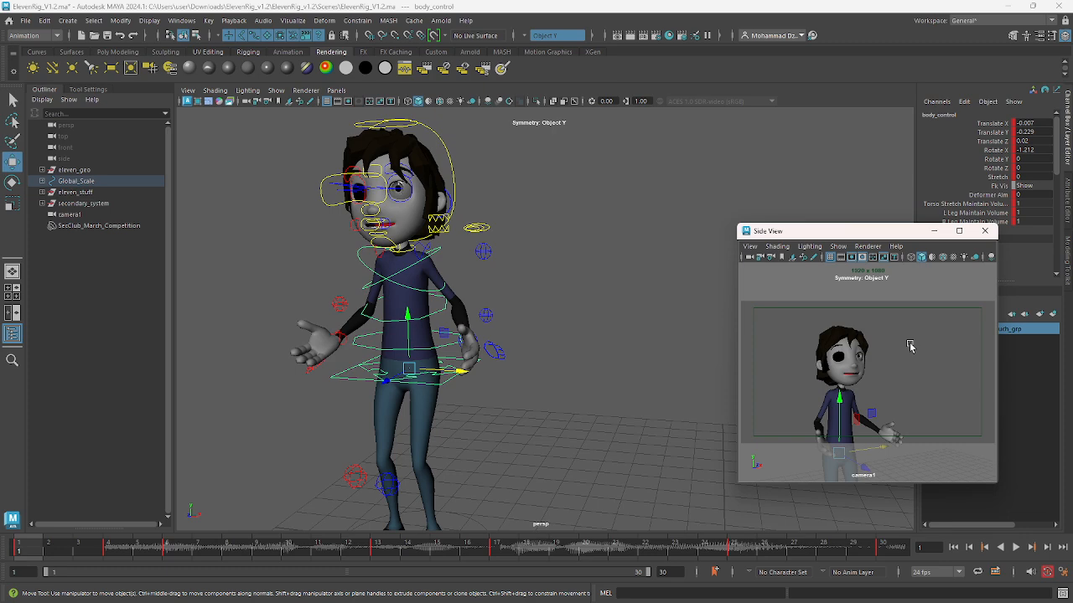
key("period")
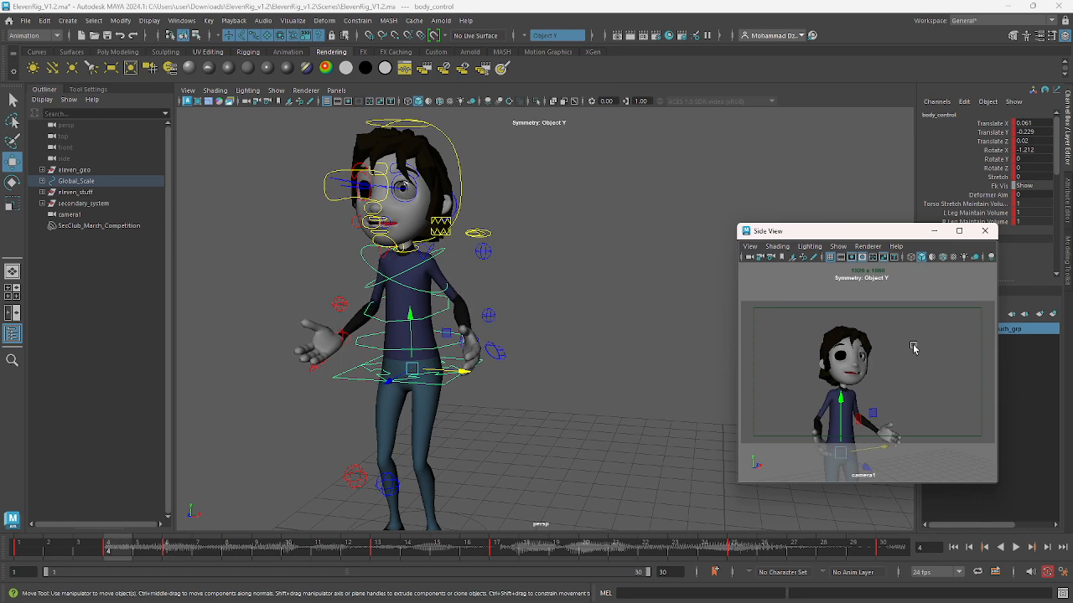
Copy the keys of all rig controls at frame 4 and paste them at frame 6
scroll(627, 404, "down", 3)
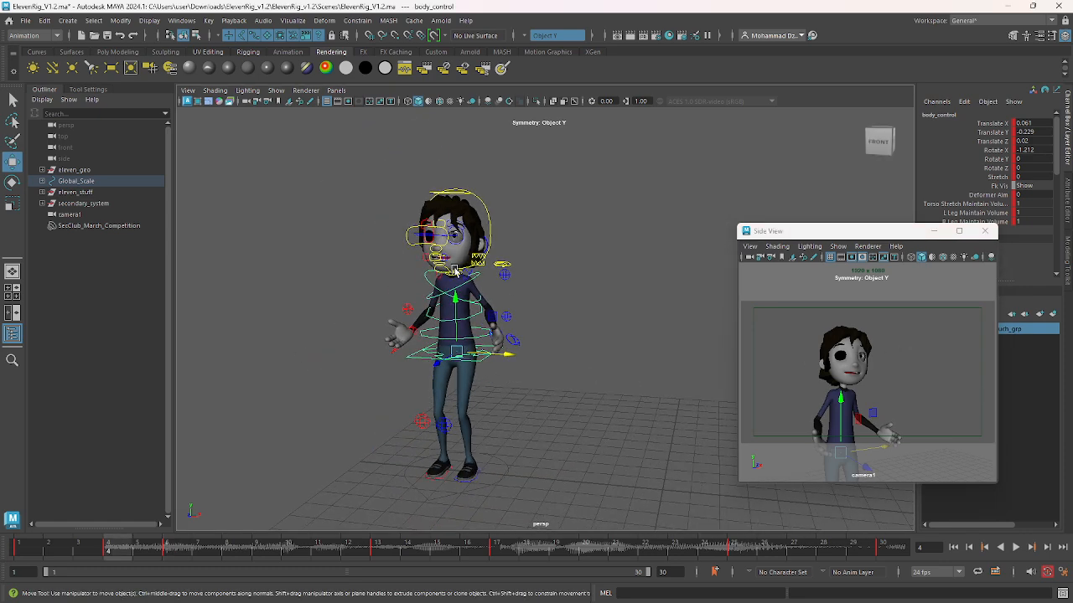
left_click_drag(355, 182, 580, 493)
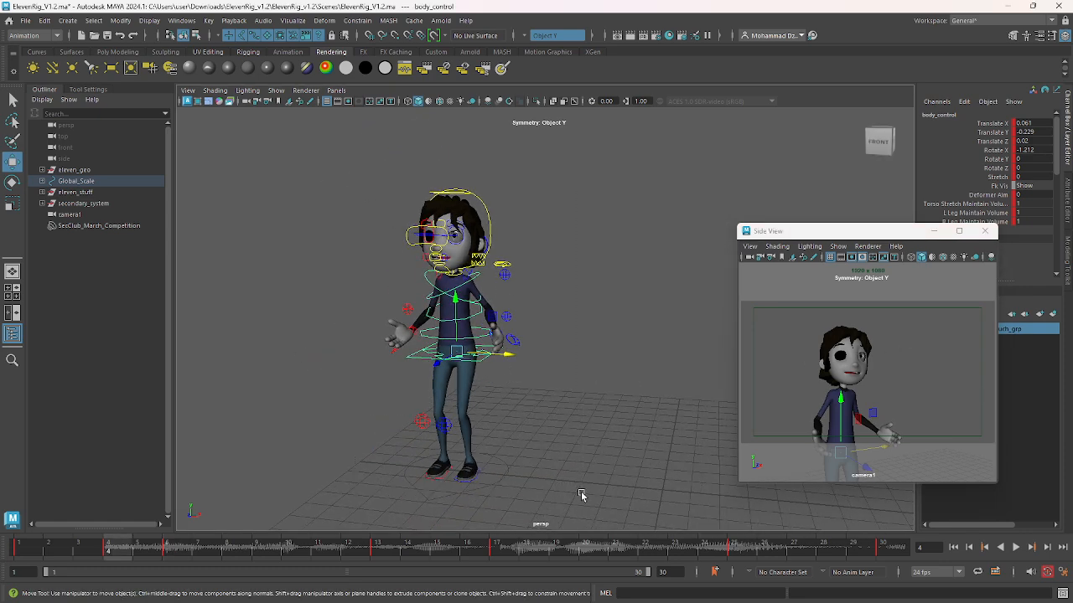
left_click(117, 547, "shift")
right_click(117, 546)
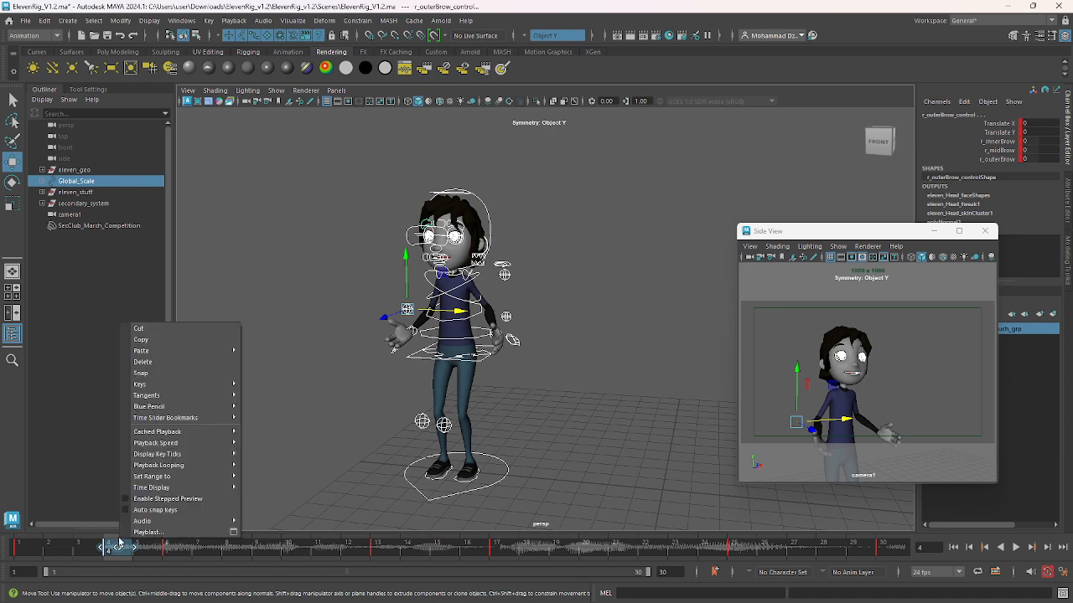
left_click(181, 342)
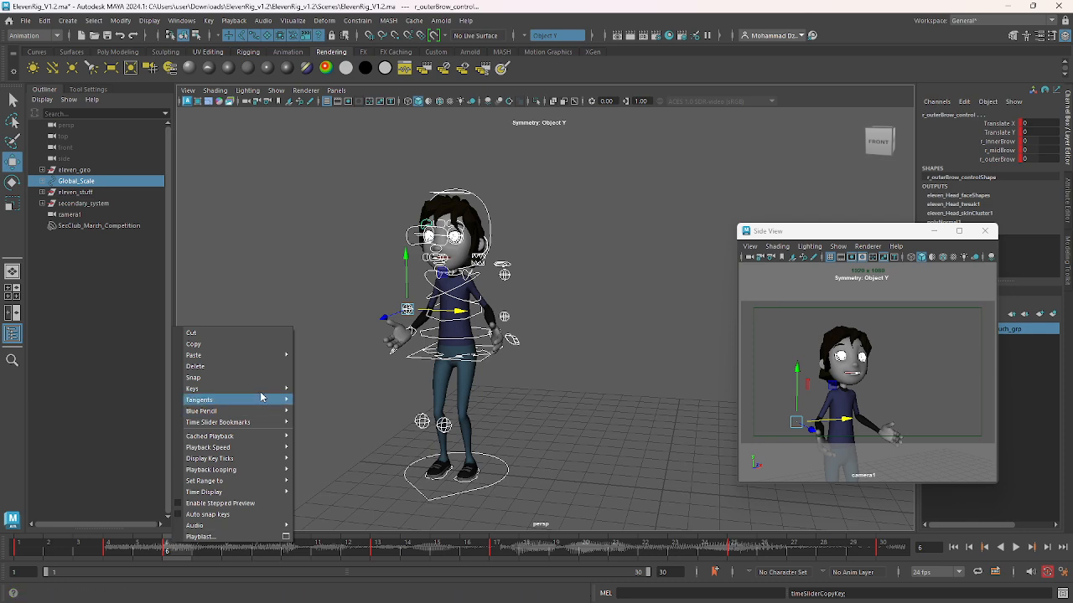
mouse_move(268, 355)
left_click(323, 357)
left_click(576, 376)
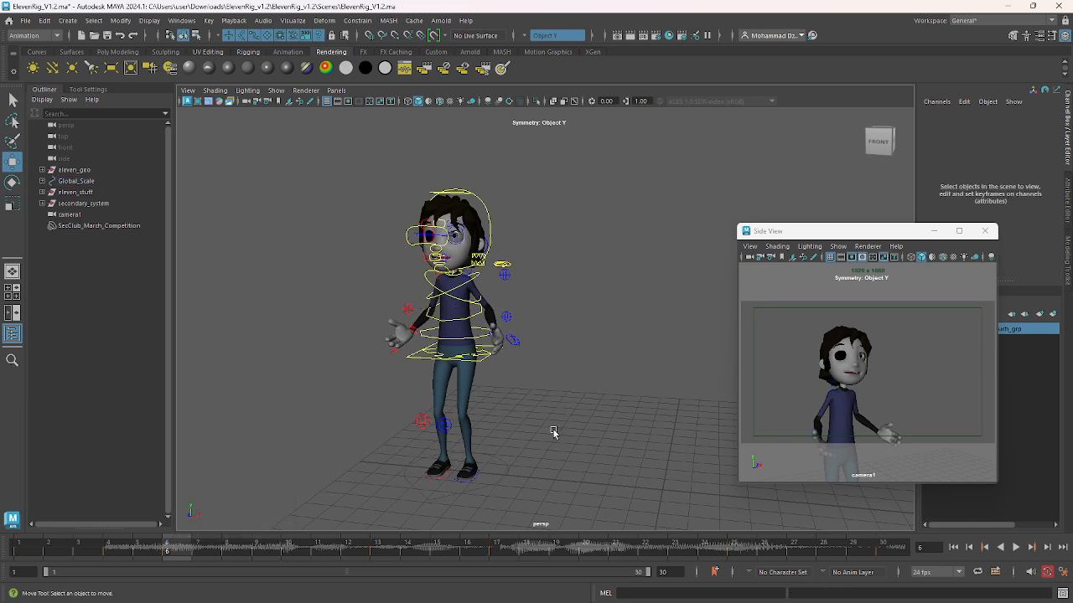
Play back the full animation to check the held opening pose and return to frame 1
left_click_drag(527, 425, 406, 496, "alt")
key("alt+v")
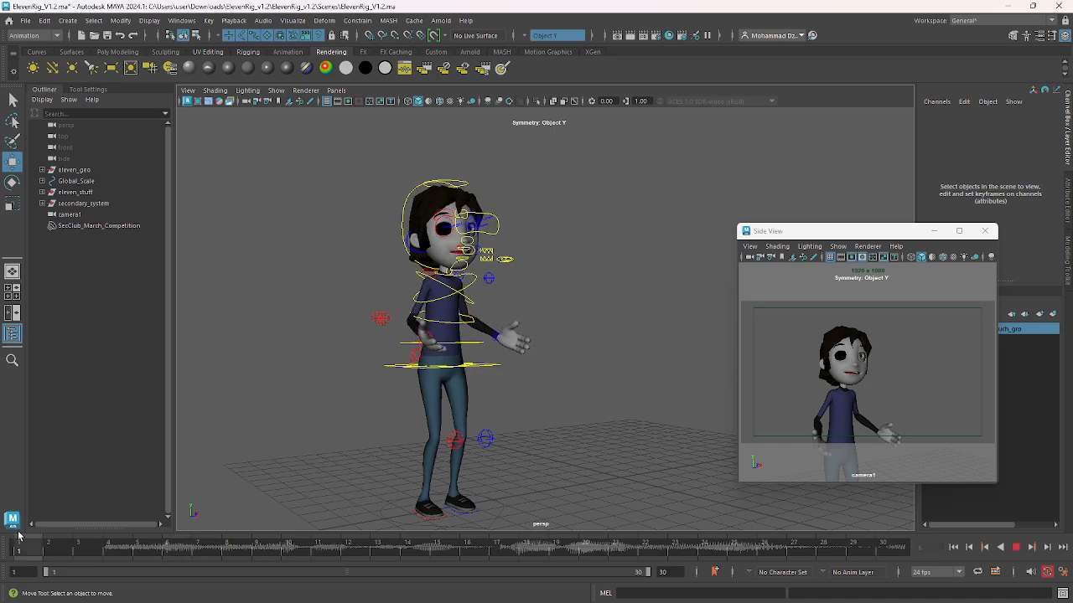
key("alt+v")
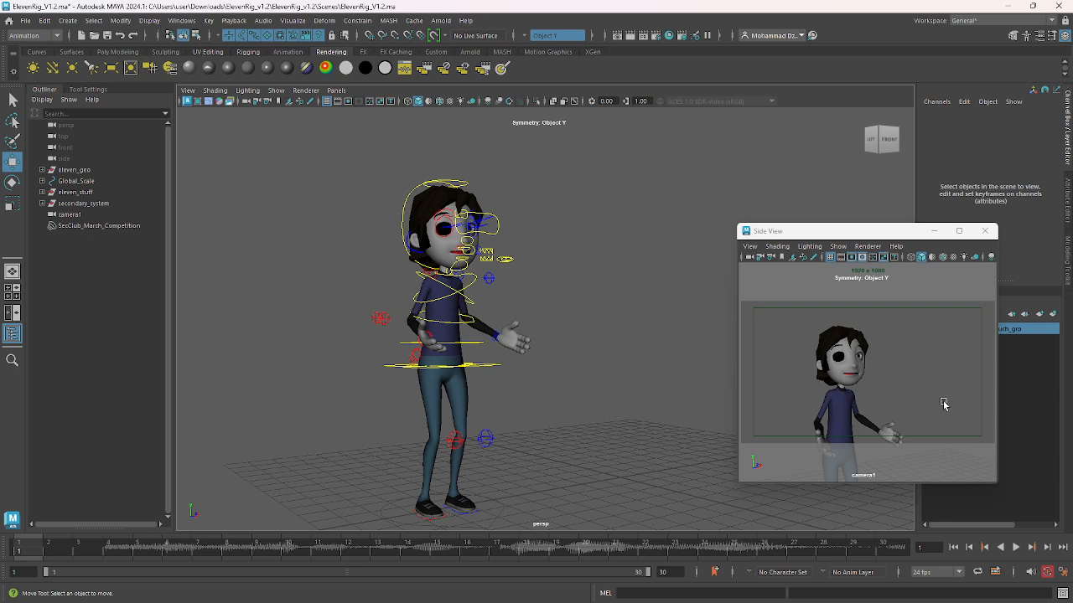
left_click(1016, 547)
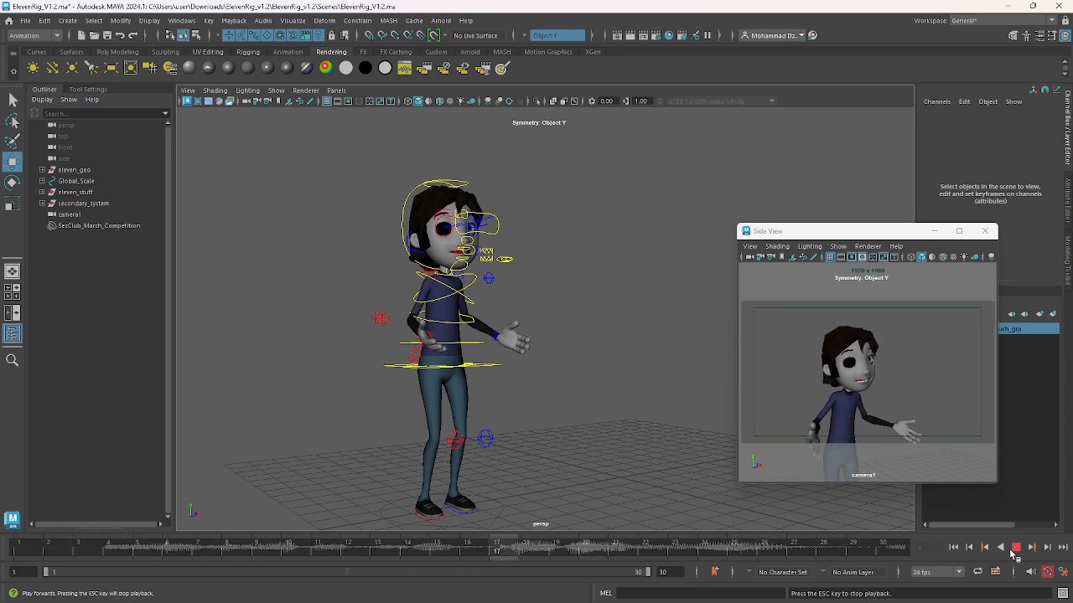
left_click(1015, 549)
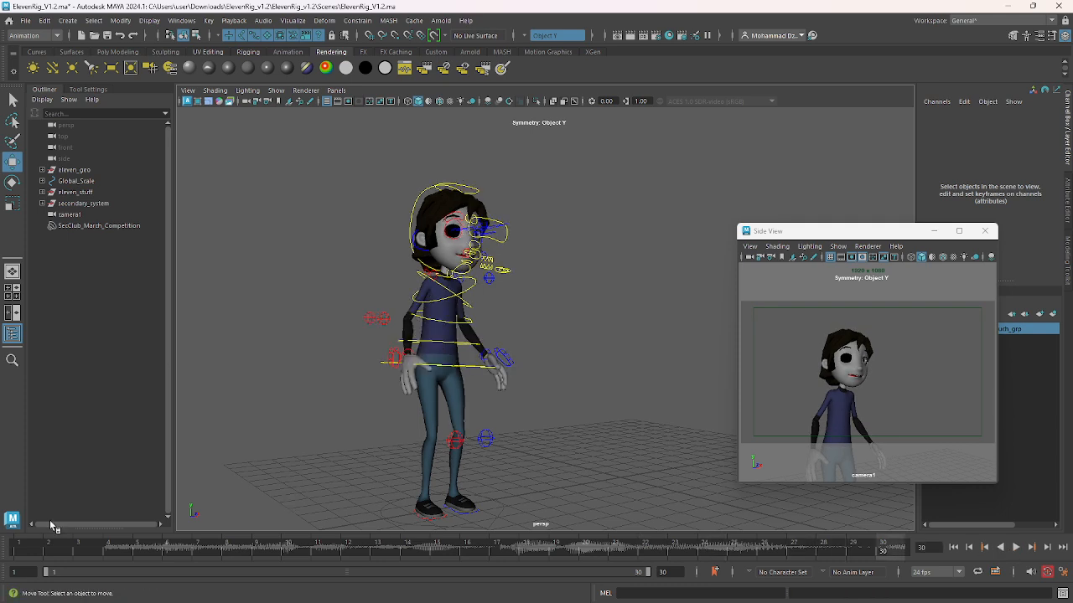
left_click(19, 547)
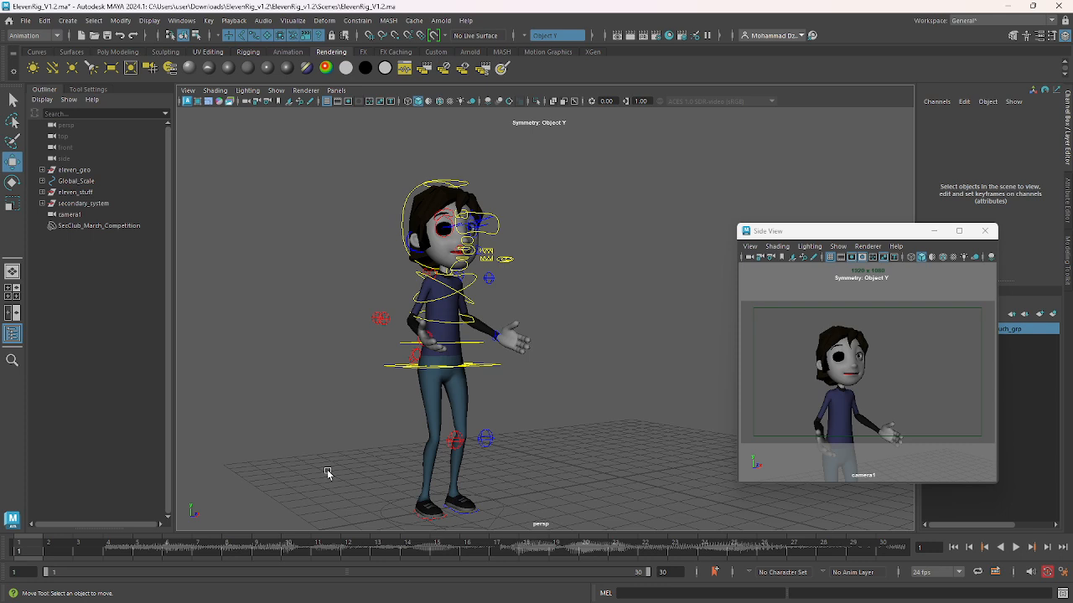
Select body_control and play back the opening frames to examine the timing after the frame 6 hold
left_click(476, 372)
scroll(580, 455, "up", 3)
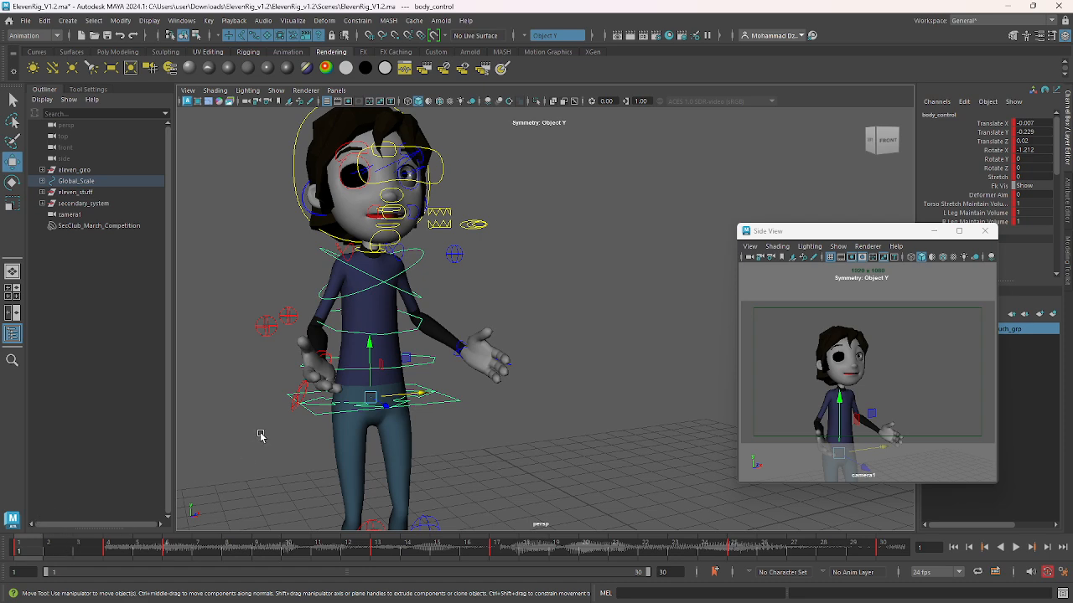
scroll(345, 413, "down", 3)
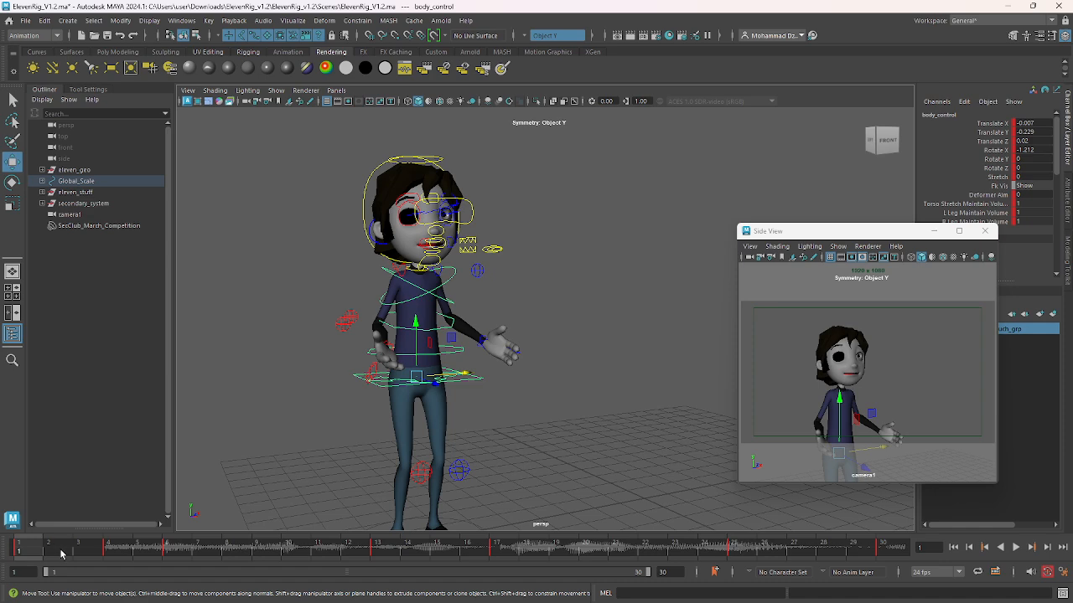
key("alt+v")
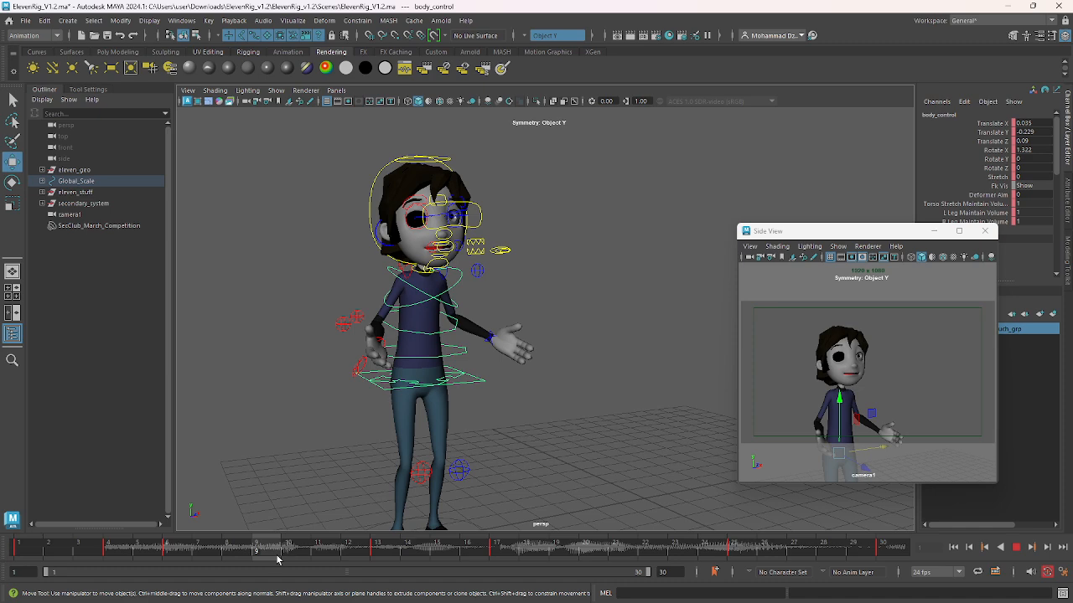
key("alt+v")
Move the keys of all rig controls at frames 13 and 17 one frame later to frames 14 and 18
left_click(651, 452)
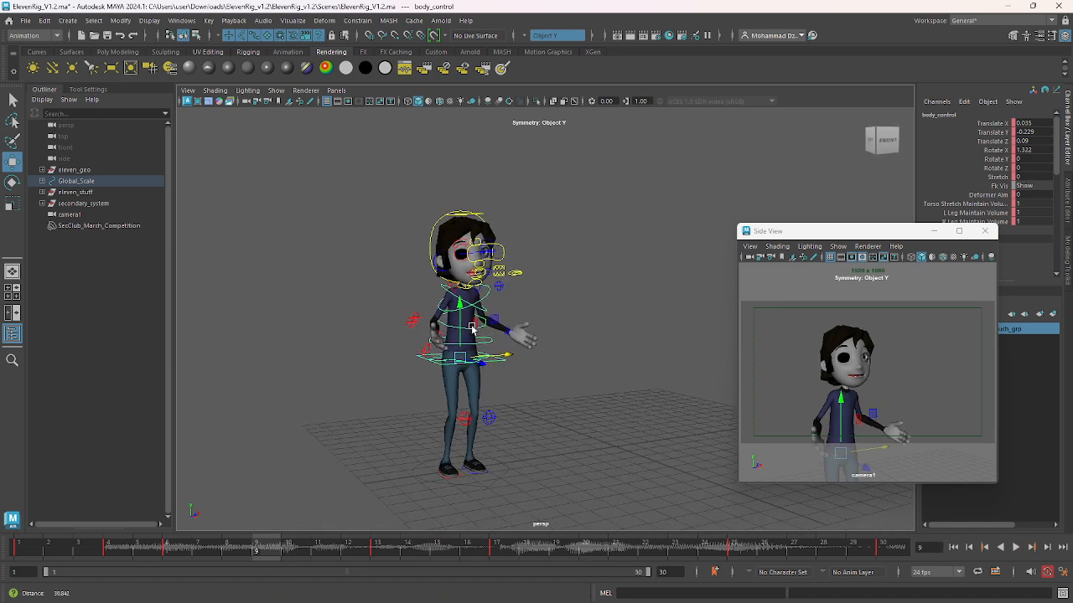
left_click_drag(376, 212, 583, 498)
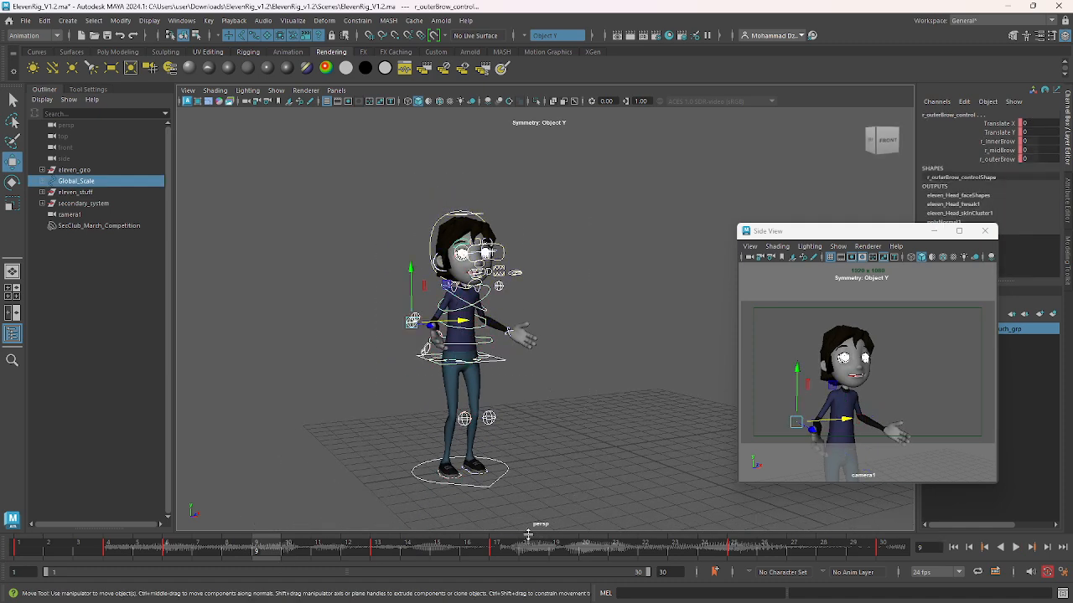
left_click_drag(507, 549, 368, 549, "shift")
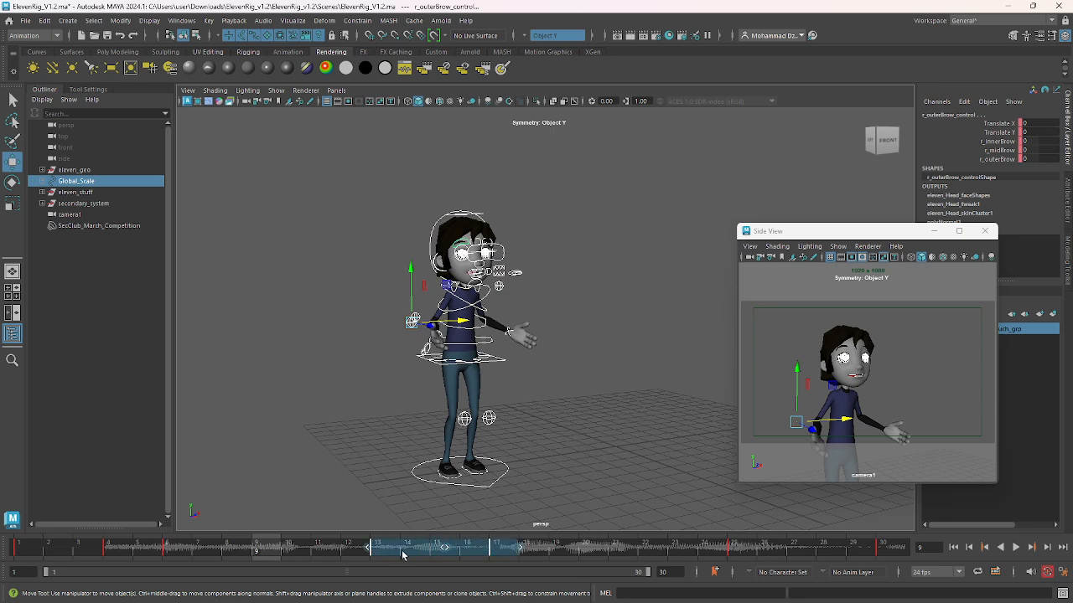
mouse_move(481, 557)
left_mouse_down()
mouse_move(492, 556)
mouse_move(483, 557)
left_mouse_up()
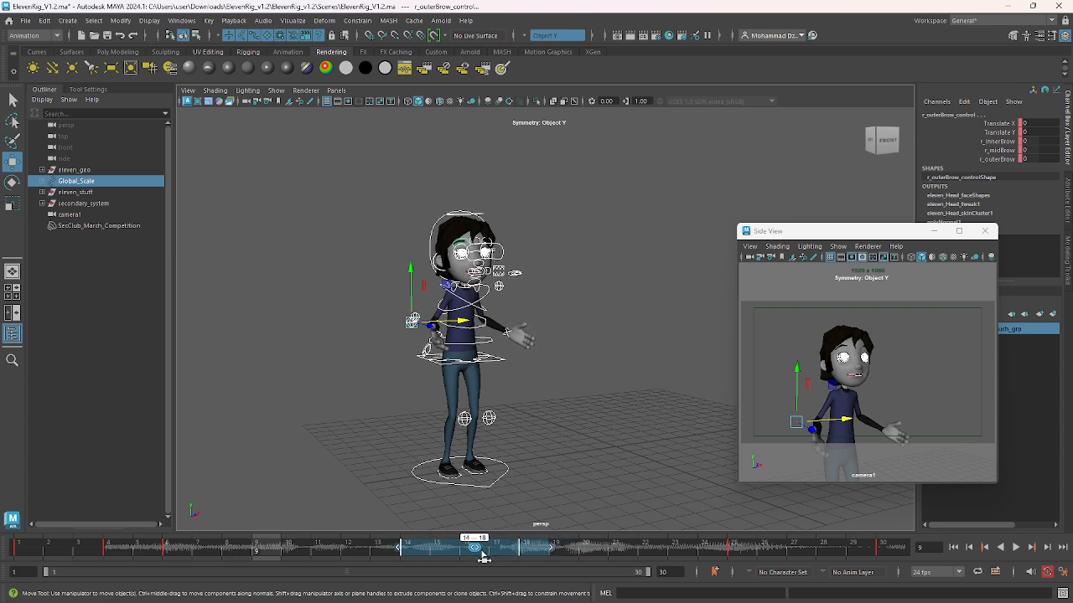
left_click(539, 491)
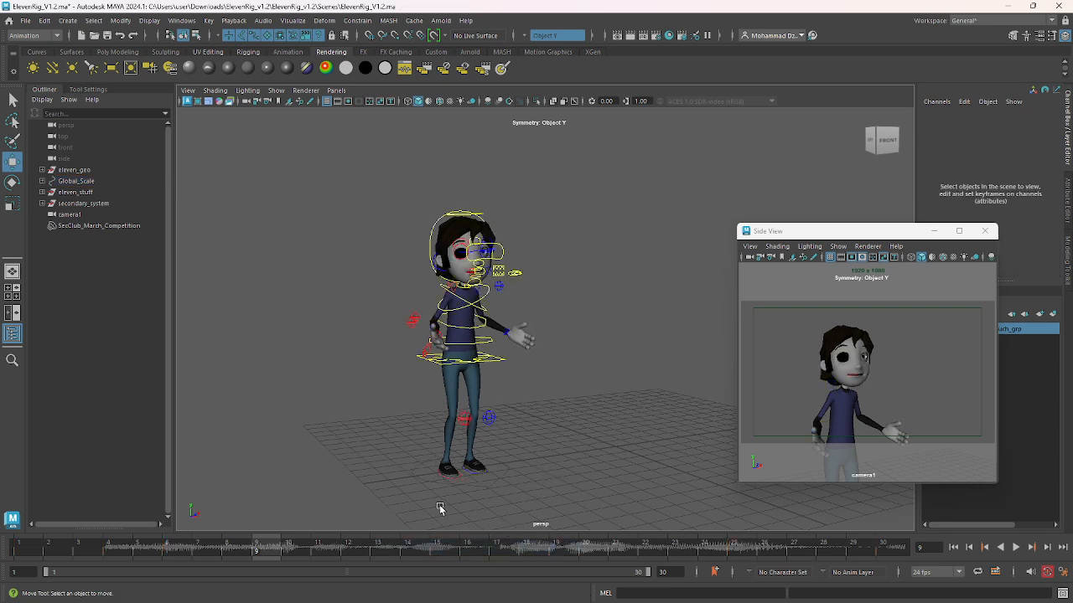
Play back the retimed animation, then select body_control and scrub to frame 9 to examine the transition
left_click(1015, 546)
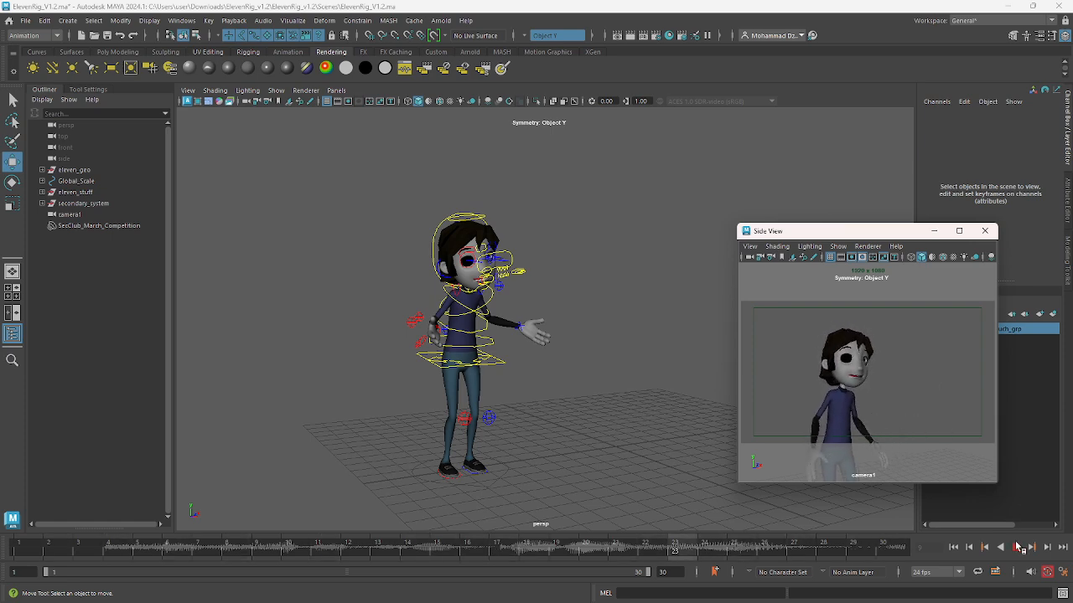
left_click(1015, 547)
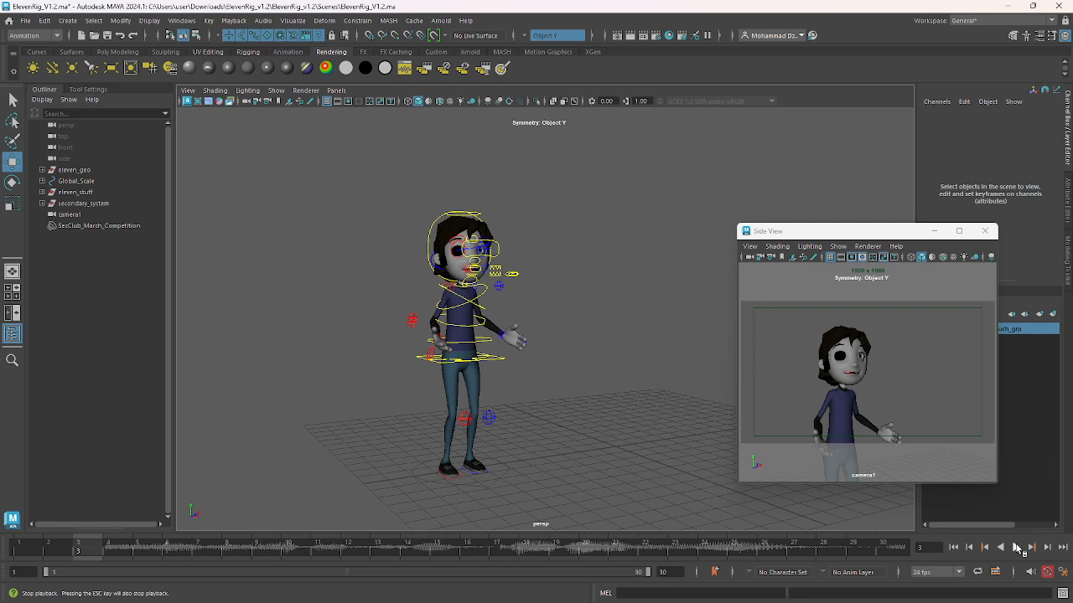
left_click(468, 363)
left_click_drag(304, 549, 280, 545)
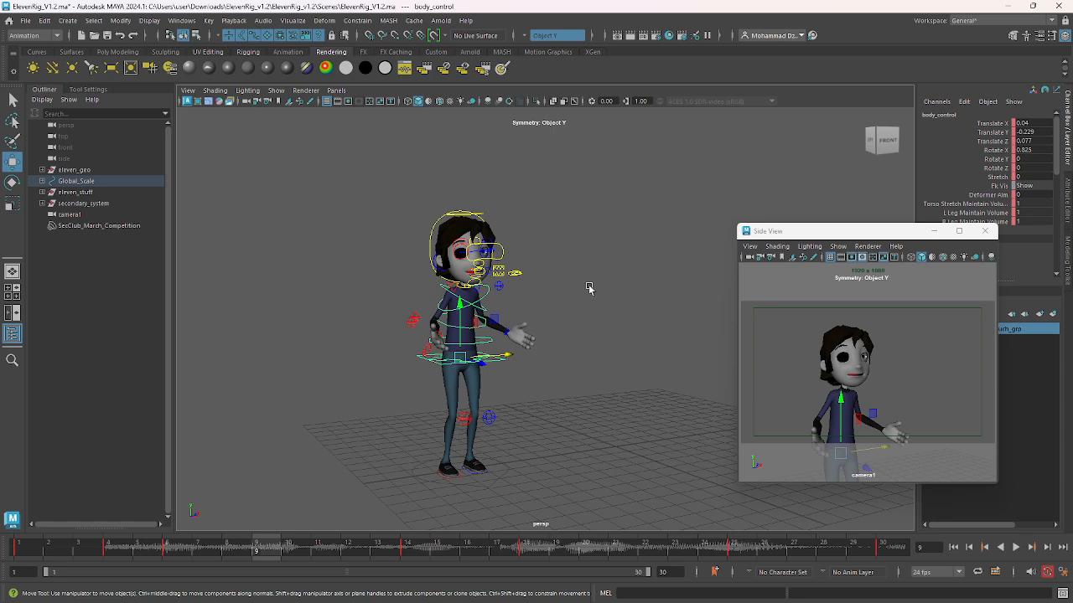
Try all rig controls' keys at frames 13 and 17 instead of 14 and 18, and shift them back to 14 and 18
left_click_drag(575, 171, 350, 471)
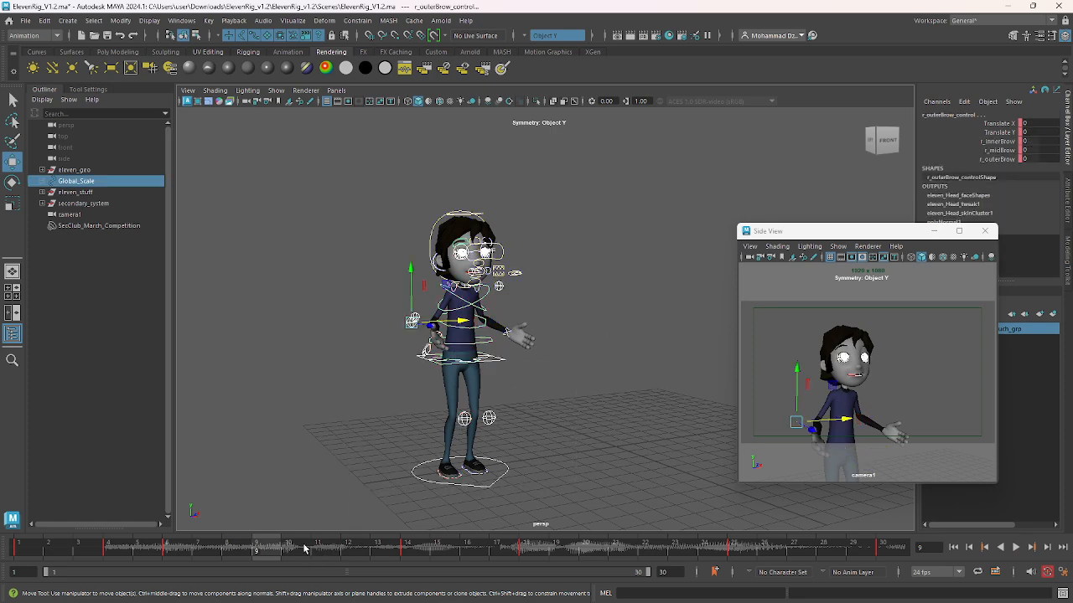
mouse_move(305, 549)
left_mouse_down()
mouse_move(530, 546)
mouse_move(423, 559)
left_mouse_up()
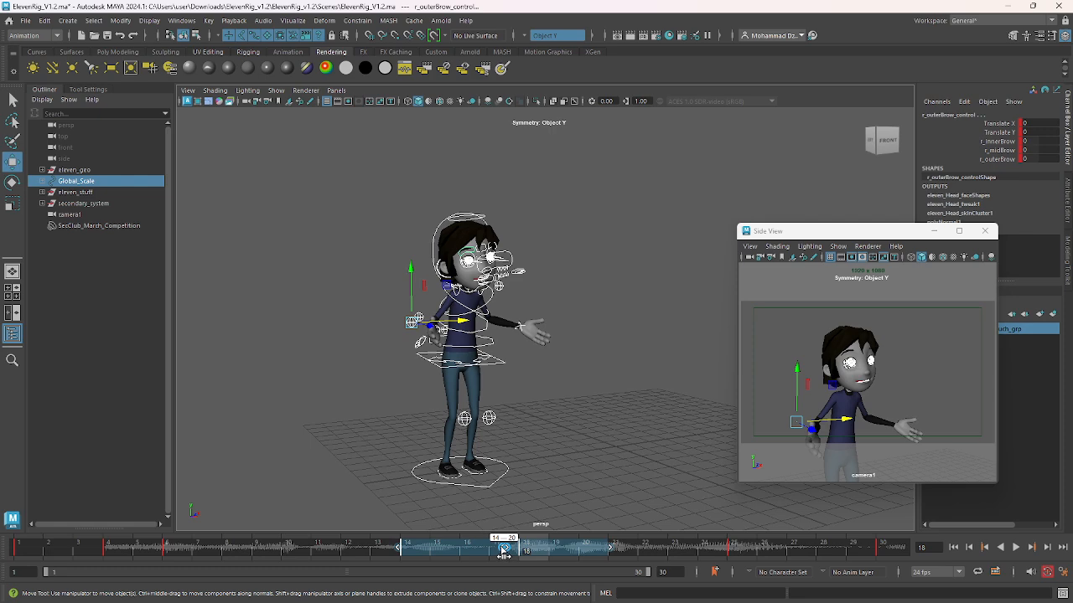
left_click_drag(496, 555, 487, 556)
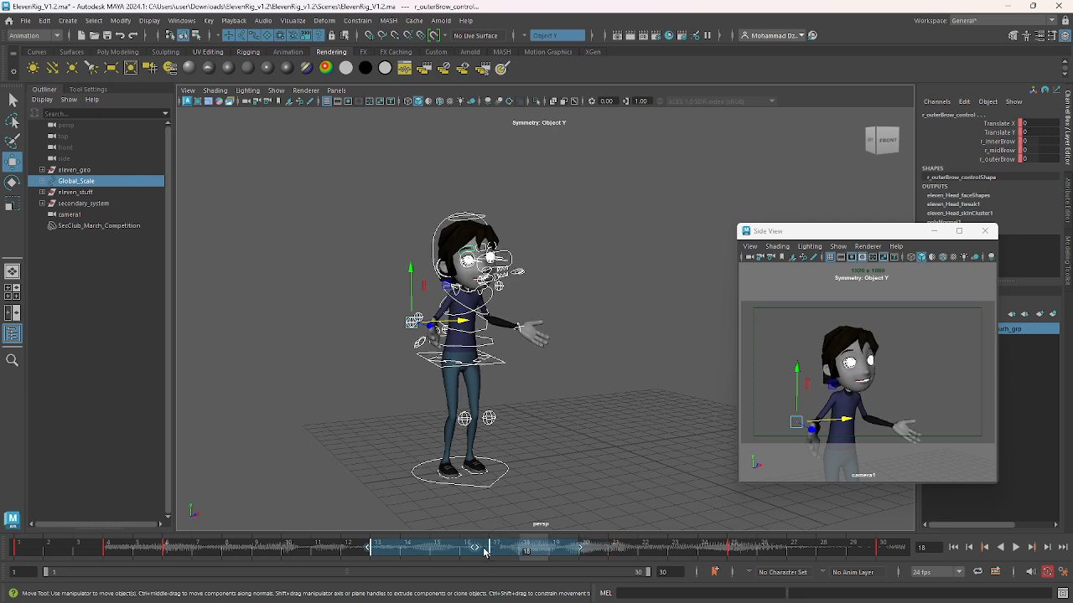
left_click(293, 548)
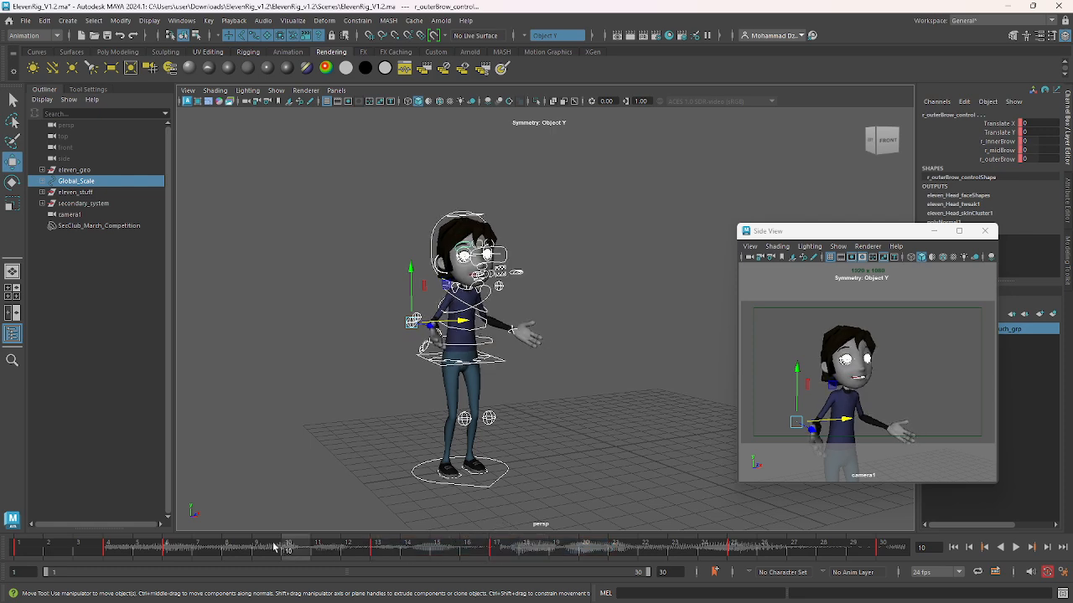
mouse_move(151, 544)
left_mouse_down()
mouse_move(129, 544)
mouse_move(741, 554)
mouse_move(391, 553)
left_mouse_up()
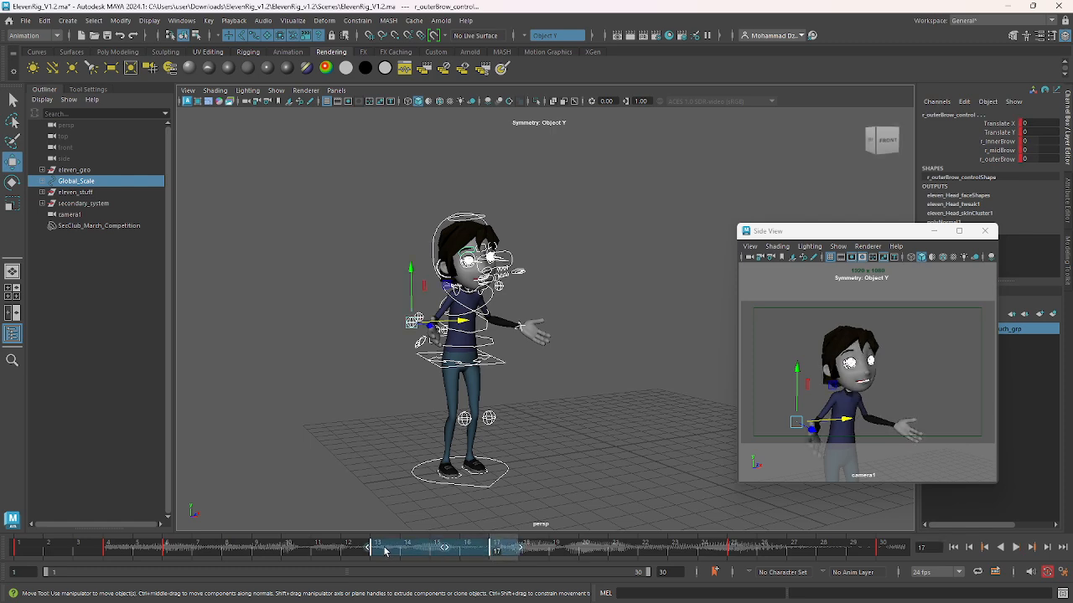
mouse_move(474, 551)
left_mouse_down()
mouse_move(495, 553)
mouse_move(482, 554)
left_mouse_up()
Scrub between frames 6 and 14 and examine the in-between pose around frame 10 from different angles
left_click_drag(365, 554, 288, 550)
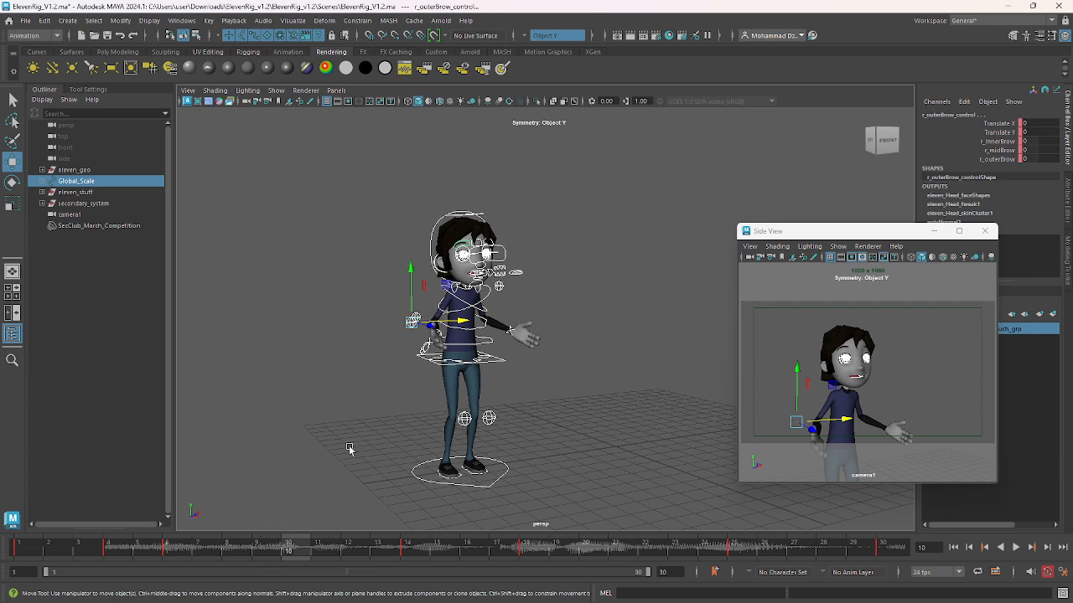
left_click_drag(176, 547, 186, 548)
left_click(403, 549)
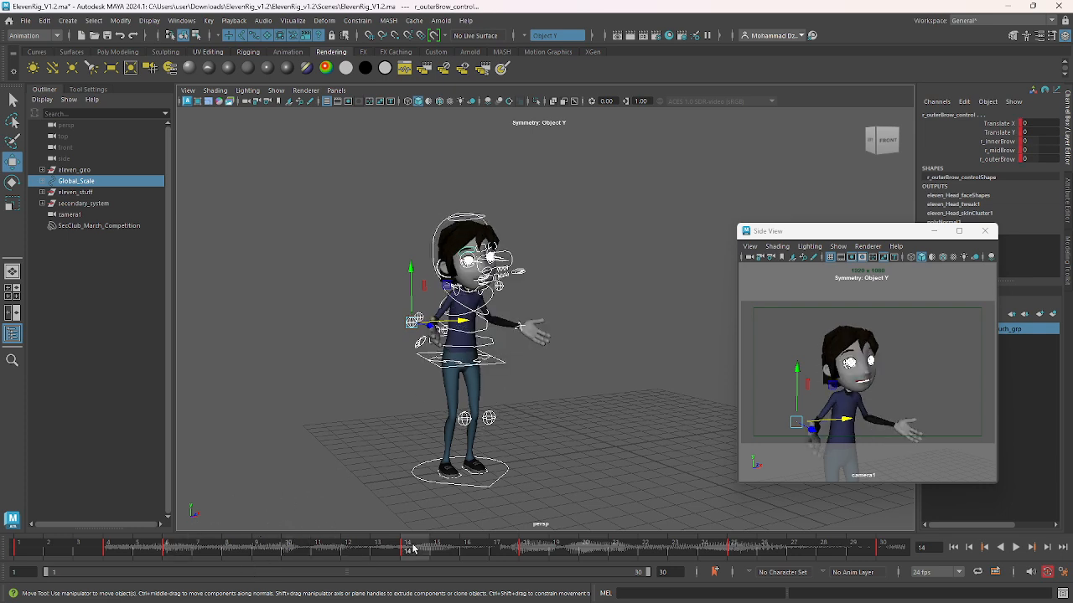
left_click_drag(269, 548, 286, 548)
left_click_drag(457, 317, 461, 331, "alt")
right_click_drag(461, 331, 493, 341, "alt")
left_click_drag(492, 340, 378, 351, "alt")
left_click_drag(222, 549, 257, 555)
left_click_drag(533, 405, 576, 379, "alt")
left_click_drag(257, 549, 289, 549)
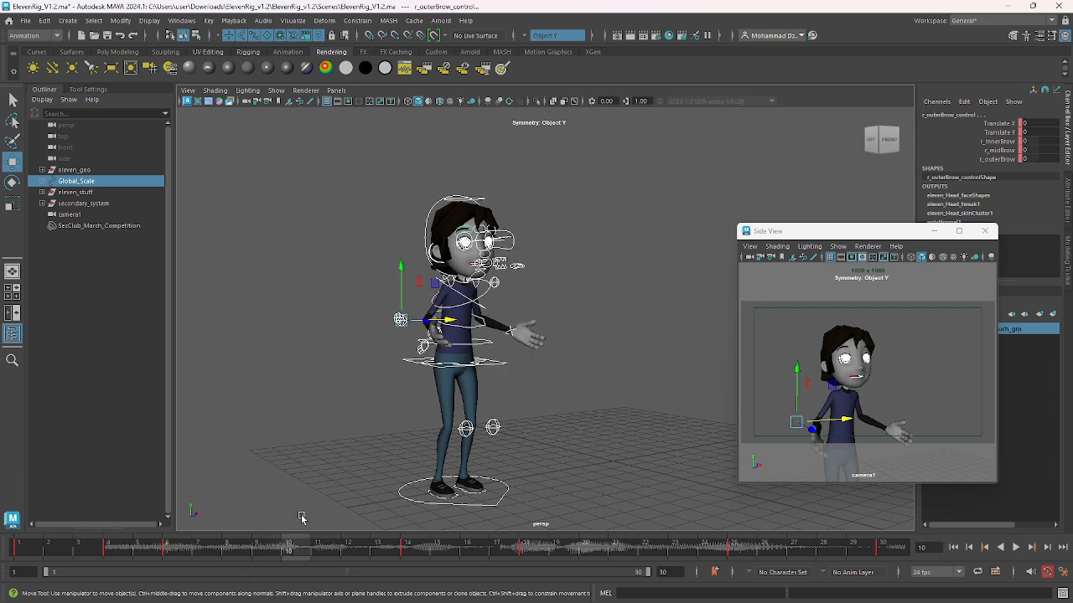
Try rotating body_control backward to about -0.083 on X at frame 10
left_click_drag(545, 343, 474, 383, "alt")
left_click(473, 384)
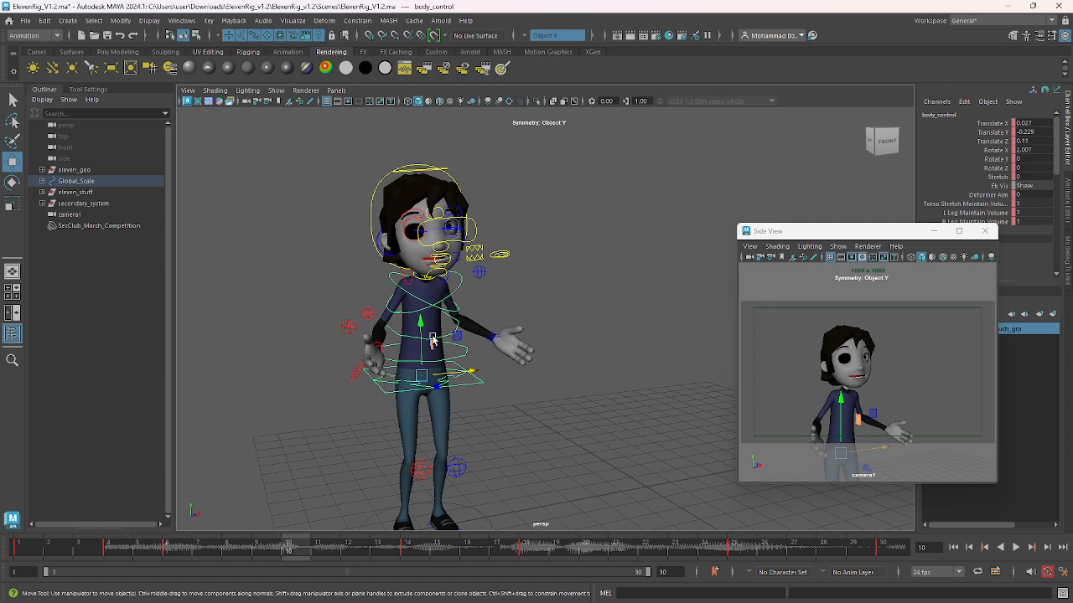
left_click_drag(431, 332, 486, 382, "alt")
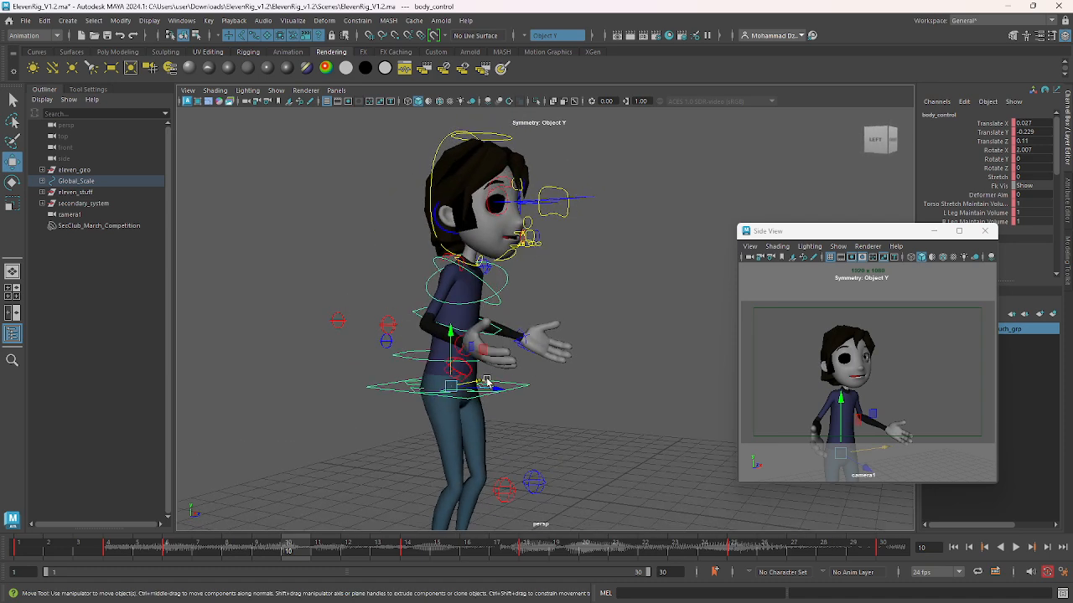
key("e")
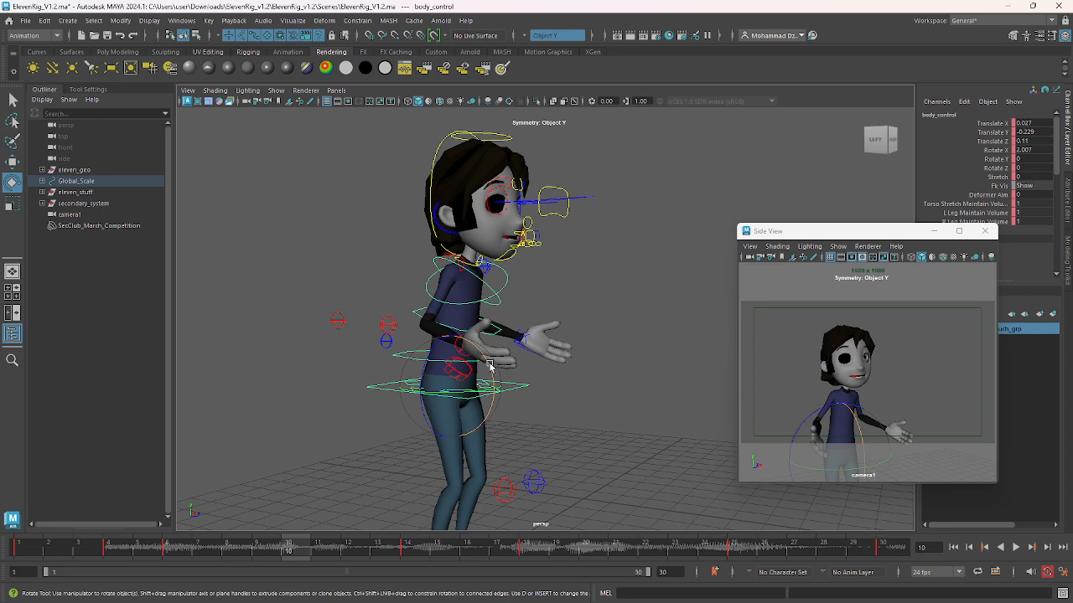
right_click_drag(483, 368, 487, 361)
left_click_drag(490, 364, 402, 335, "alt")
right_click_drag(402, 335, 401, 367, "alt")
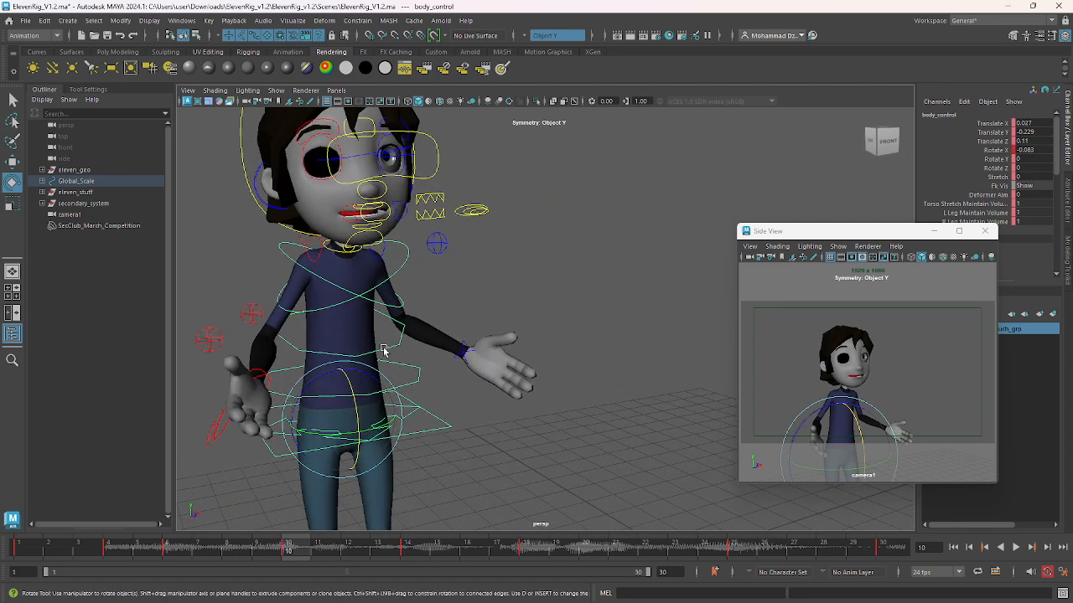
Tilt the head with head_IK_control and bend chest_IK_control forward to about 8.996 on X at frame 10
left_click(382, 351)
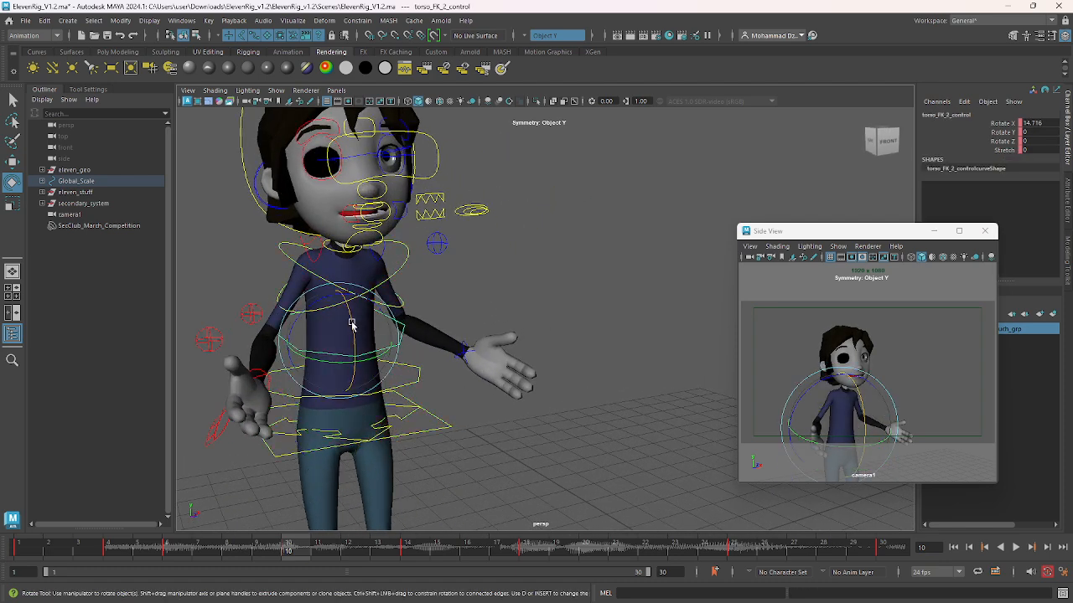
left_click(258, 207)
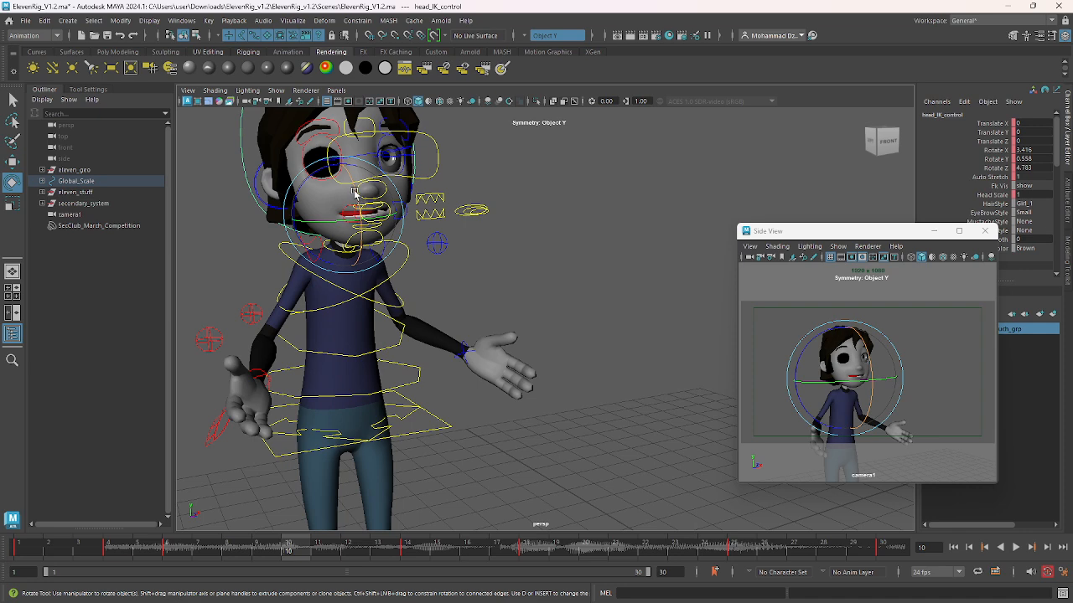
left_click_drag(353, 192, 352, 288)
left_click(359, 297)
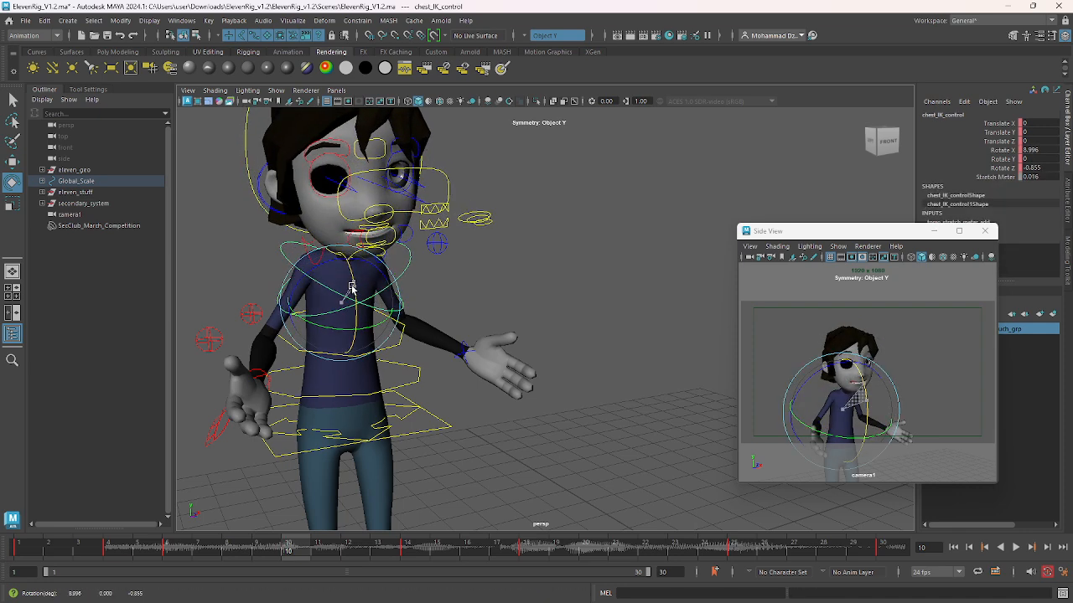
Delete body_control's key at frame 10, rotate the control forward to about 6.543 on X, and play back the result
mouse_move(294, 545)
left_mouse_down()
mouse_move(192, 539)
mouse_move(268, 544)
mouse_move(227, 545)
mouse_move(201, 530)
mouse_move(407, 538)
mouse_move(179, 536)
mouse_move(400, 549)
mouse_move(150, 545)
mouse_move(285, 546)
left_mouse_up()
left_click(415, 438)
left_click(415, 435)
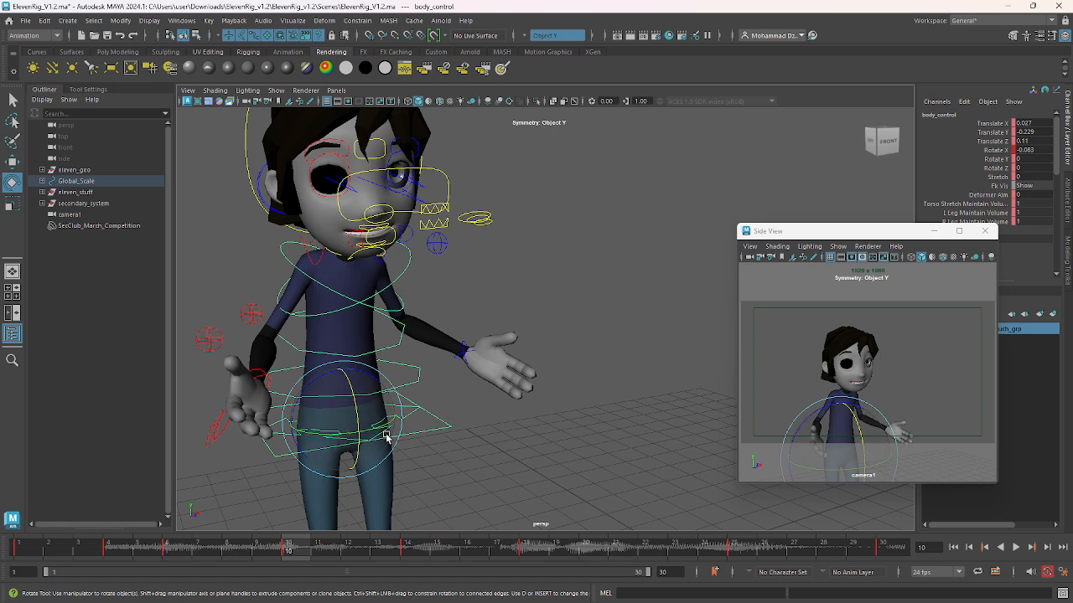
left_click(289, 545, "shift")
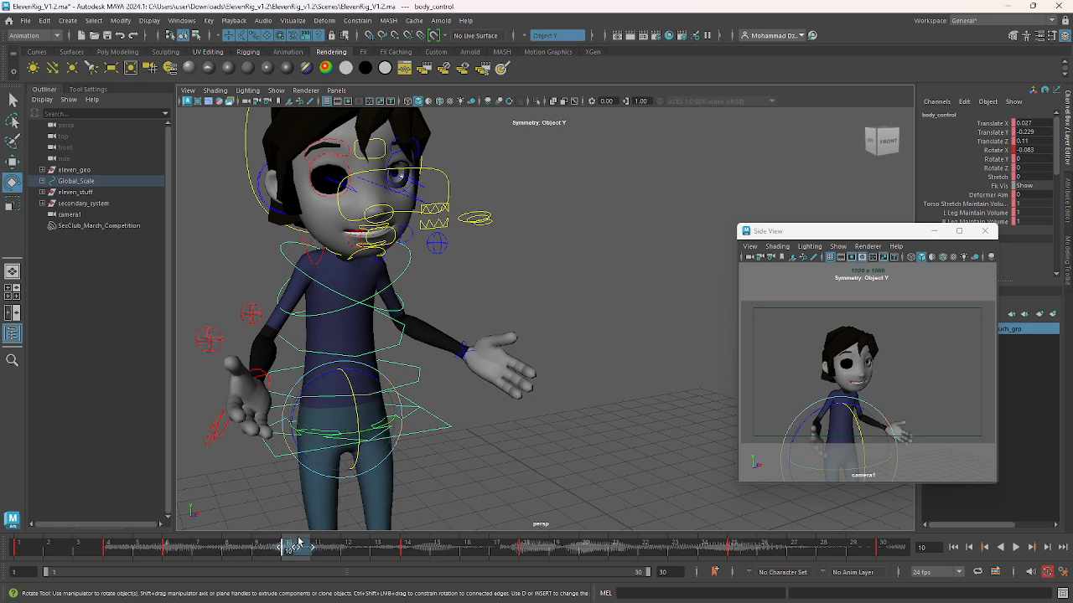
right_click(298, 543)
left_click(349, 365)
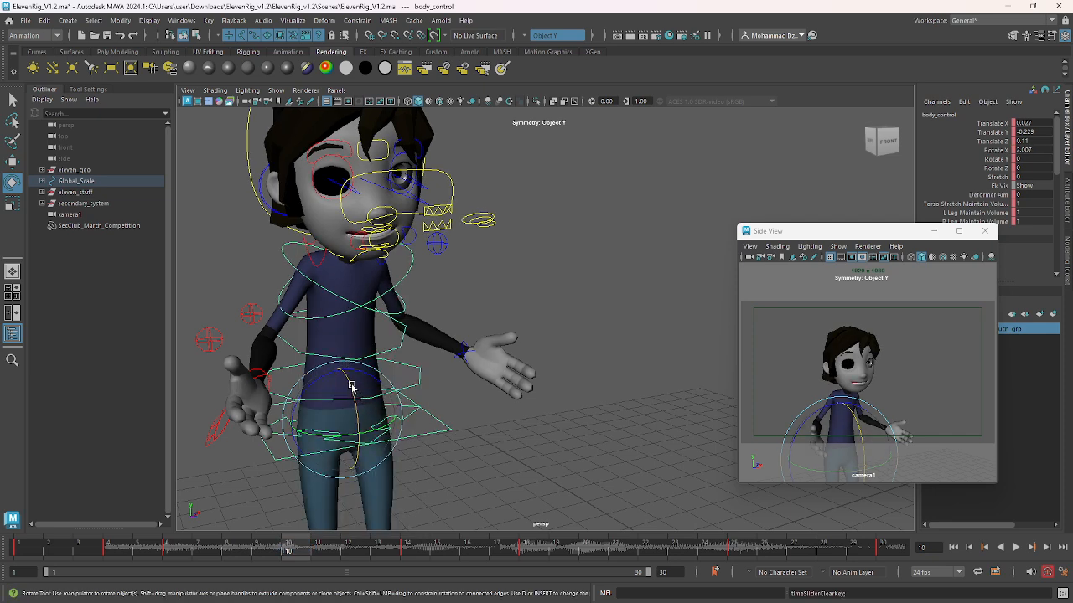
left_click_drag(350, 386, 350, 392)
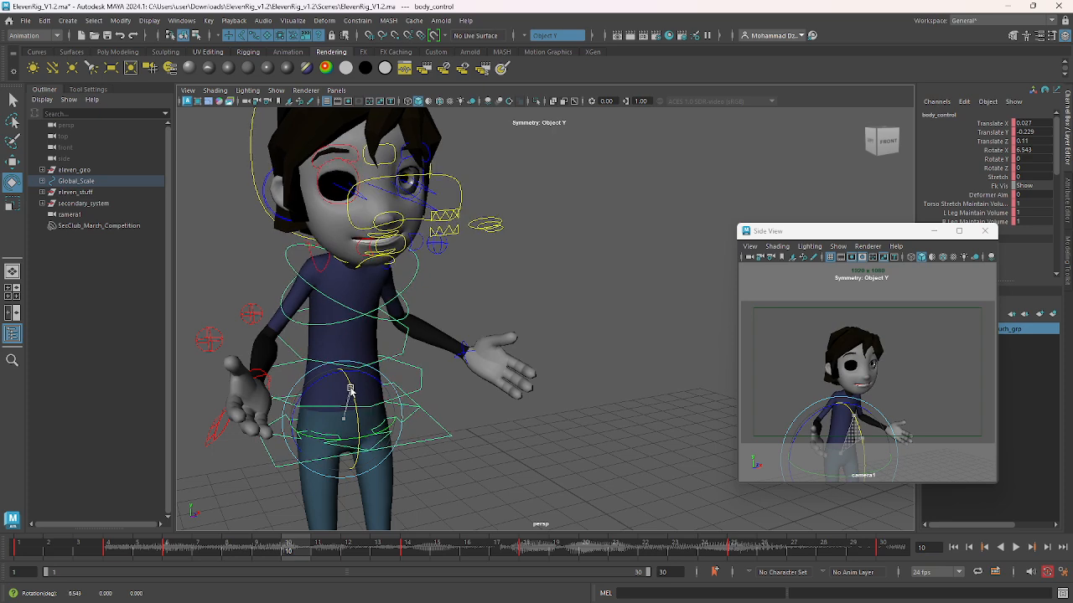
key("alt+v")
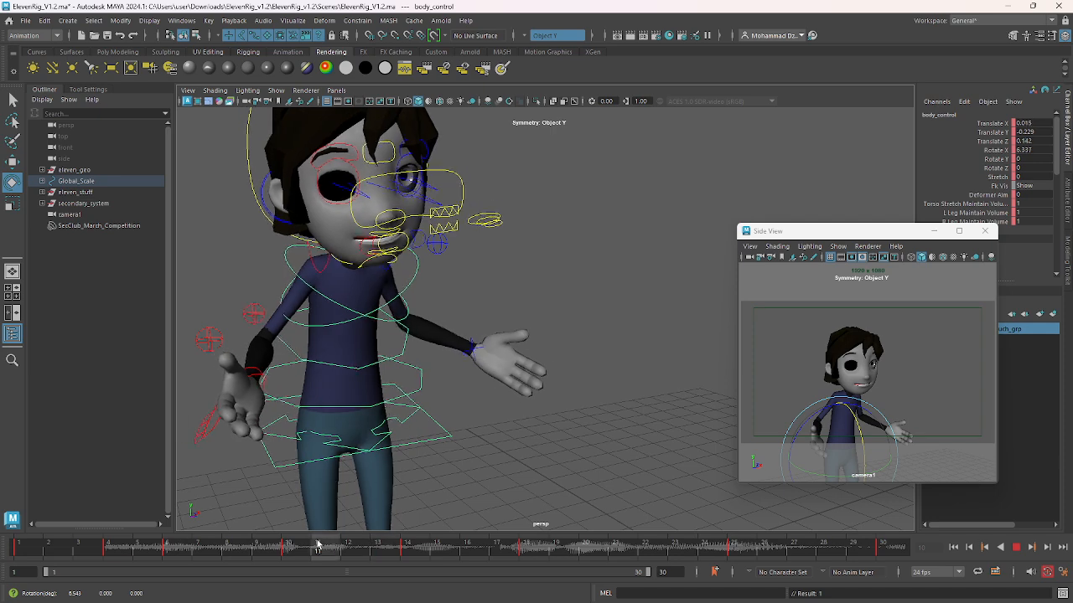
left_click(286, 546)
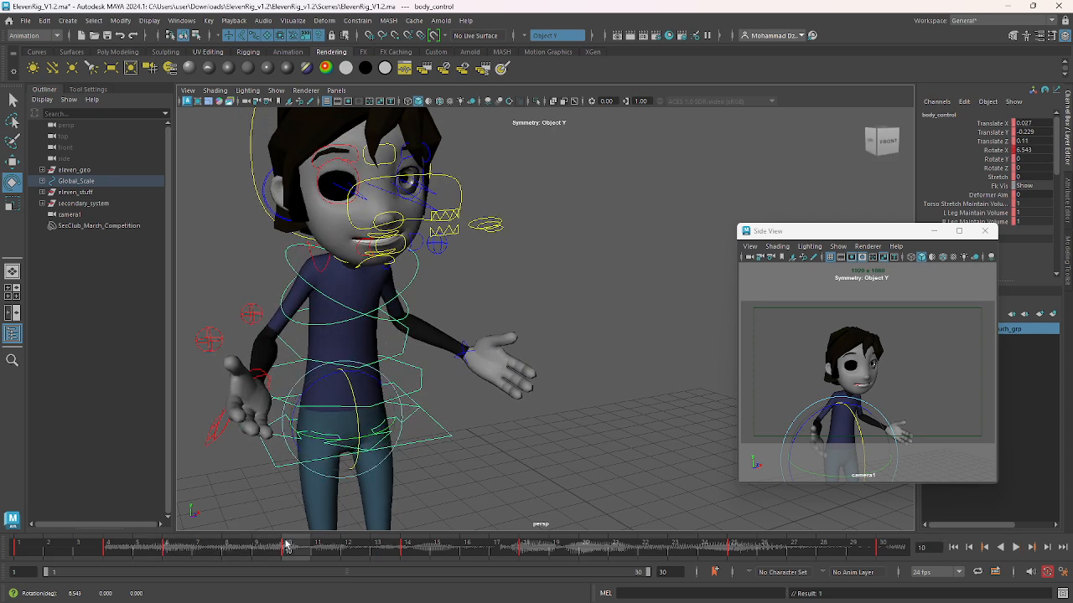
Lower body_control to about -0.288 on Y and shift it back to about 0.035 on Z at frame 10, then preview the motion
left_click_drag(343, 414, 372, 394, "alt")
key("w")
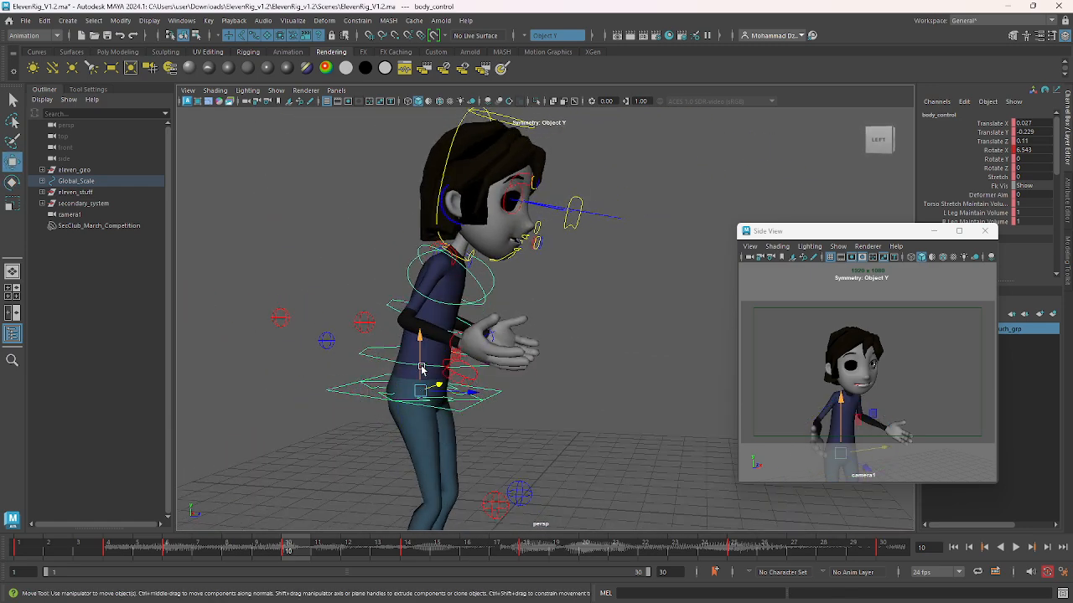
left_click_drag(423, 365, 423, 370)
left_click_drag(472, 395, 409, 398)
key("alt+v")
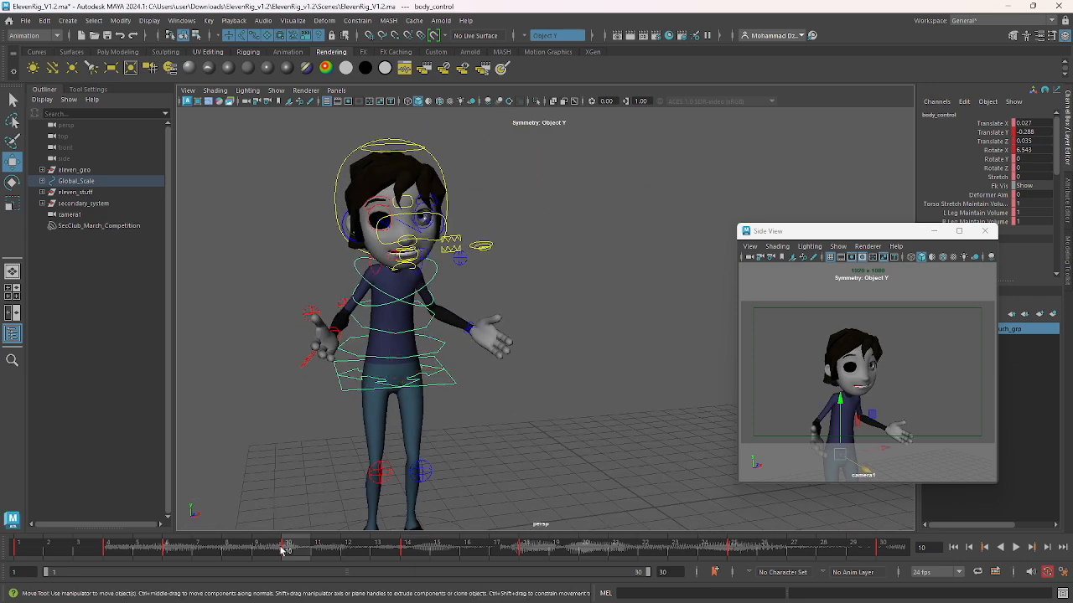
left_click_drag(382, 534, 300, 531)
Raise r_wrist_IK_control to about -1.696 on Y and rotate it in Gimbal mode to about 80.437 on Y at frame 10
left_click_drag(415, 379, 418, 418, "alt")
scroll(417, 418, "up", 4)
left_click(250, 347)
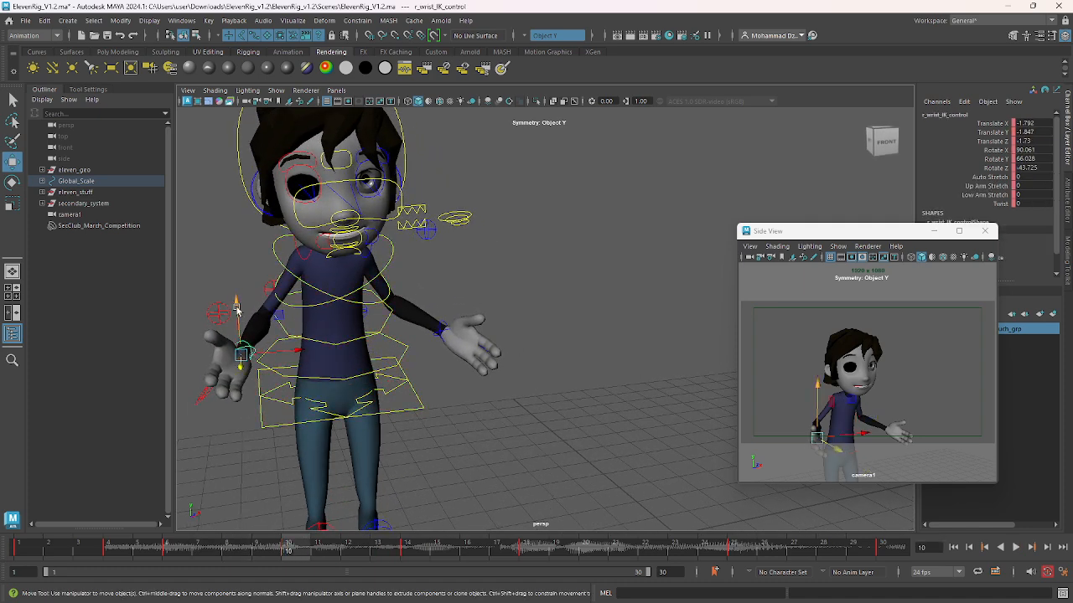
left_click_drag(237, 310, 238, 301)
left_click_drag(286, 341, 260, 333)
key("e")
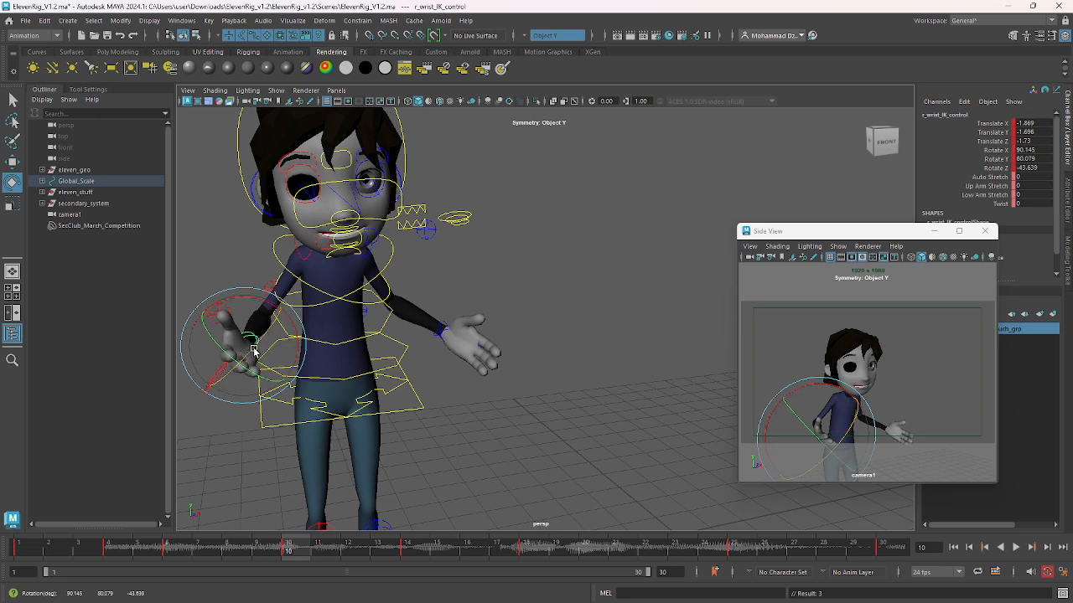
key("ctrl+z")
left_click(250, 344)
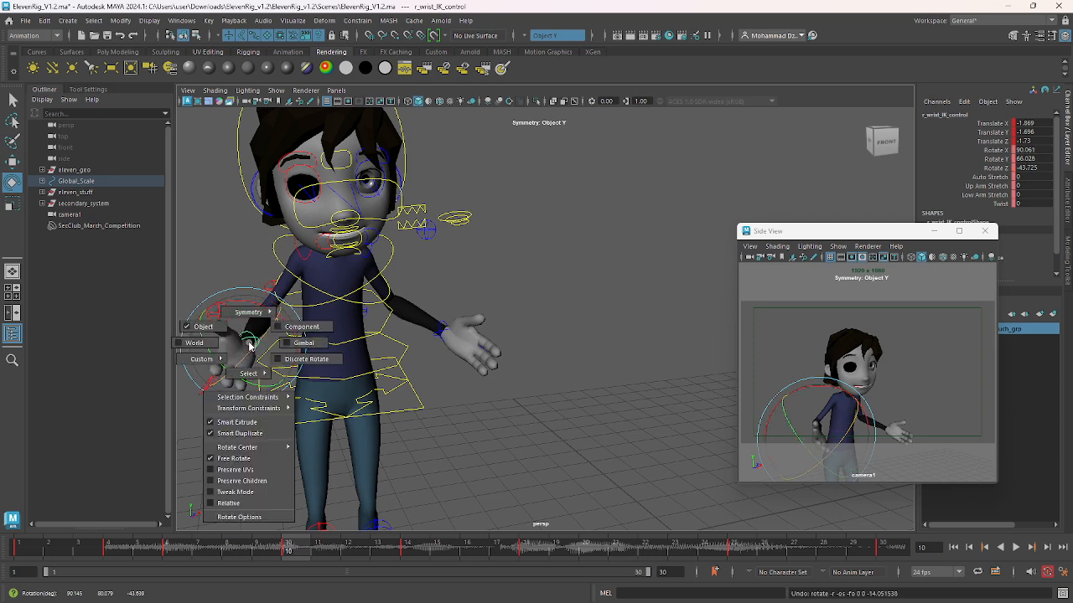
left_click(294, 342)
left_click_drag(250, 349, 259, 342)
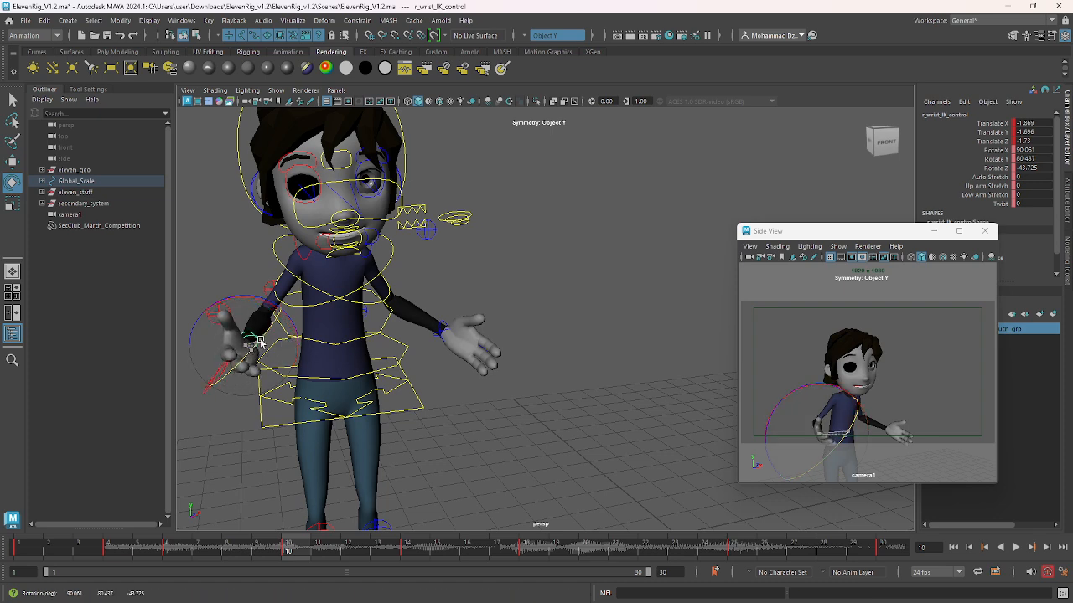
Raise l_wrist_IK_control to about -1.452 on Y, bring it forward, and rotate it to about -82.806 on Y at frame 10
left_click(431, 326)
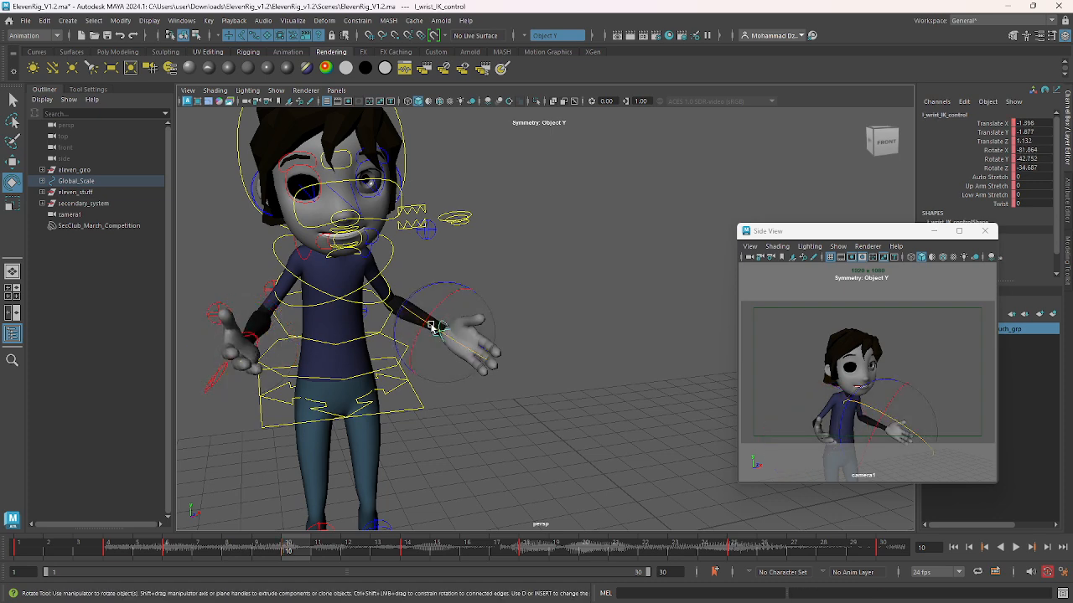
left_click_drag(455, 339, 442, 321)
key("w")
left_click_drag(440, 342, 396, 341, "alt")
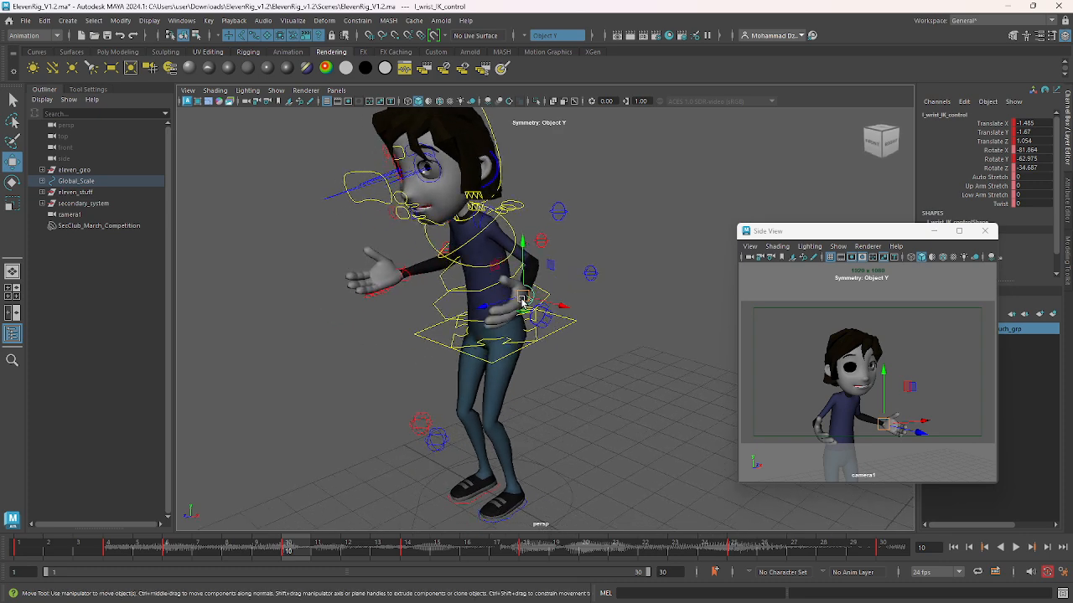
left_click_drag(522, 300, 501, 293)
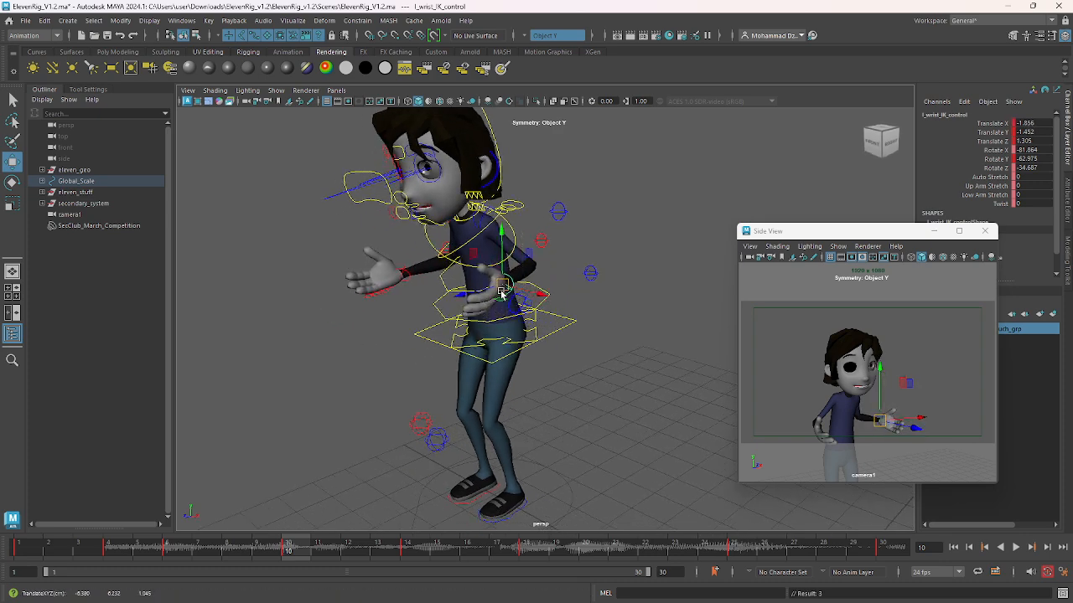
key("e")
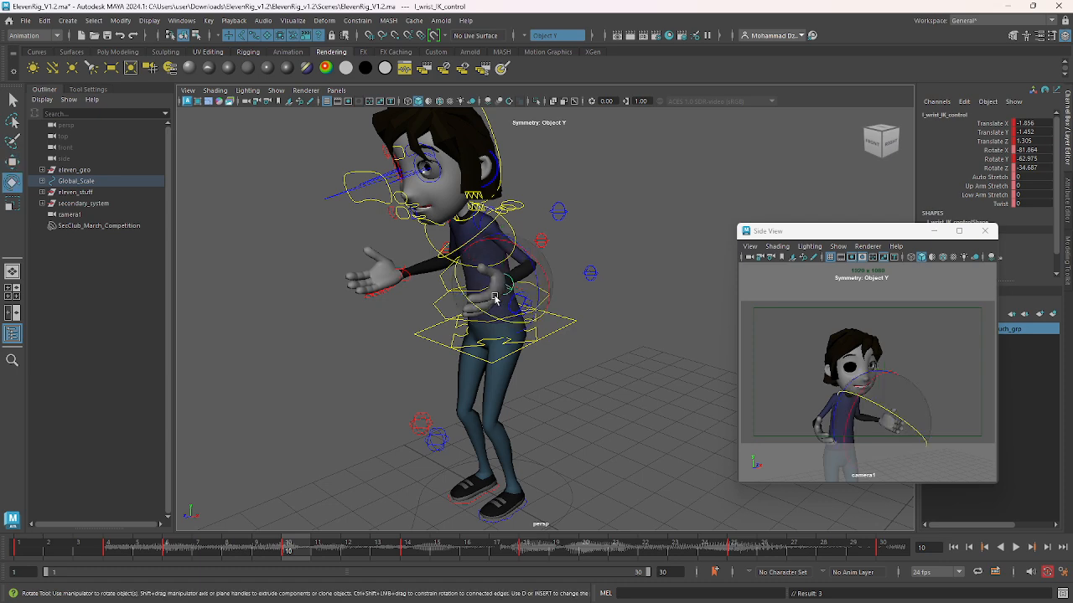
left_click_drag(479, 292, 459, 284)
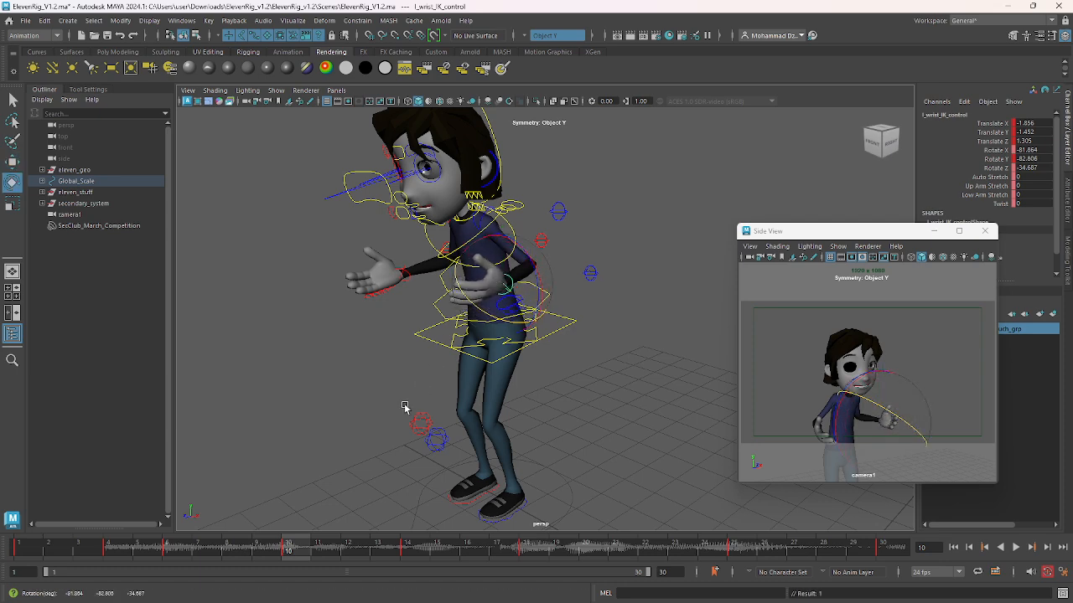
Clear the selection and play back the animation in the camera view to examine the revised frame 10 pose
left_click_drag(404, 407, 366, 485, "alt")
key("alt+v")
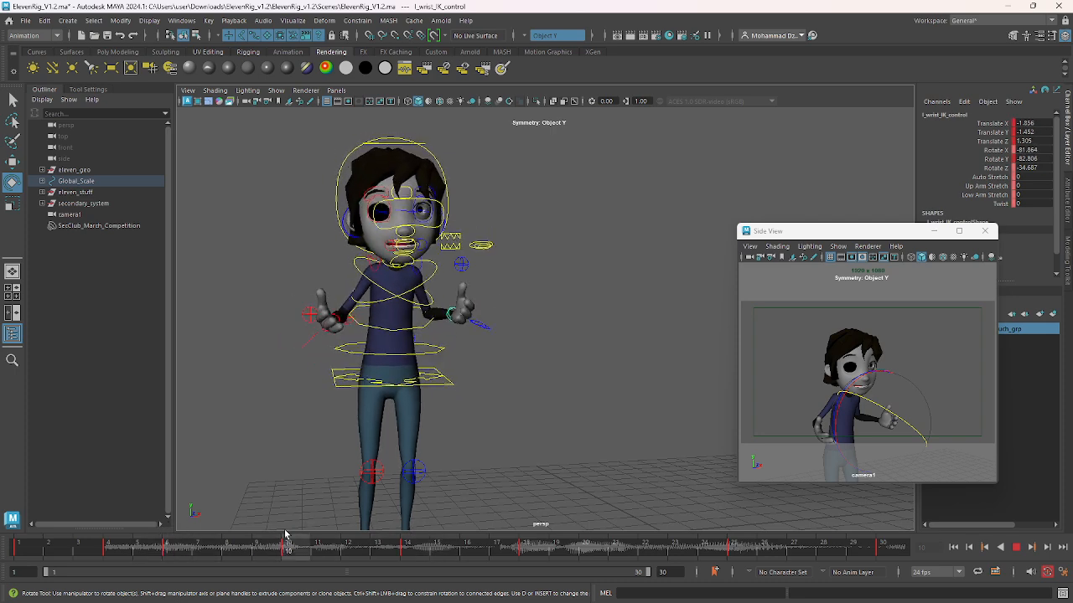
left_click_drag(437, 534, 30, 531)
left_click(776, 359)
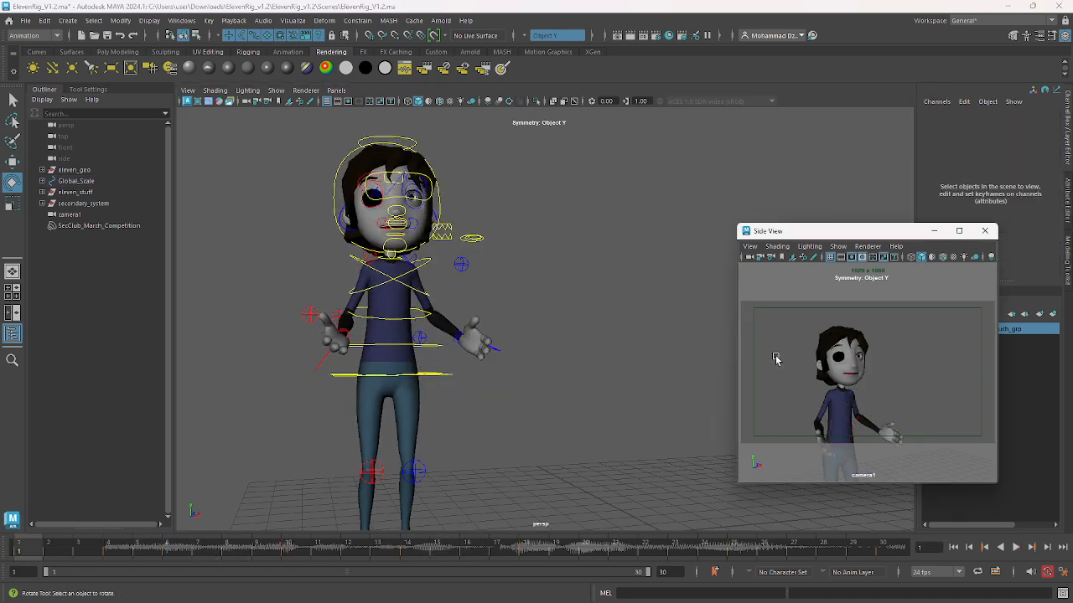
left_click(1015, 548)
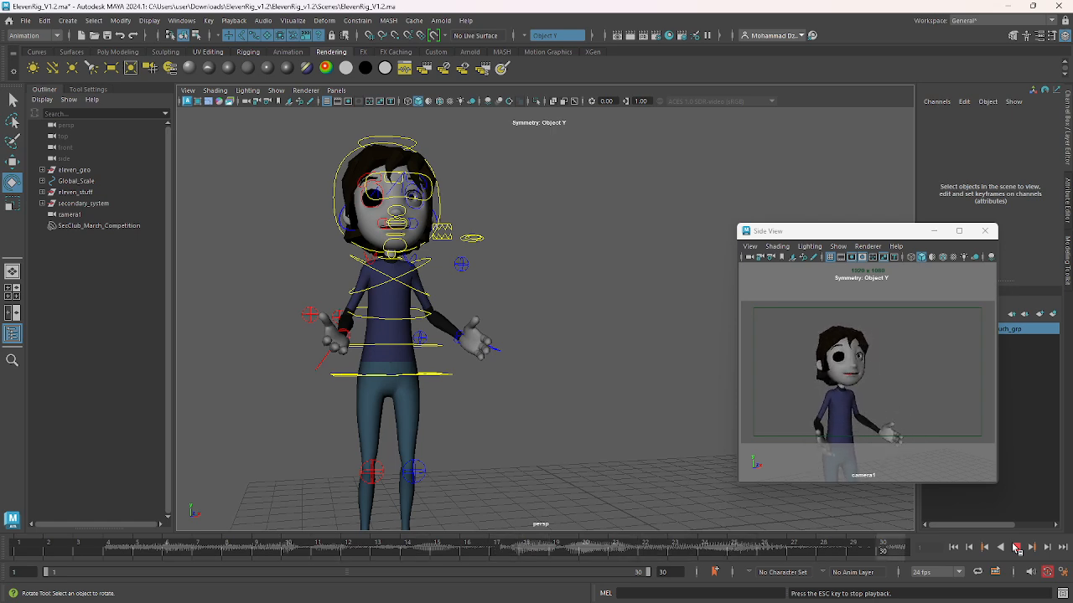
left_click(1017, 549)
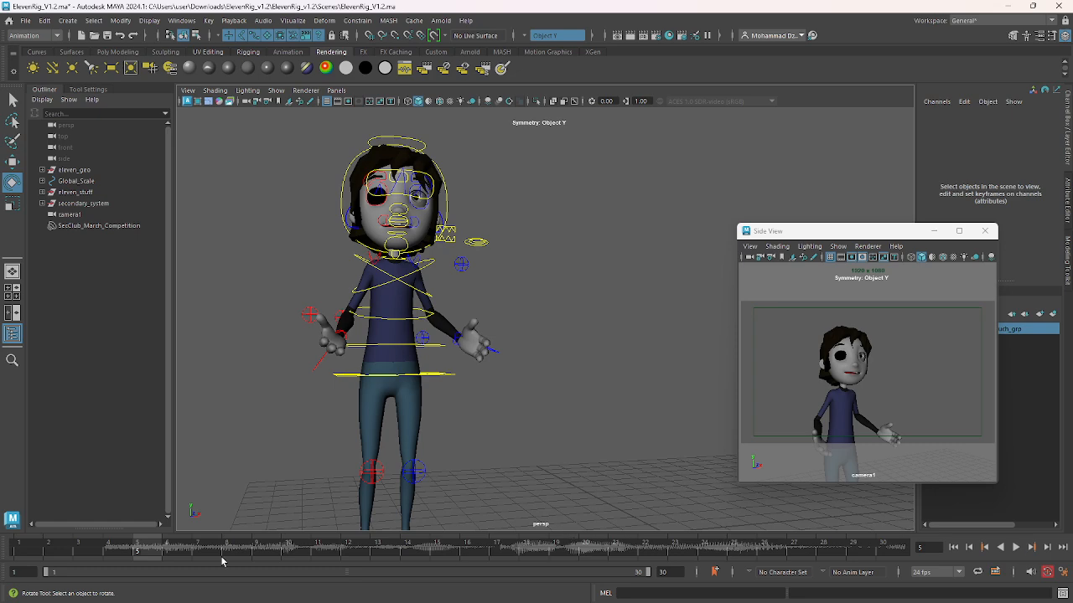
mouse_move(449, 385)
left_mouse_down("alt")
mouse_move(360, 374)
mouse_move(458, 400)
left_mouse_up("alt")
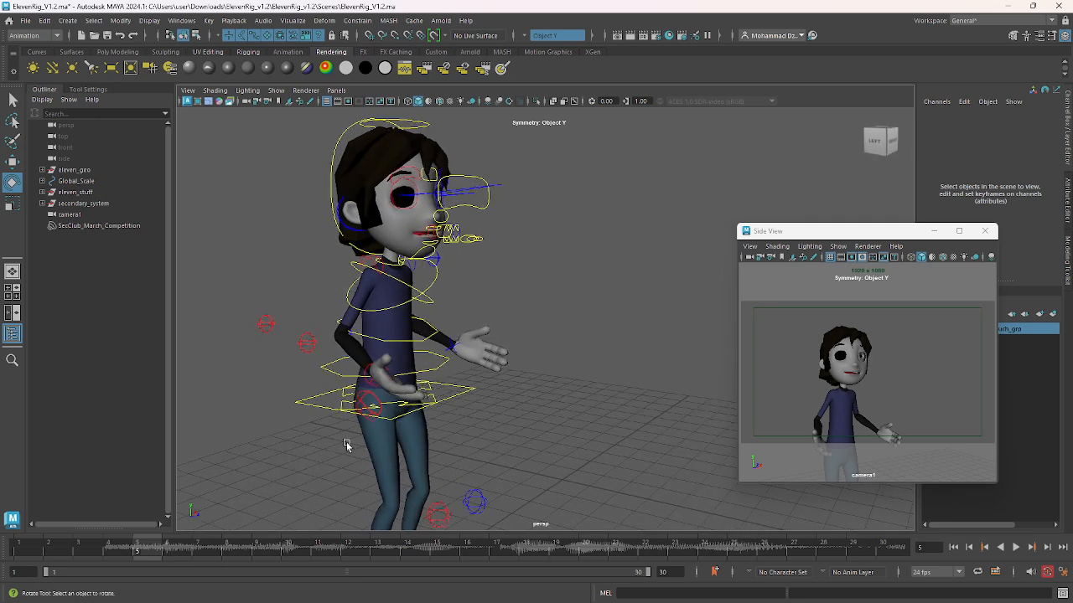
Spread the hands at frame 10, moving l_wrist_IK_control to about 1.806 and r_wrist_IK_control to about -2.069 on Z
left_click(457, 344)
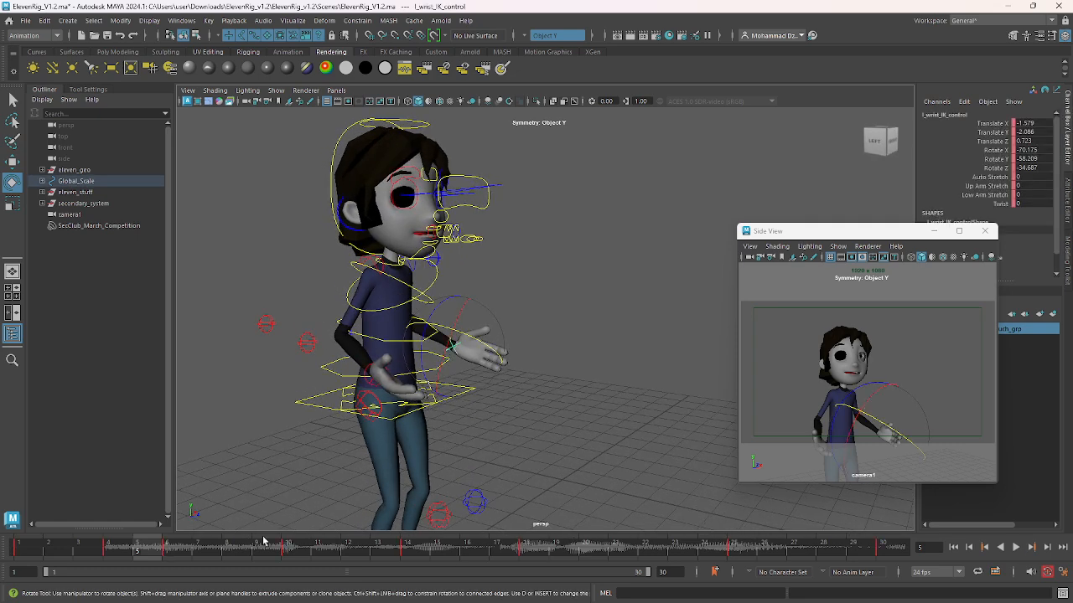
left_click_drag(245, 551, 288, 541)
left_click_drag(470, 396, 467, 315, "alt")
key("w")
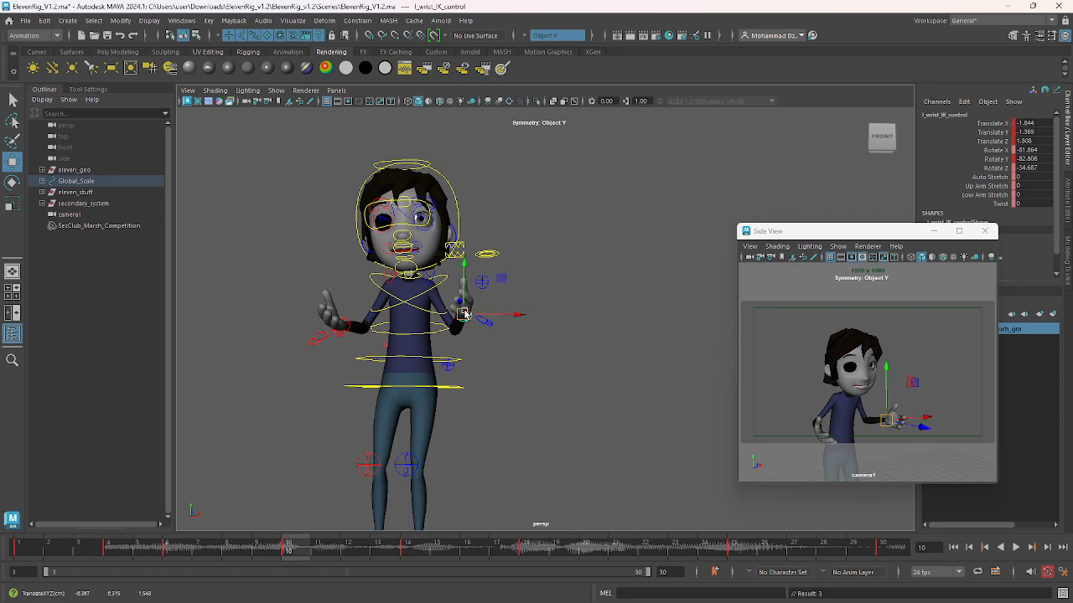
left_click(343, 324)
left_click_drag(344, 323, 497, 308, "alt")
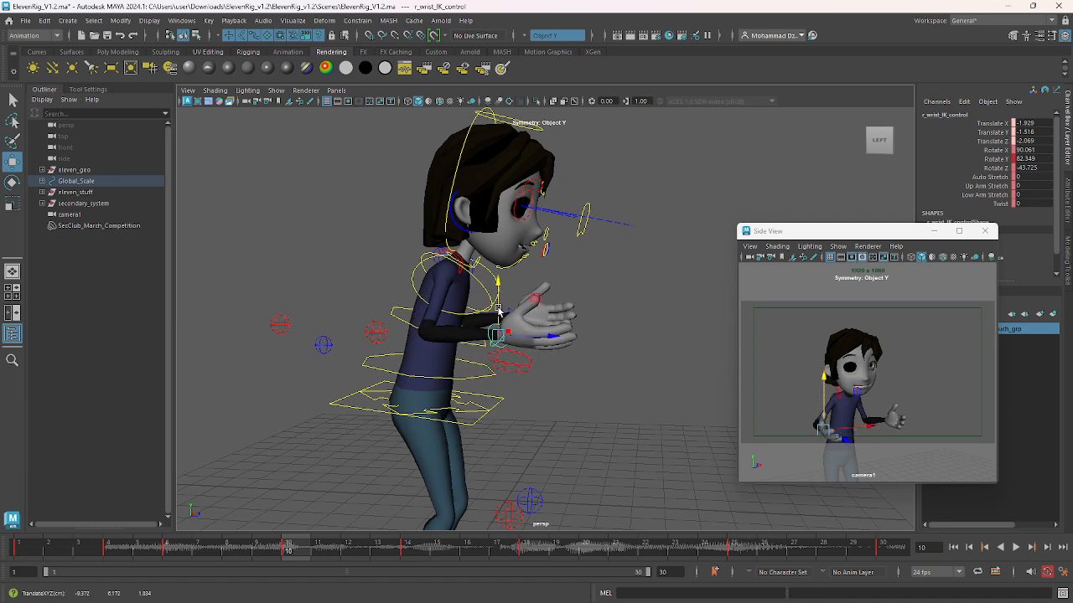
Play back the animation from frame 1 with the controls deselected, then go to frame 20 and select body_control
left_click_drag(553, 383, 454, 374, "alt")
scroll(404, 382, "down", 3)
left_click_drag(292, 553, 30, 528)
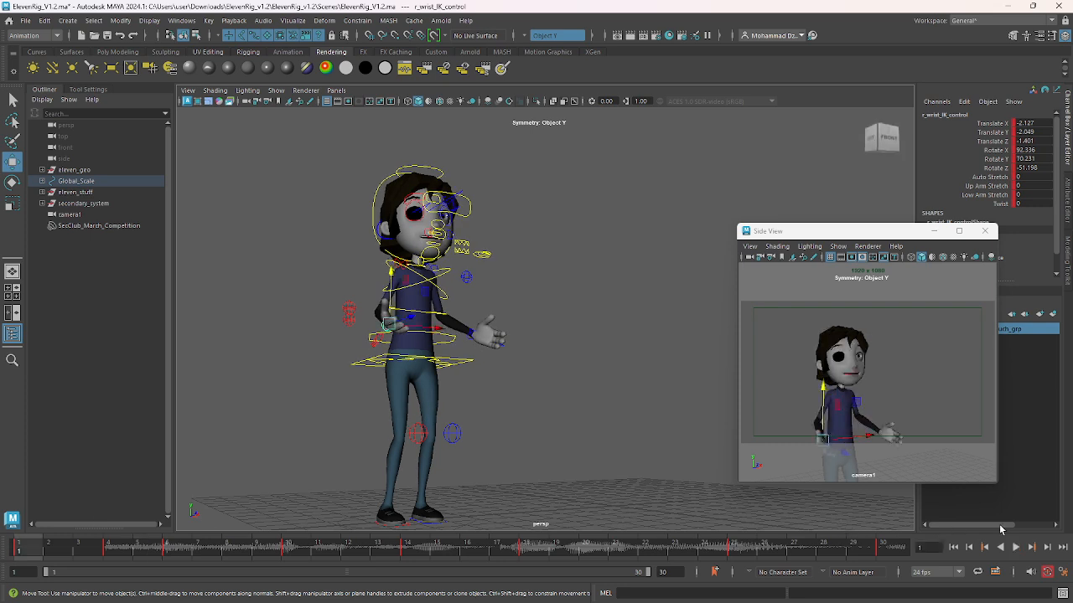
left_click(953, 407)
left_click(1015, 547)
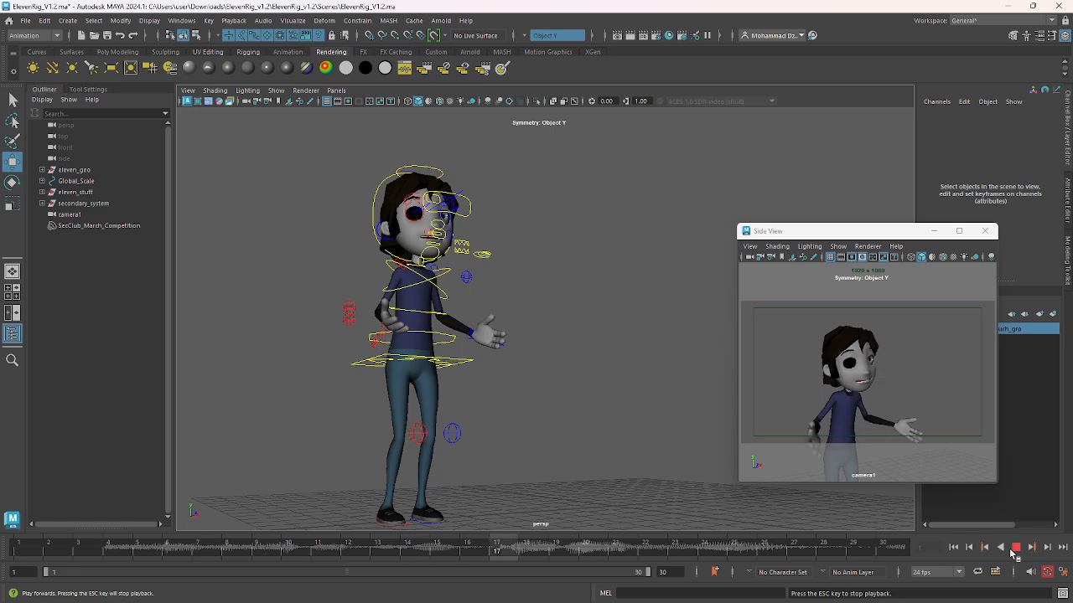
left_click(1015, 547)
left_click(585, 547)
left_click(428, 363)
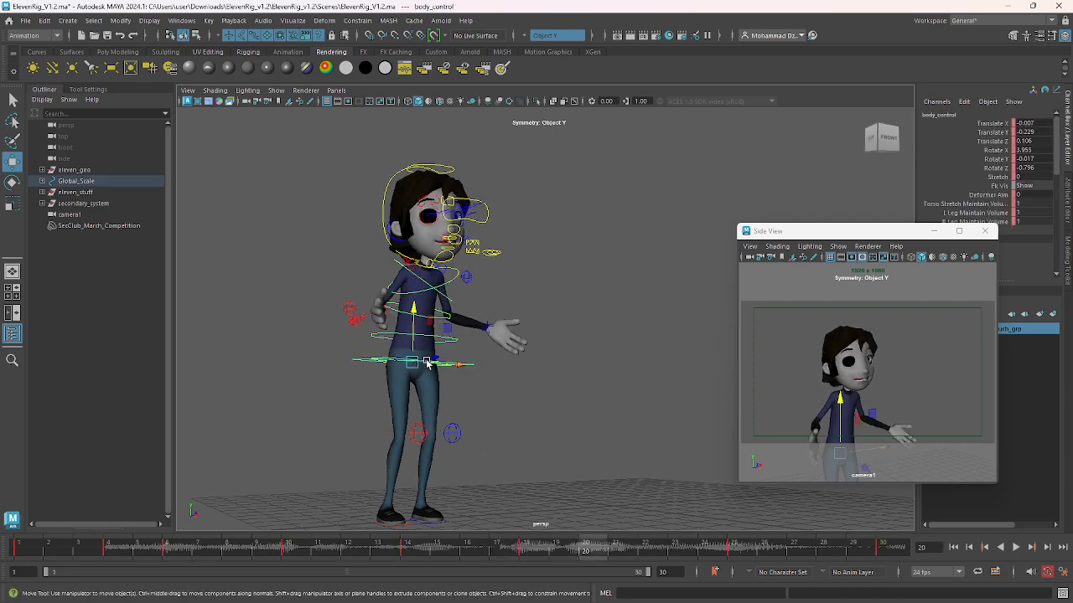
Go to frame 10, select all of the rig's controls, and key the whole pose
left_click_drag(584, 550, 306, 548)
right_click_drag(626, 435, 523, 392, "alt")
left_click_drag(523, 391, 406, 319, "alt")
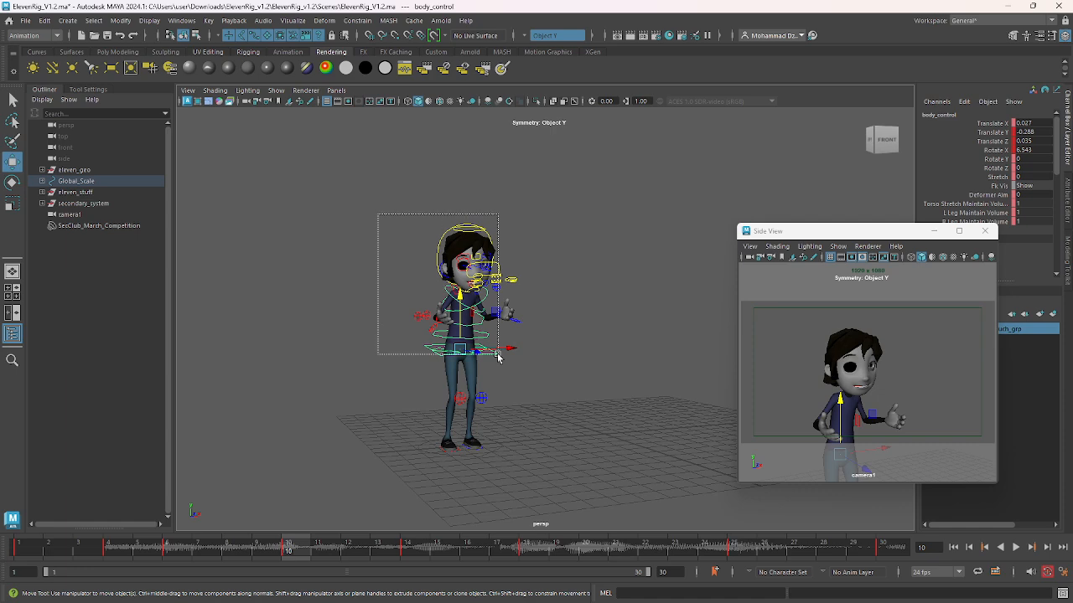
left_click_drag(497, 358, 557, 470)
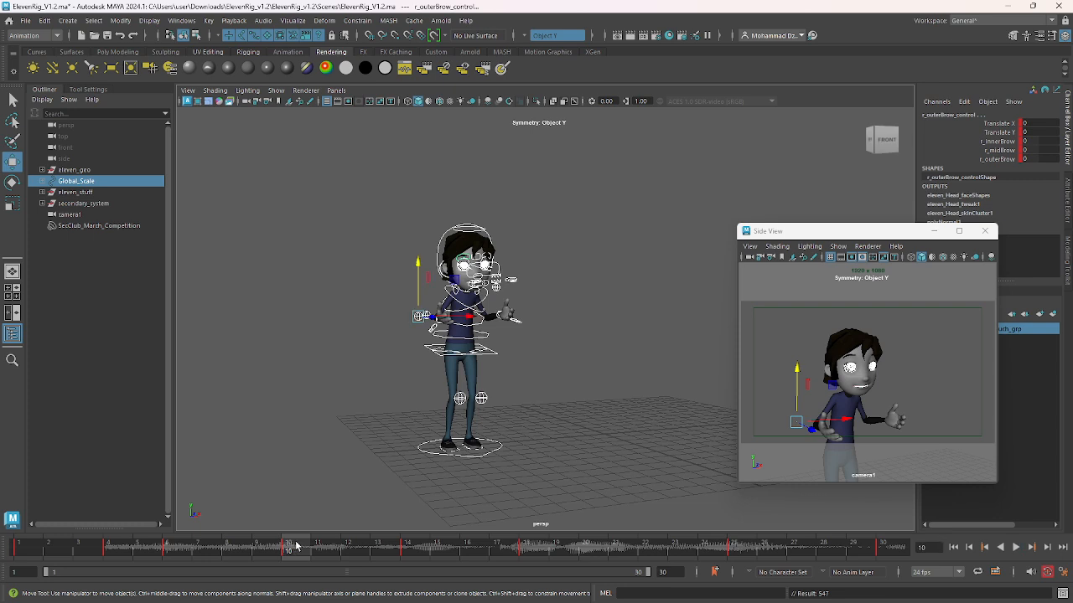
At frame 21, lower body_control to about -0.273 on Y and tilt it forward to about 6.847 on X
left_click_drag(342, 547, 630, 537)
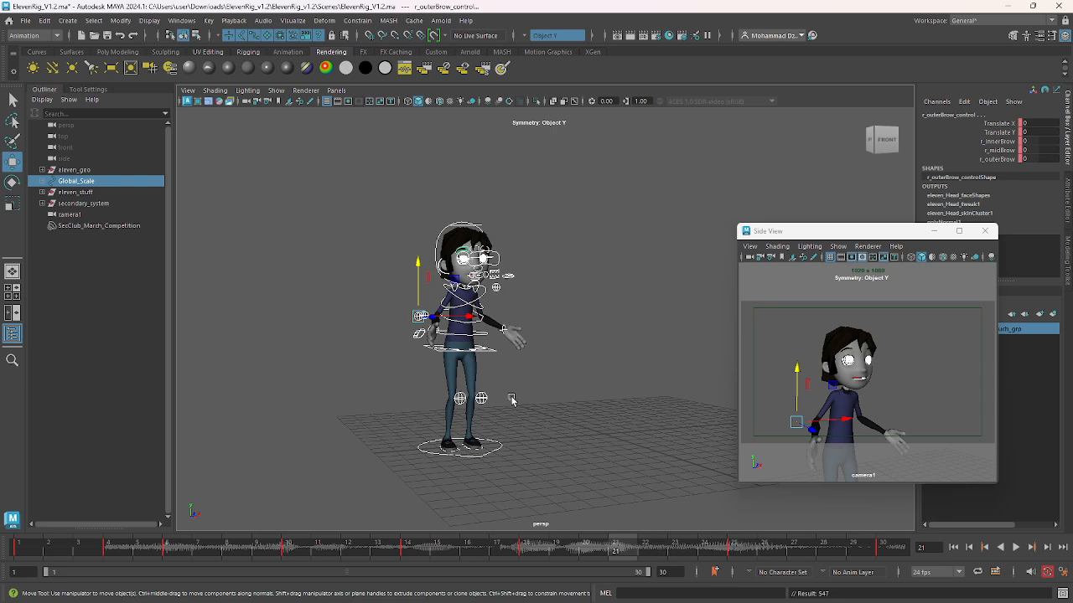
scroll(511, 401, "up", 5)
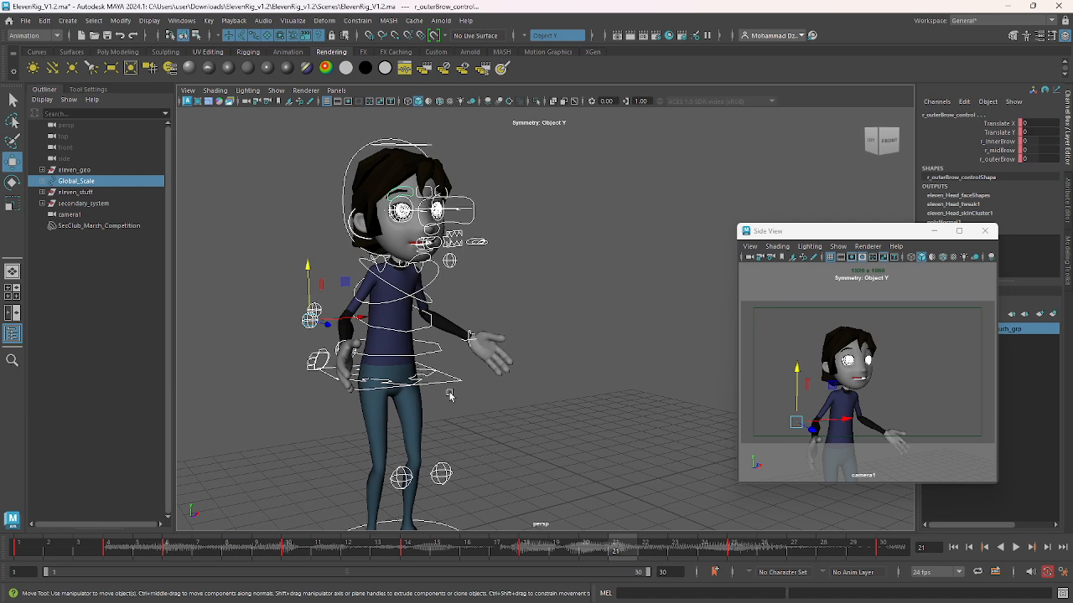
left_click(443, 382)
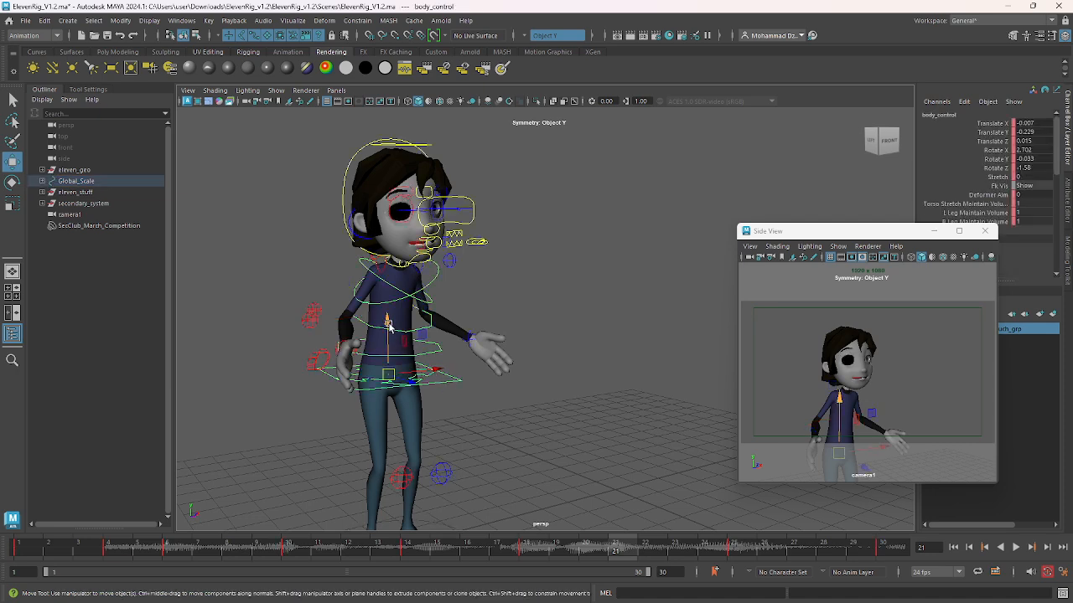
left_click_drag(389, 327, 408, 355)
key("e")
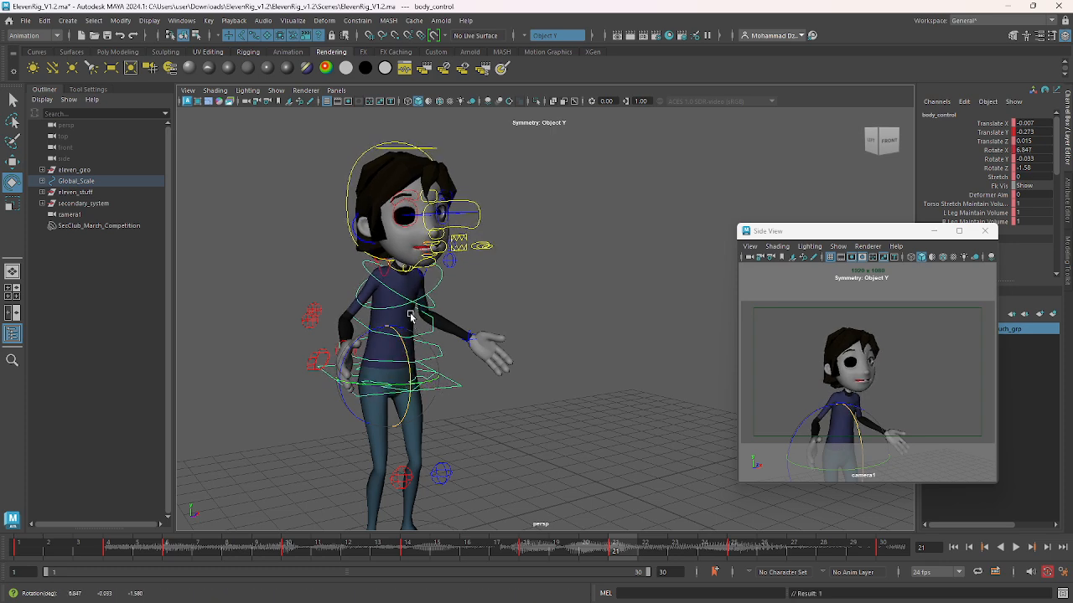
Lean the upper body at frame 21, rotating chest_IK_control to about 8.945 and head_IK_control to about 22.289 on X
left_click(411, 302)
left_click_drag(414, 297, 415, 303)
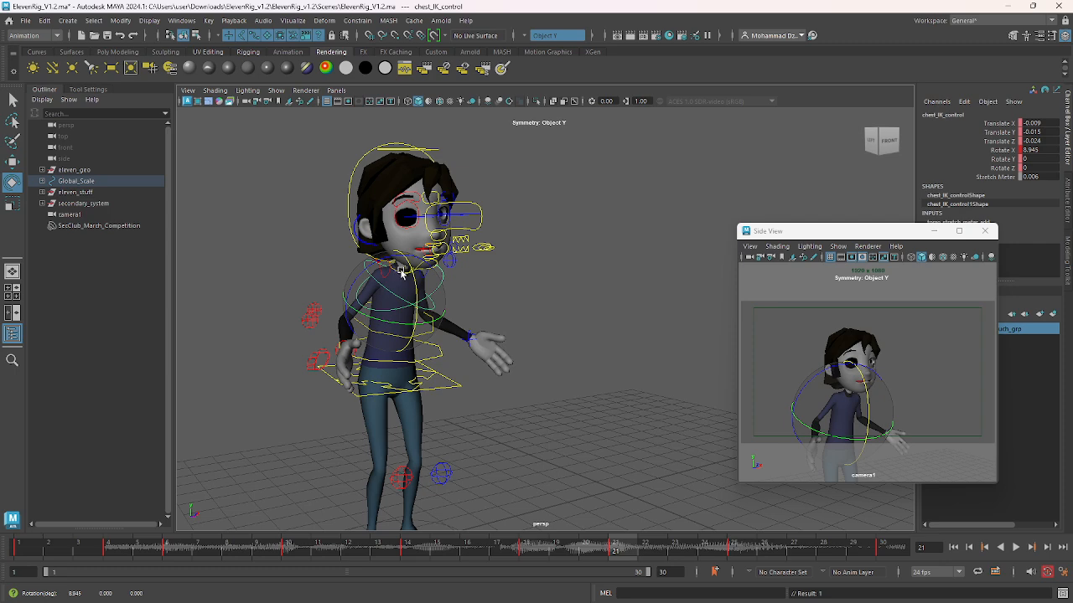
left_click(360, 159)
left_click_drag(430, 228, 428, 248)
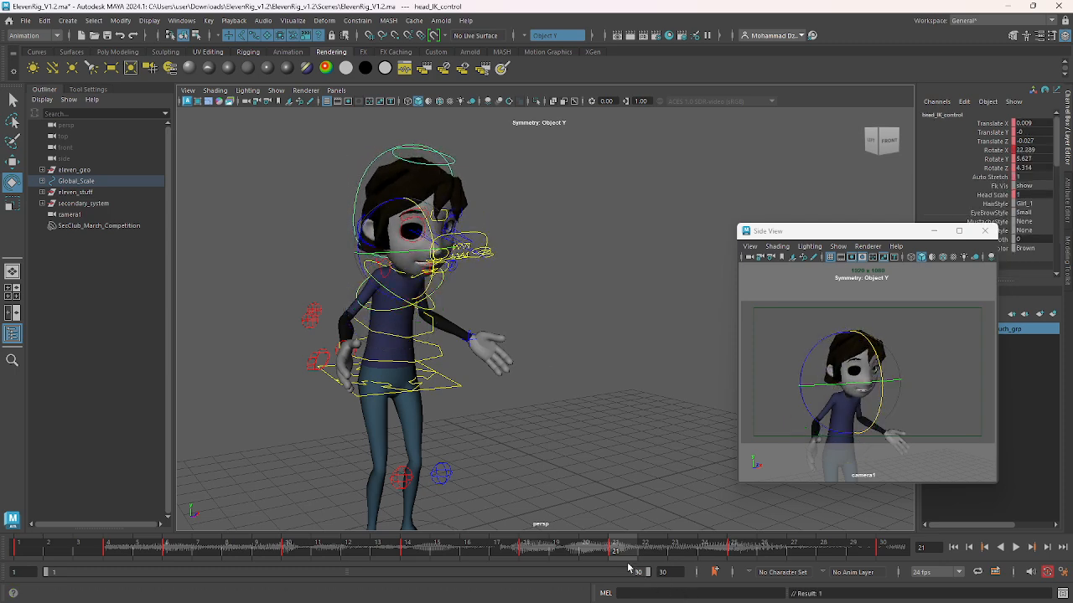
Play and scrub the animation to examine the movement between frames 14 and 26, particularly the wrist and torso at frames 18 and 21
key("alt+v")
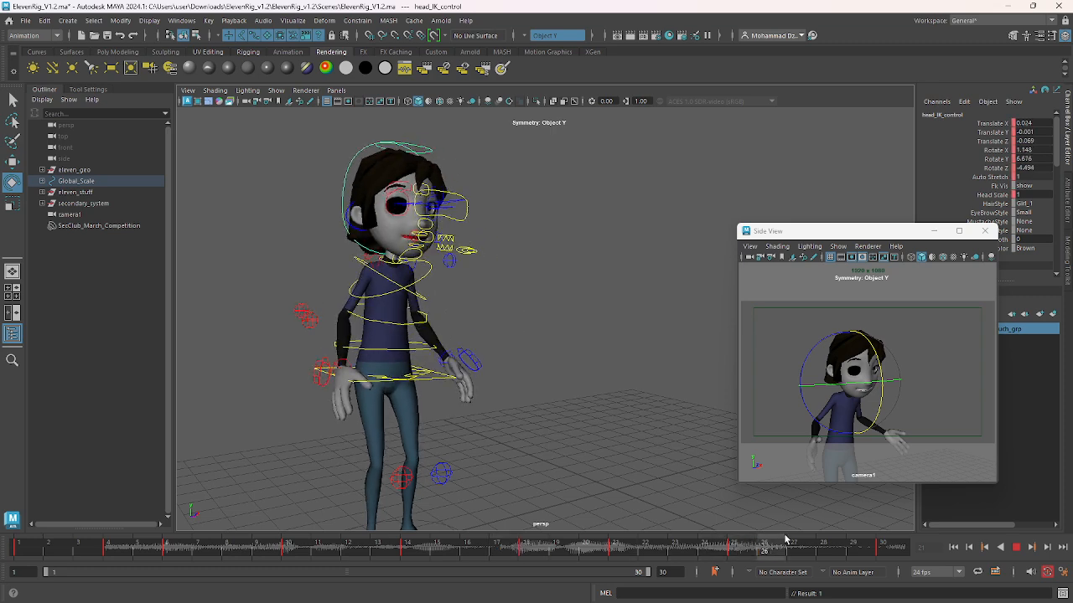
key("alt+v")
left_click(776, 407)
key("alt+v")
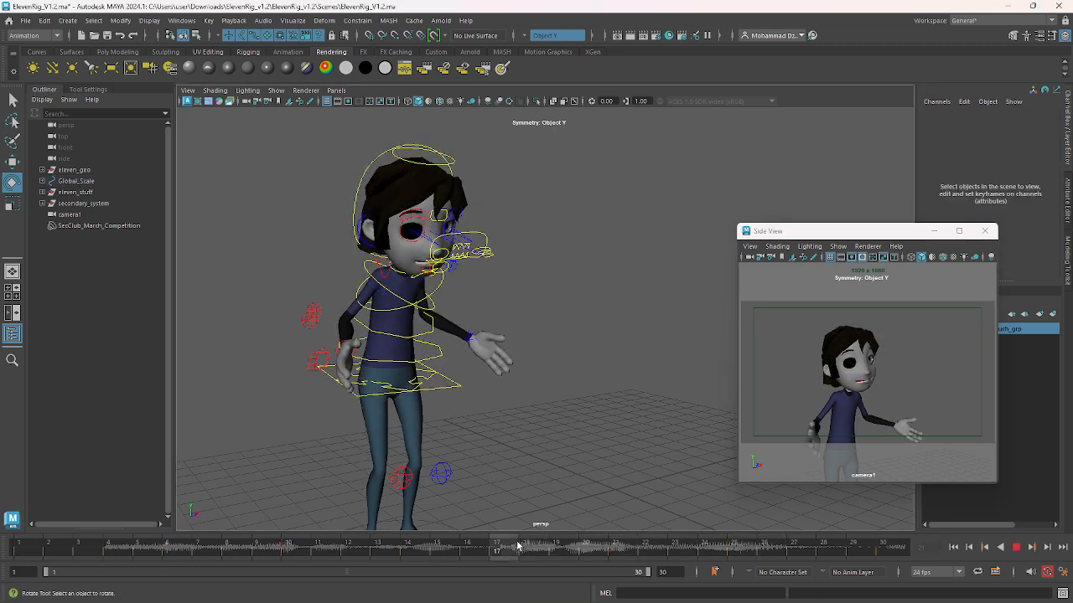
key("alt+v")
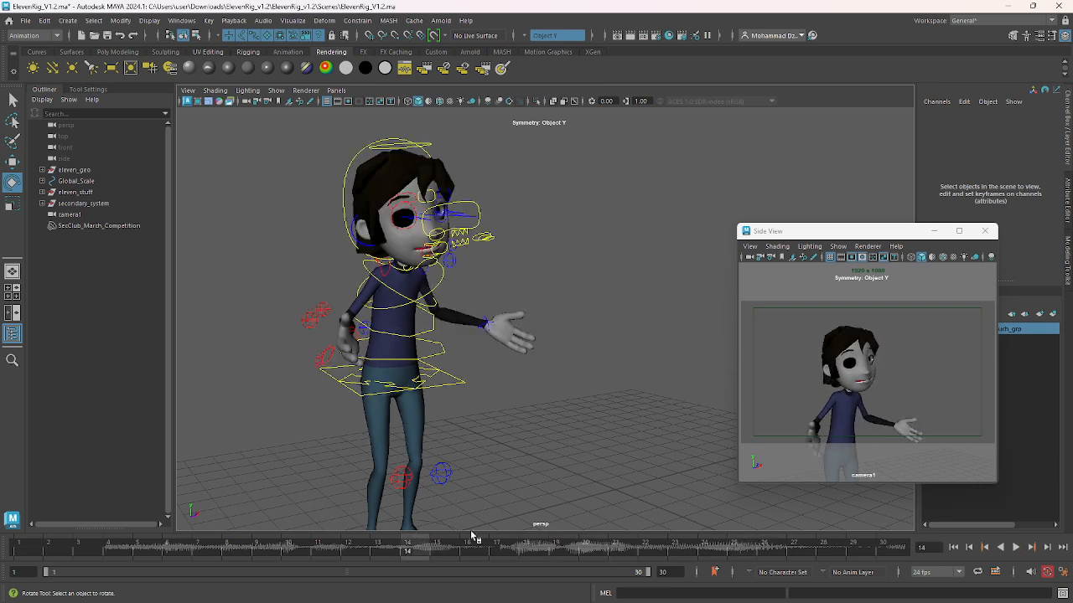
left_click(1017, 548)
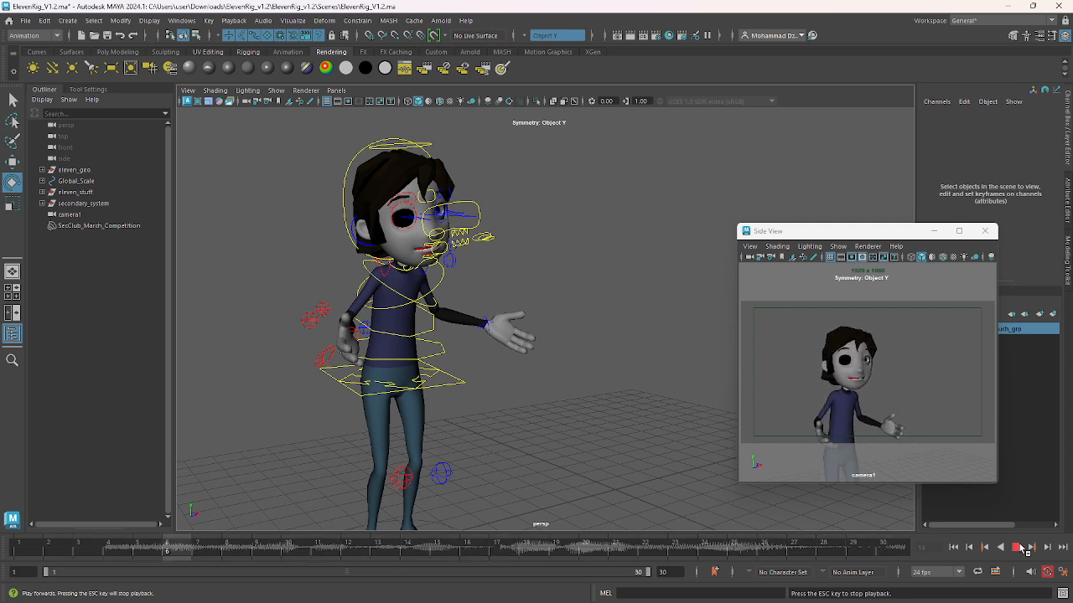
left_click(1018, 547)
left_click(486, 334)
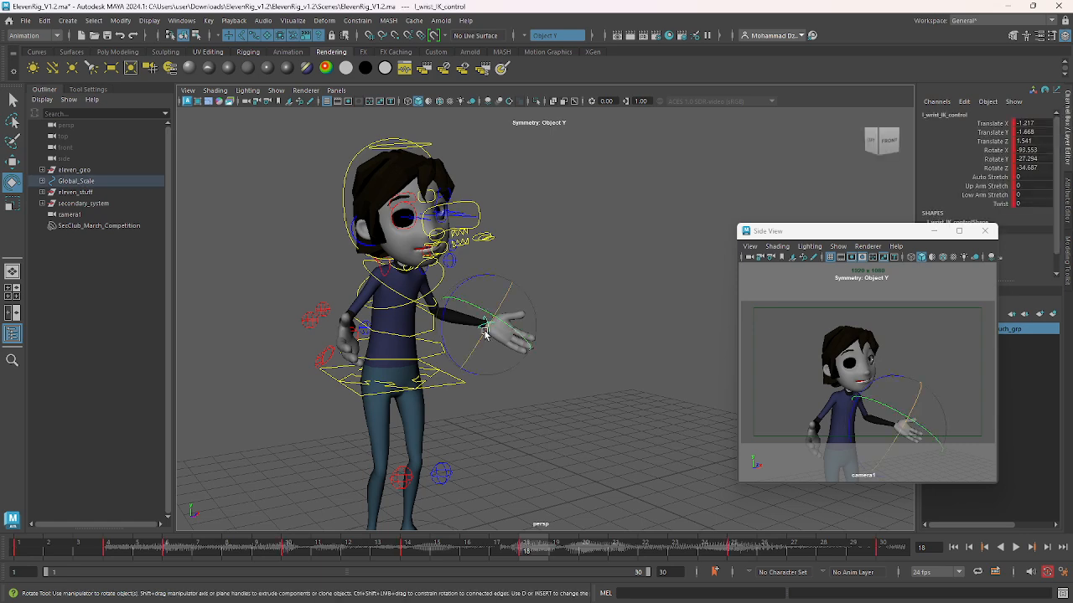
key("alt+v")
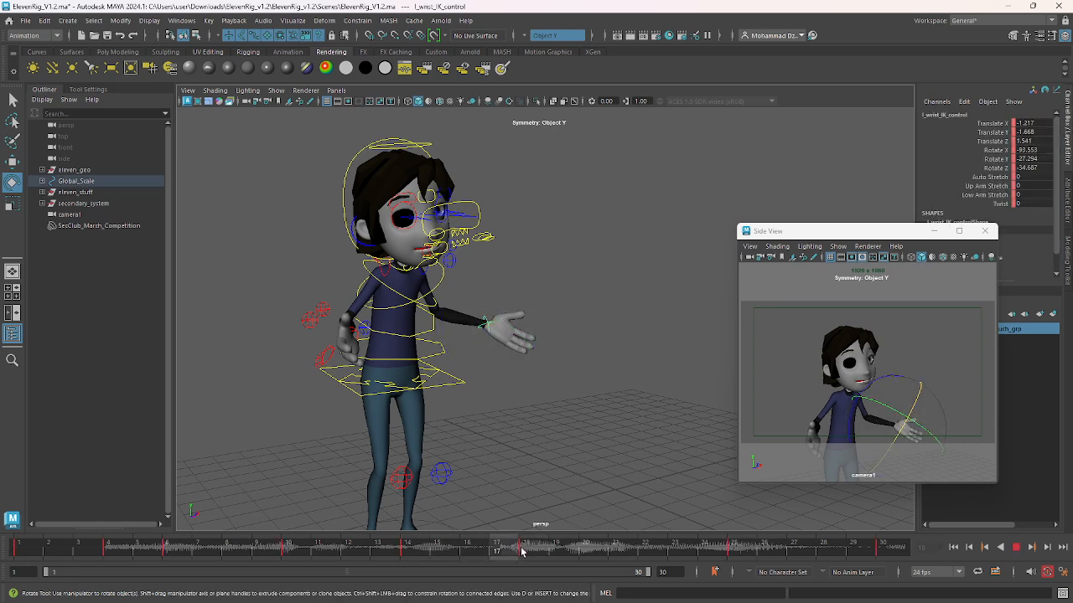
key("alt+v")
left_click(401, 367)
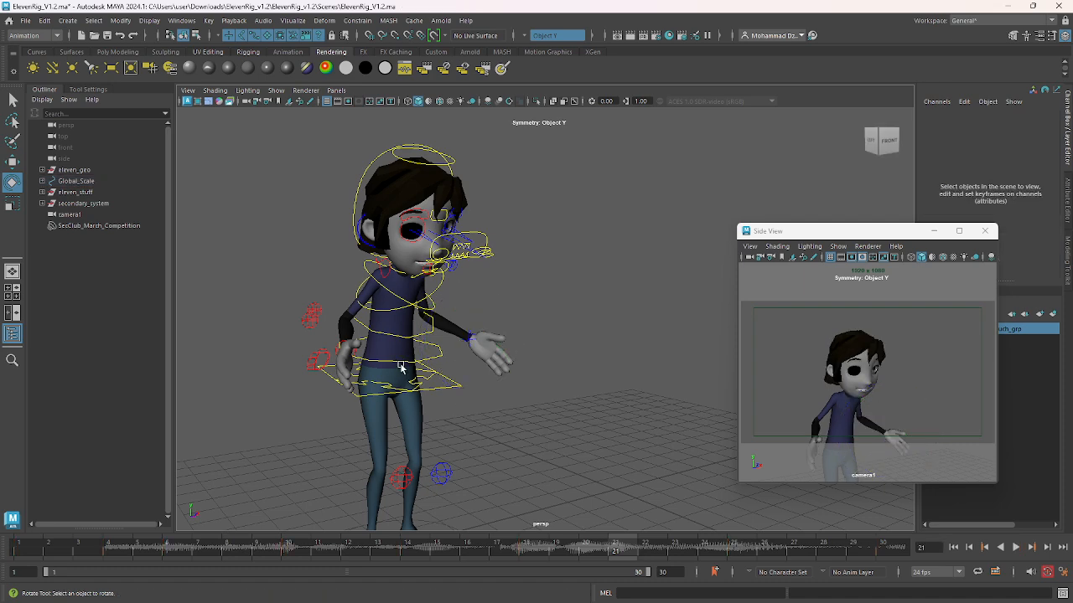
left_click(436, 359)
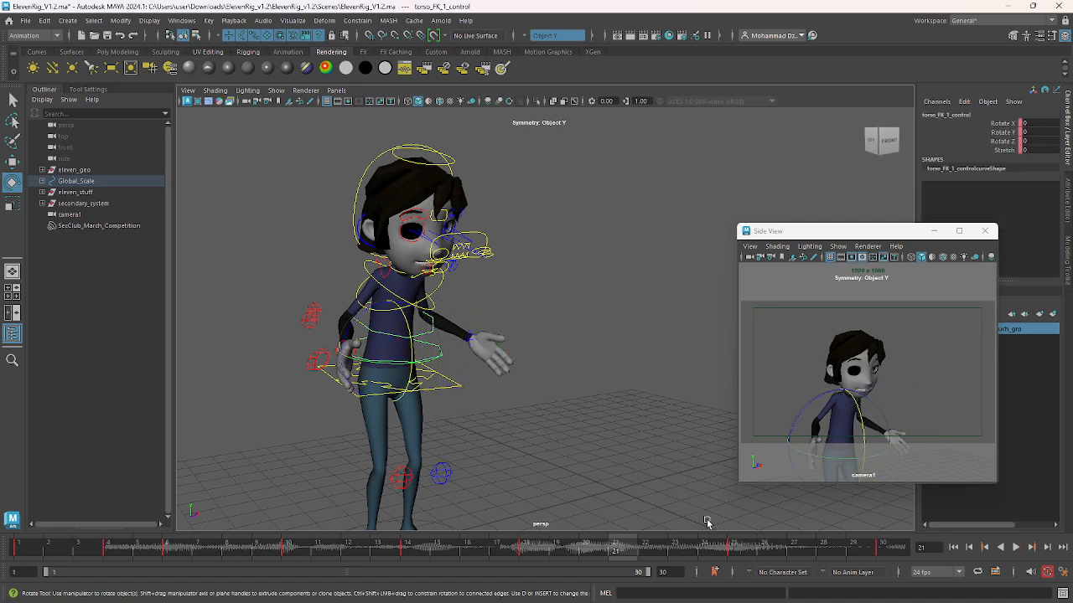
key("alt+v")
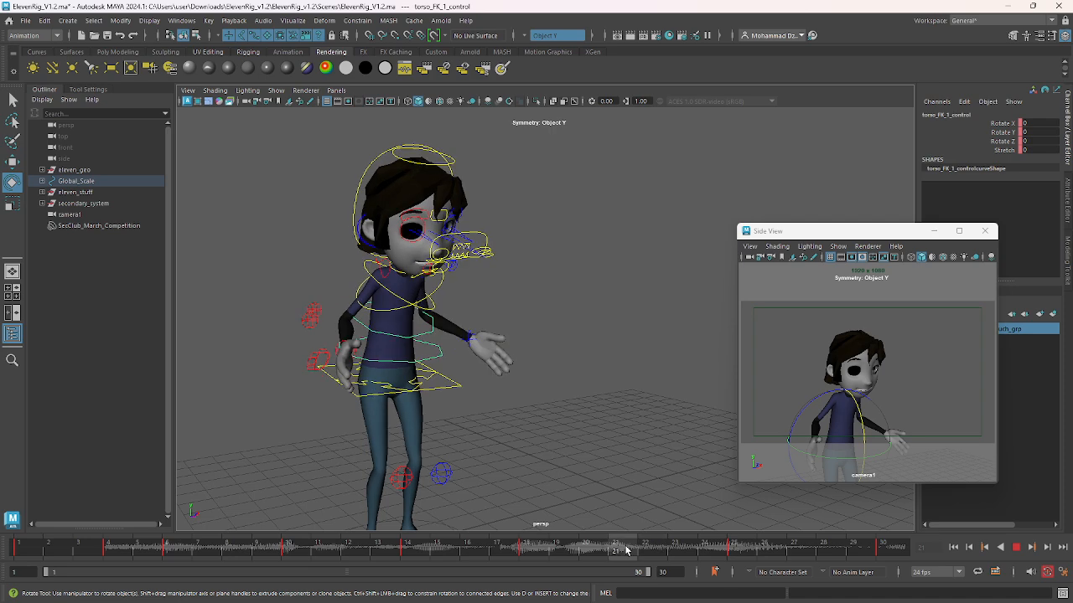
Move l_wrist_IK_control forward and up at frame 21, to about -1.55 on X, -1.87 on Y and 1.42 on Z
left_click(471, 341)
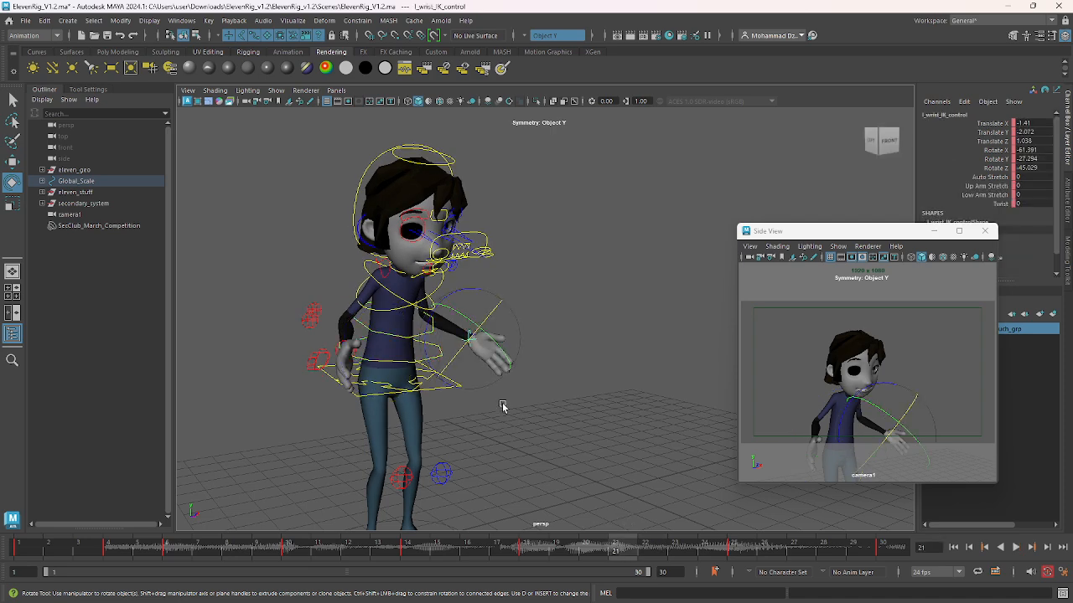
left_click(412, 394)
left_click(470, 341)
left_click_drag(567, 412, 449, 471, "alt")
key("w")
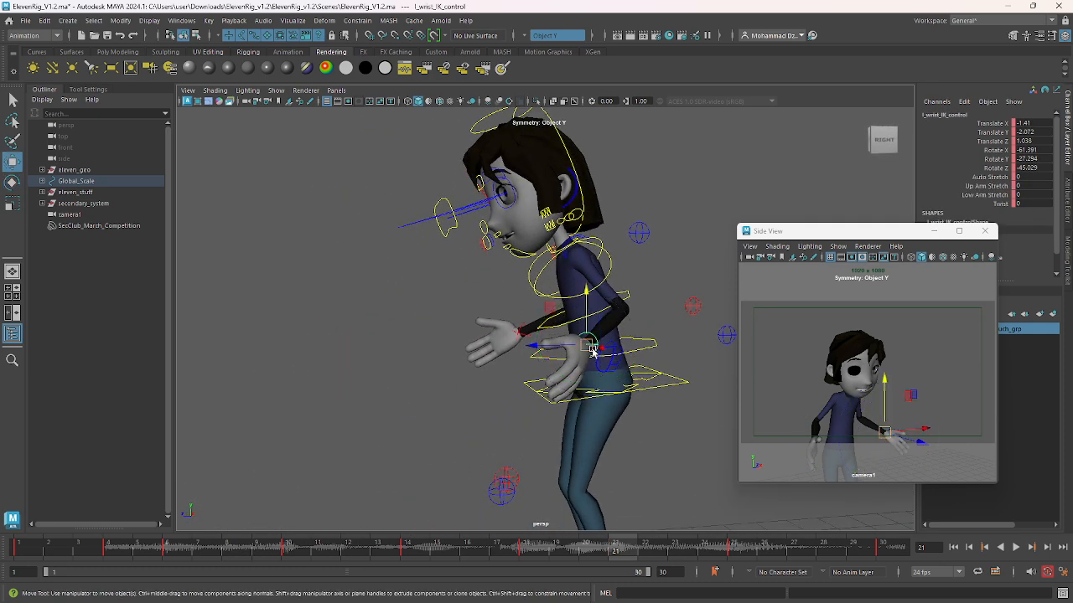
left_click_drag(559, 346, 543, 348)
left_click_drag(547, 353, 662, 372, "alt")
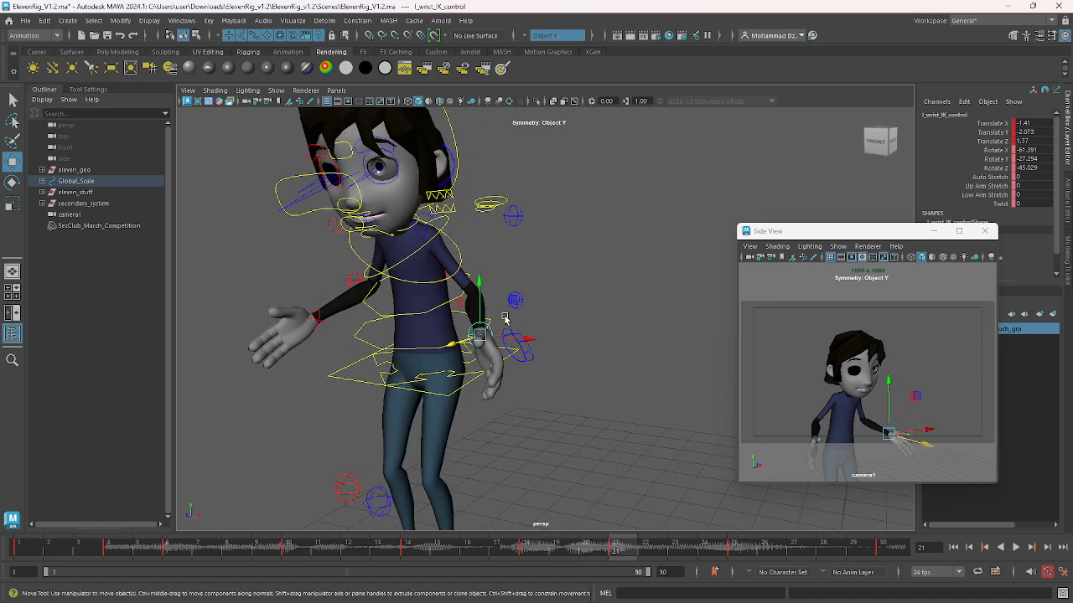
left_click_drag(480, 293, 474, 323)
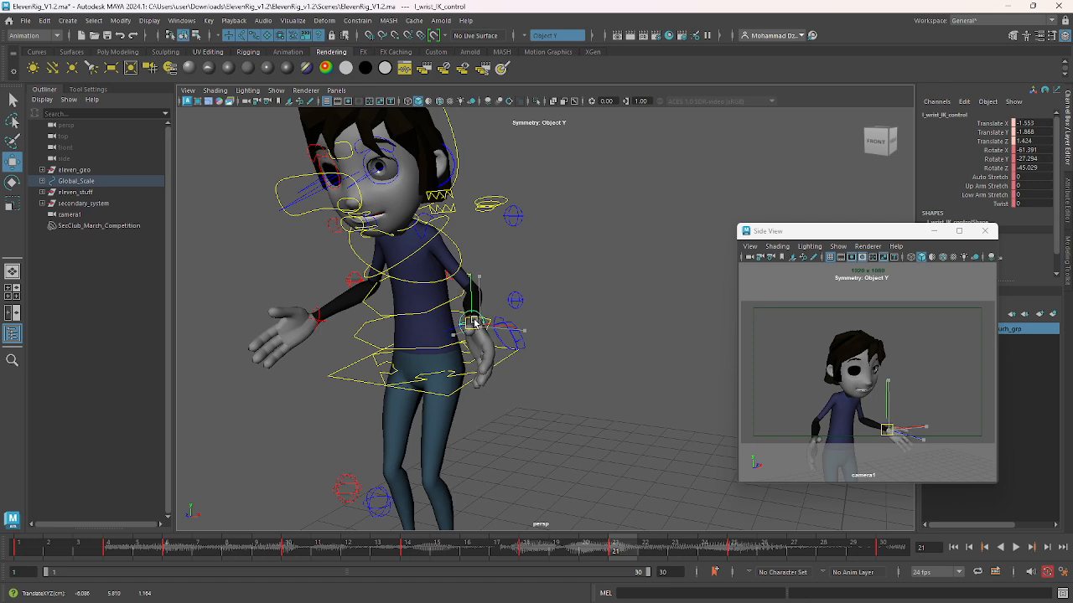
Move r_wrist_IK_control to about -2.004, -1.902, -1.542 at frame 21 and rotate it to about 76.495 on Y and -32.82 on Z
left_click(329, 327)
left_click_drag(331, 330, 452, 394, "alt")
left_click_drag(291, 380, 354, 363)
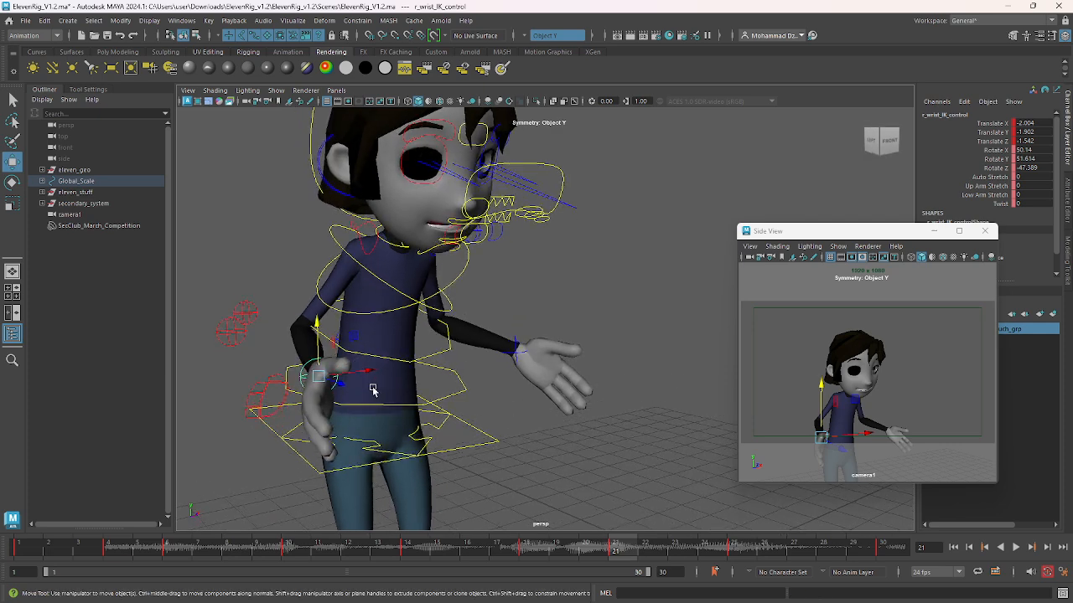
key("e")
left_click_drag(328, 399, 287, 403)
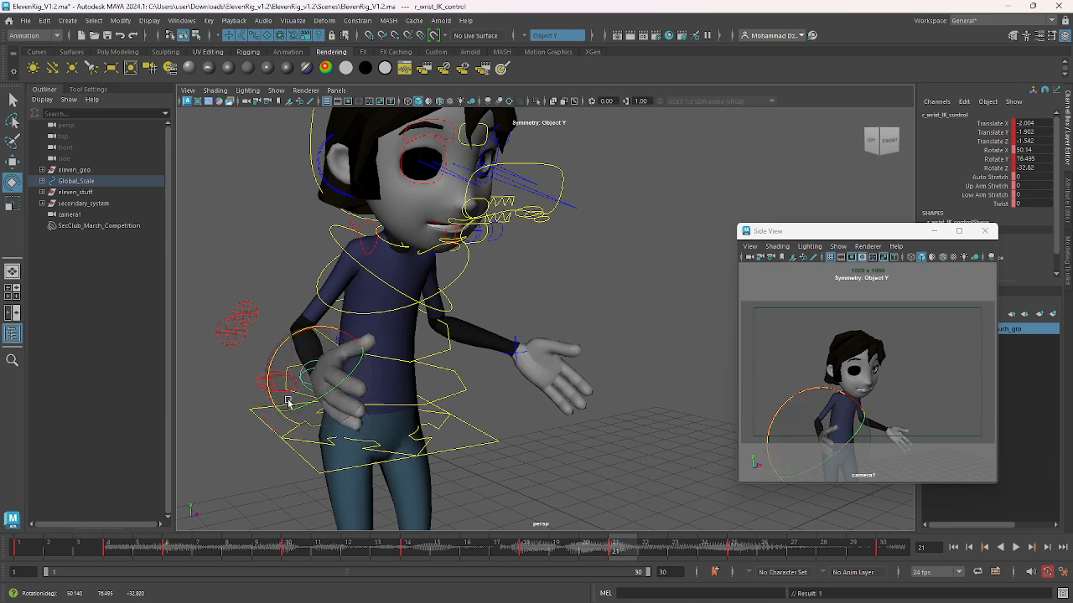
Rotate l_wrist_IK_control at frame 21 so the left palm turns inward and slightly upward, scrubbing to check the motion
left_click(521, 356)
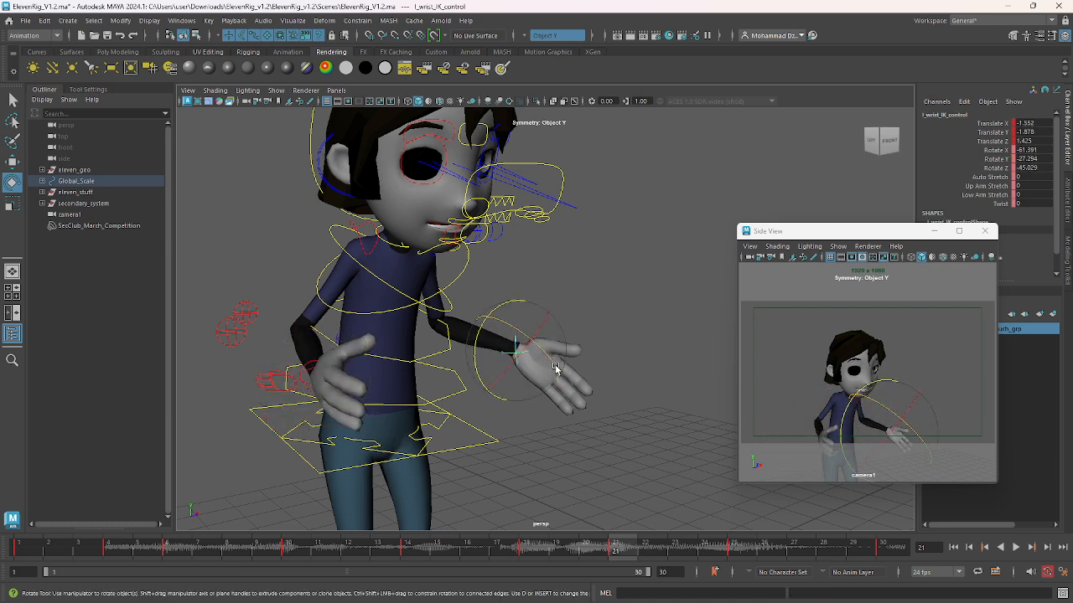
left_click_drag(555, 367, 541, 359)
mouse_move(486, 380)
left_mouse_down()
mouse_move(472, 367)
mouse_move(484, 378)
left_mouse_up()
left_click_drag(548, 355, 527, 349)
mouse_move(627, 553)
left_mouse_down()
mouse_move(531, 553)
mouse_move(734, 557)
mouse_move(503, 570)
mouse_move(753, 576)
mouse_move(625, 570)
left_mouse_up()
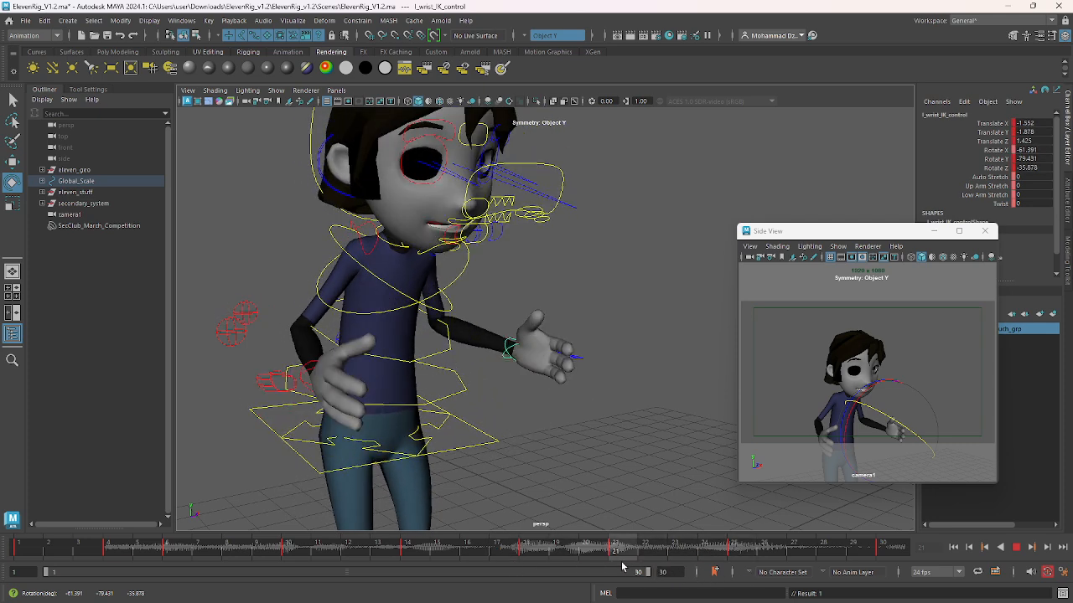
left_click_drag(541, 349, 485, 372)
left_click_drag(527, 344, 484, 316)
Rotate r_wrist_IK_control to about 63.276 on Y at frame 21 and scrub through the surrounding frames to check it
left_click(304, 367)
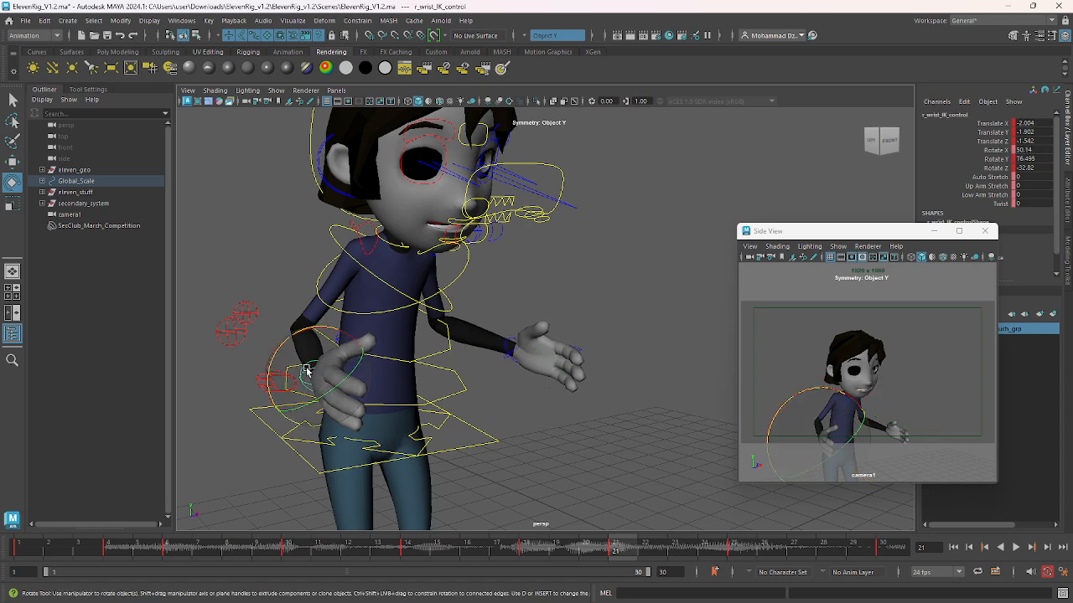
left_click_drag(322, 397, 332, 330)
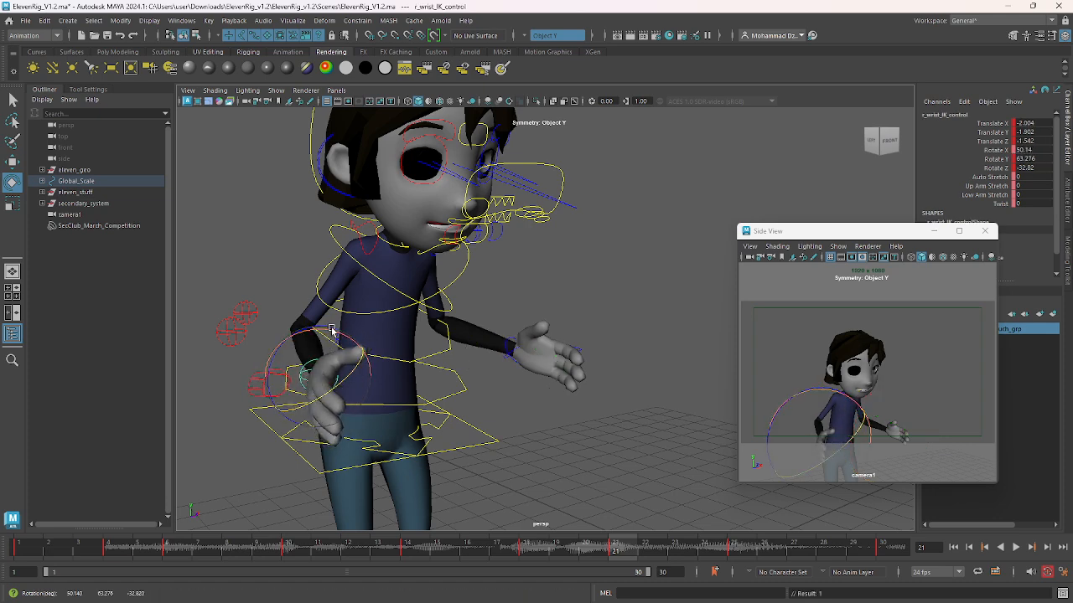
key("alt+v")
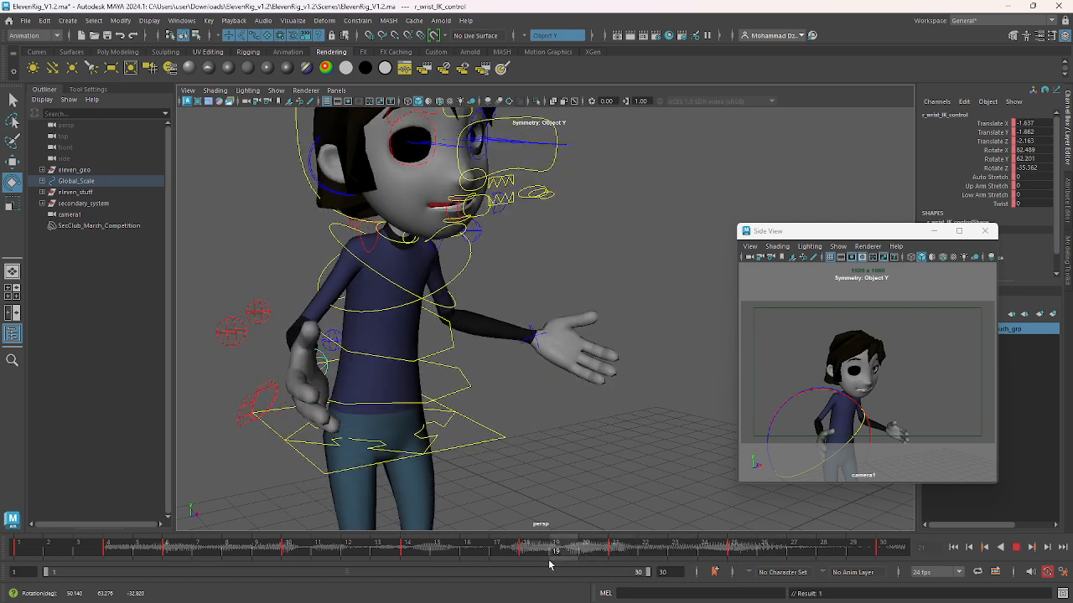
key("alt+v")
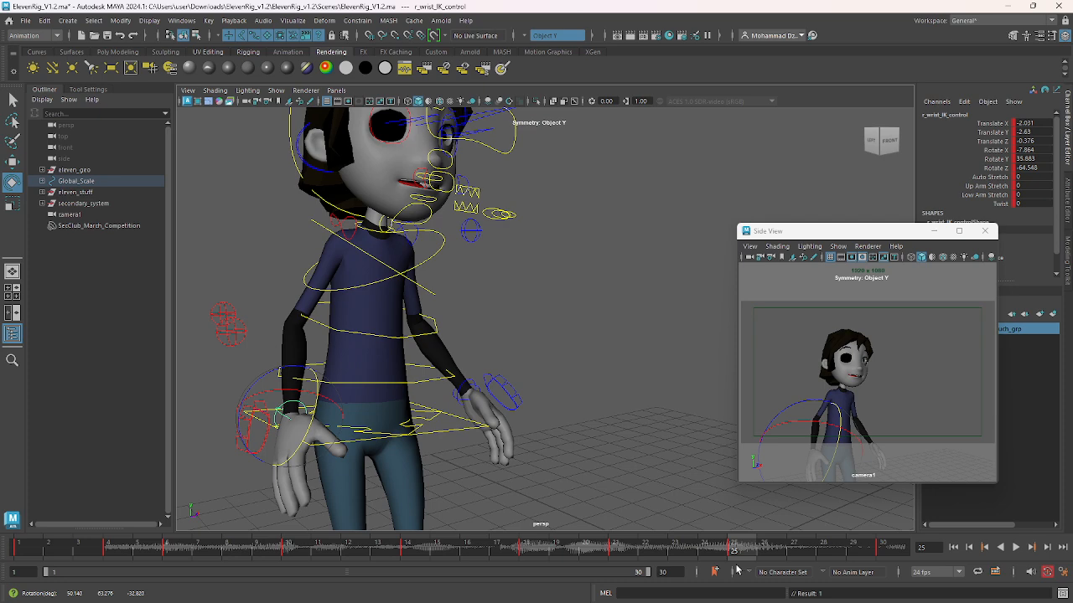
Play back the animation with the controls deselected, and inspect chest_IK_control at frame 1
left_click(762, 360)
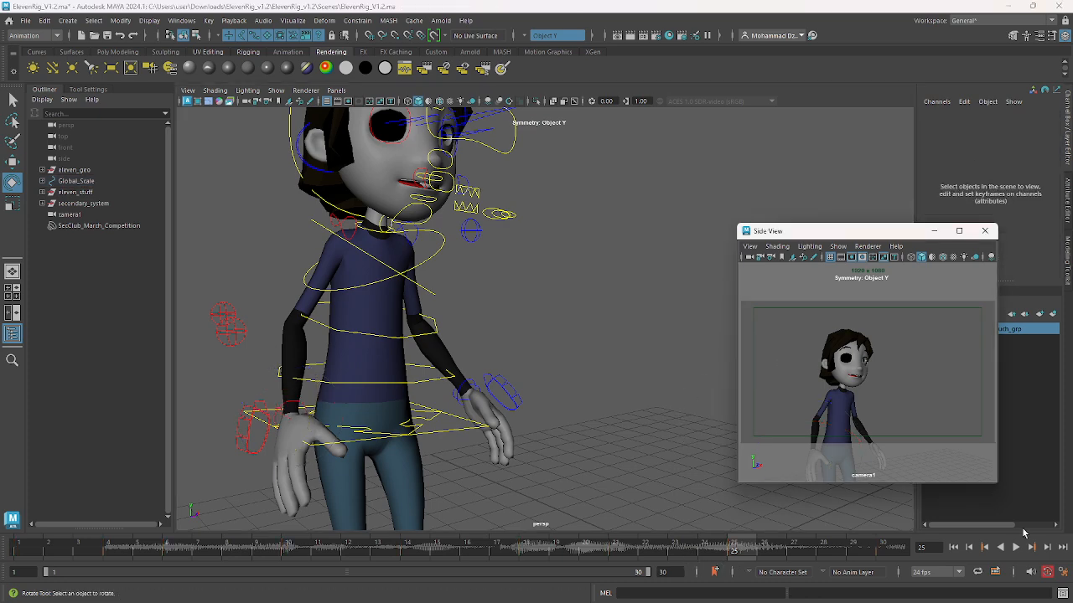
left_click(1016, 547)
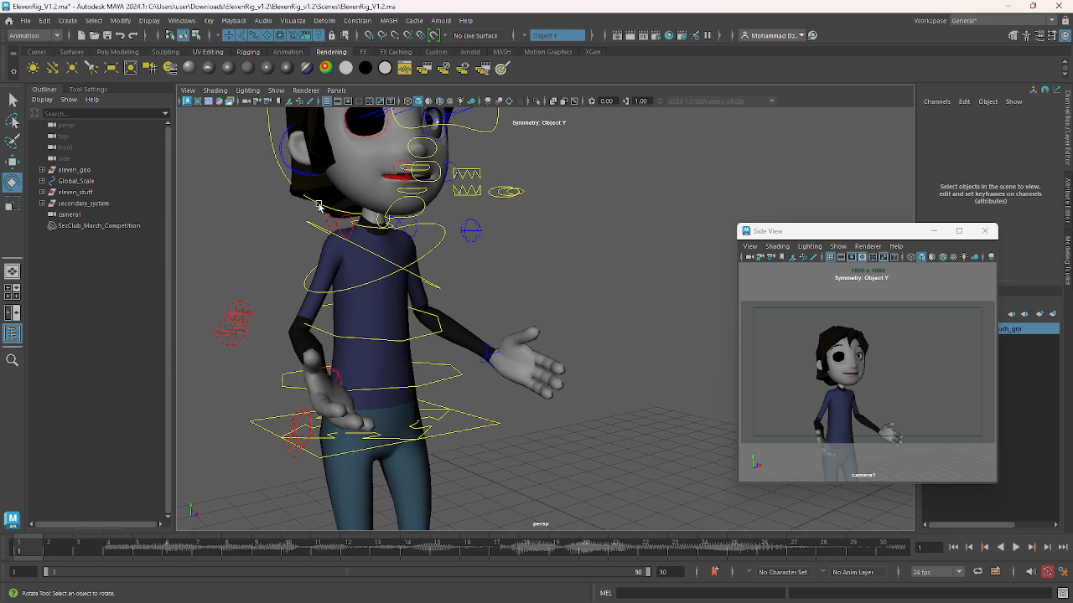
left_click(401, 267)
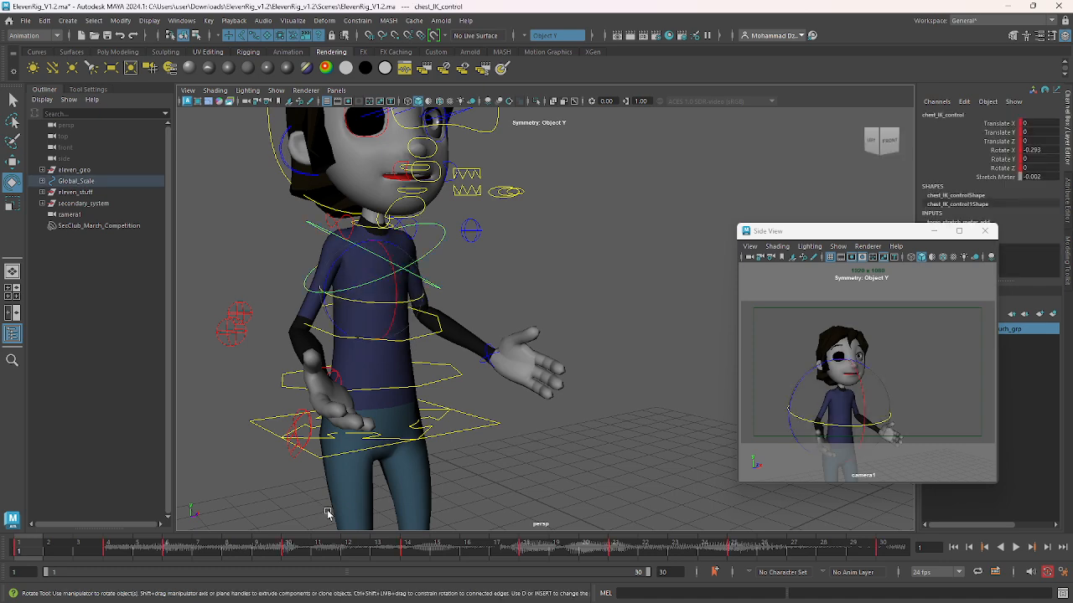
left_click(480, 485)
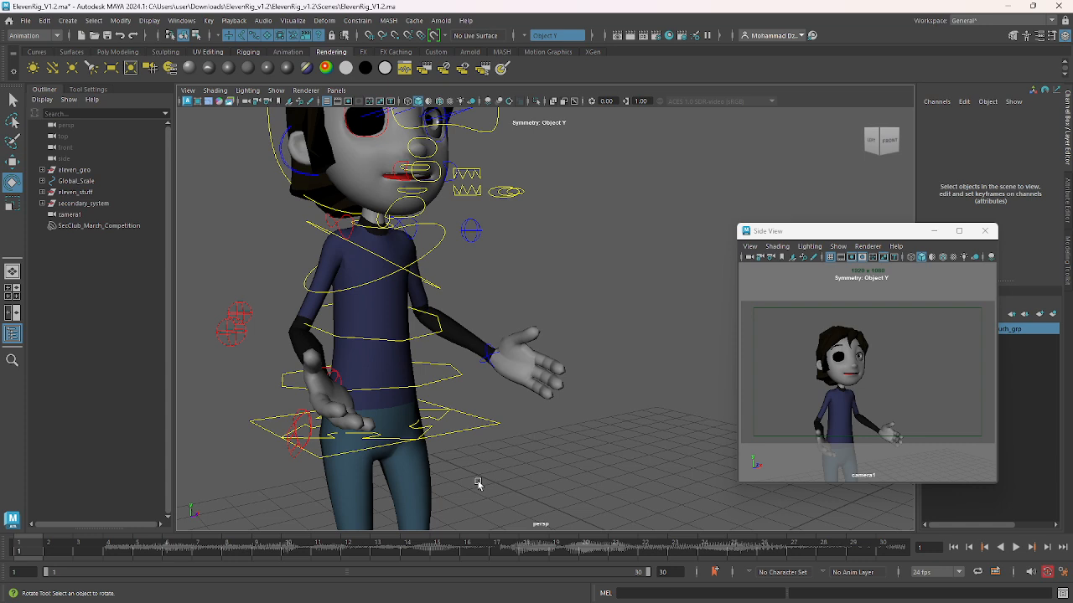